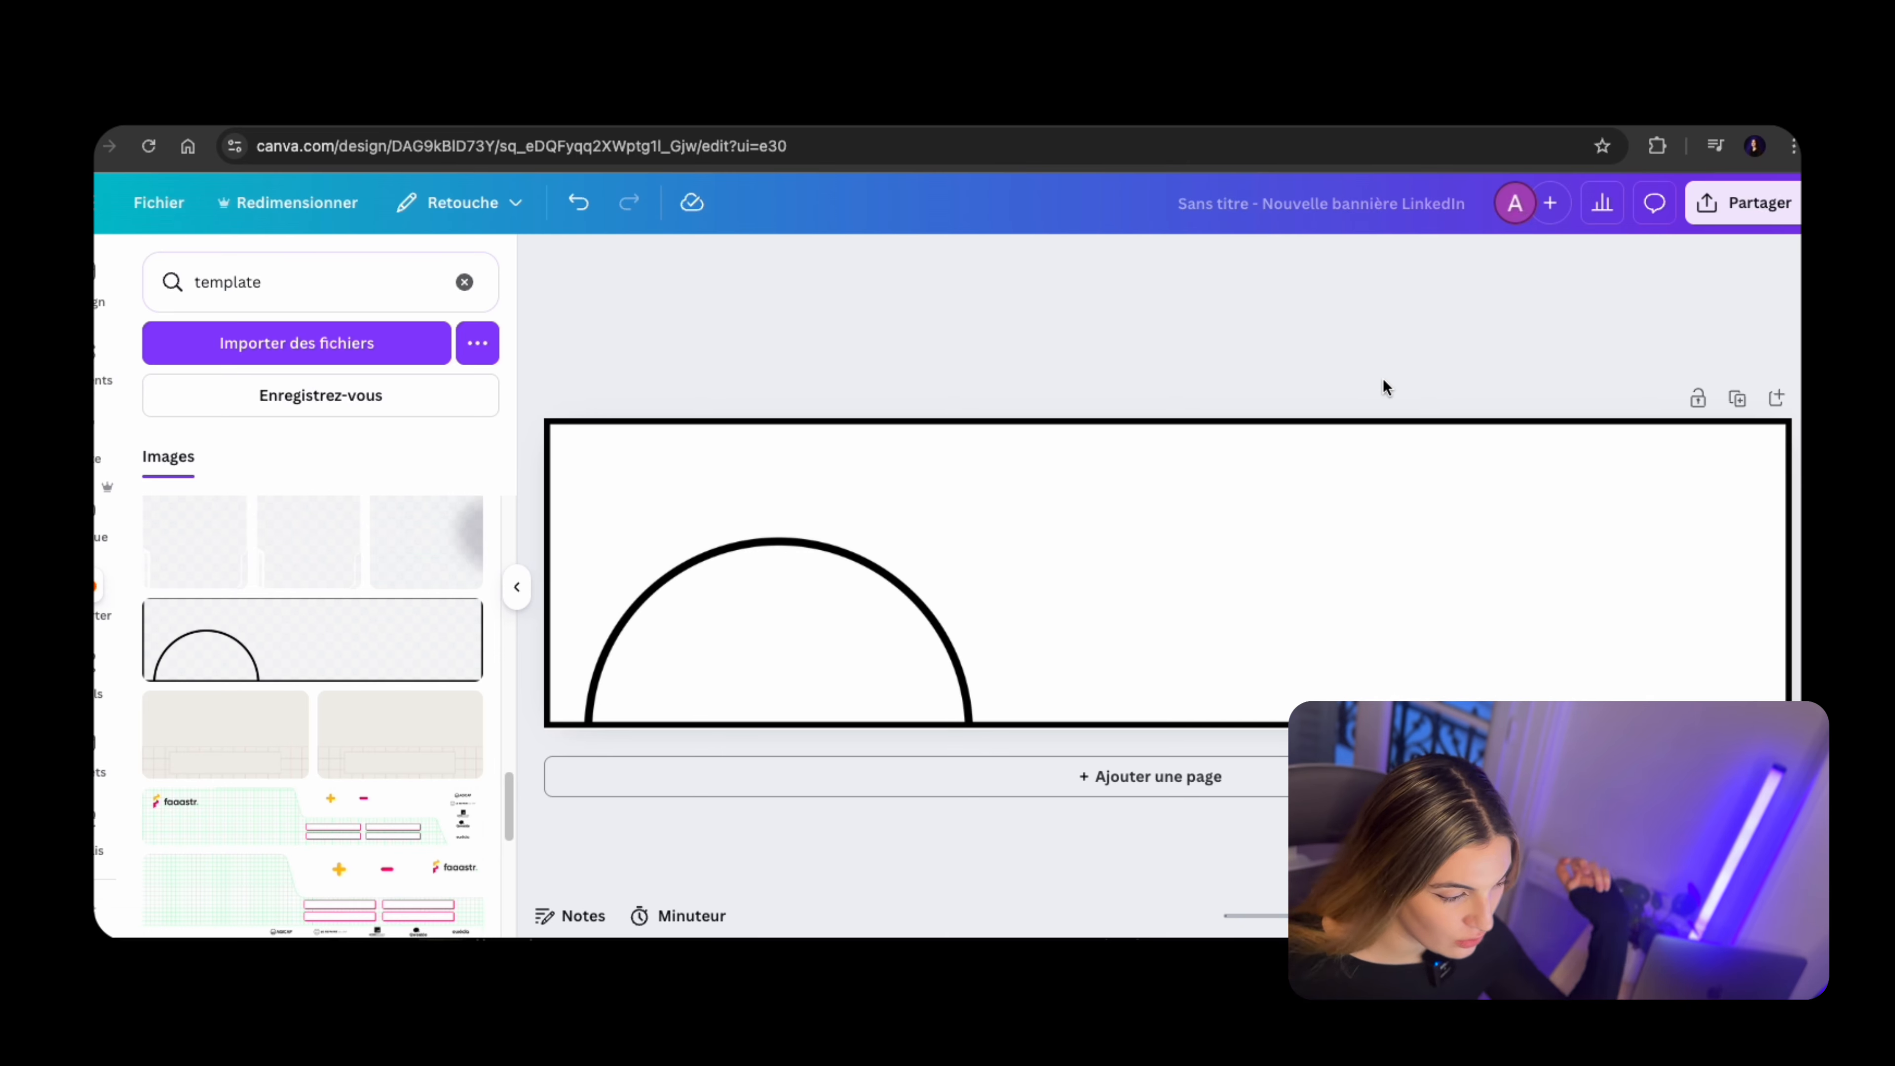
# Rename the new LinkedIn banner design to "banniere test"
pyautogui.click(1335, 208)
pyautogui.write('bannie')
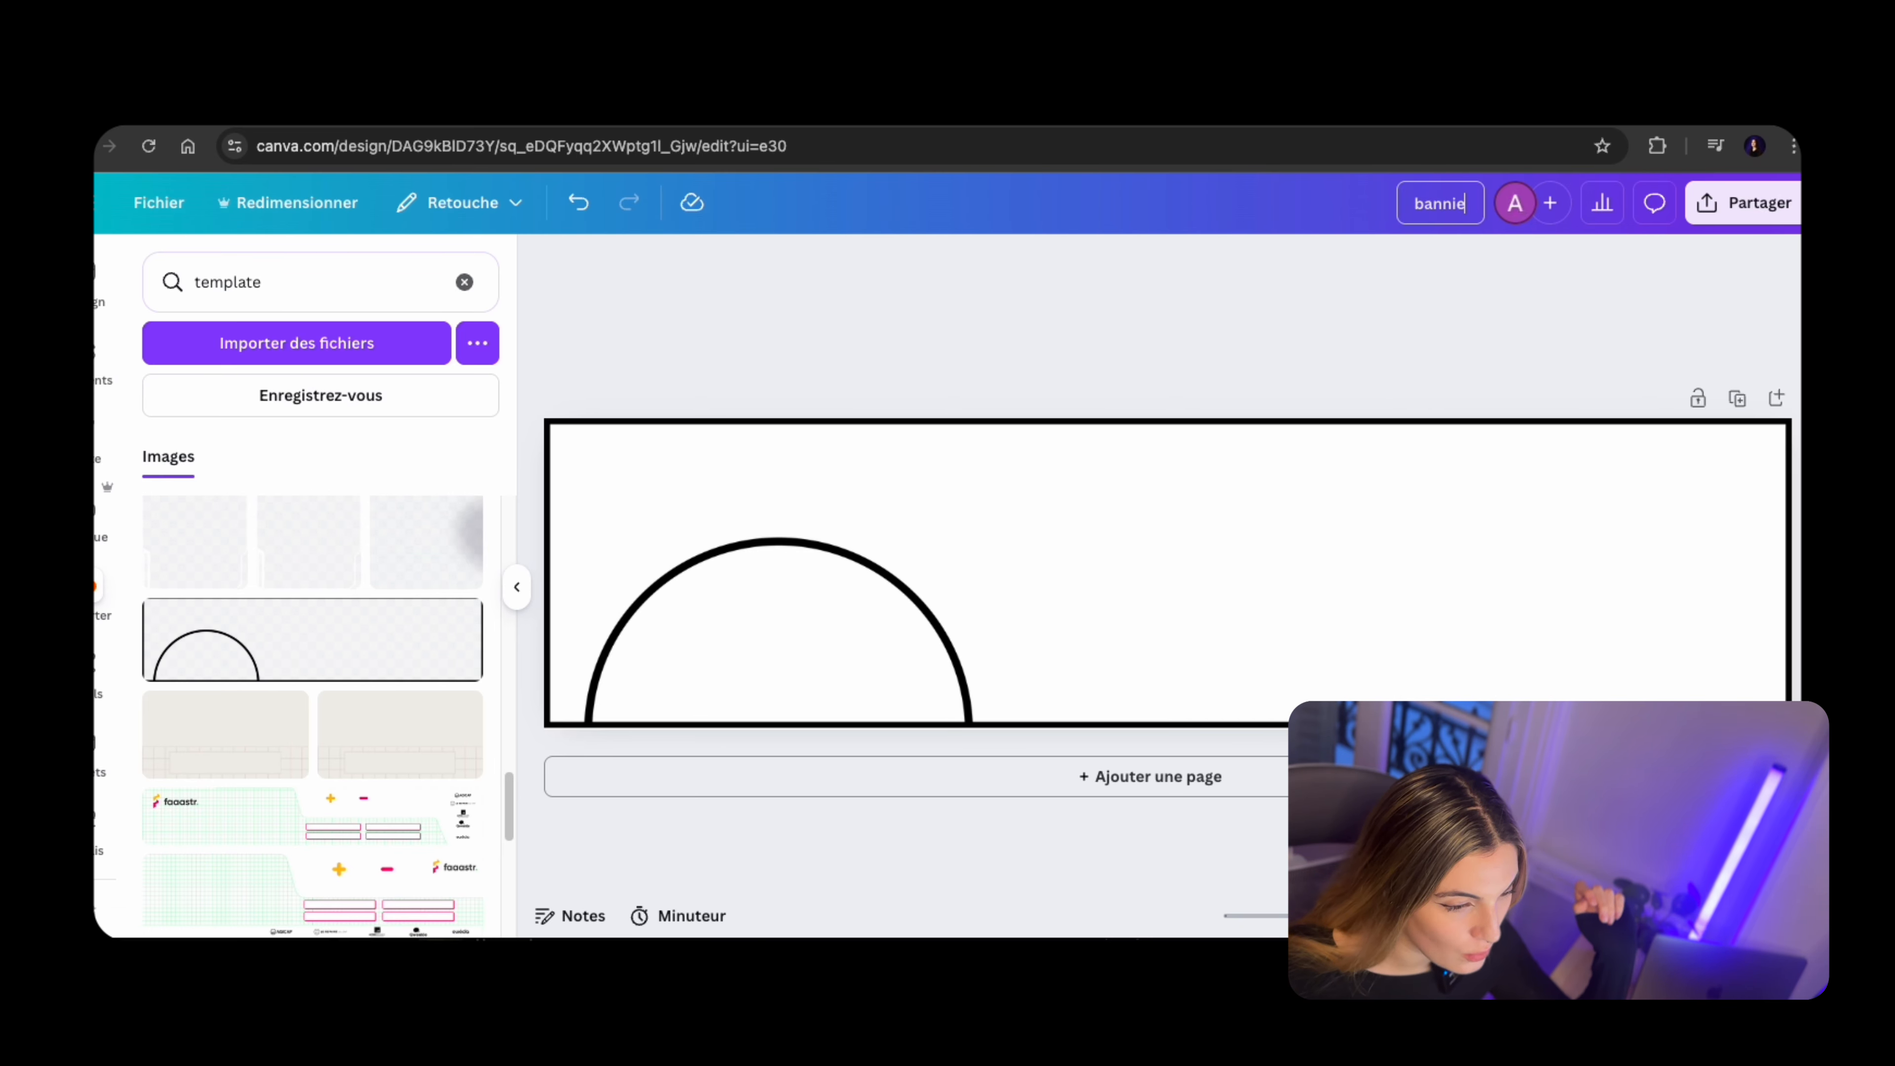
pyautogui.write('re test')
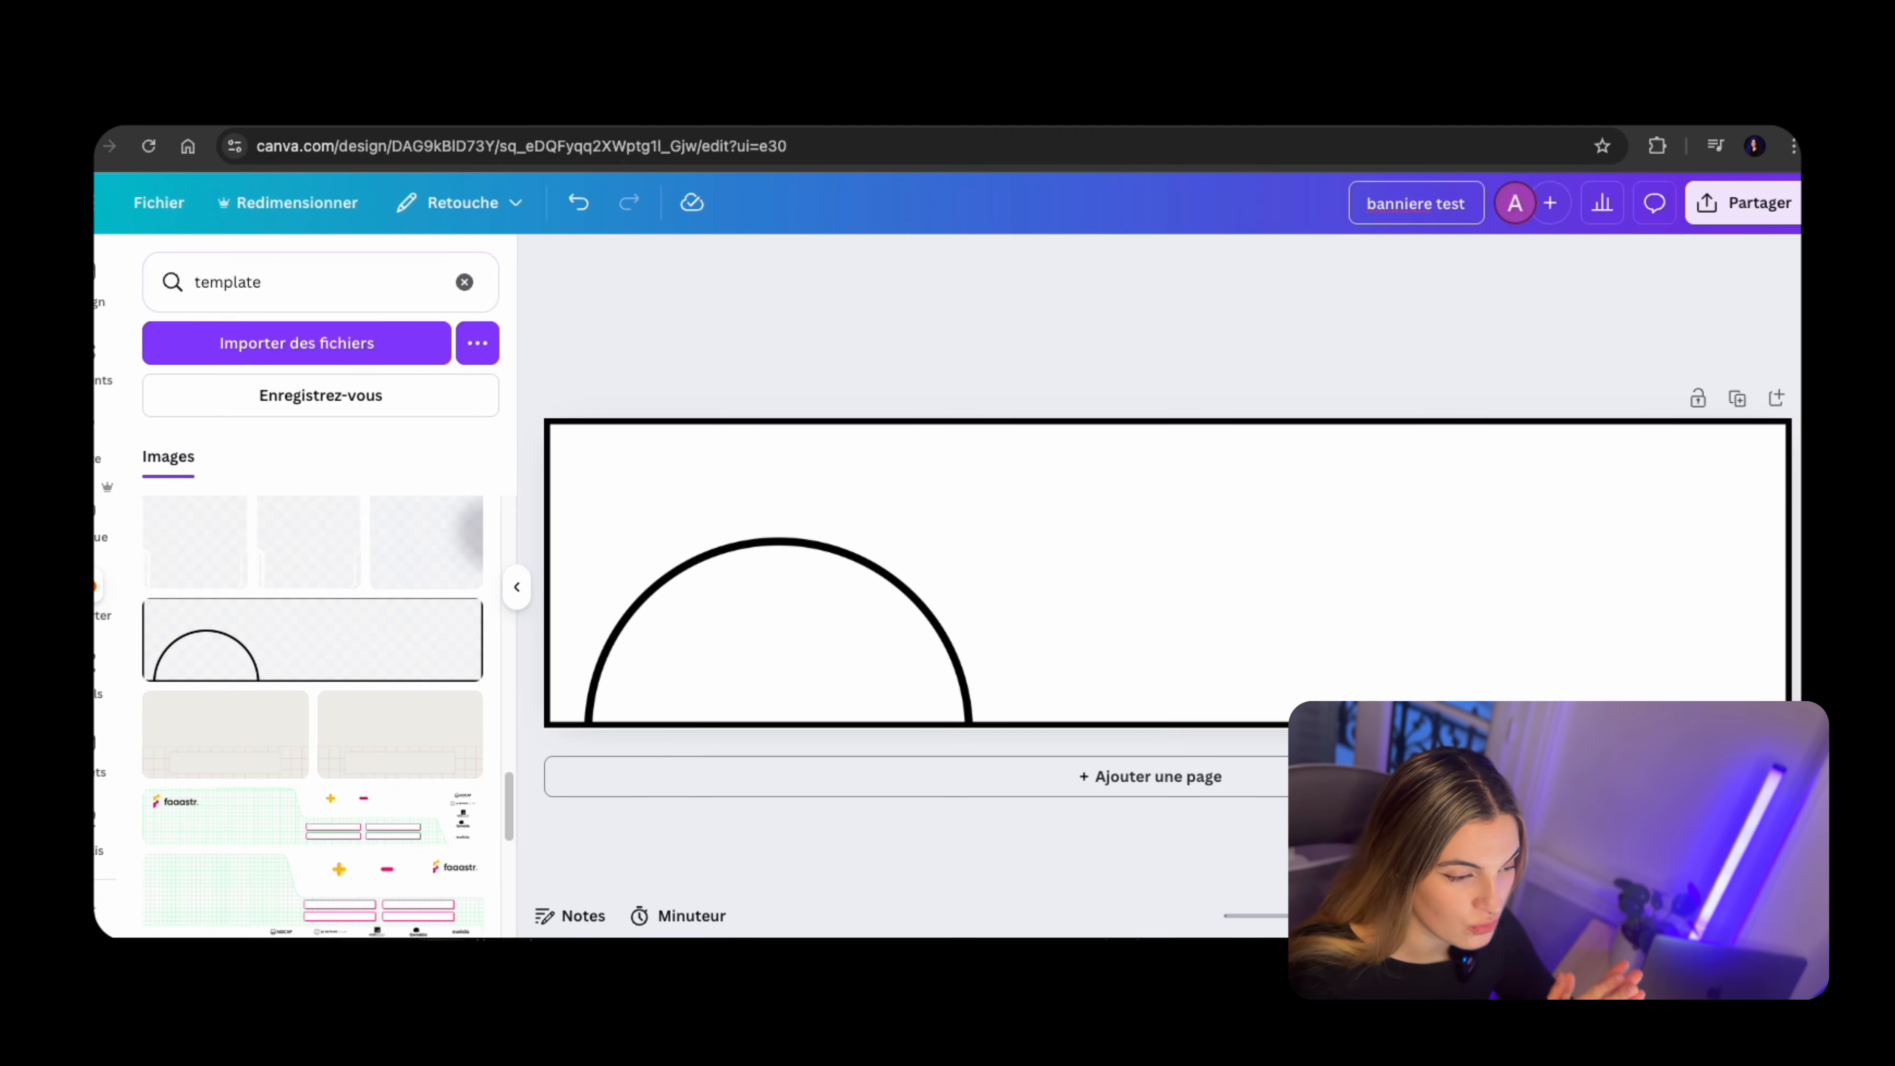
pyautogui.press('Return')
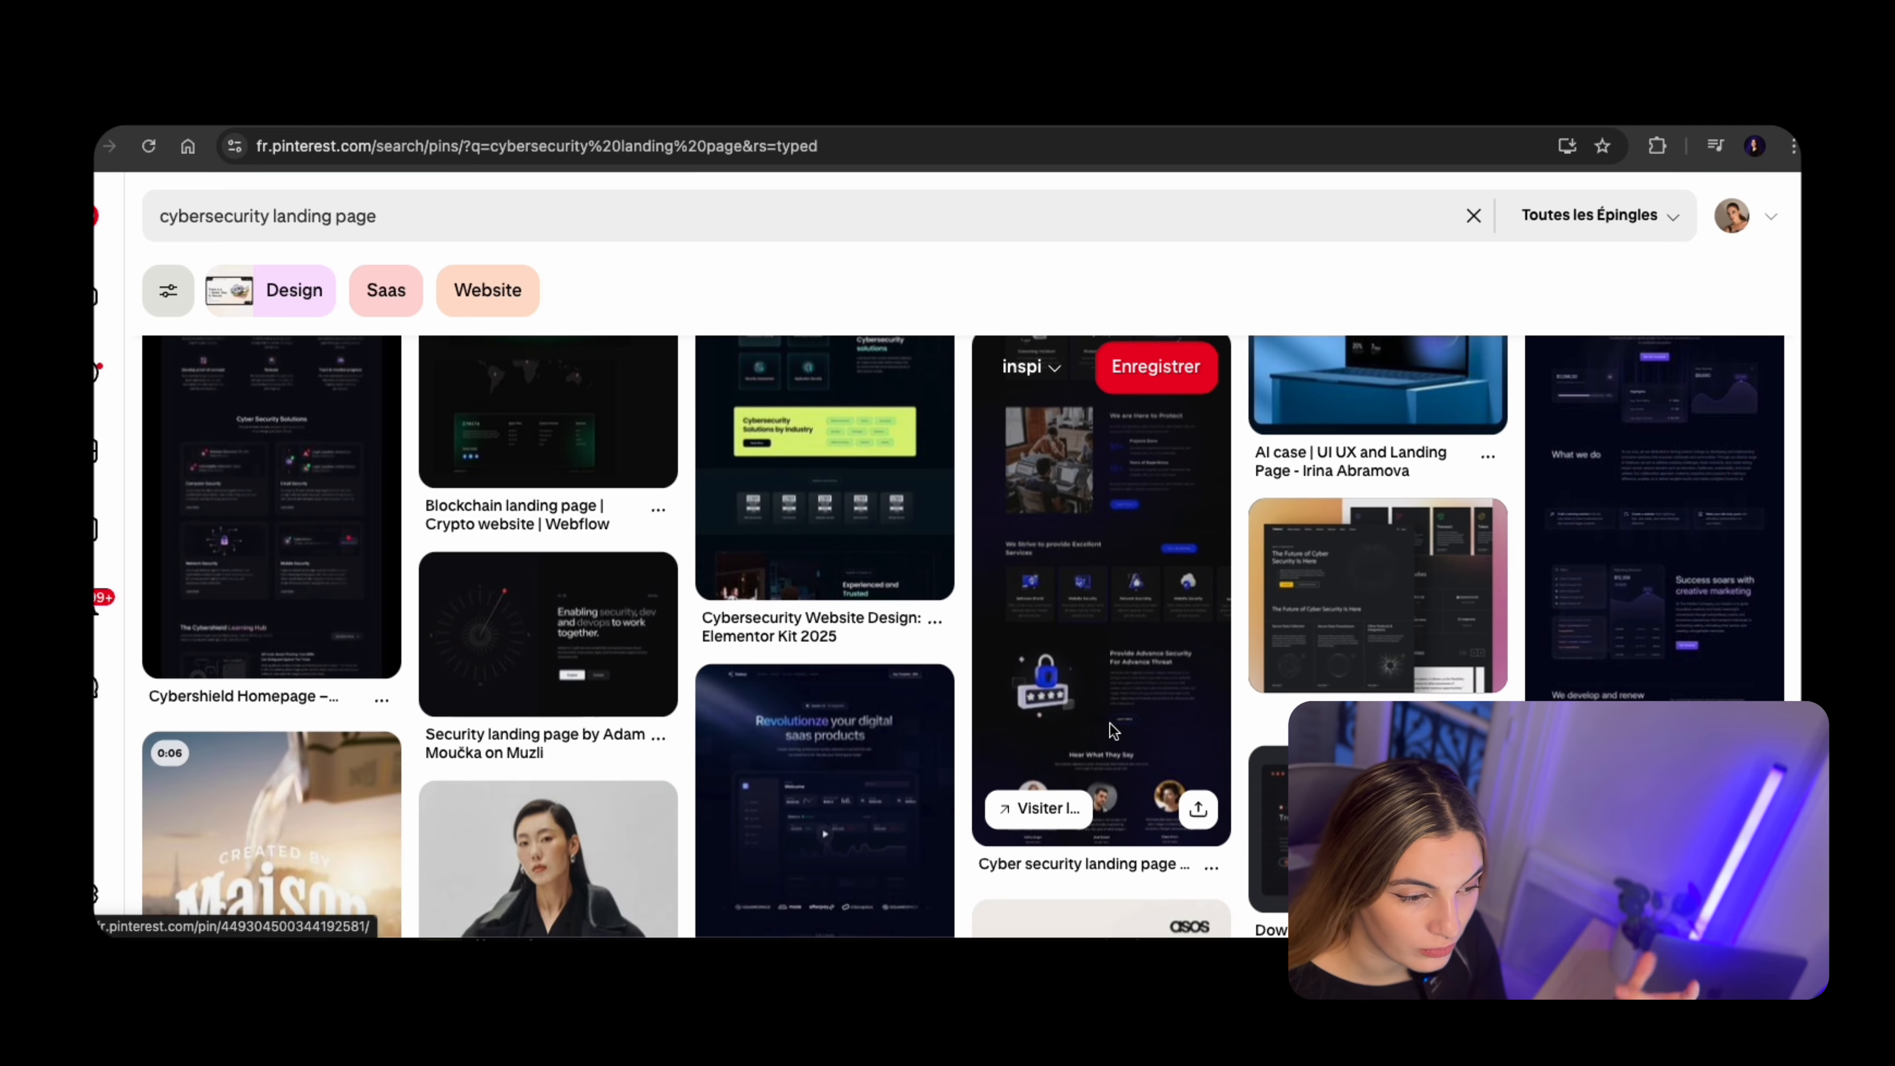
# On Pinterest, browse from the dark blue crypto landing page pin through related designs to the "AI Cyber Security Landing Page" pin
pyautogui.click(1619, 559)
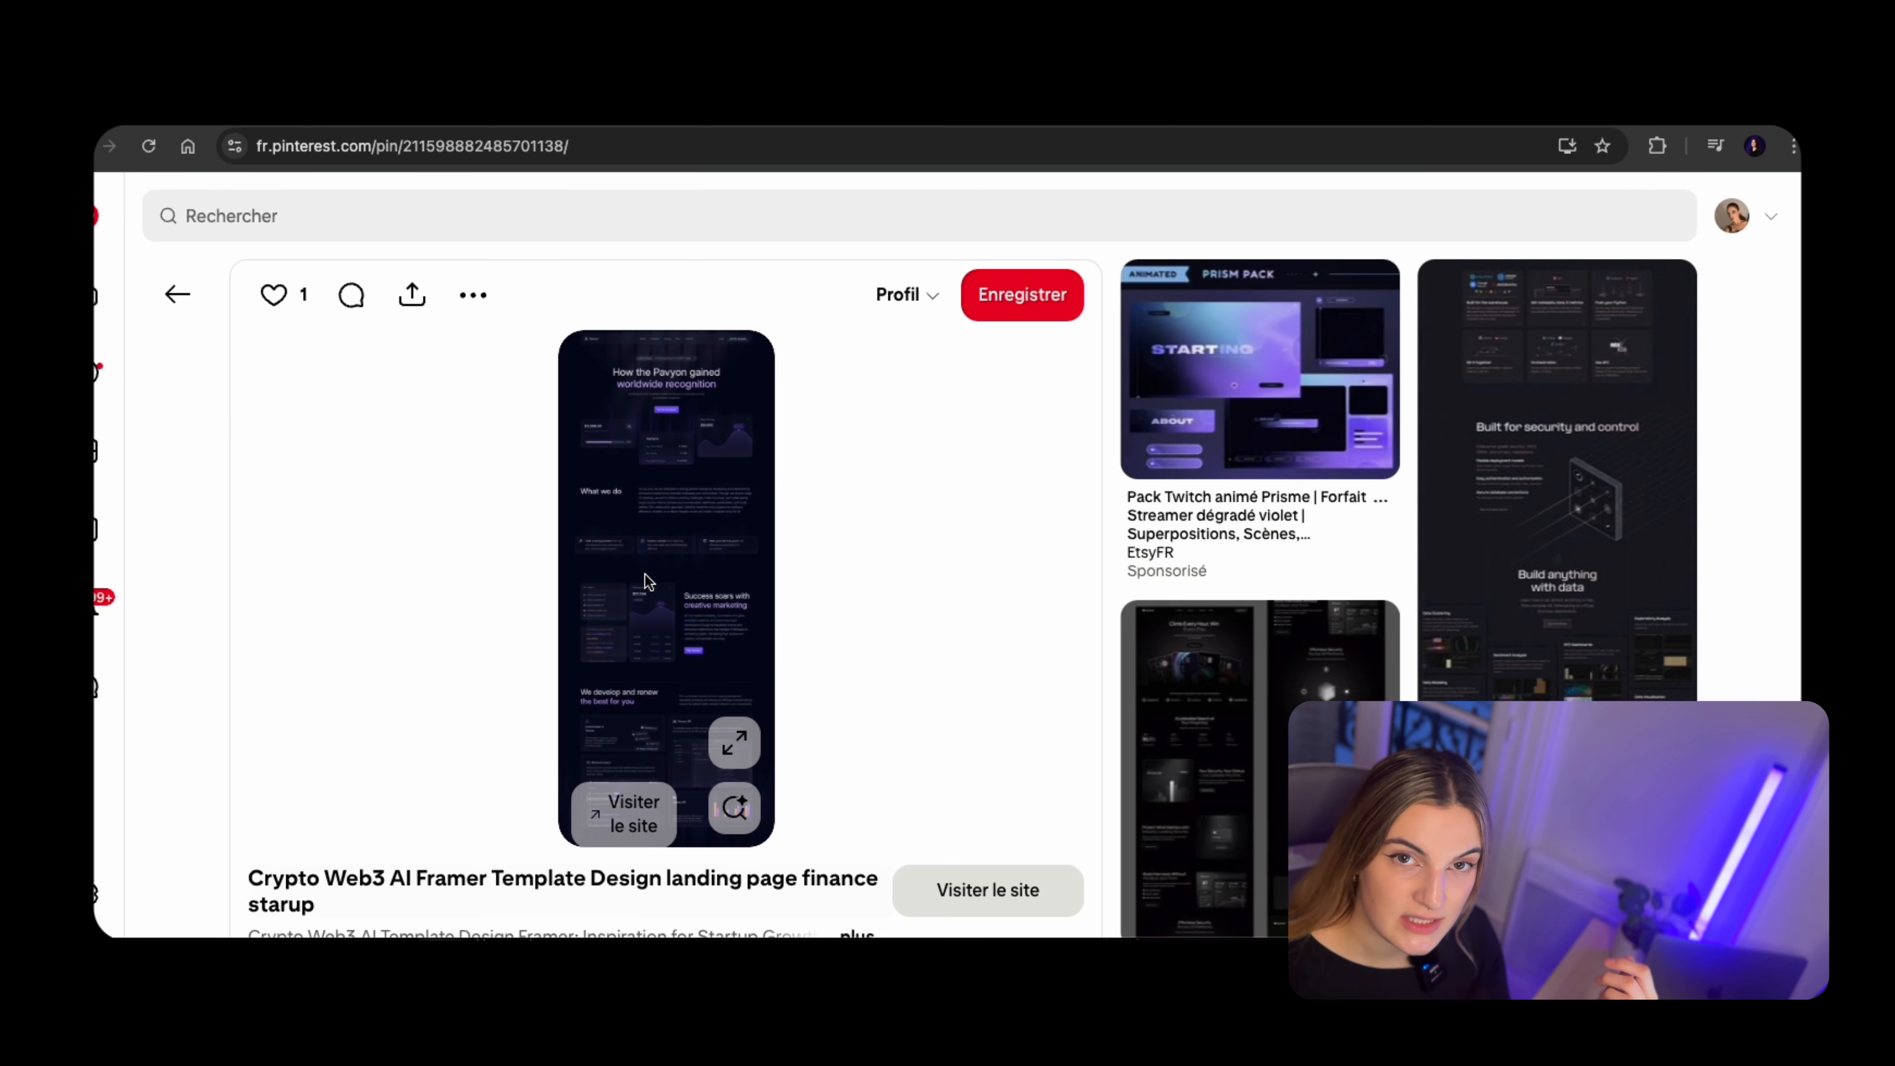
pyautogui.scroll(-10, 965, 638)
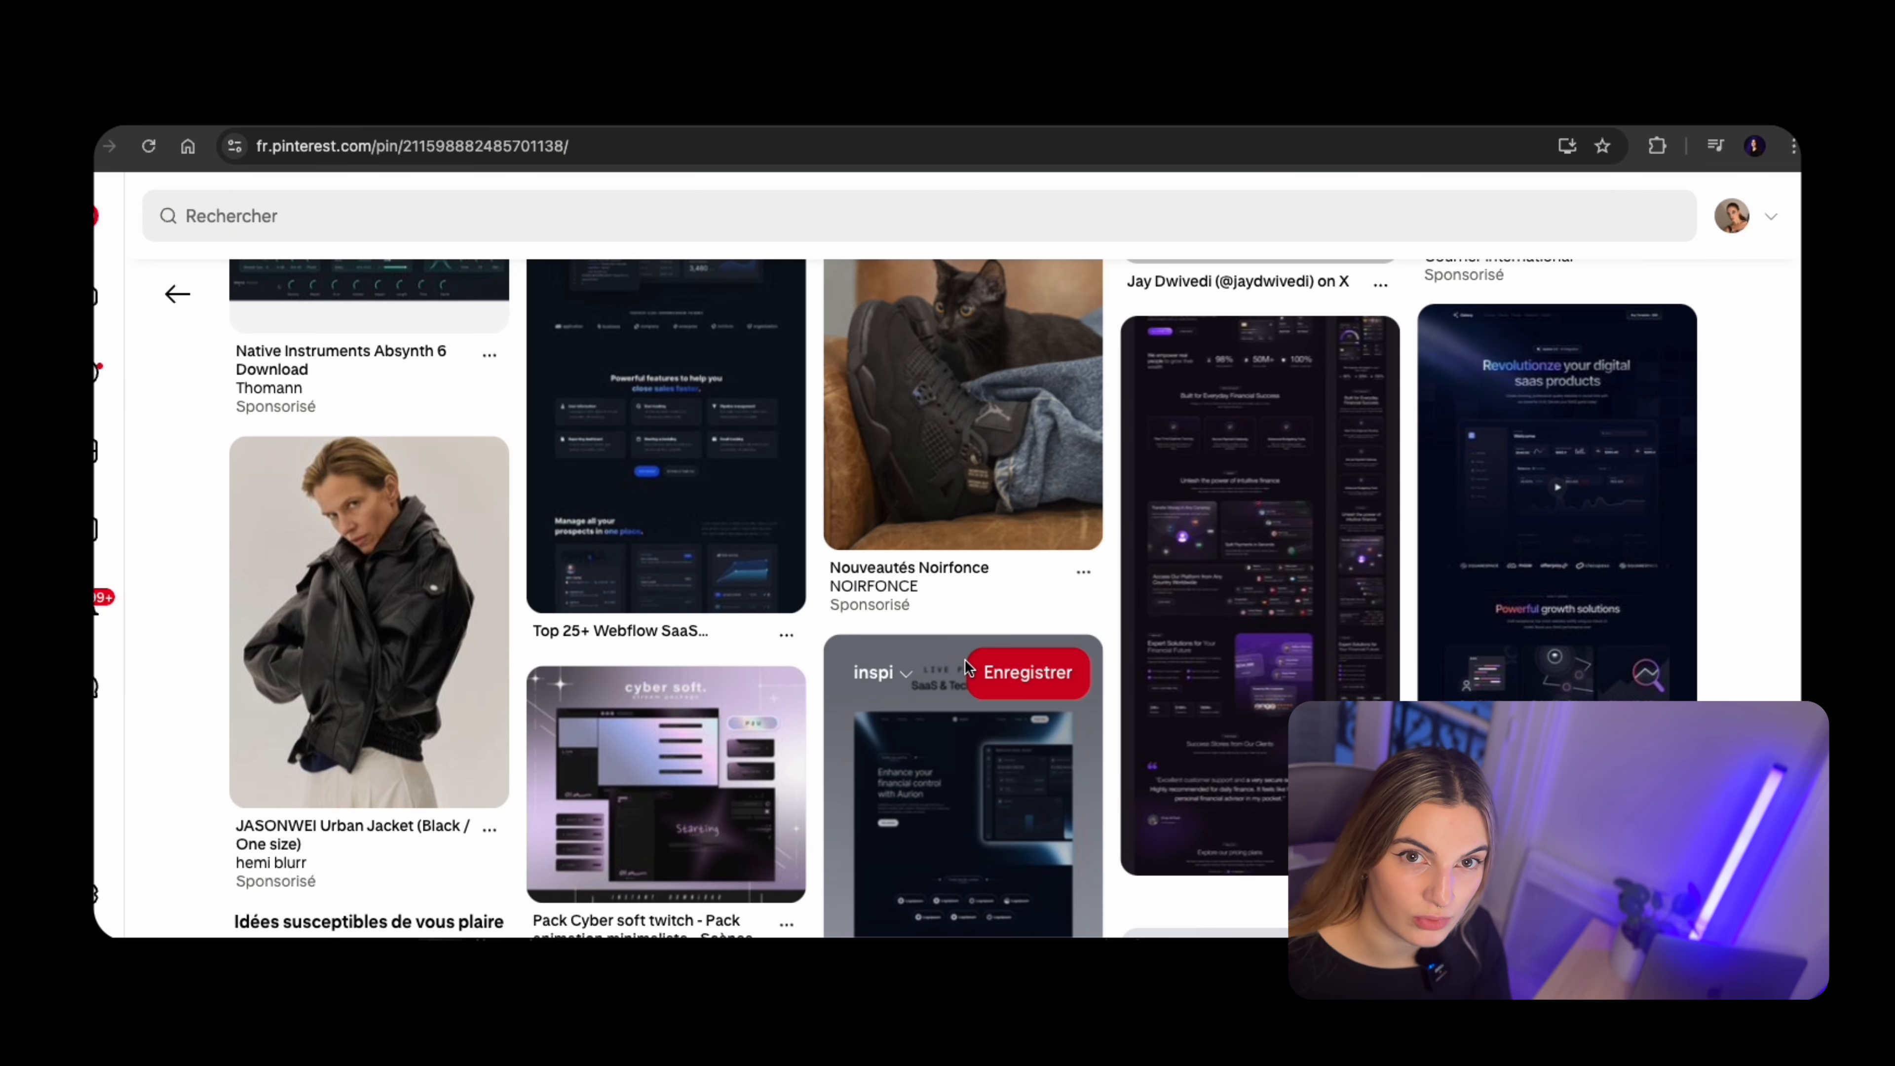
pyautogui.scroll(-8, 953, 616)
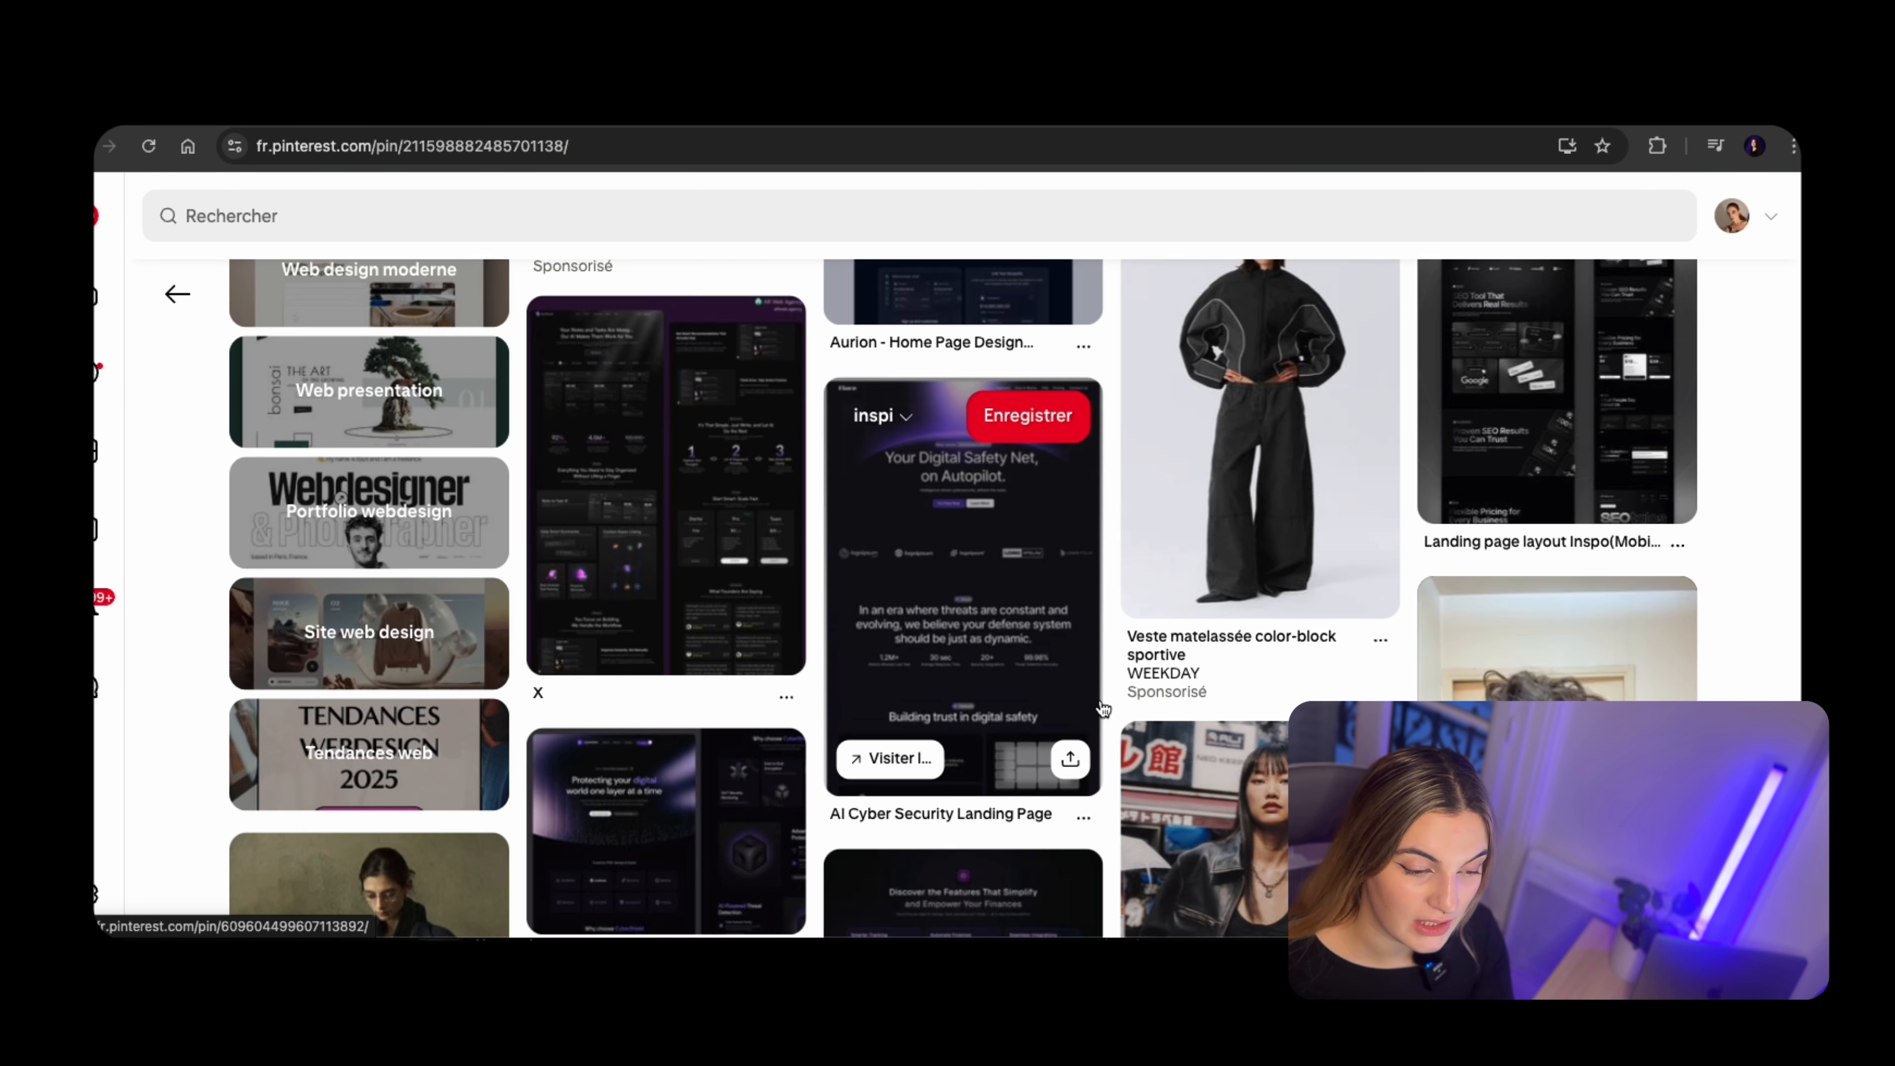
pyautogui.rightClick(953, 611)
pyautogui.click(1056, 622)
pyautogui.click(1082, 105)
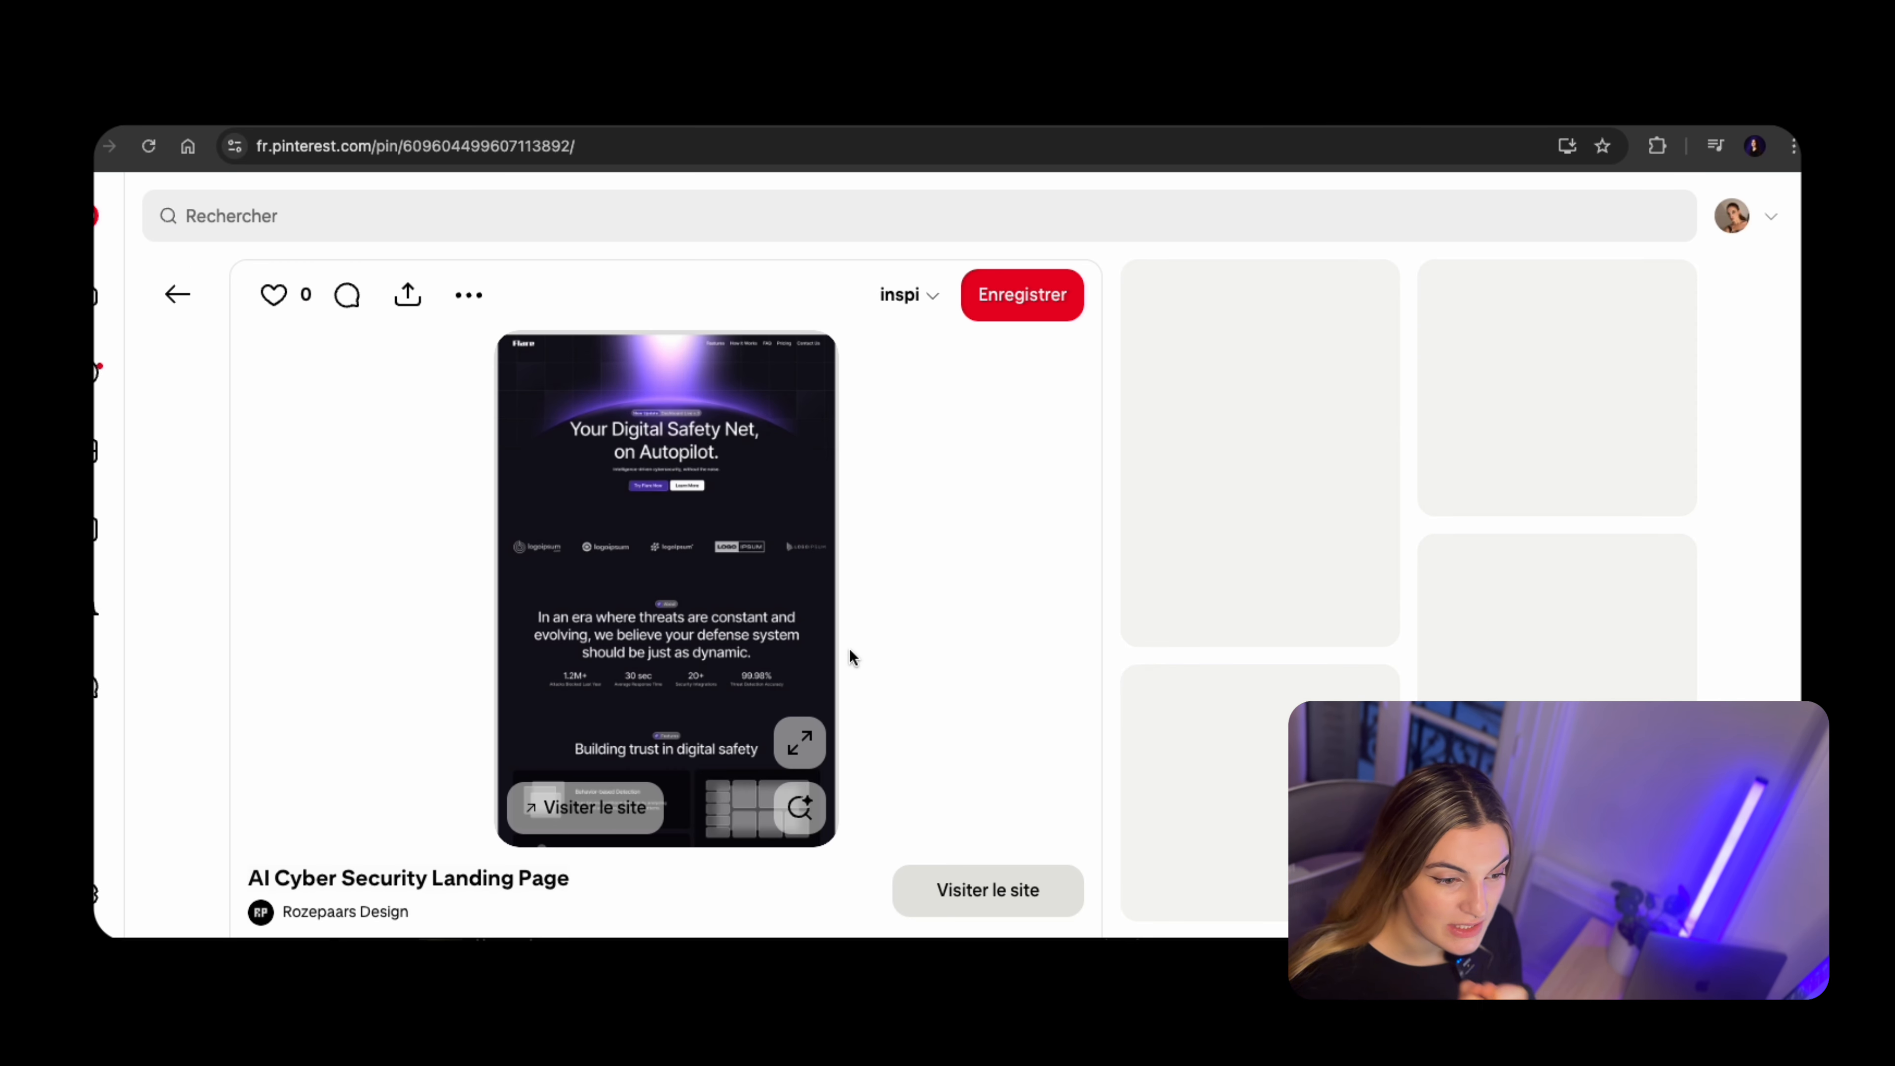
pyautogui.scroll(-10, 662, 612)
pyautogui.scroll(10, 780, 679)
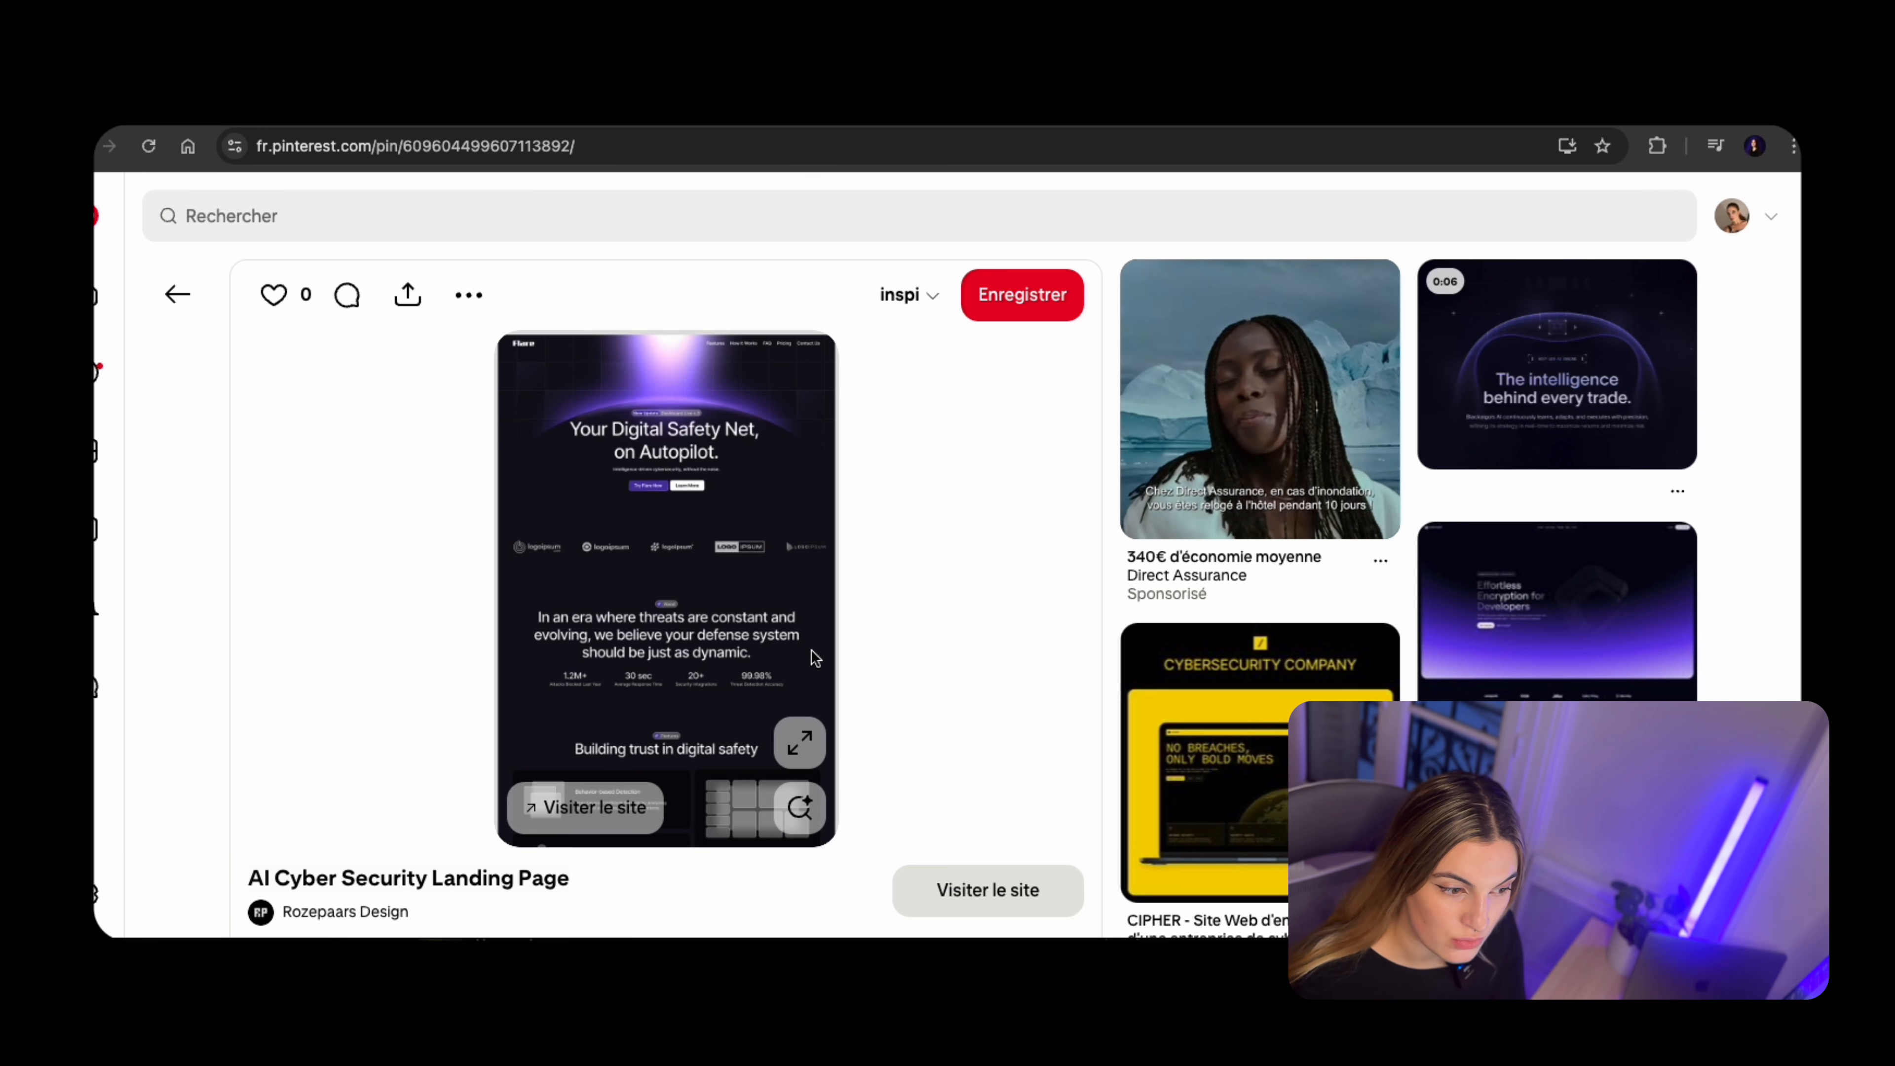
# Save the full-size AI Cyber Security Landing Page image as 1.jpg in a new desktop folder named "video branding"
pyautogui.rightClick(621, 604)
pyautogui.click(676, 673)
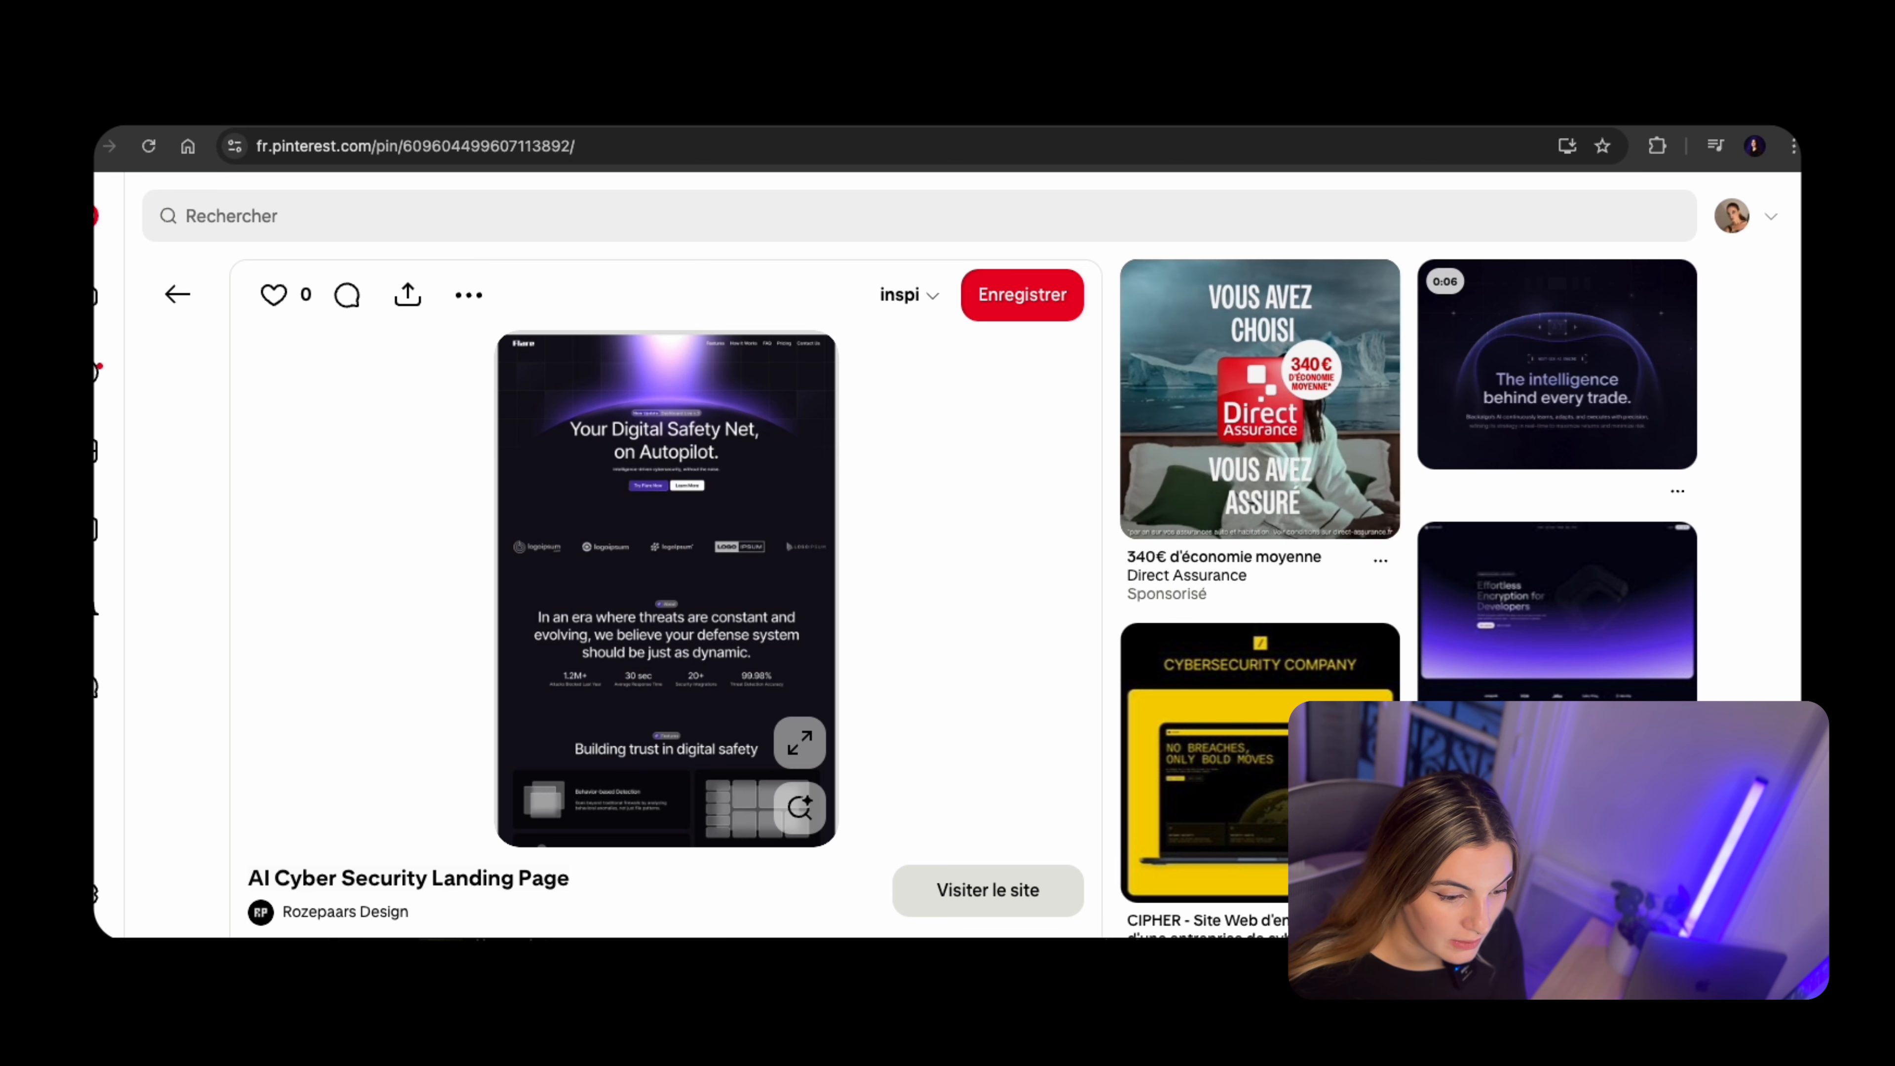
pyautogui.rightClick(920, 591)
pyautogui.click(1038, 631)
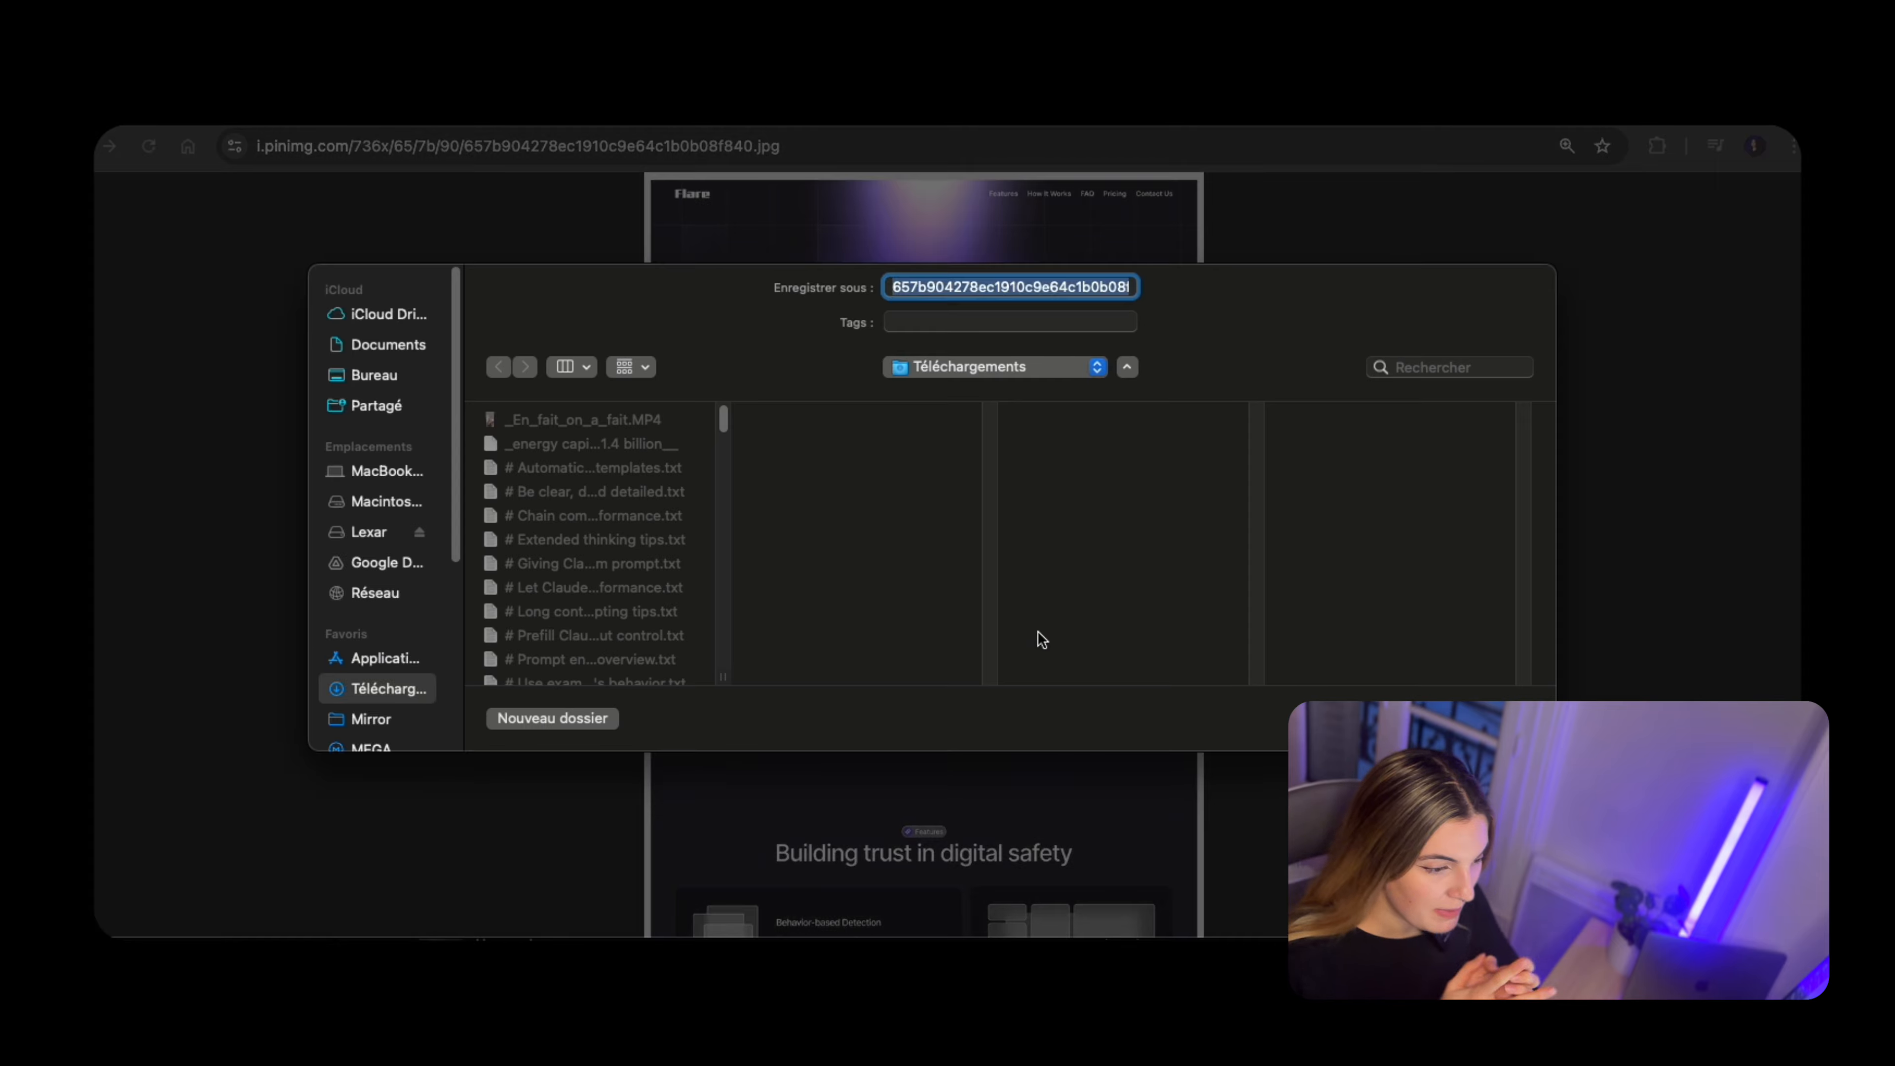
pyautogui.click(368, 373)
pyautogui.click(552, 718)
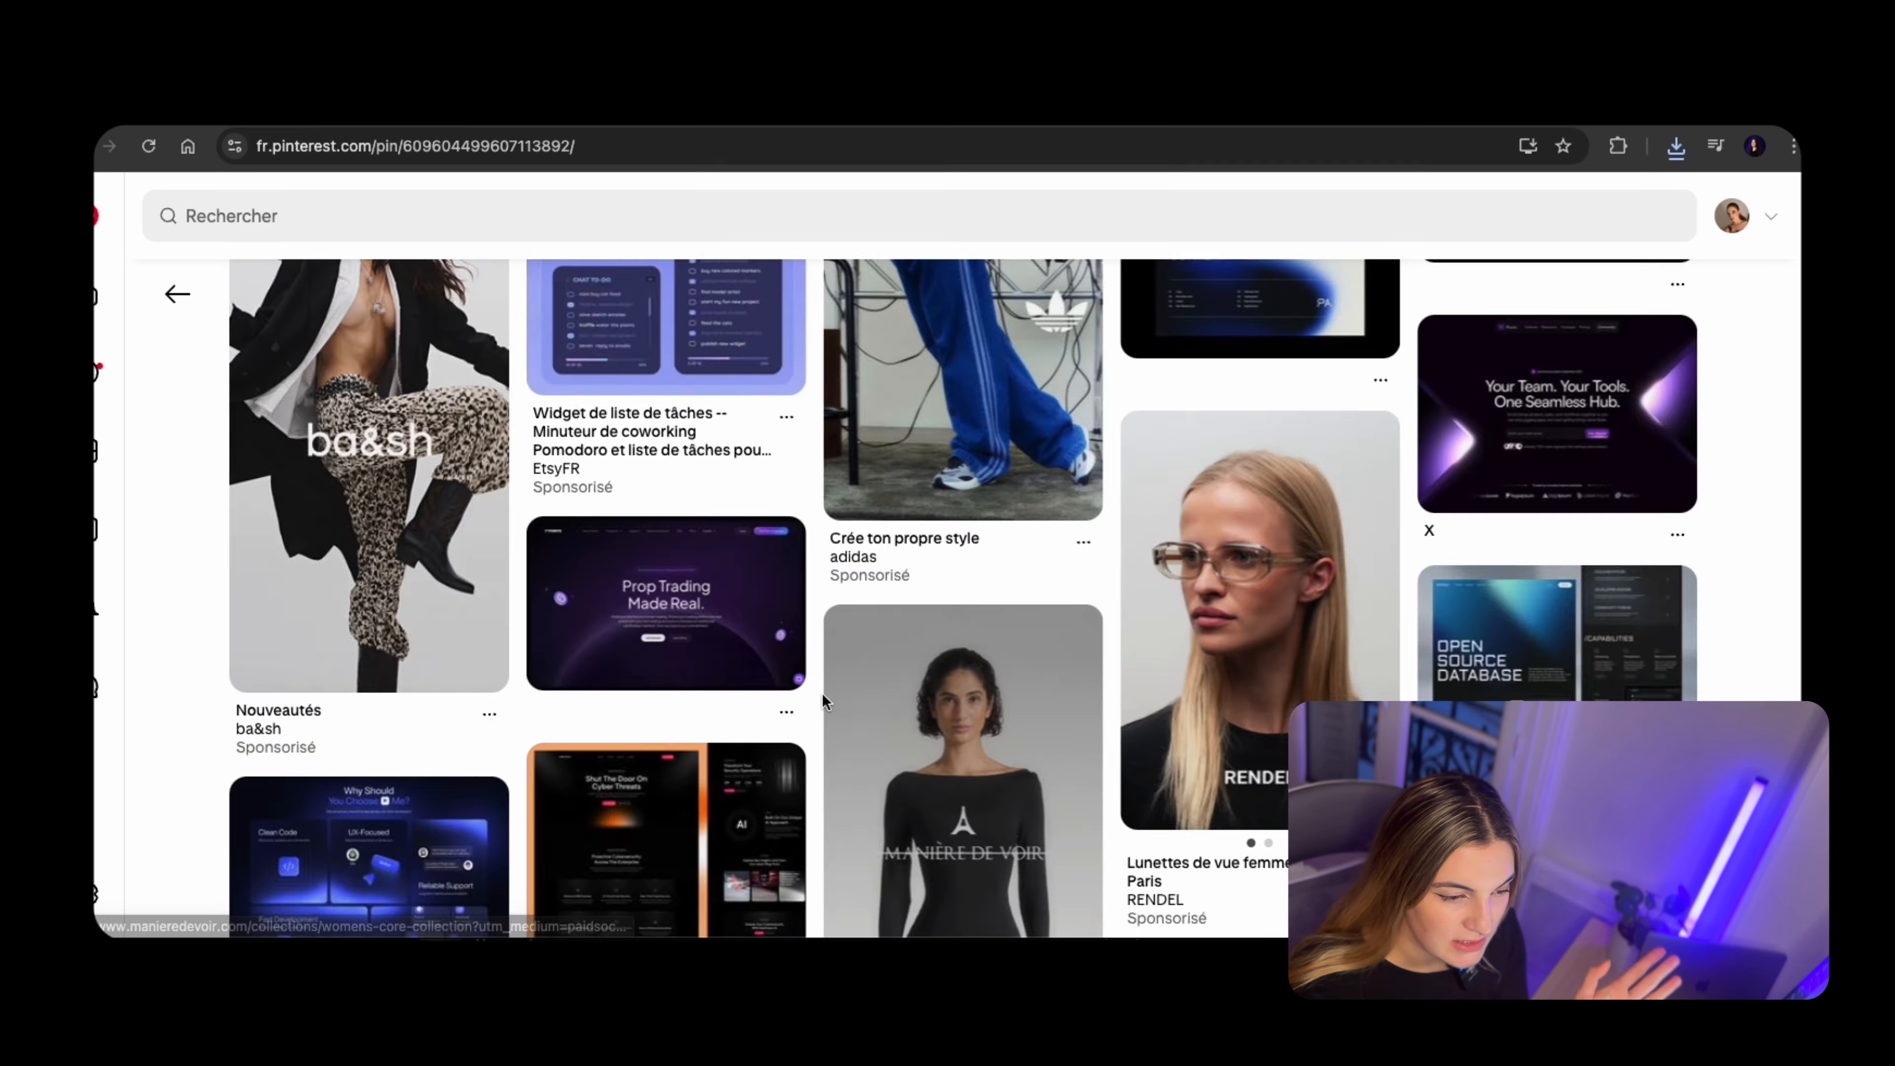
# Look through the related pins and search Pinterest for "dark blue design"
pyautogui.scroll(-5, 822, 693)
pyautogui.click(725, 597)
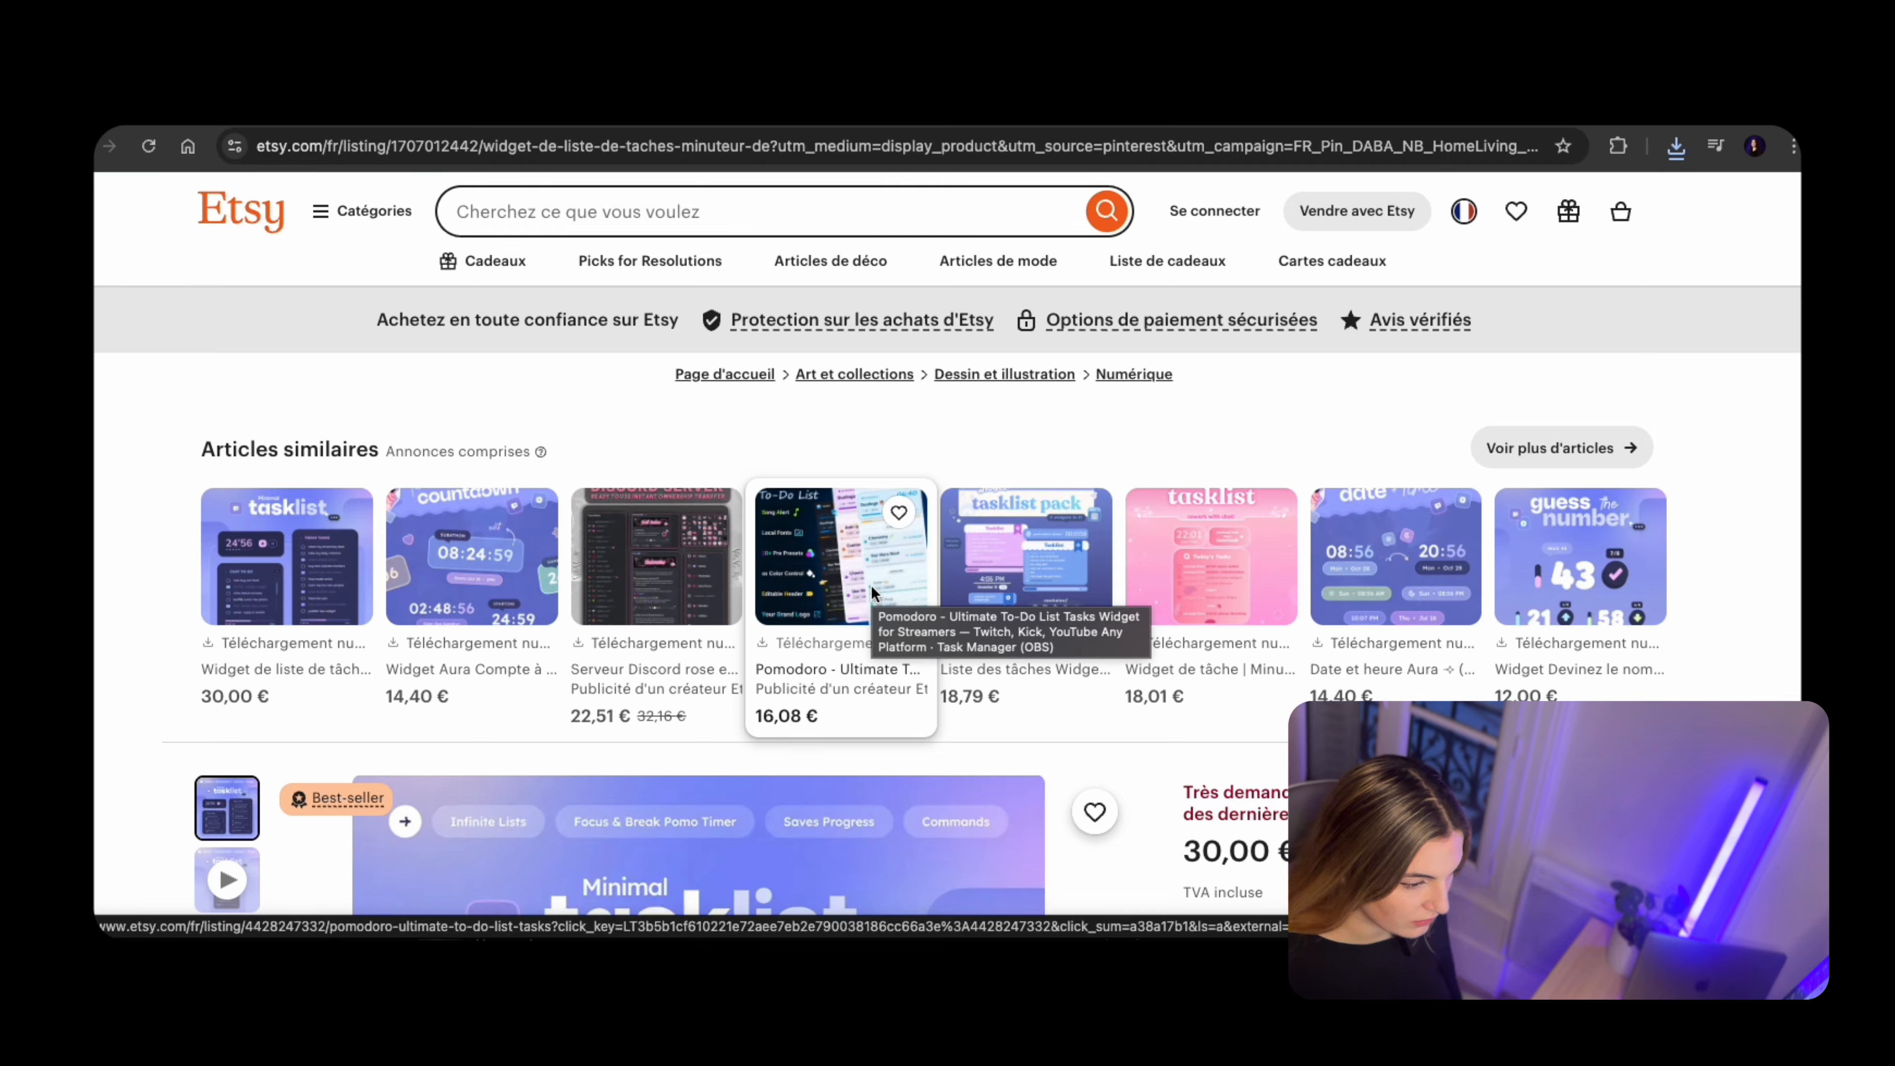
pyautogui.click(1187, 112)
pyautogui.click(1182, 215)
pyautogui.write('dark blue design')
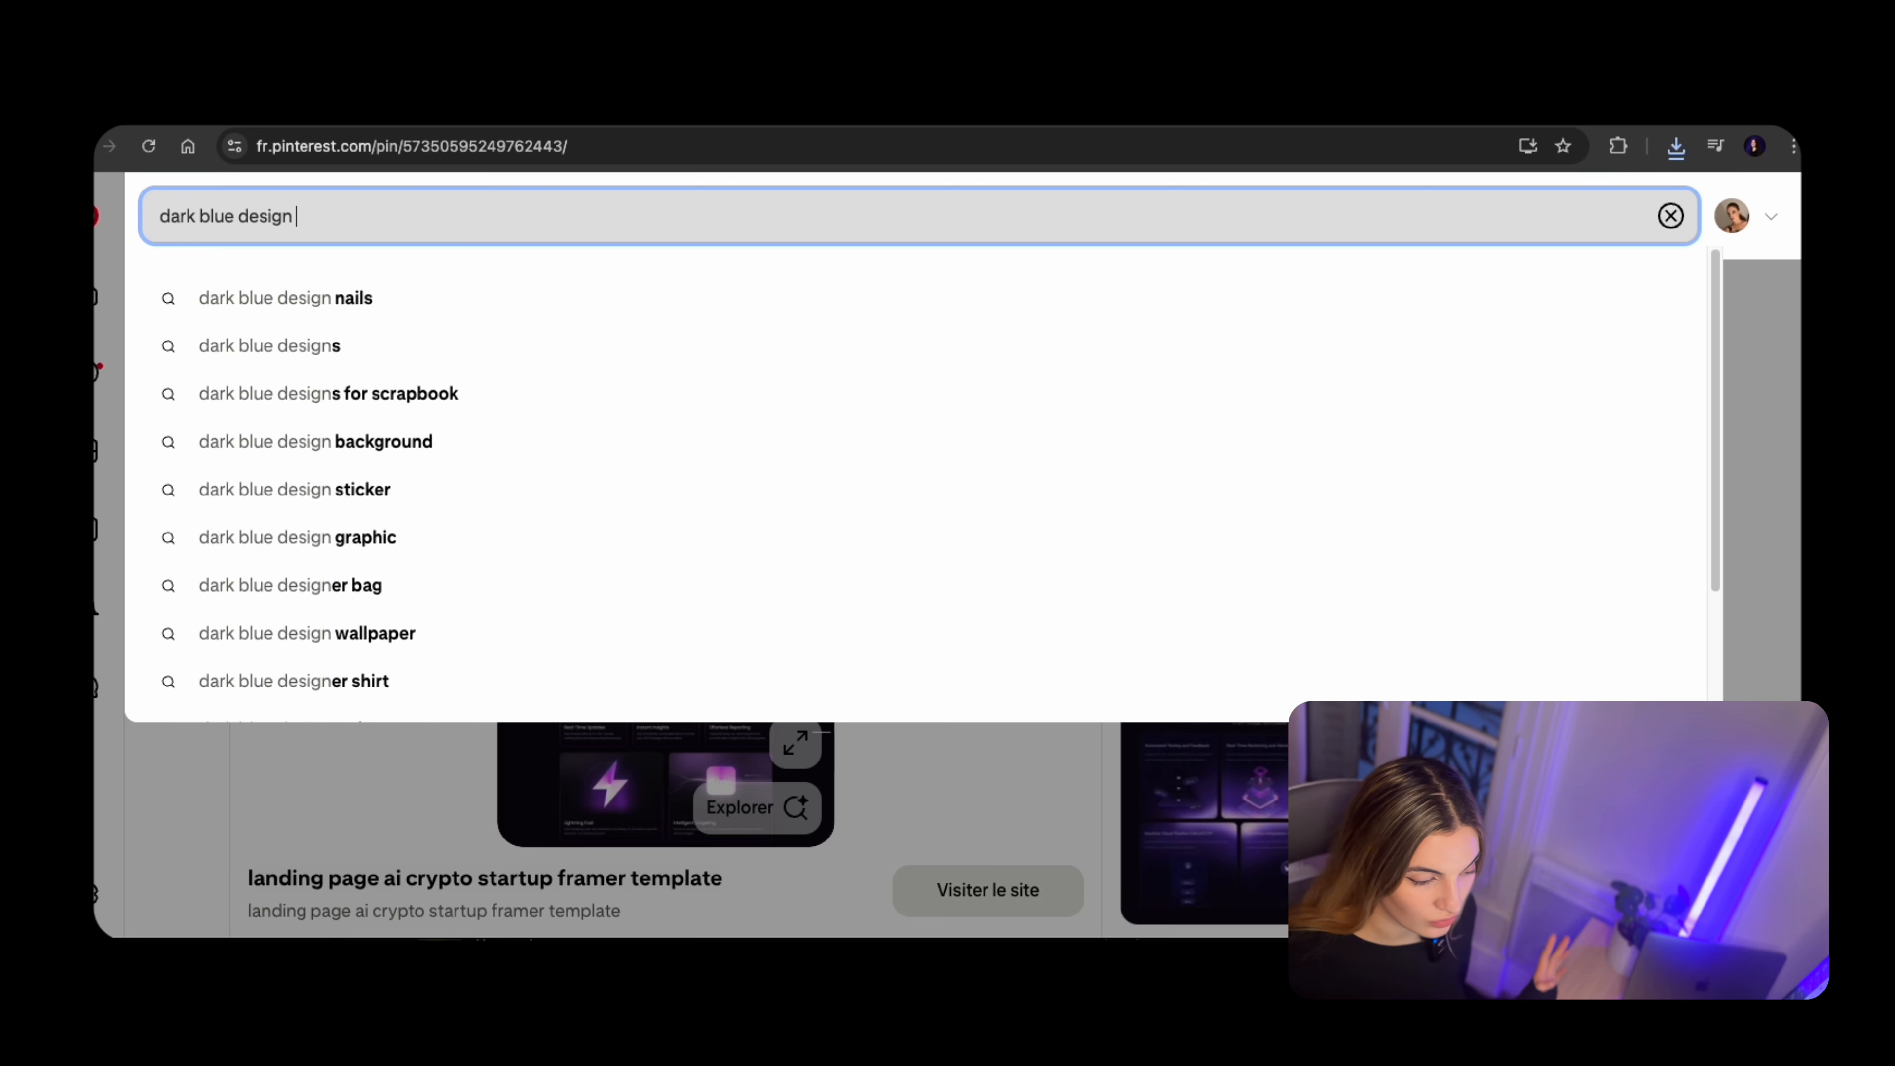
pyautogui.press('Return')
pyautogui.moveTo(233, 223); pyautogui.dragTo(158, 222)
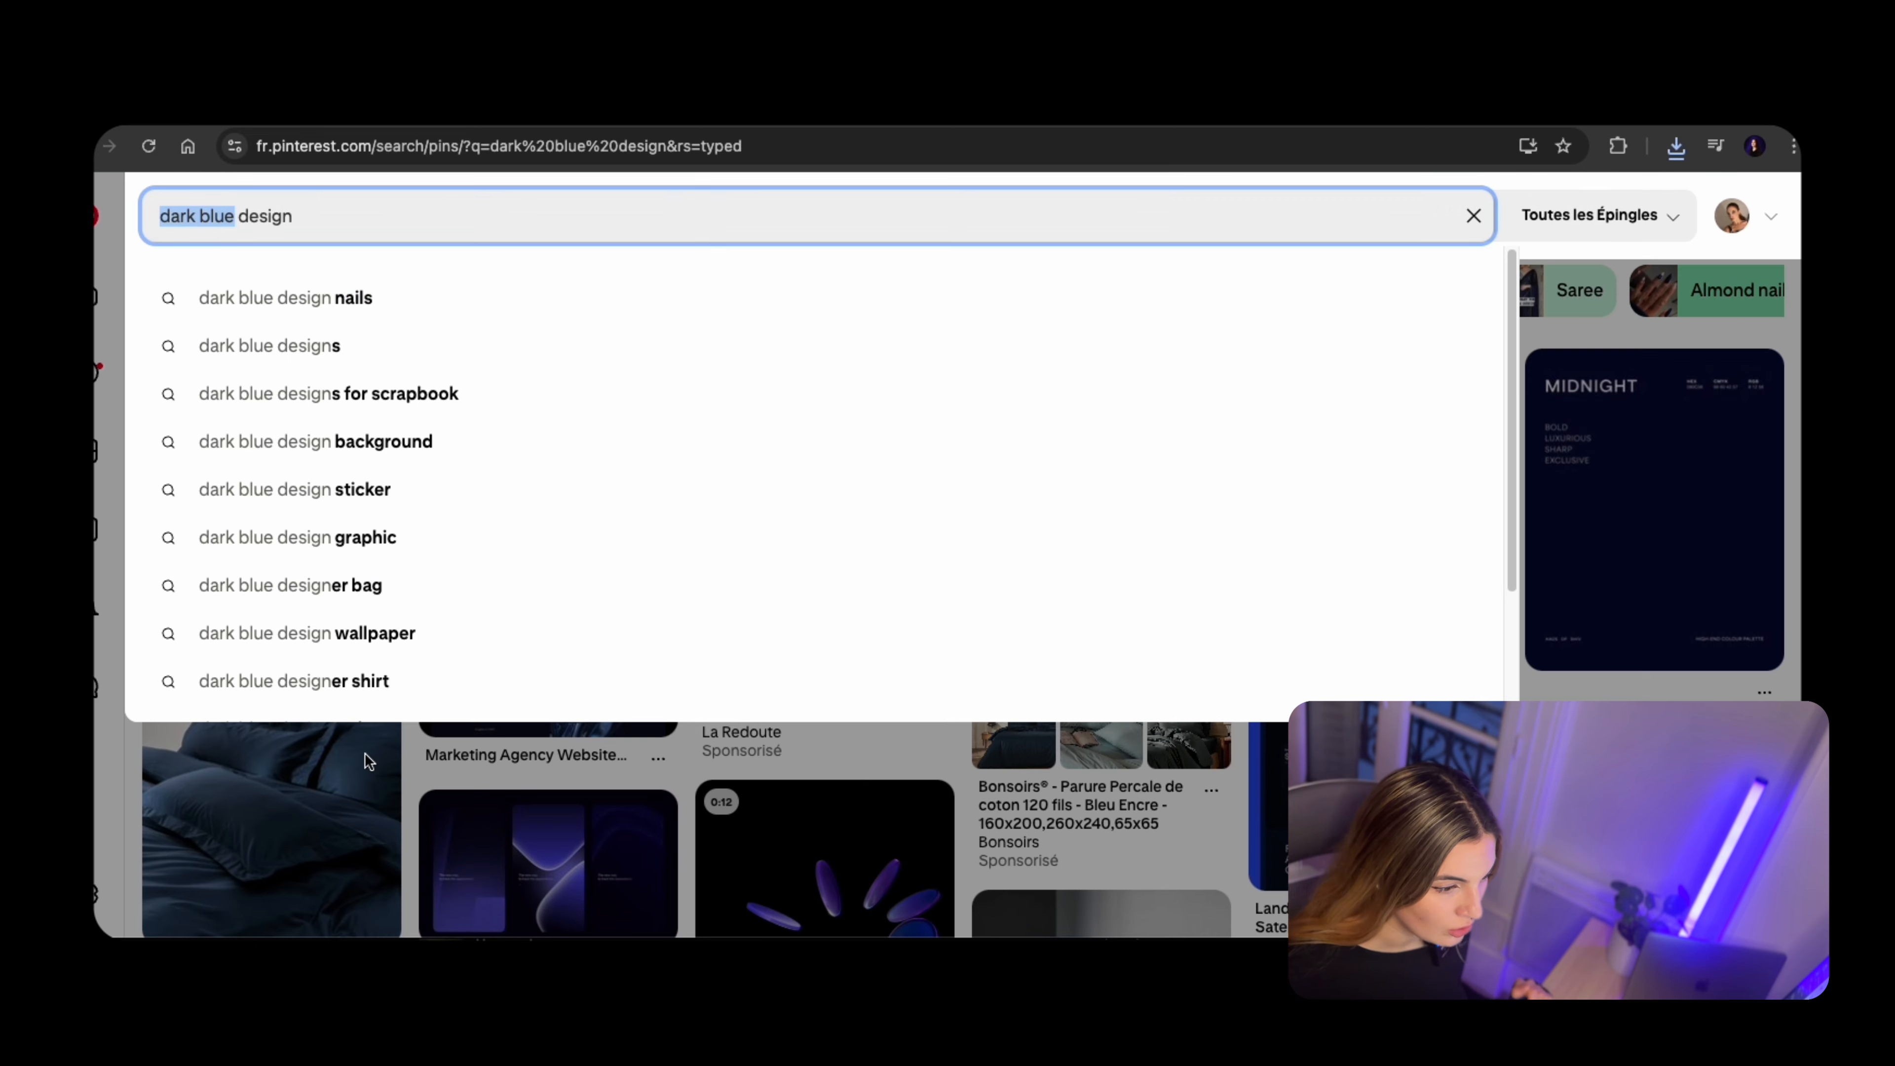
pyautogui.click(366, 755)
# Open the blue particle brand design pin and save its image as 2.jpg in the "video branding" folder
pyautogui.click(299, 470)
pyautogui.rightClick(656, 567)
pyautogui.click(791, 613)
pyautogui.press('Return')
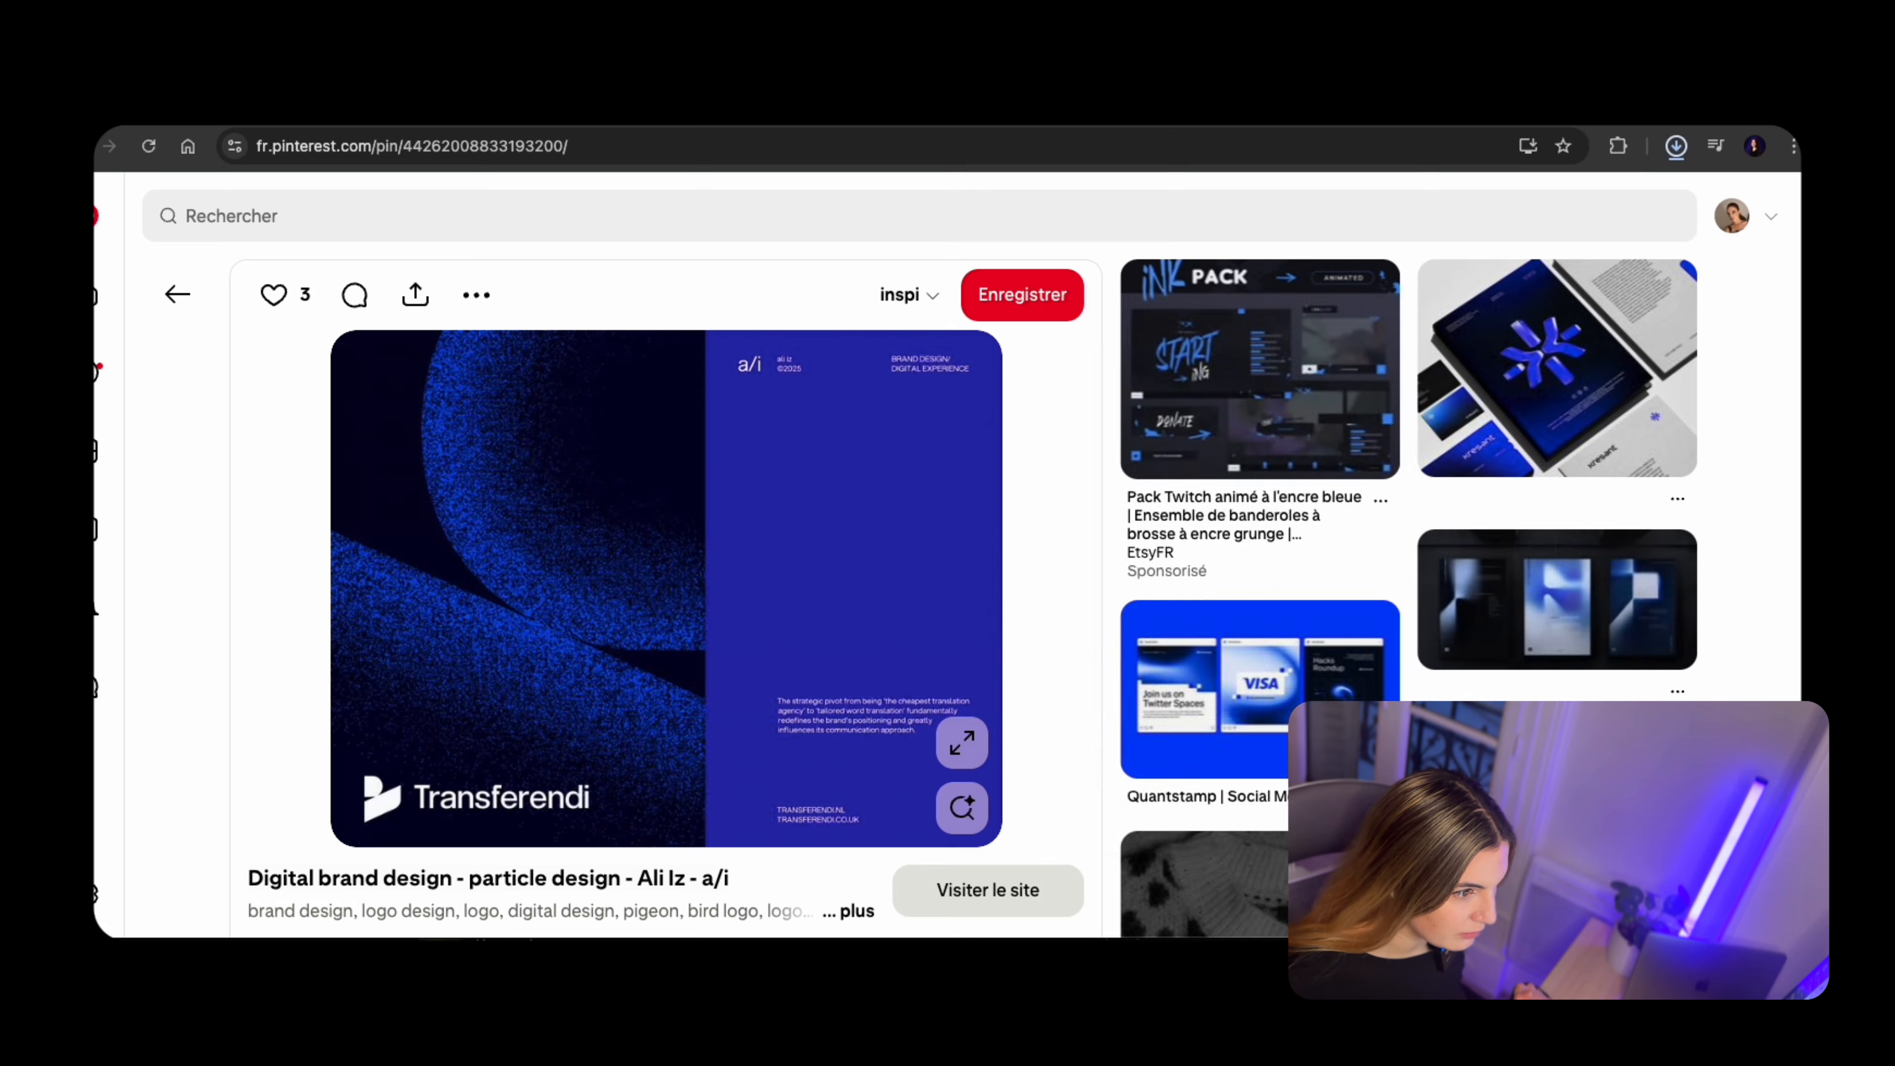
# Browse the related blue brand identity pins and view the "ECHOES illustrations & backgrounds" pin
pyautogui.click(1572, 618)
pyautogui.scroll(-20, 901, 698)
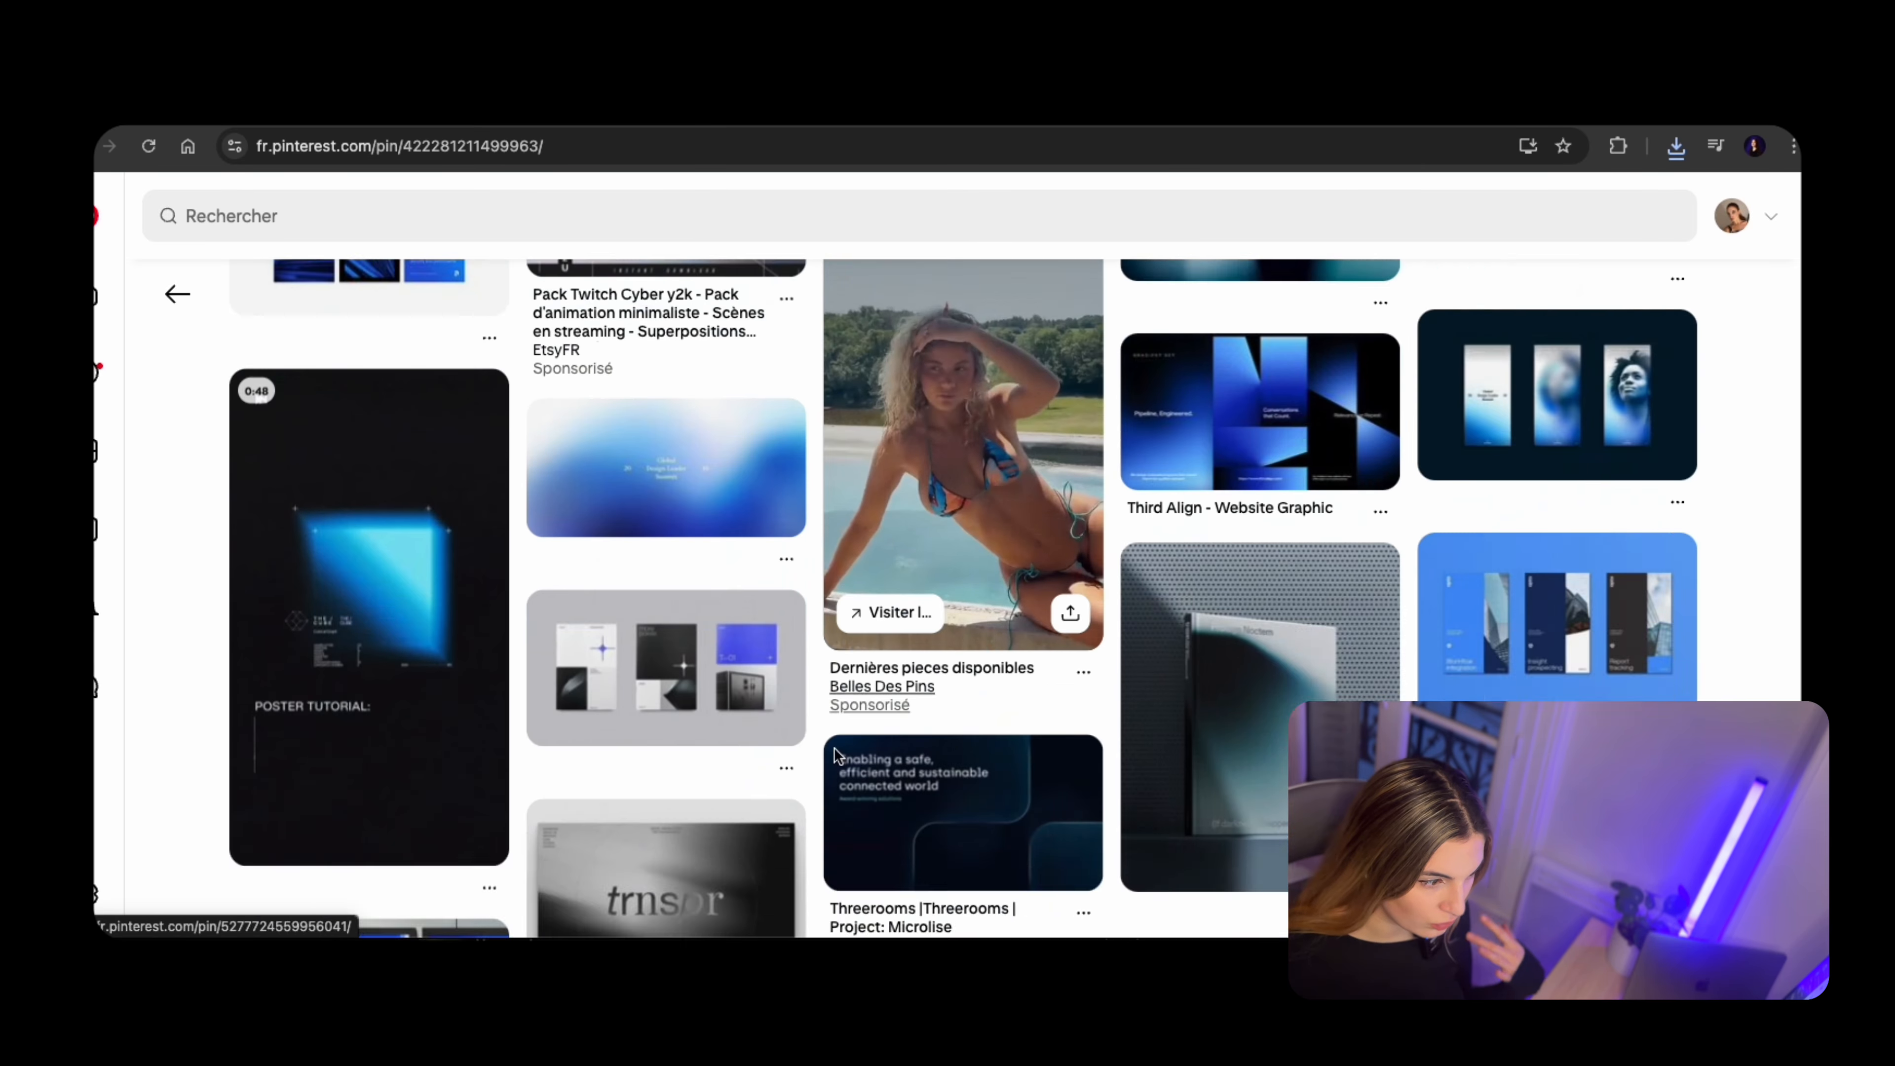
pyautogui.scroll(-10, 835, 753)
pyautogui.click(836, 754)
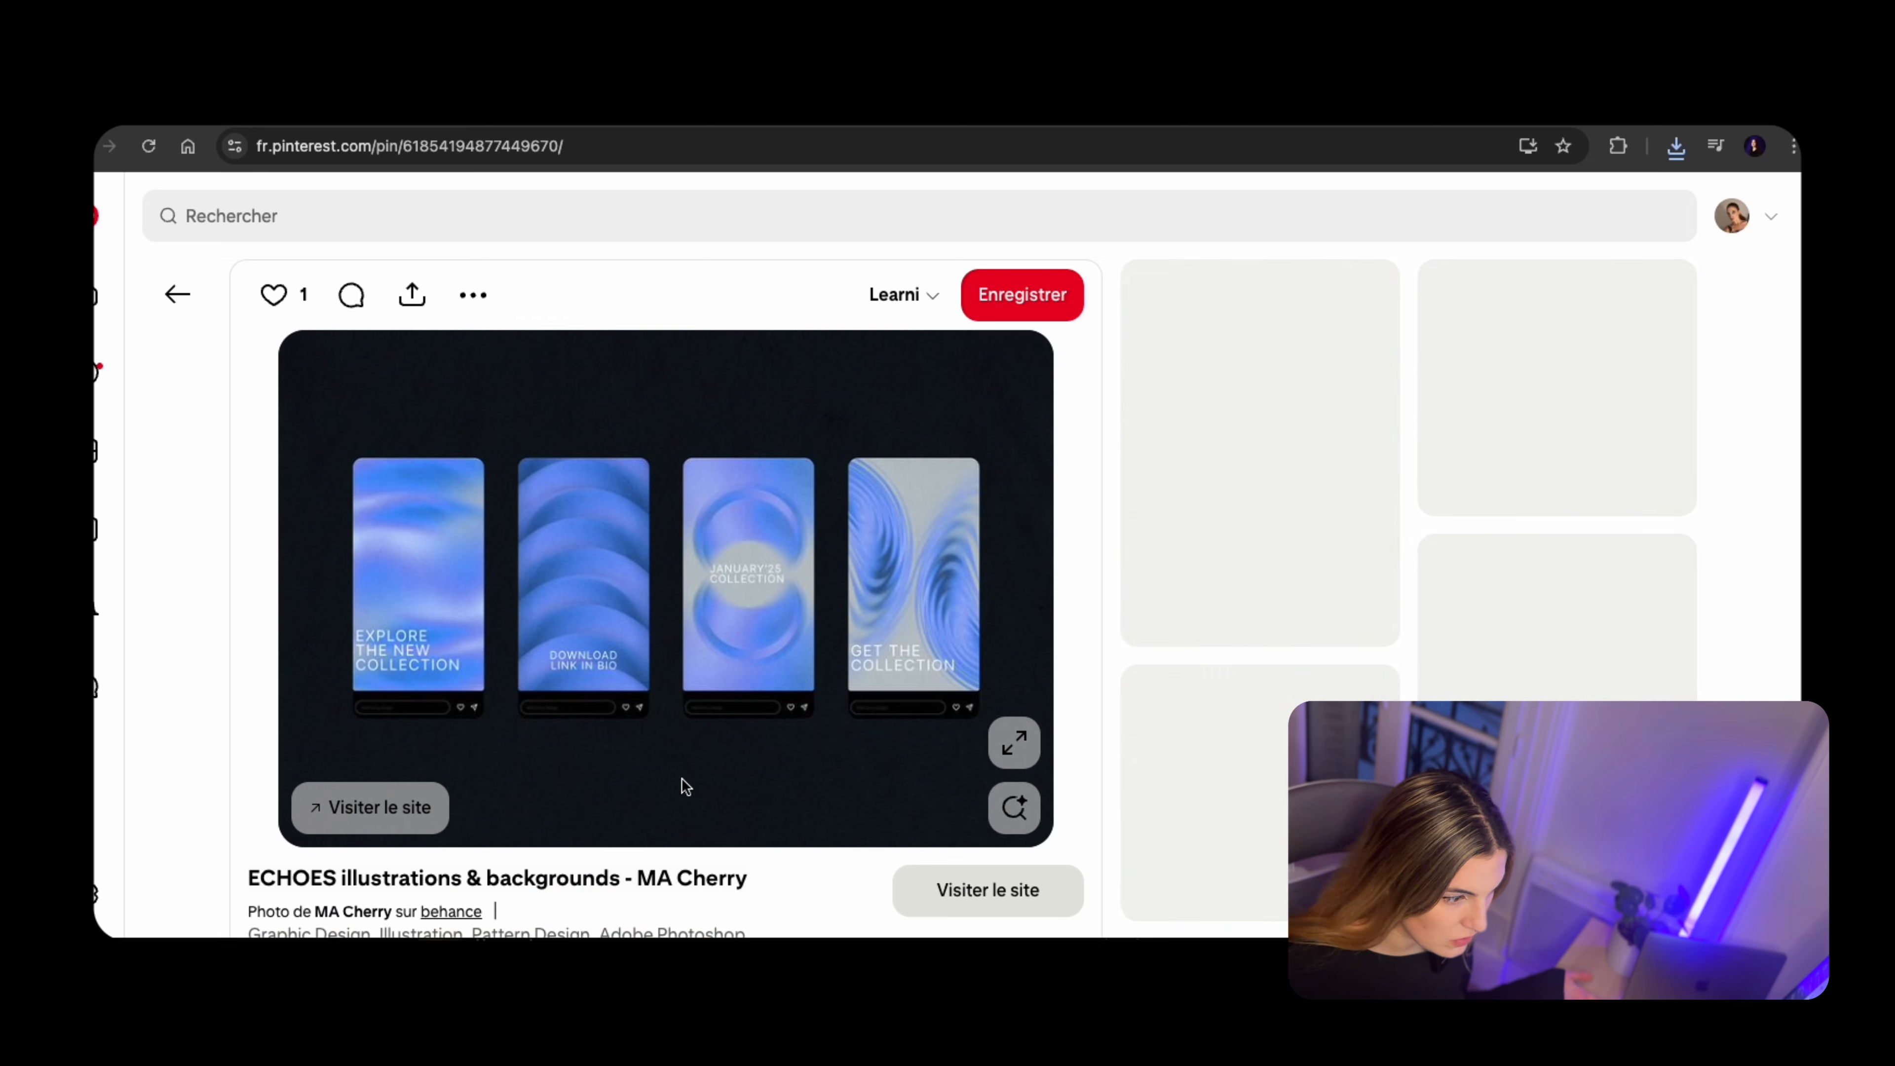
# Open the "Blueglass - Trendy Abstract Backgrounds" pin and save its image as 3 in the "video branding" folder
pyautogui.click(1223, 611)
pyautogui.rightClick(686, 691)
pyautogui.click(768, 734)
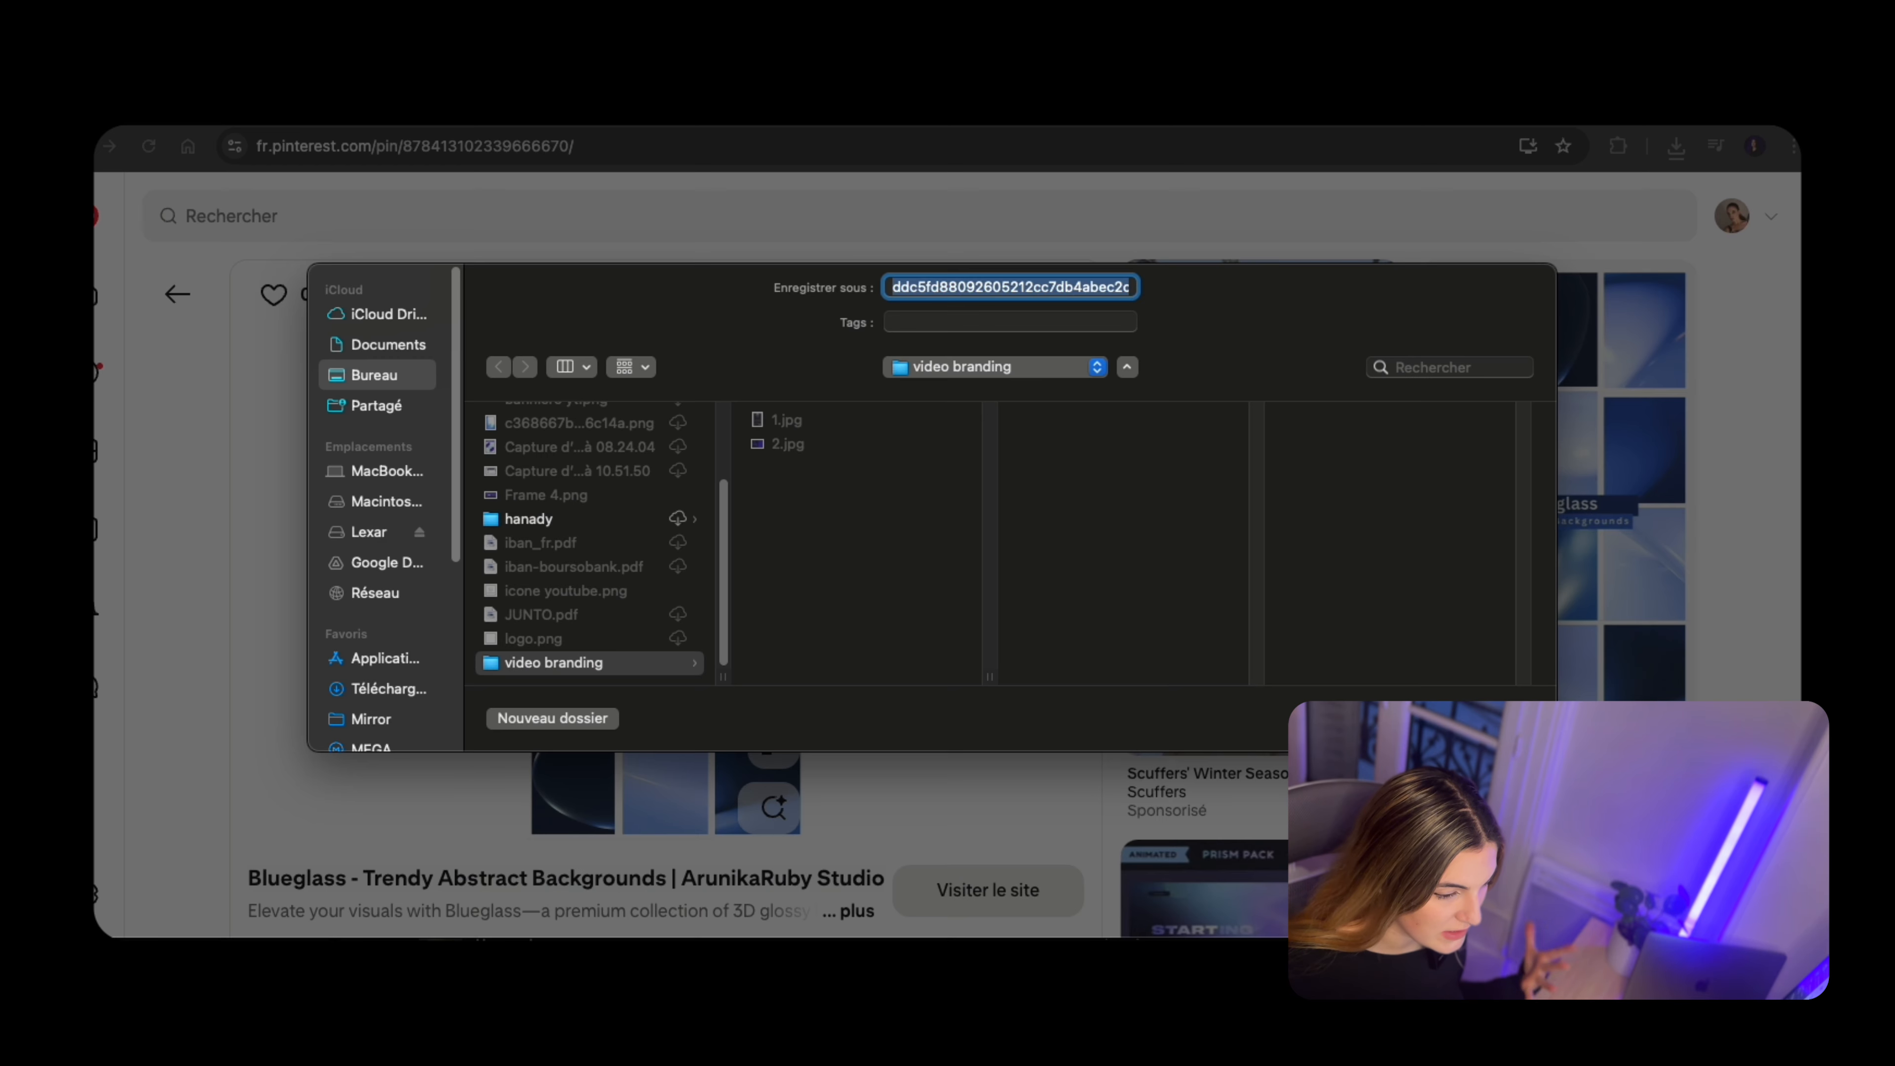
pyautogui.write('3')
pyautogui.press('Return')
# Browse further related pins with dark blue abstract backgrounds for more inspiration
pyautogui.scroll(-10, 821, 727)
pyautogui.click(1186, 635)
pyautogui.scroll(-20, 816, 806)
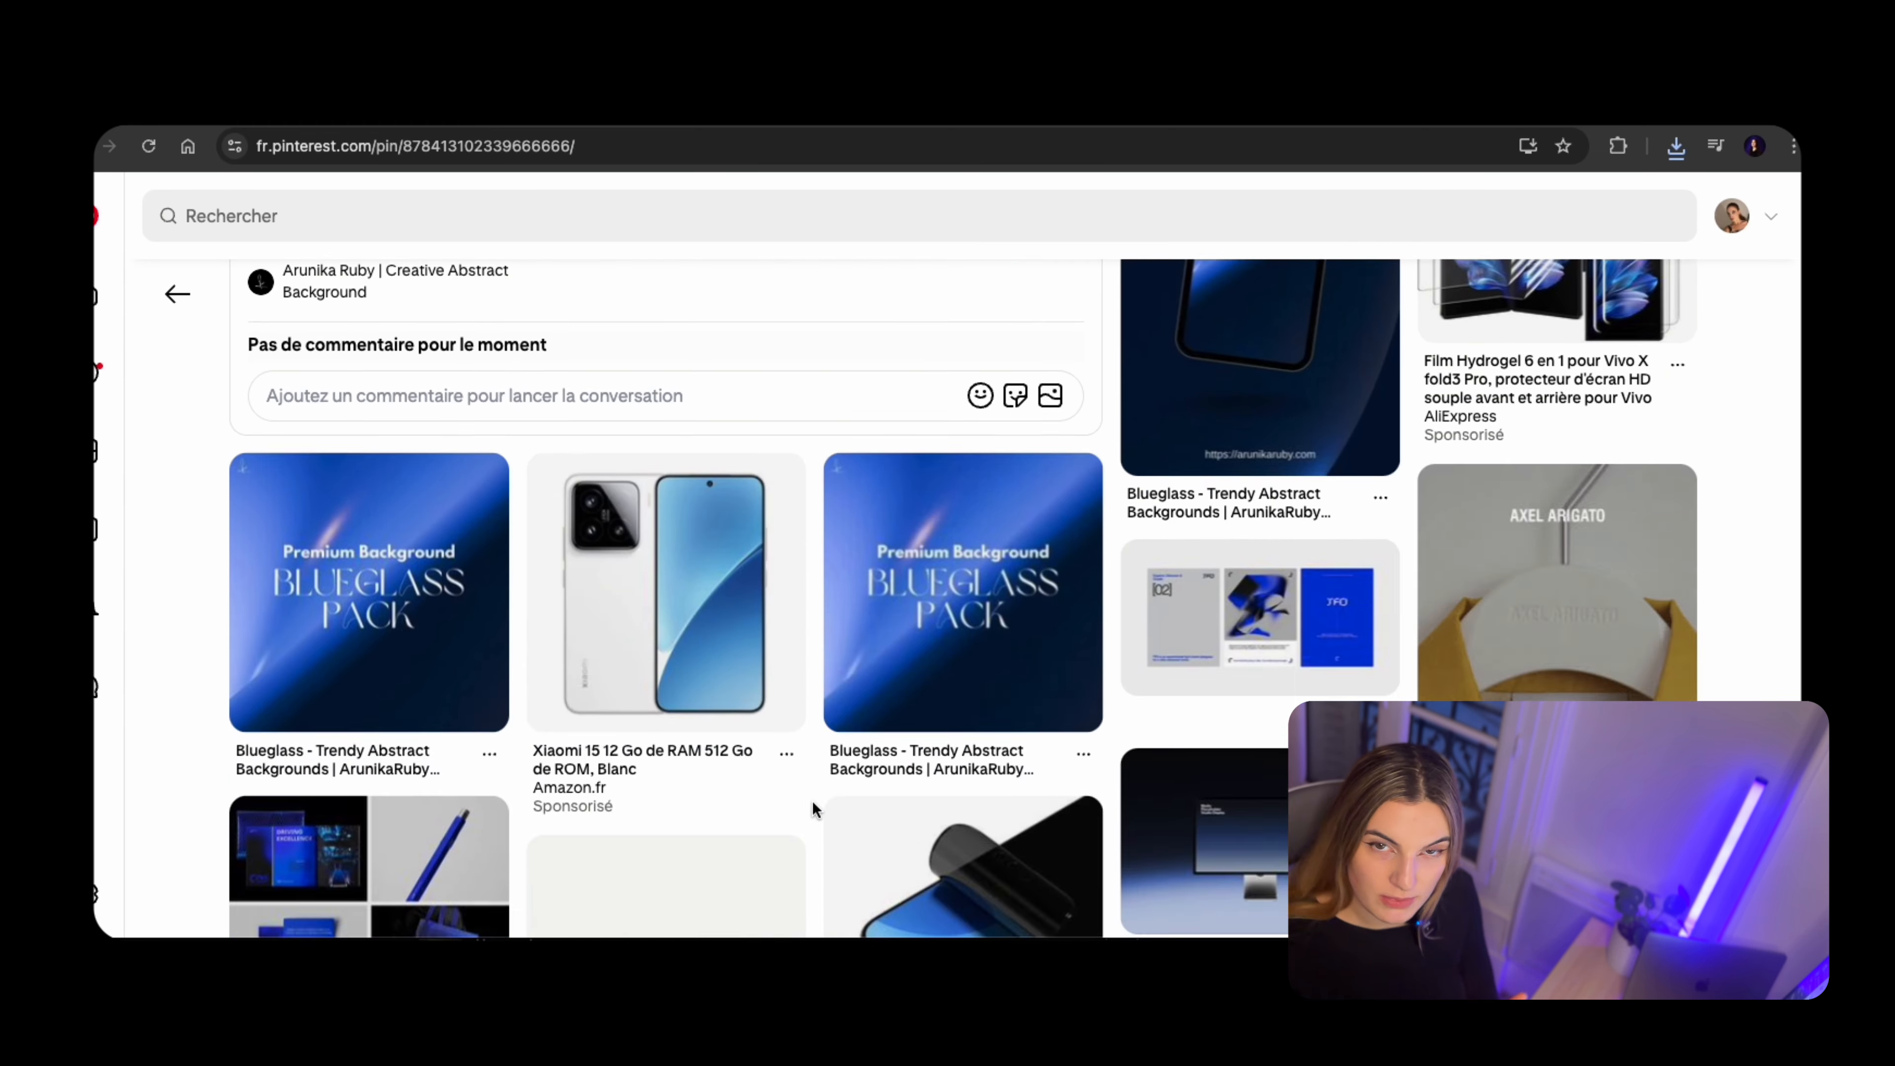
pyautogui.scroll(-10, 1125, 843)
pyautogui.scroll(1, 1180, 504)
pyautogui.click(1180, 504)
pyautogui.scroll(-15, 740, 643)
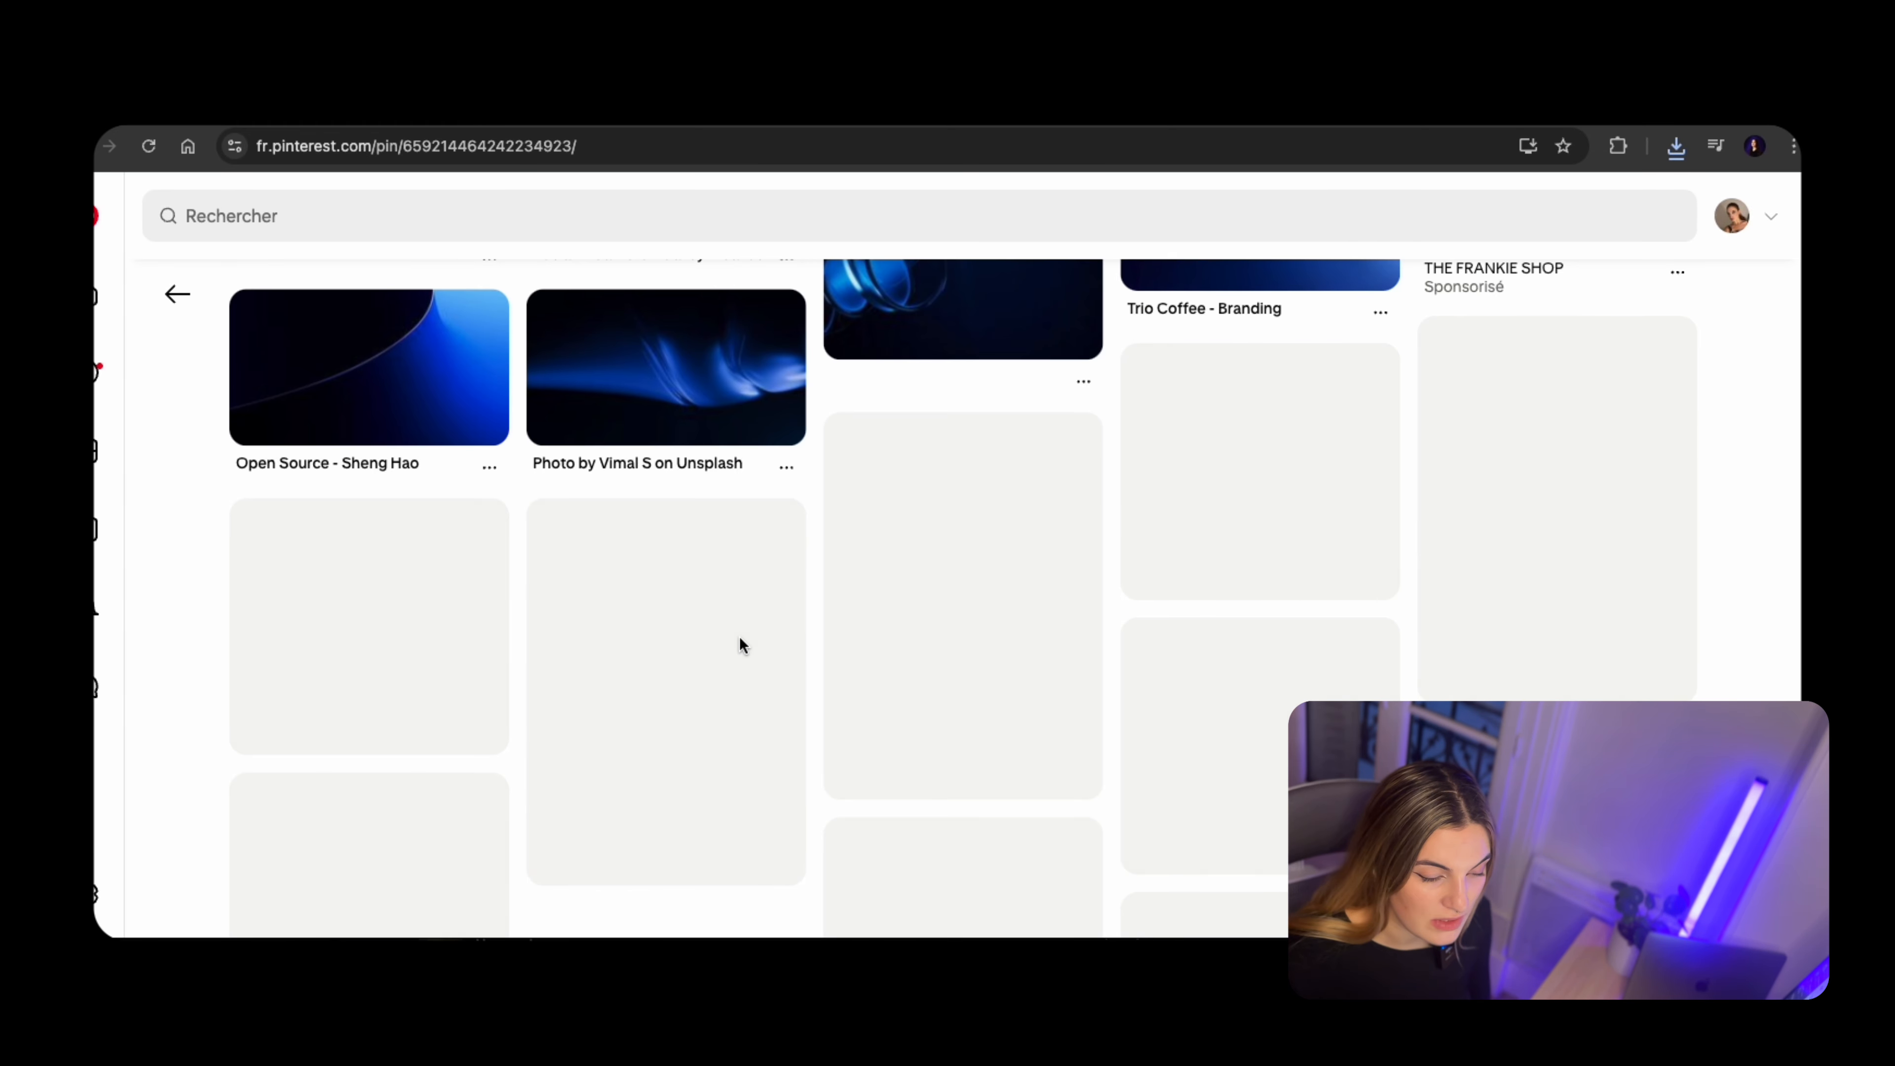
# Open the "Magic Leap 2 - Global Product Campaign" pin with the glowing wave and save its image as 4
pyautogui.click(1544, 638)
pyautogui.rightClick(742, 629)
pyautogui.click(772, 672)
pyautogui.write('42bb0fe349bb3fe06330f56f8e096')
pyautogui.press('Return')
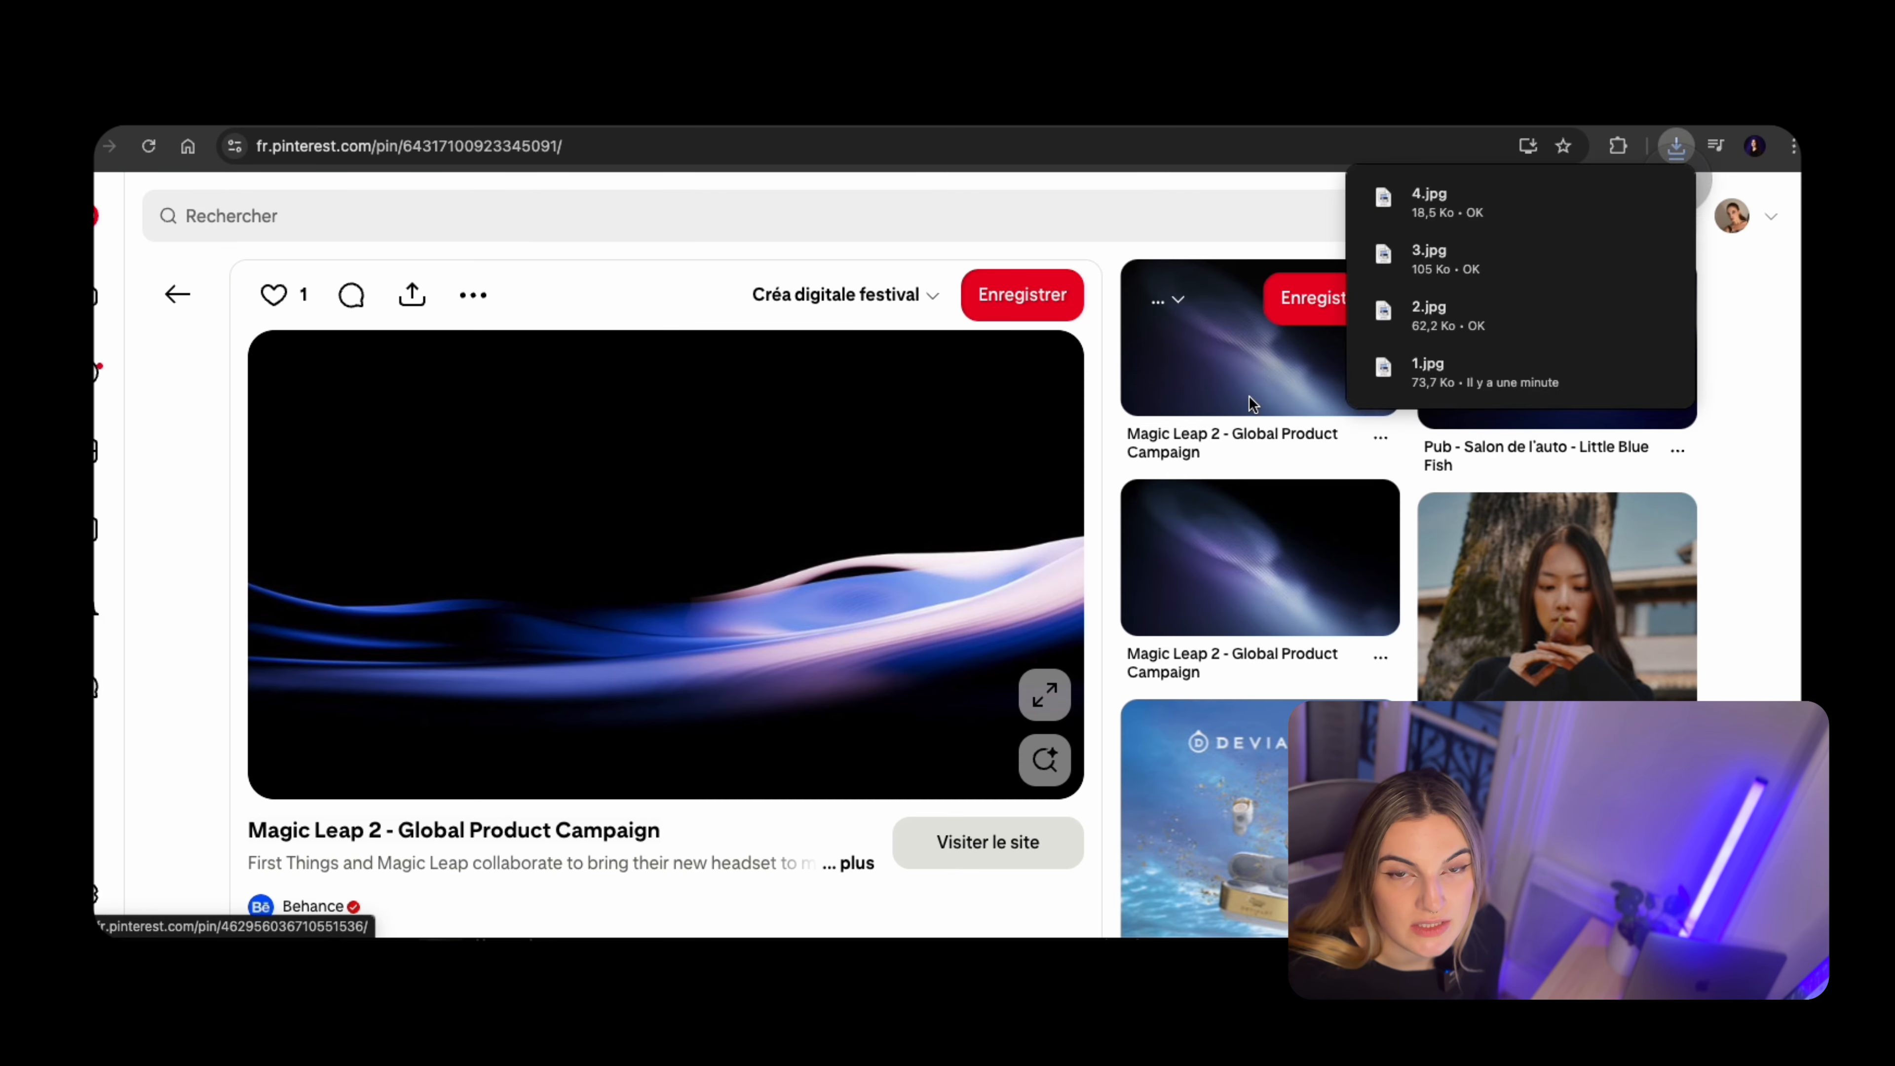
# Open the Magic Leap 2 pin with the diagonal purple light beam in a new tab and save its image as 5
pyautogui.rightClick(641, 631)
pyautogui.click(375, 781)
pyautogui.click(375, 781)
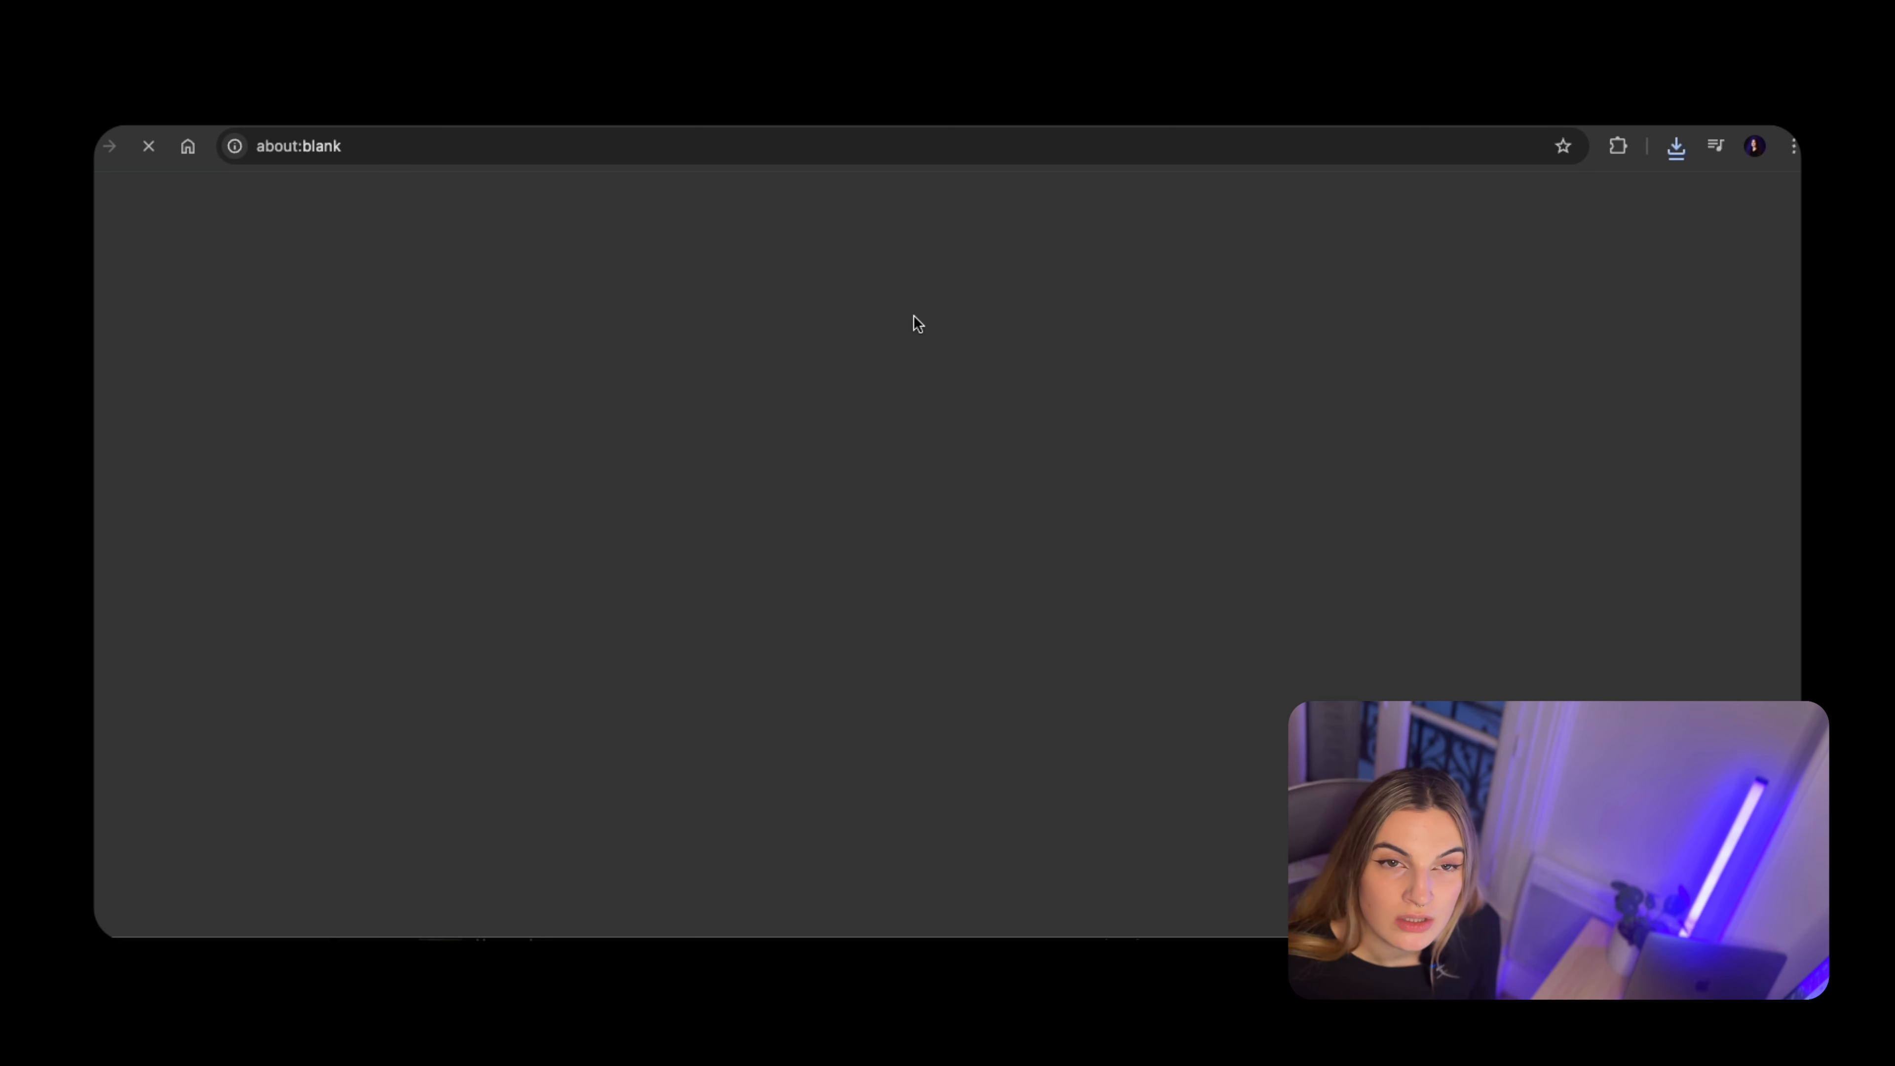
pyautogui.click(897, 109)
pyautogui.rightClick(820, 657)
pyautogui.click(850, 700)
pyautogui.write('5')
pyautogui.press('Return')
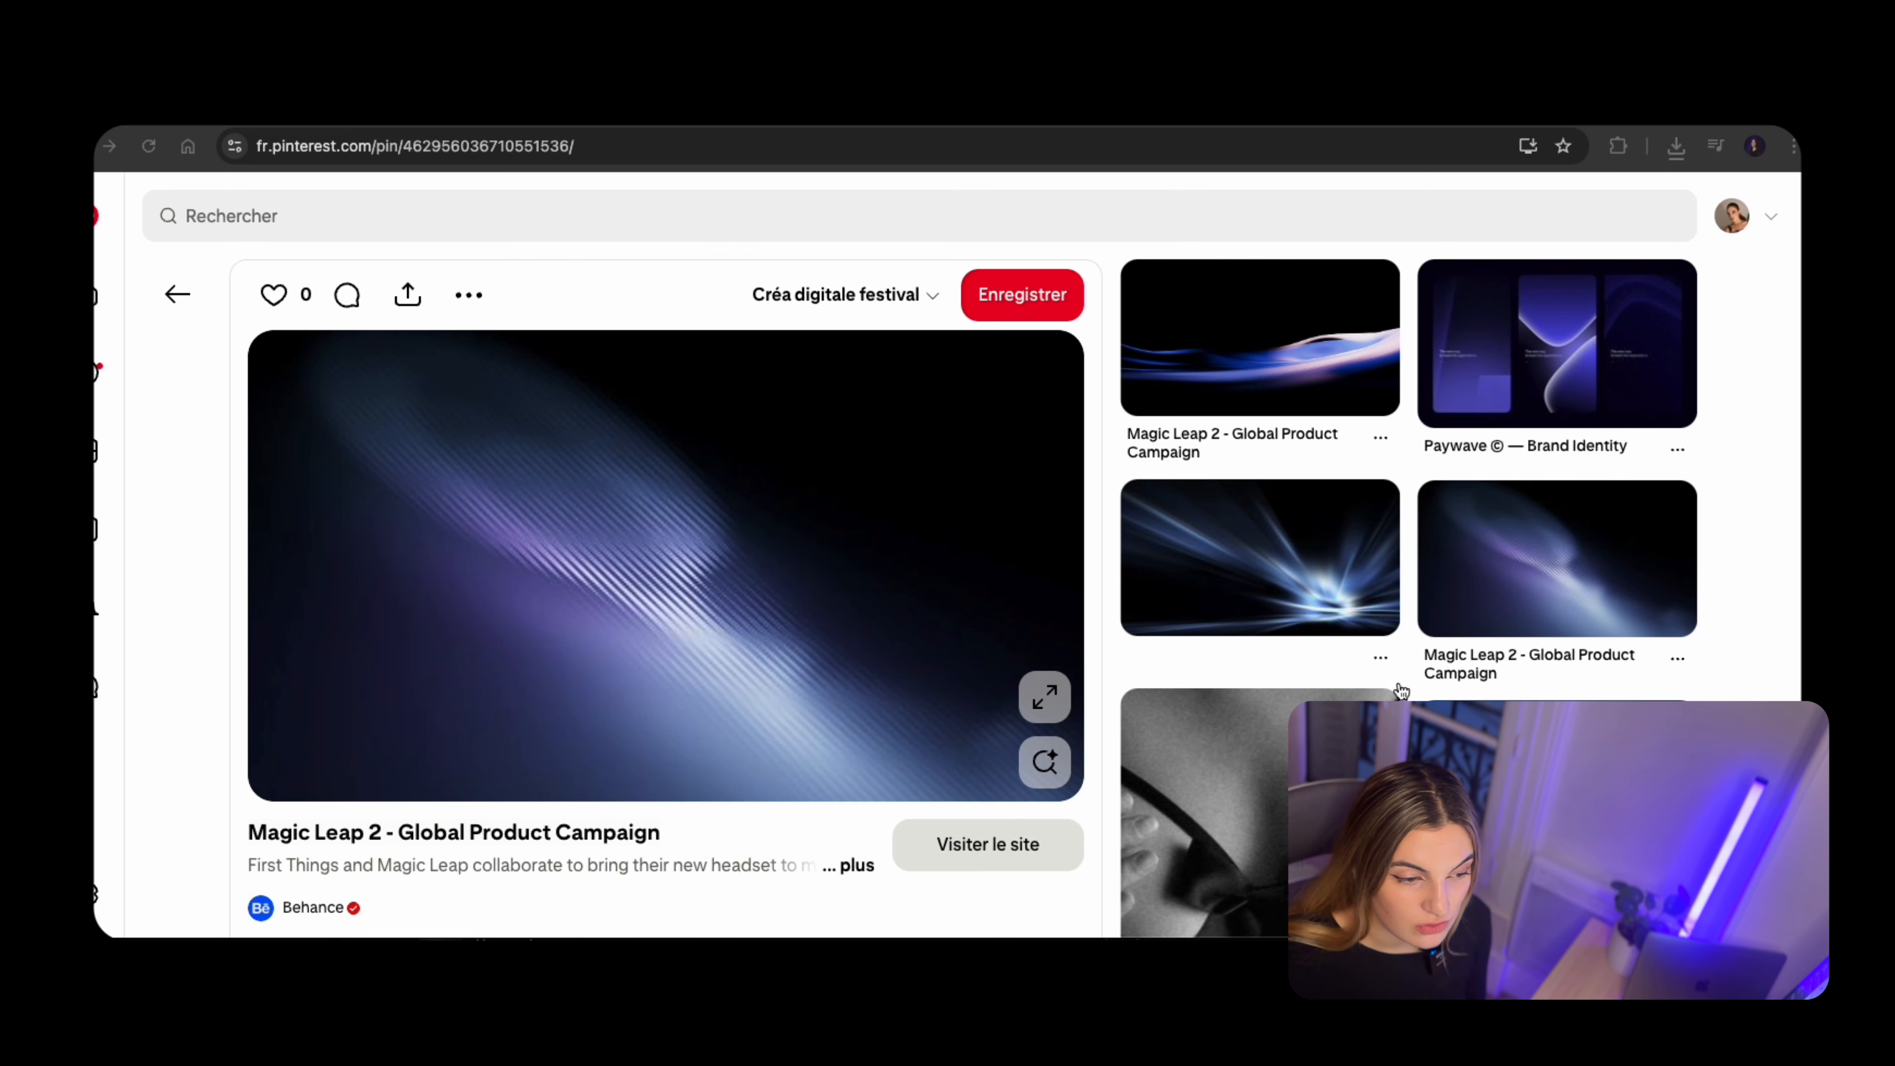
# Search Pinterest for "landing page purlpe dark"
pyautogui.click(447, 215)
pyautogui.write('landing page purlpe dark')
pyautogui.press('Return')
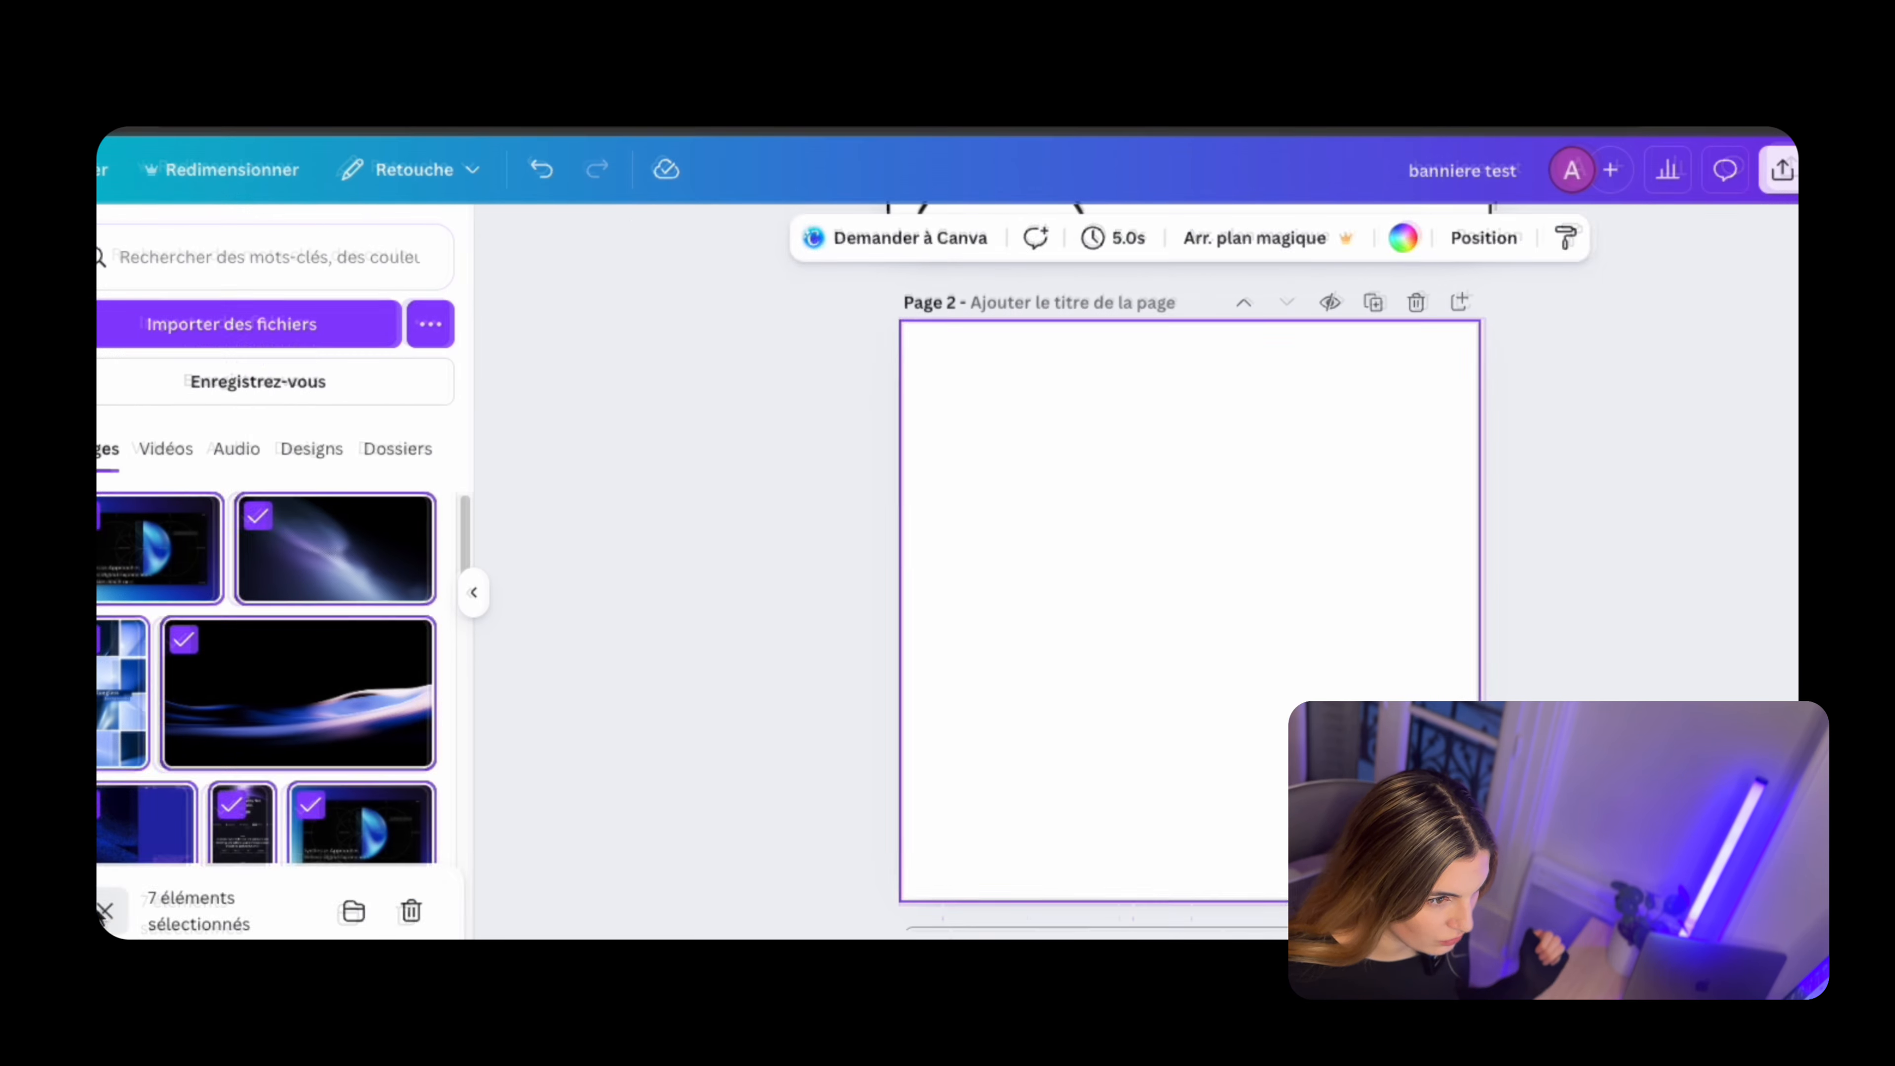
# In the Canva design, place the blue half-sphere image on page 2 with the purple light beam image beside it
pyautogui.click(127, 568)
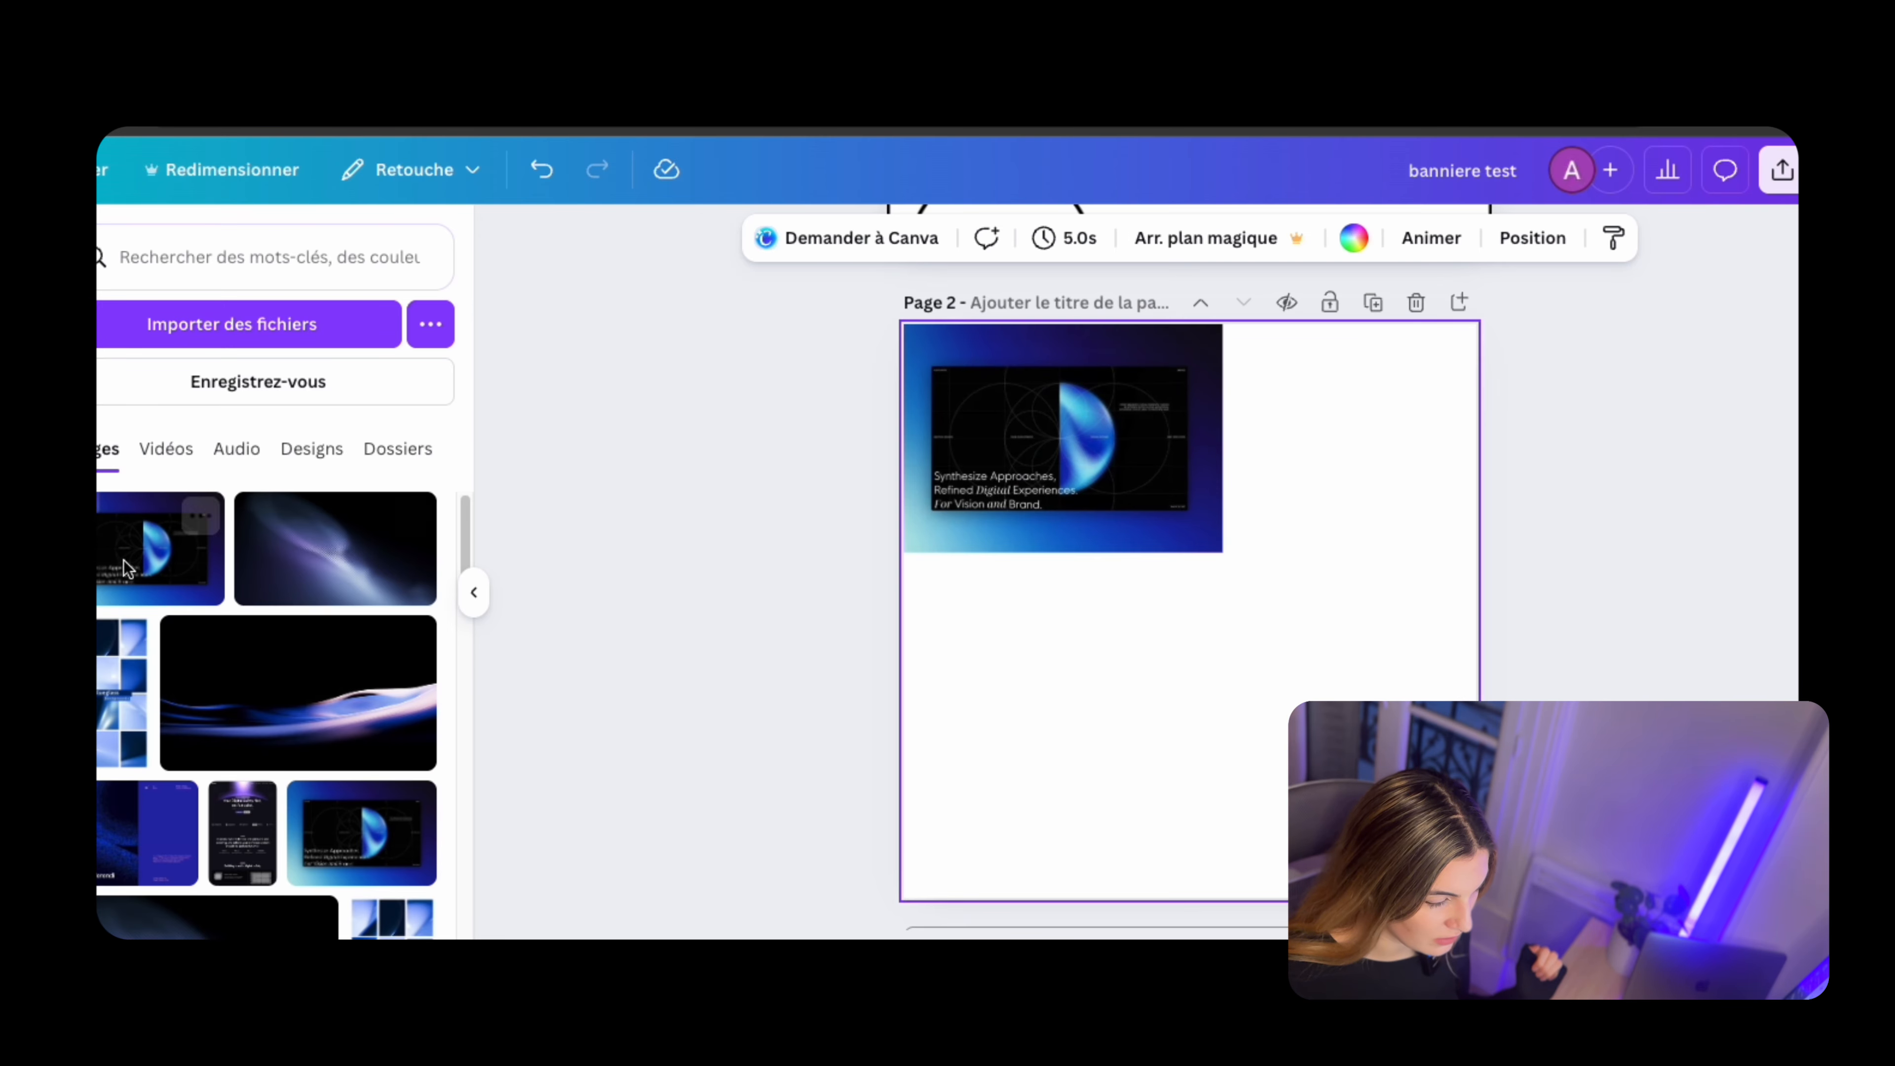
pyautogui.click(336, 548)
pyautogui.moveTo(904, 775); pyautogui.dragTo(1295, 563)
# Add the Blueglass image to page 2, crop it to one row of backgrounds and fit it beneath the half-sphere image
pyautogui.click(123, 694)
pyautogui.doubleClick(1087, 769)
pyautogui.moveTo(1442, 482); pyautogui.dragTo(1166, 650)
pyautogui.scroll(-1, 1087, 769)
pyautogui.click(126, 504)
pyautogui.moveTo(896, 512); pyautogui.dragTo(910, 547)
pyautogui.click(360, 927)
pyautogui.moveTo(1024, 594); pyautogui.dragTo(1018, 540)
pyautogui.moveTo(1160, 593); pyautogui.dragTo(1214, 615)
# Add the dark wave image and the blue Transferendi image to the empty lower area of page 2
pyautogui.click(1104, 720)
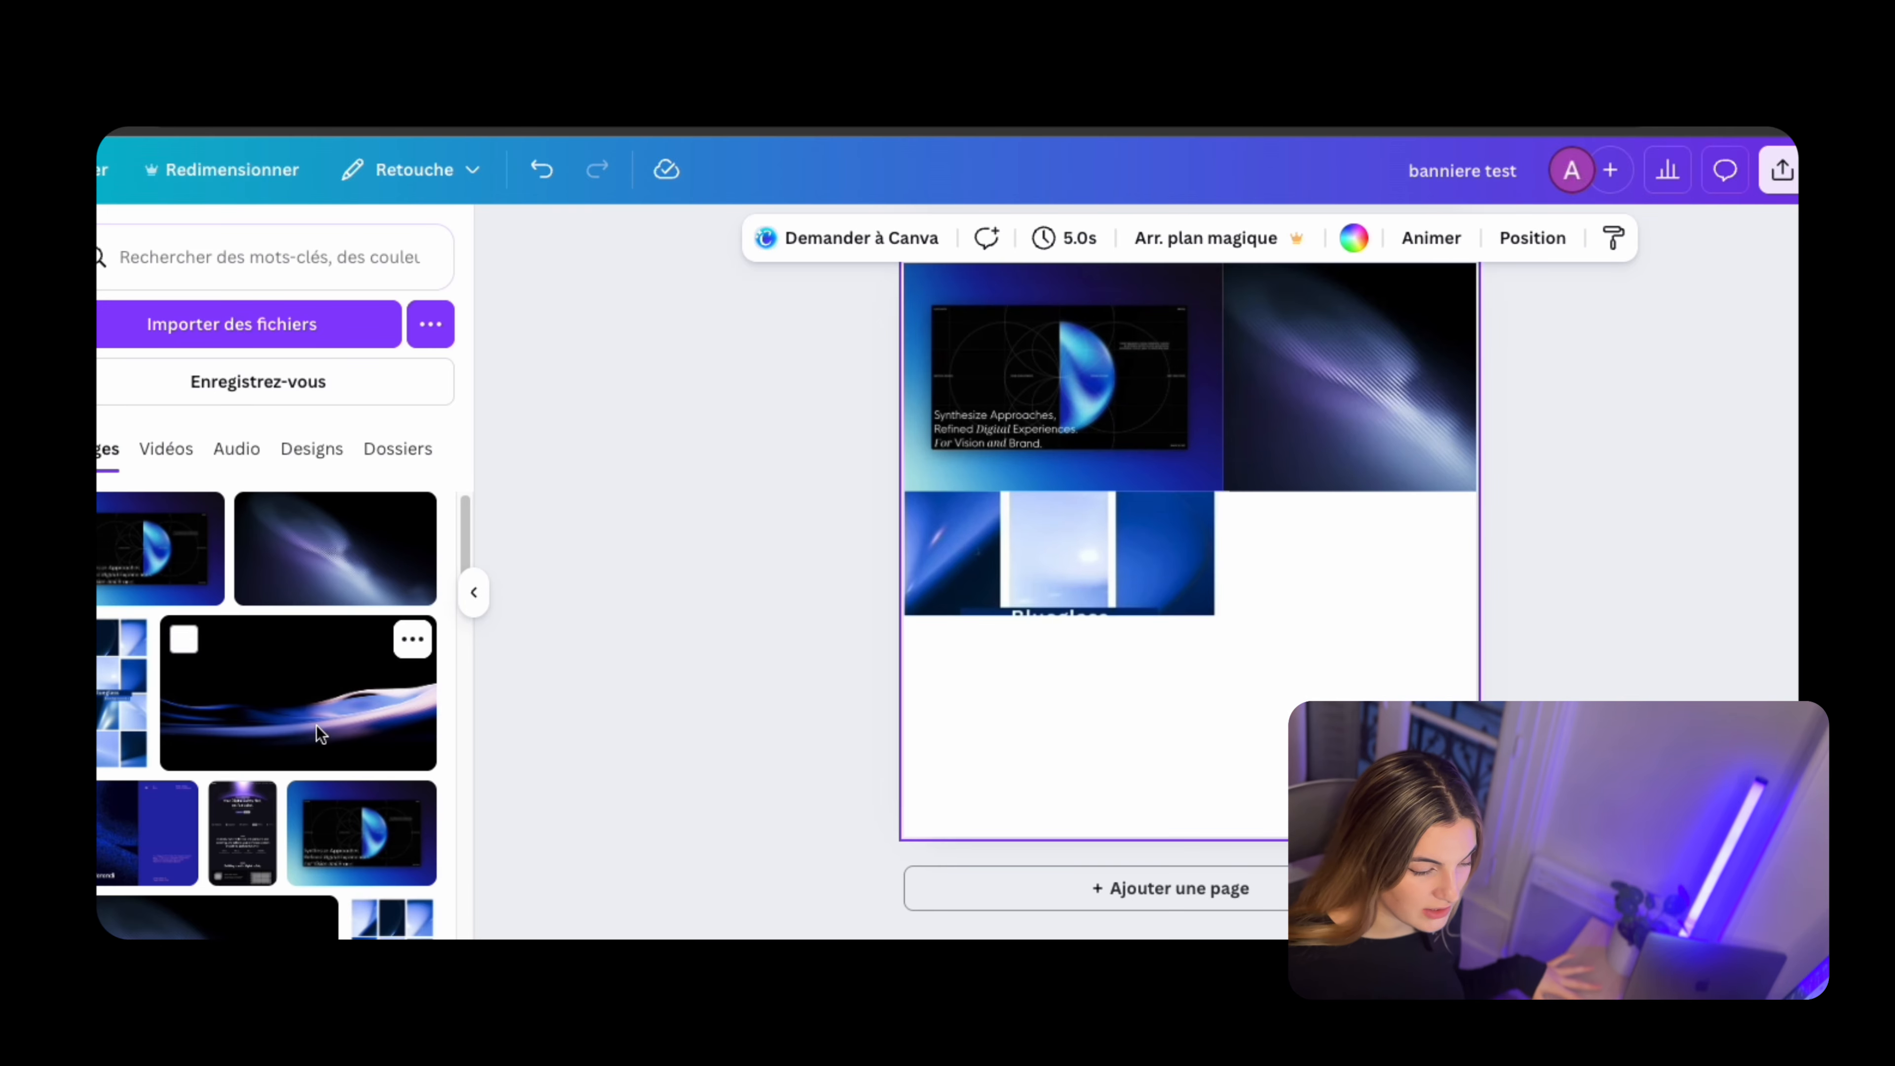
pyautogui.moveTo(320, 734); pyautogui.dragTo(1269, 588)
pyautogui.moveTo(149, 829); pyautogui.dragTo(1104, 796)
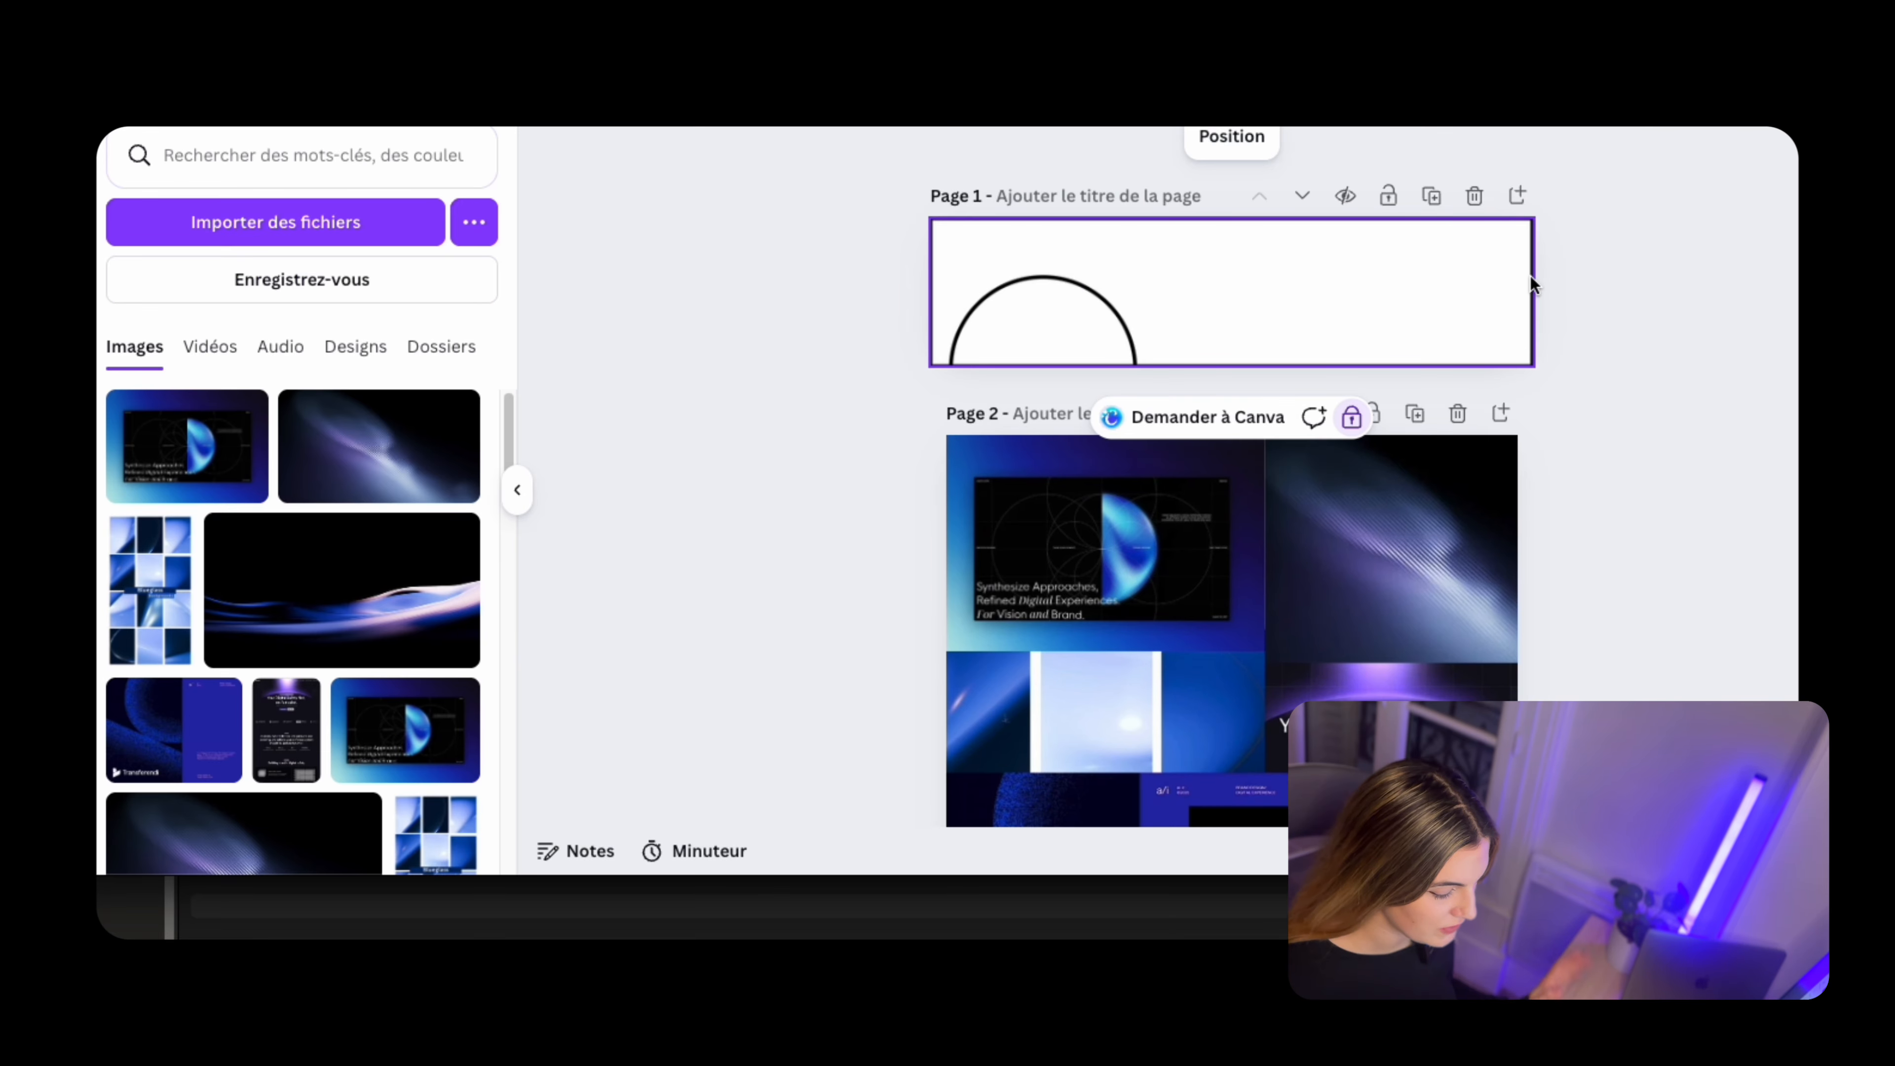
# Unlock the banner template outline on page 1 and set its transparency to 15
pyautogui.scroll(5, 1026, 496)
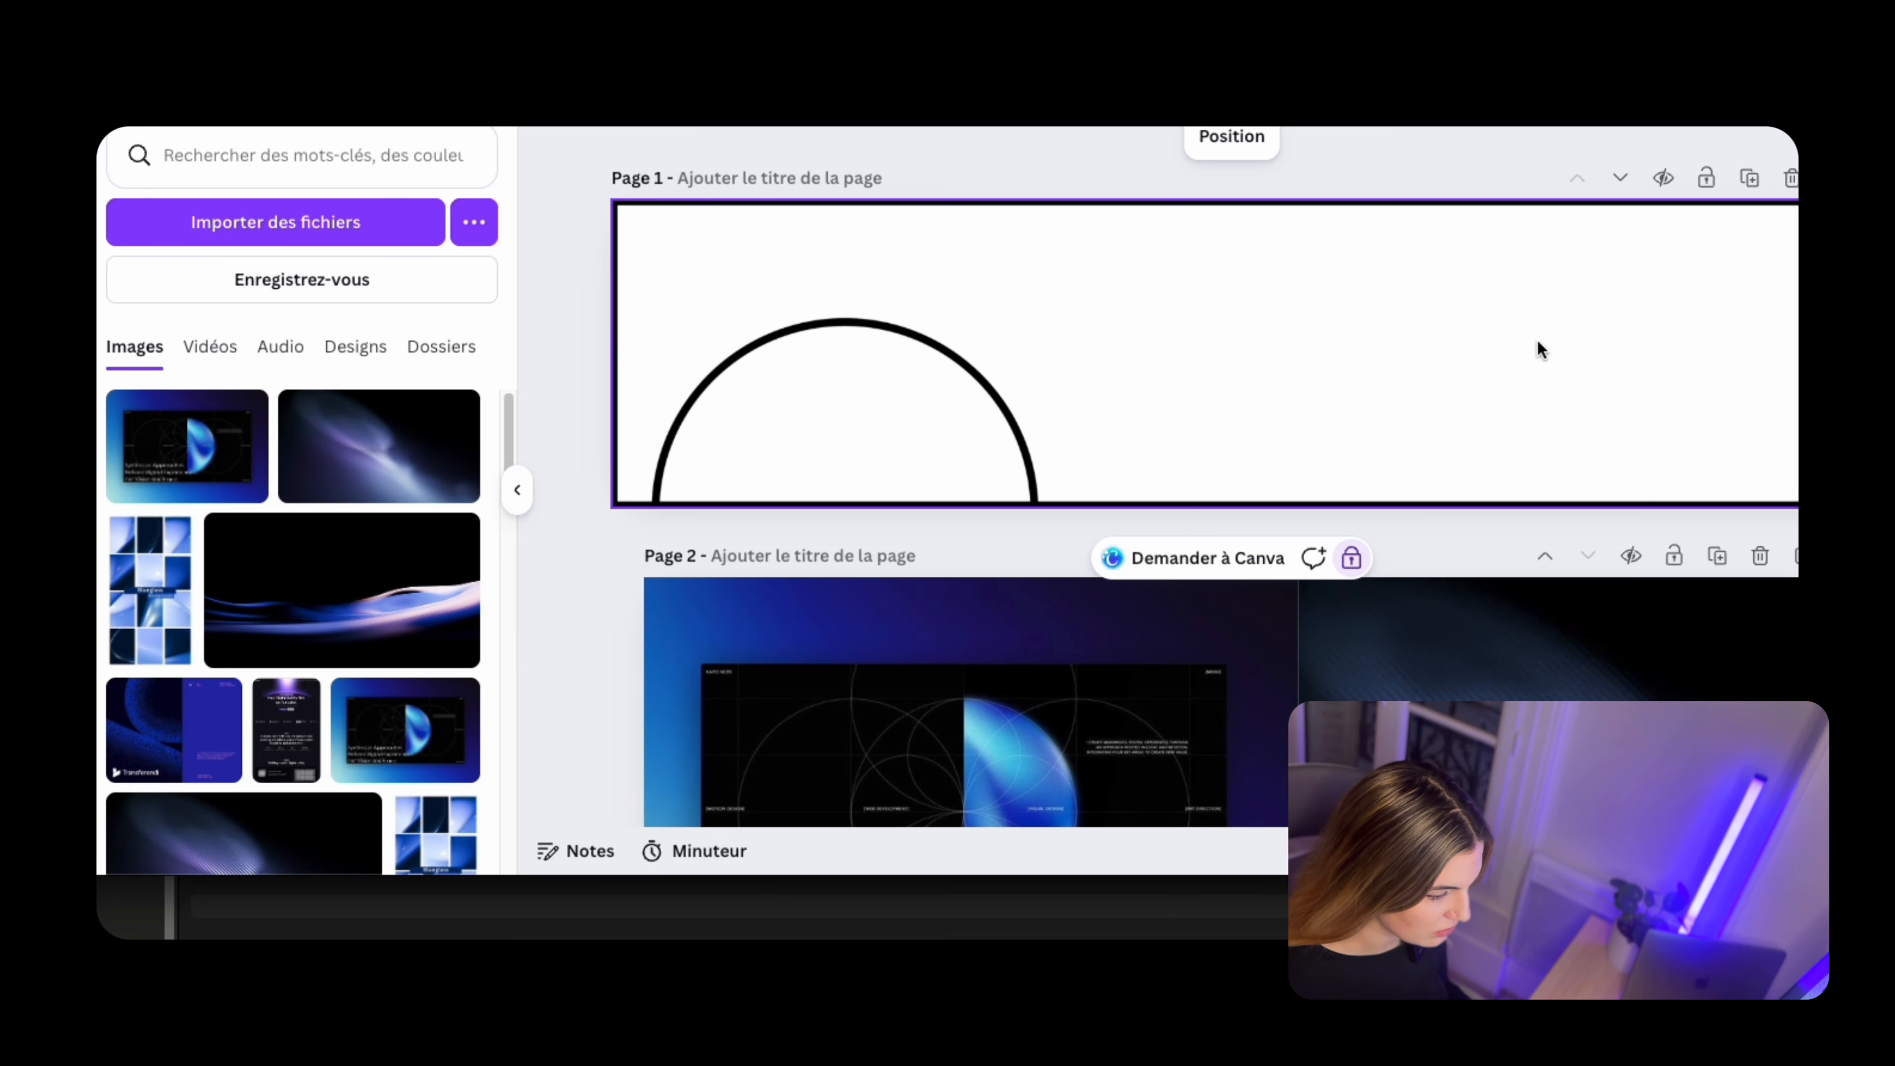
pyautogui.click(1350, 558)
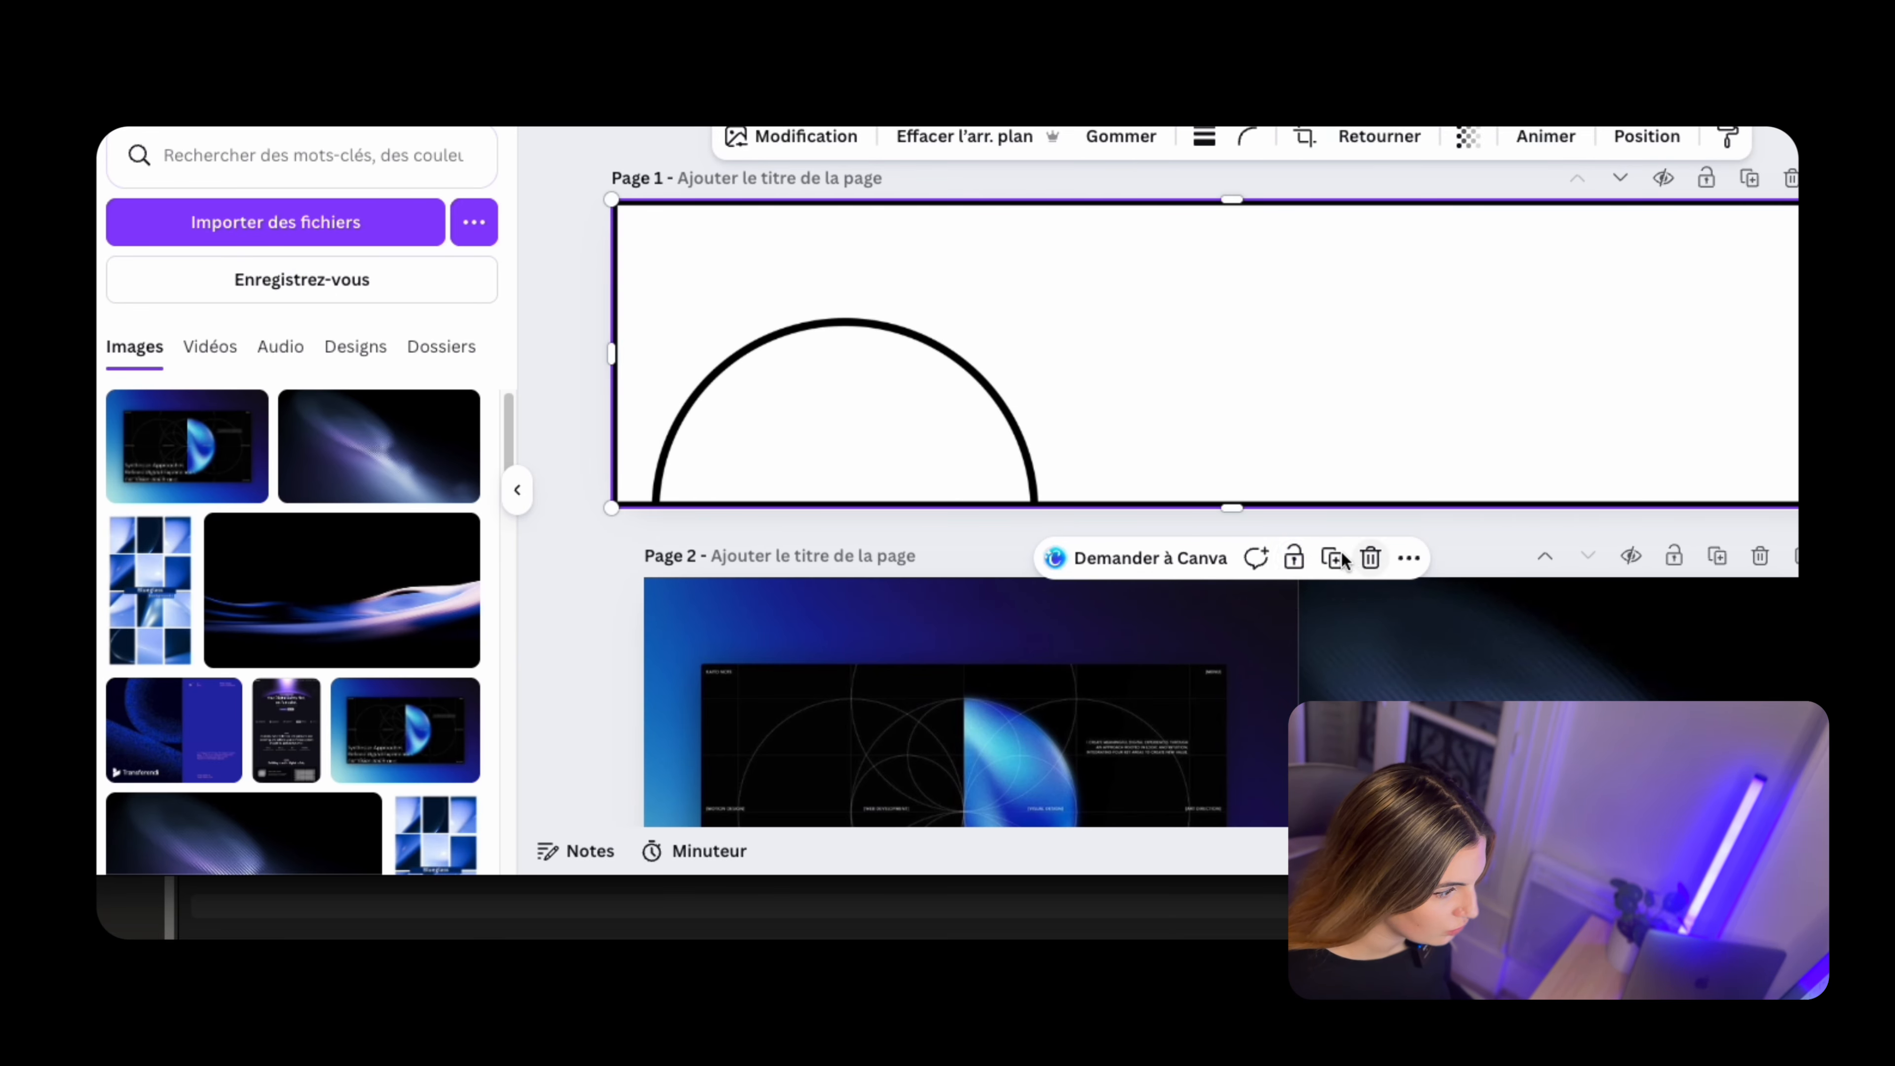
pyautogui.click(1466, 137)
pyautogui.moveTo(1440, 235); pyautogui.dragTo(1360, 236)
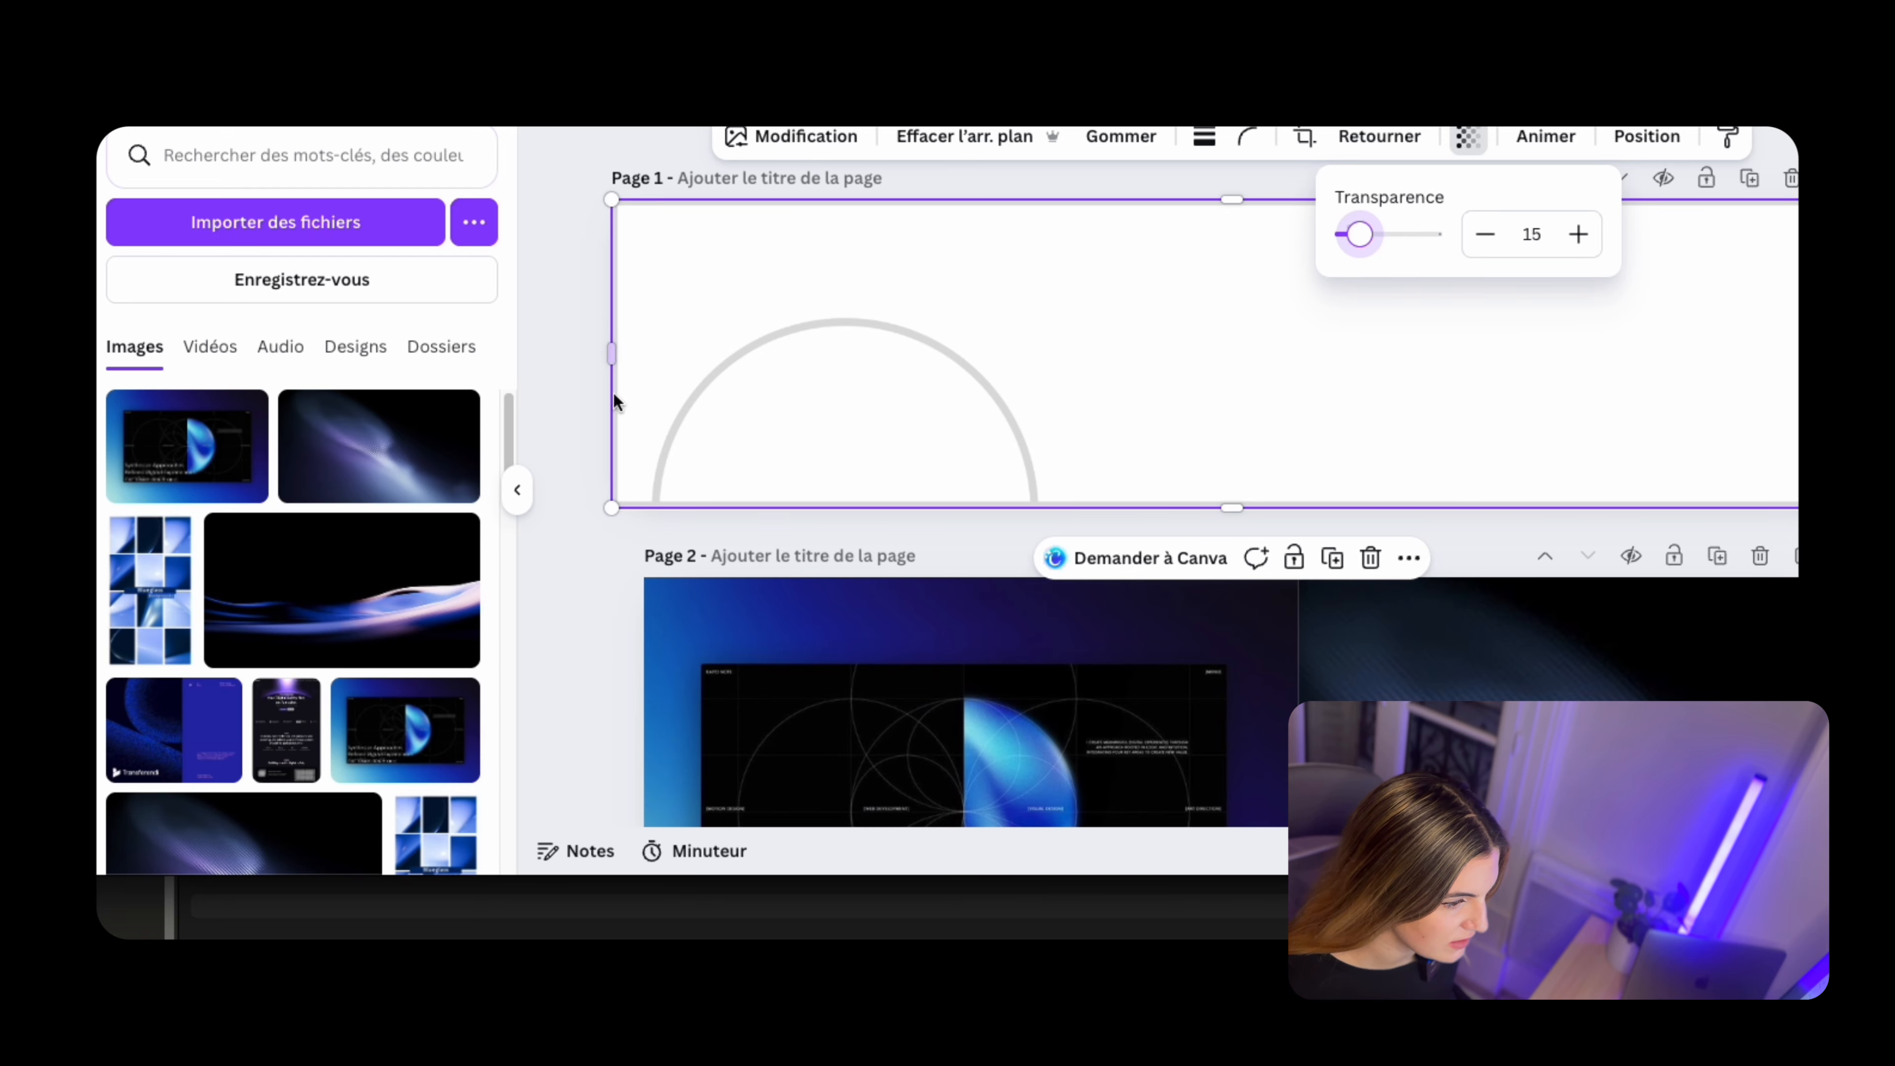
# Lock the template outline layer on page 1
pyautogui.click(848, 360)
pyautogui.hotkey('alt', '1')
pyautogui.click(476, 325)
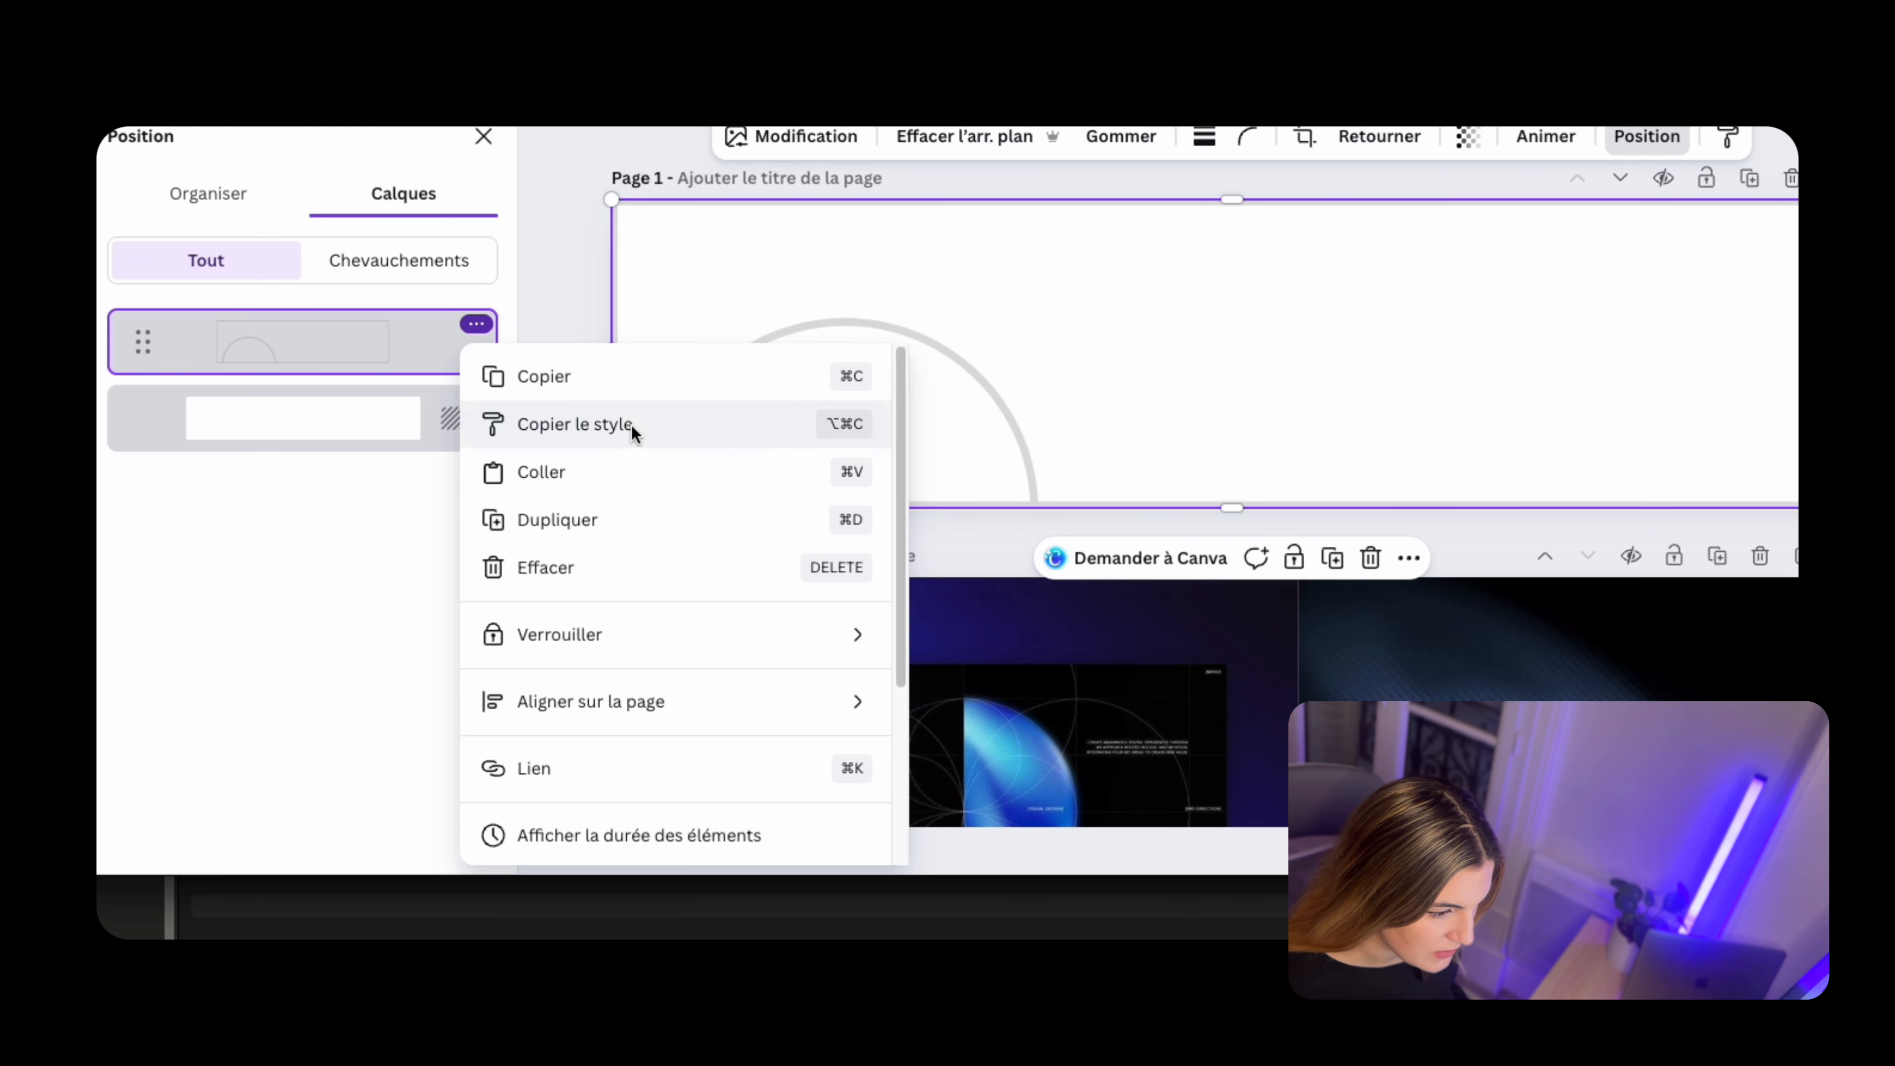
pyautogui.scroll(-3, 626, 435)
pyautogui.scroll(1, 685, 424)
pyautogui.click(684, 423)
pyautogui.hotkey('alt', '1')
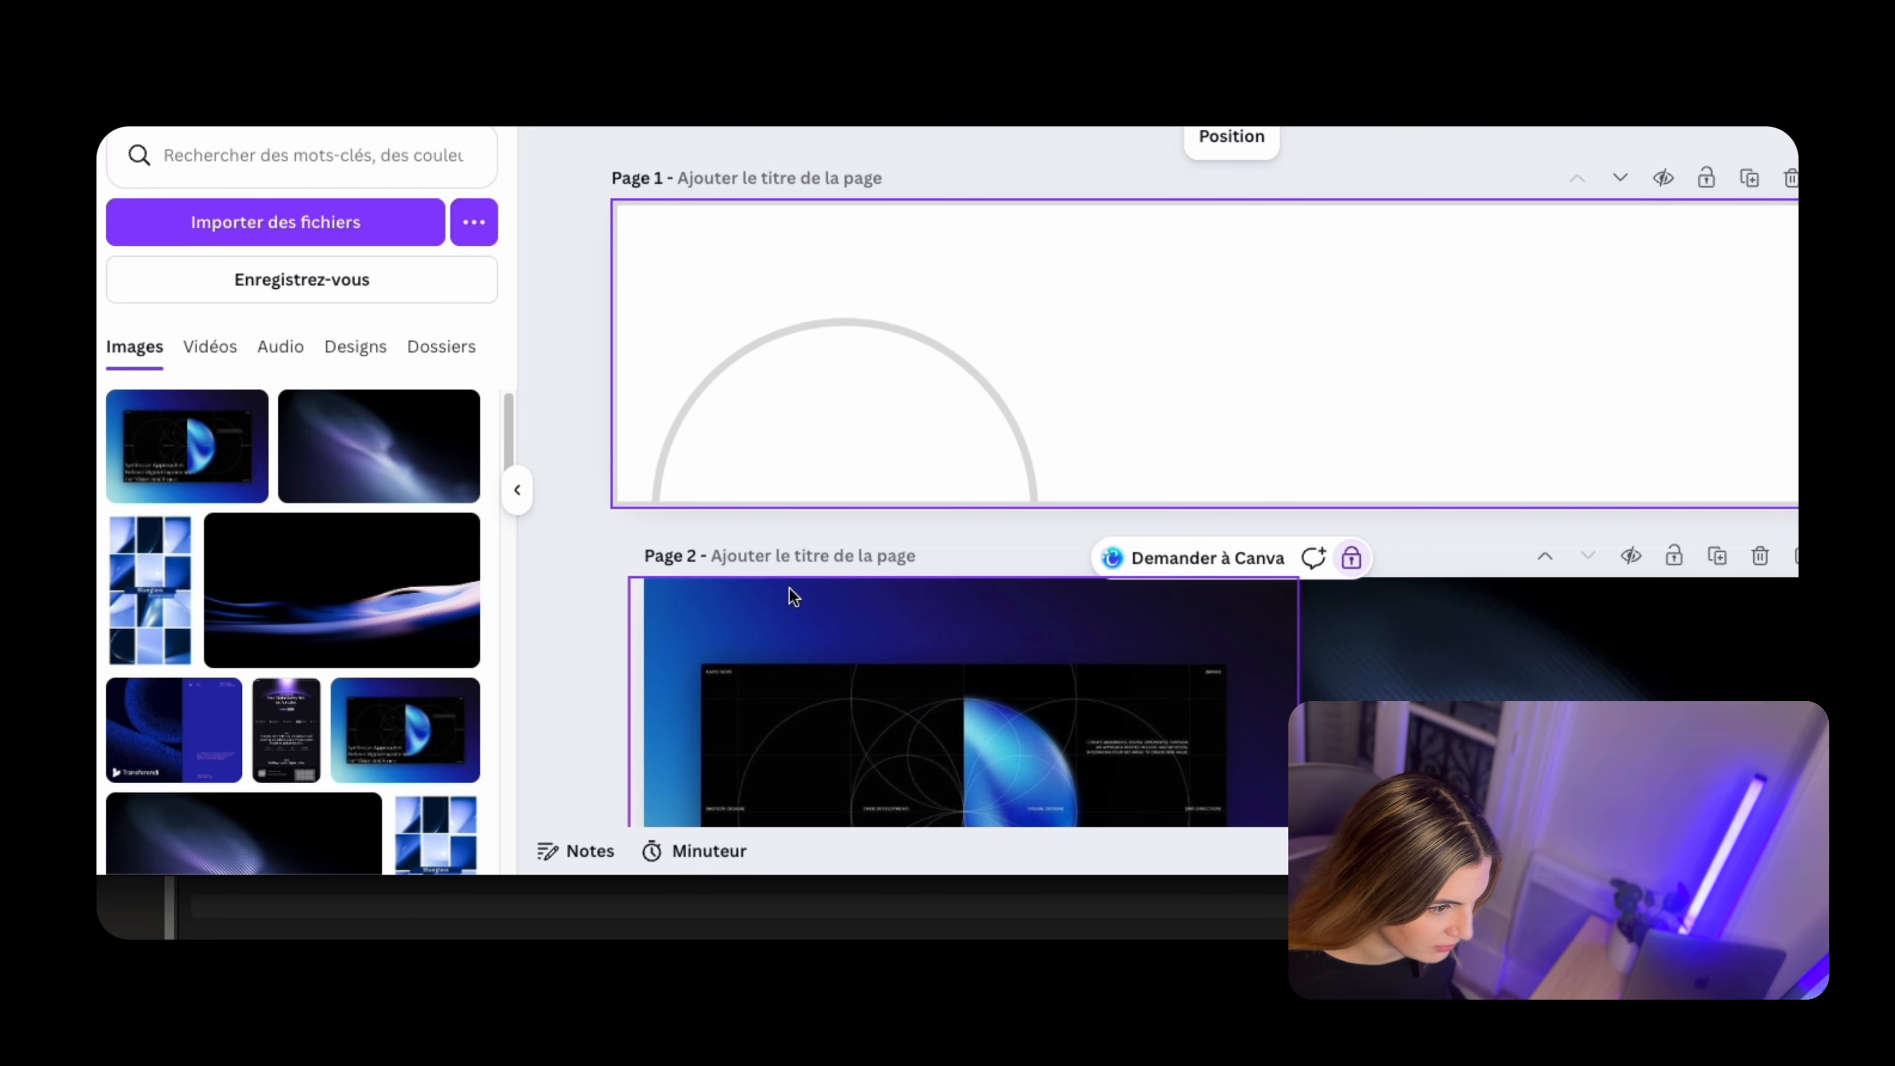
# Resize and position a rectangle so that it covers the entire page 1 banner
pyautogui.scroll(-3, 849, 477)
pyautogui.scroll(2, 851, 476)
pyautogui.scroll(-3, 922, 466)
pyautogui.scroll(-1, 1637, 600)
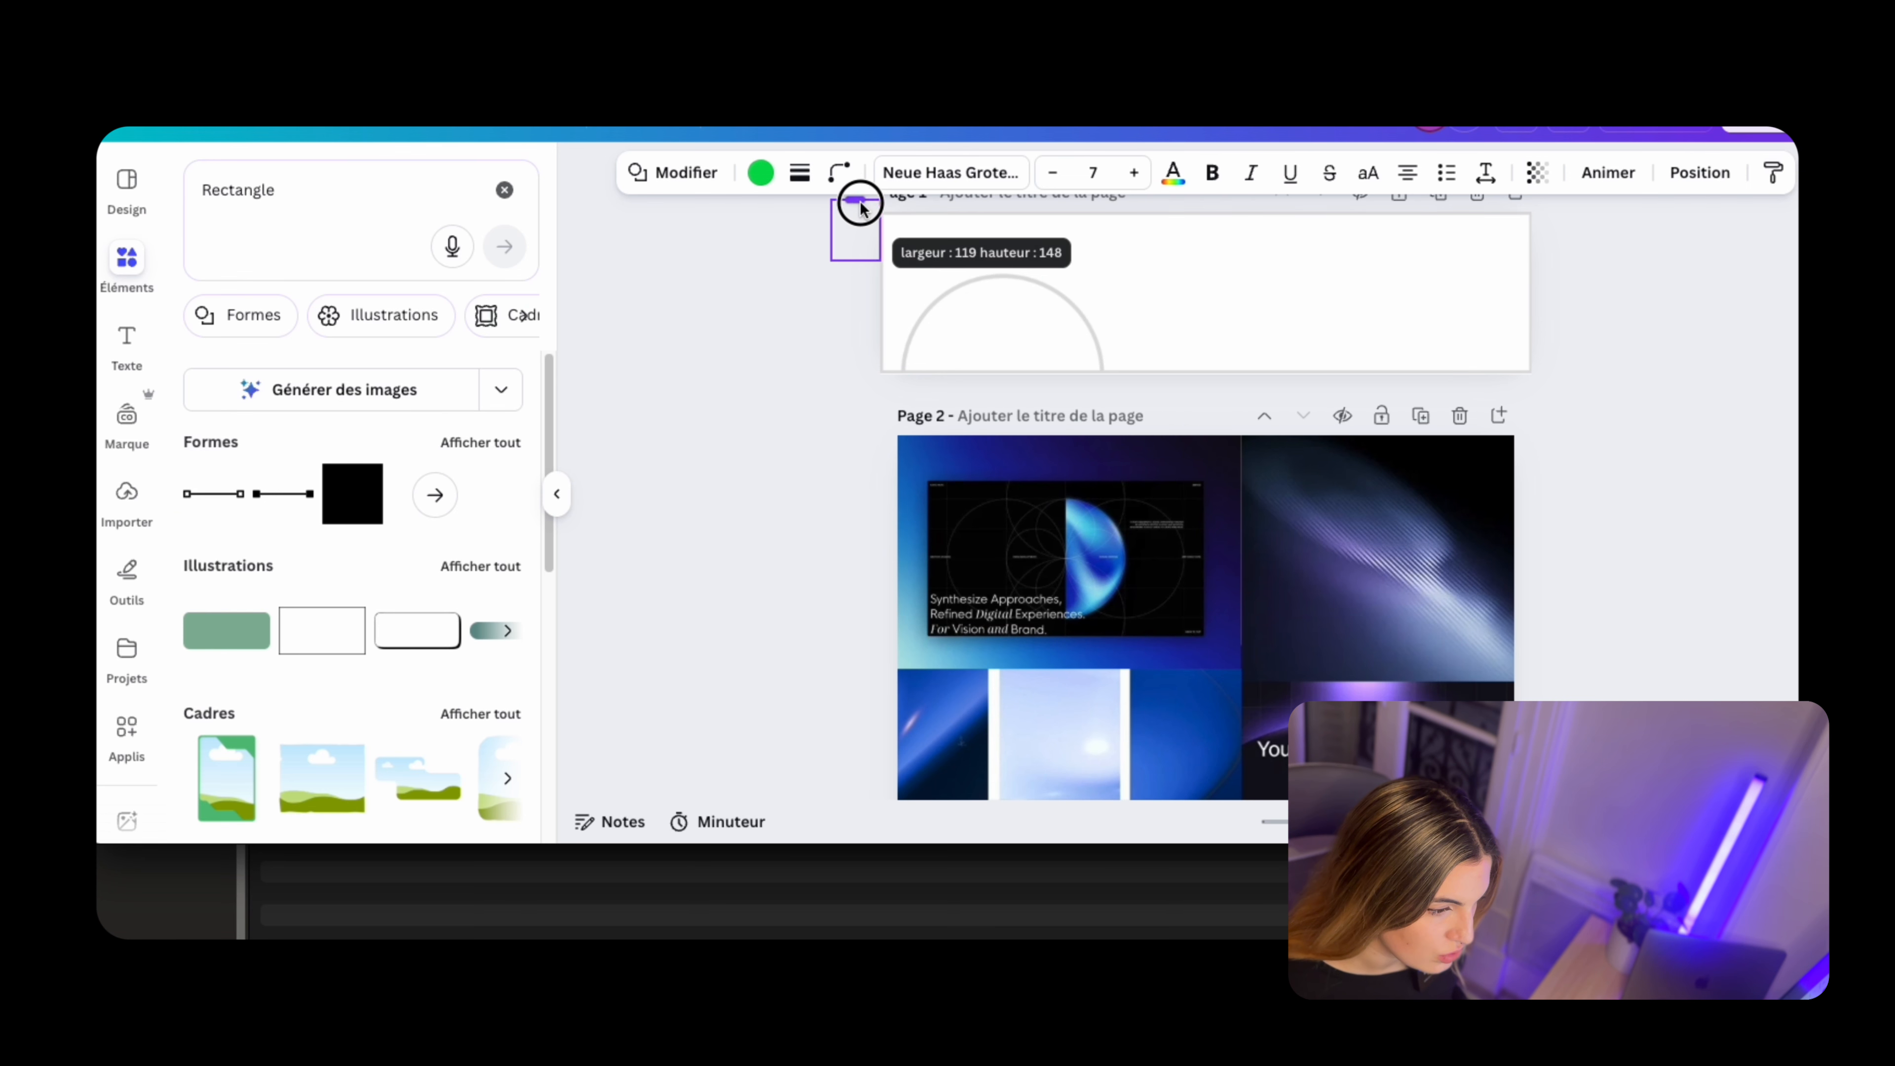
pyautogui.moveTo(860, 202); pyautogui.dragTo(1844, 261)
pyautogui.moveTo(1504, 286); pyautogui.dragTo(1503, 352)
pyautogui.moveTo(1484, 297); pyautogui.dragTo(1445, 410)
pyautogui.moveTo(1442, 310); pyautogui.dragTo(1405, 302)
# Change the full-banner rectangle's fill on page 1 to the dark blue-purple #090022
pyautogui.click(761, 173)
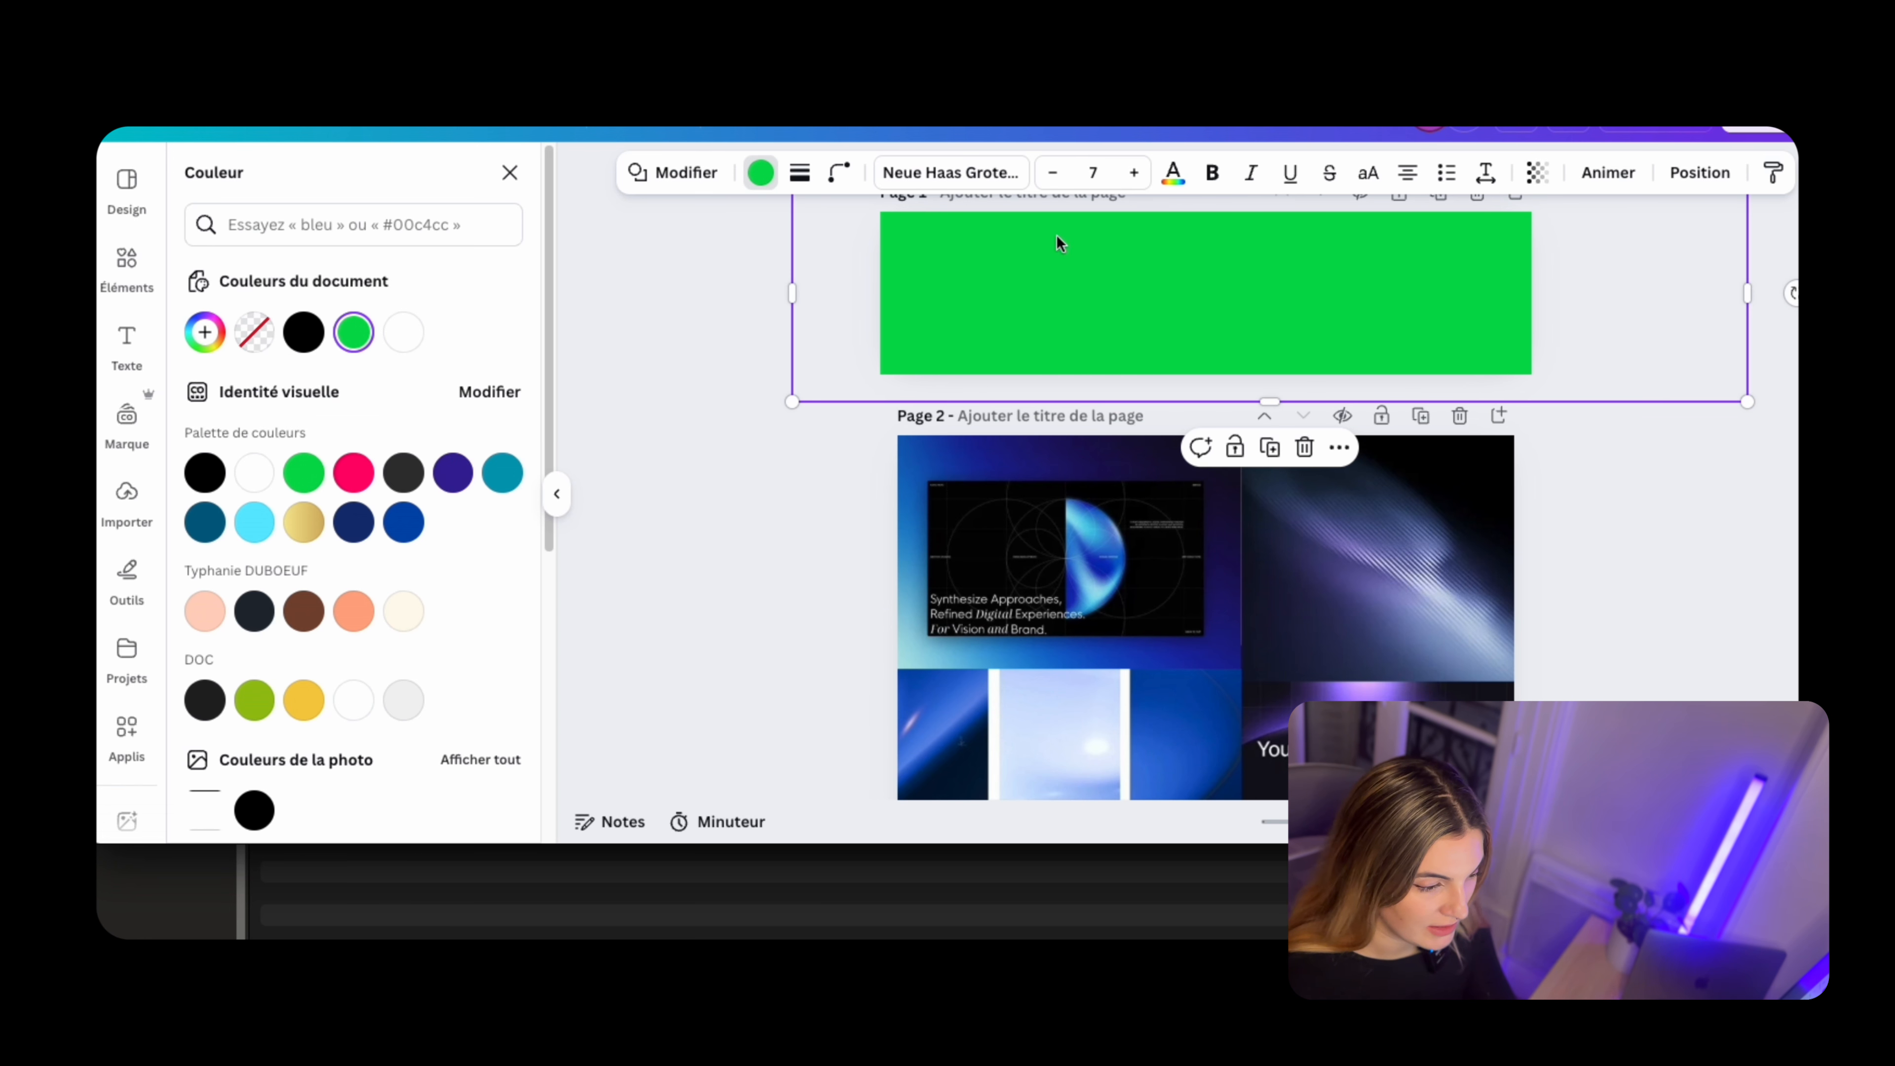
pyautogui.click(304, 331)
pyautogui.click(306, 331)
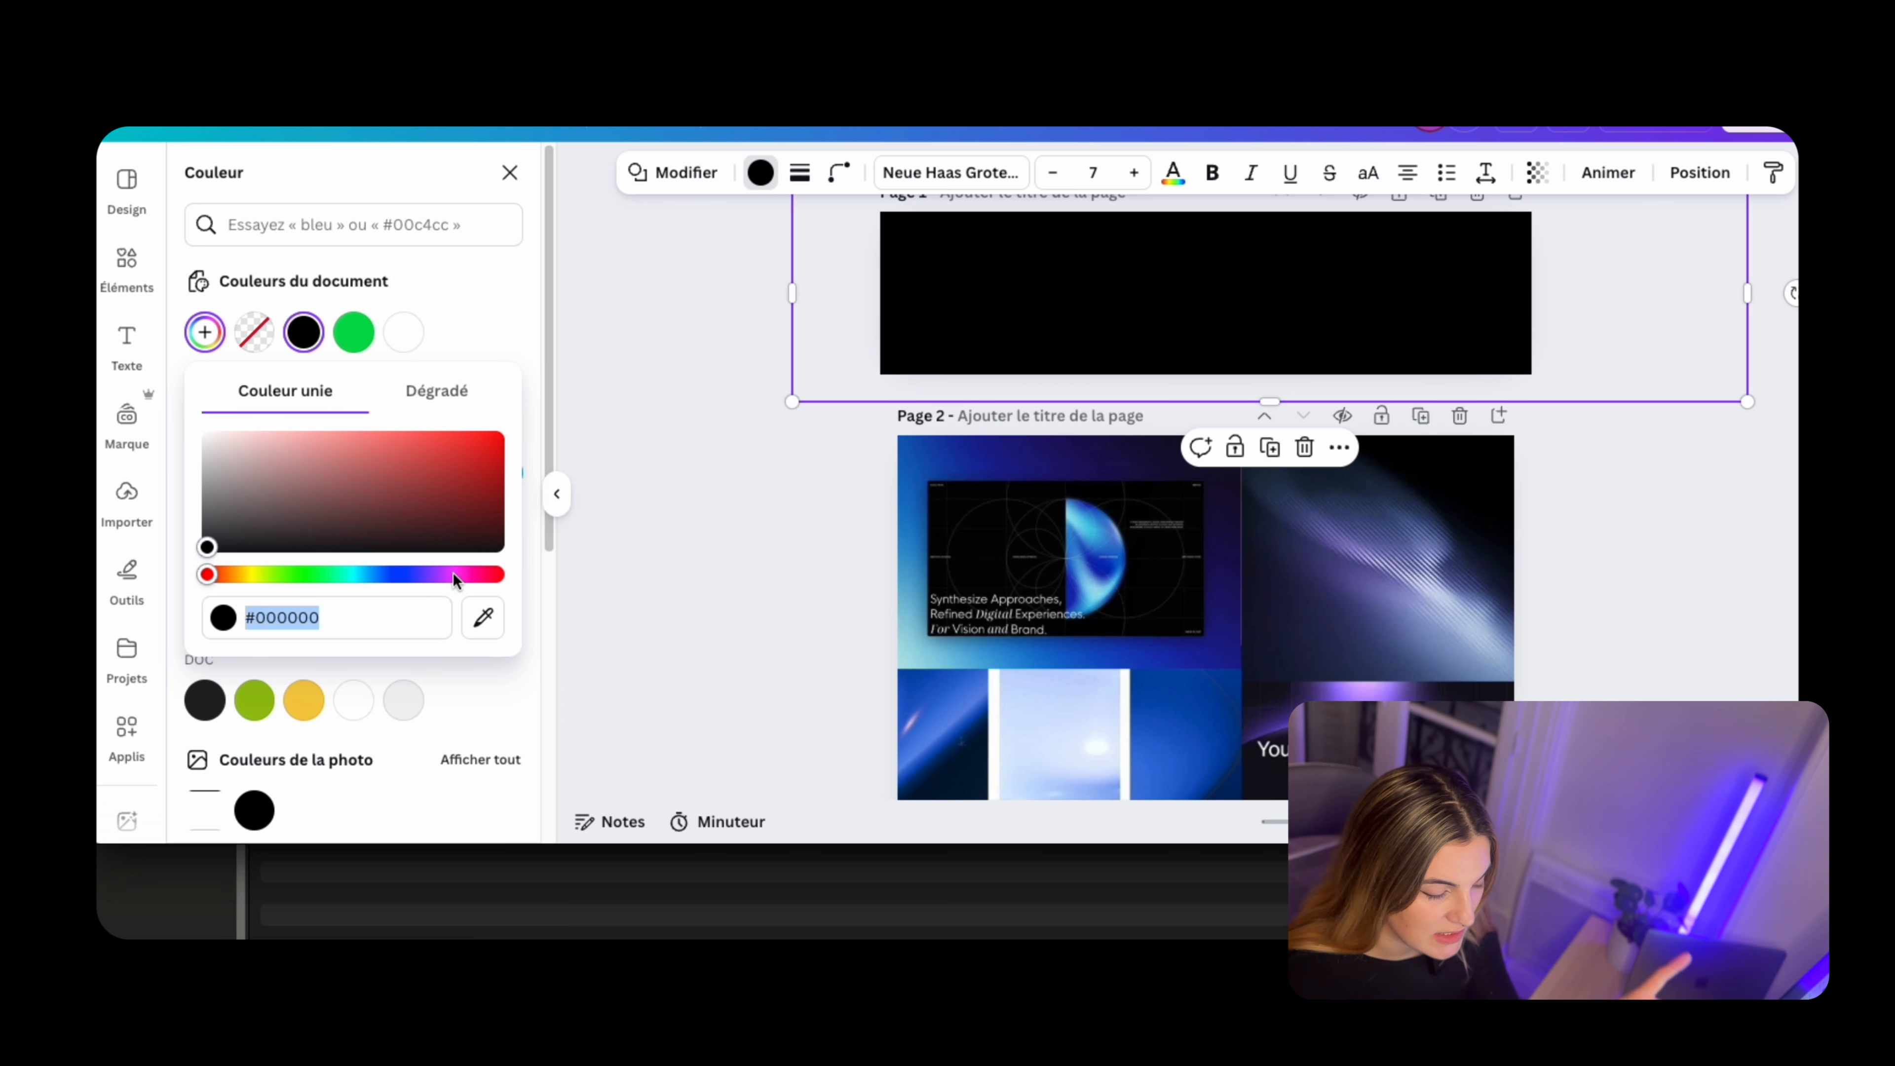
pyautogui.moveTo(207, 547); pyautogui.dragTo(414, 573)
pyautogui.moveTo(456, 499); pyautogui.dragTo(538, 539)
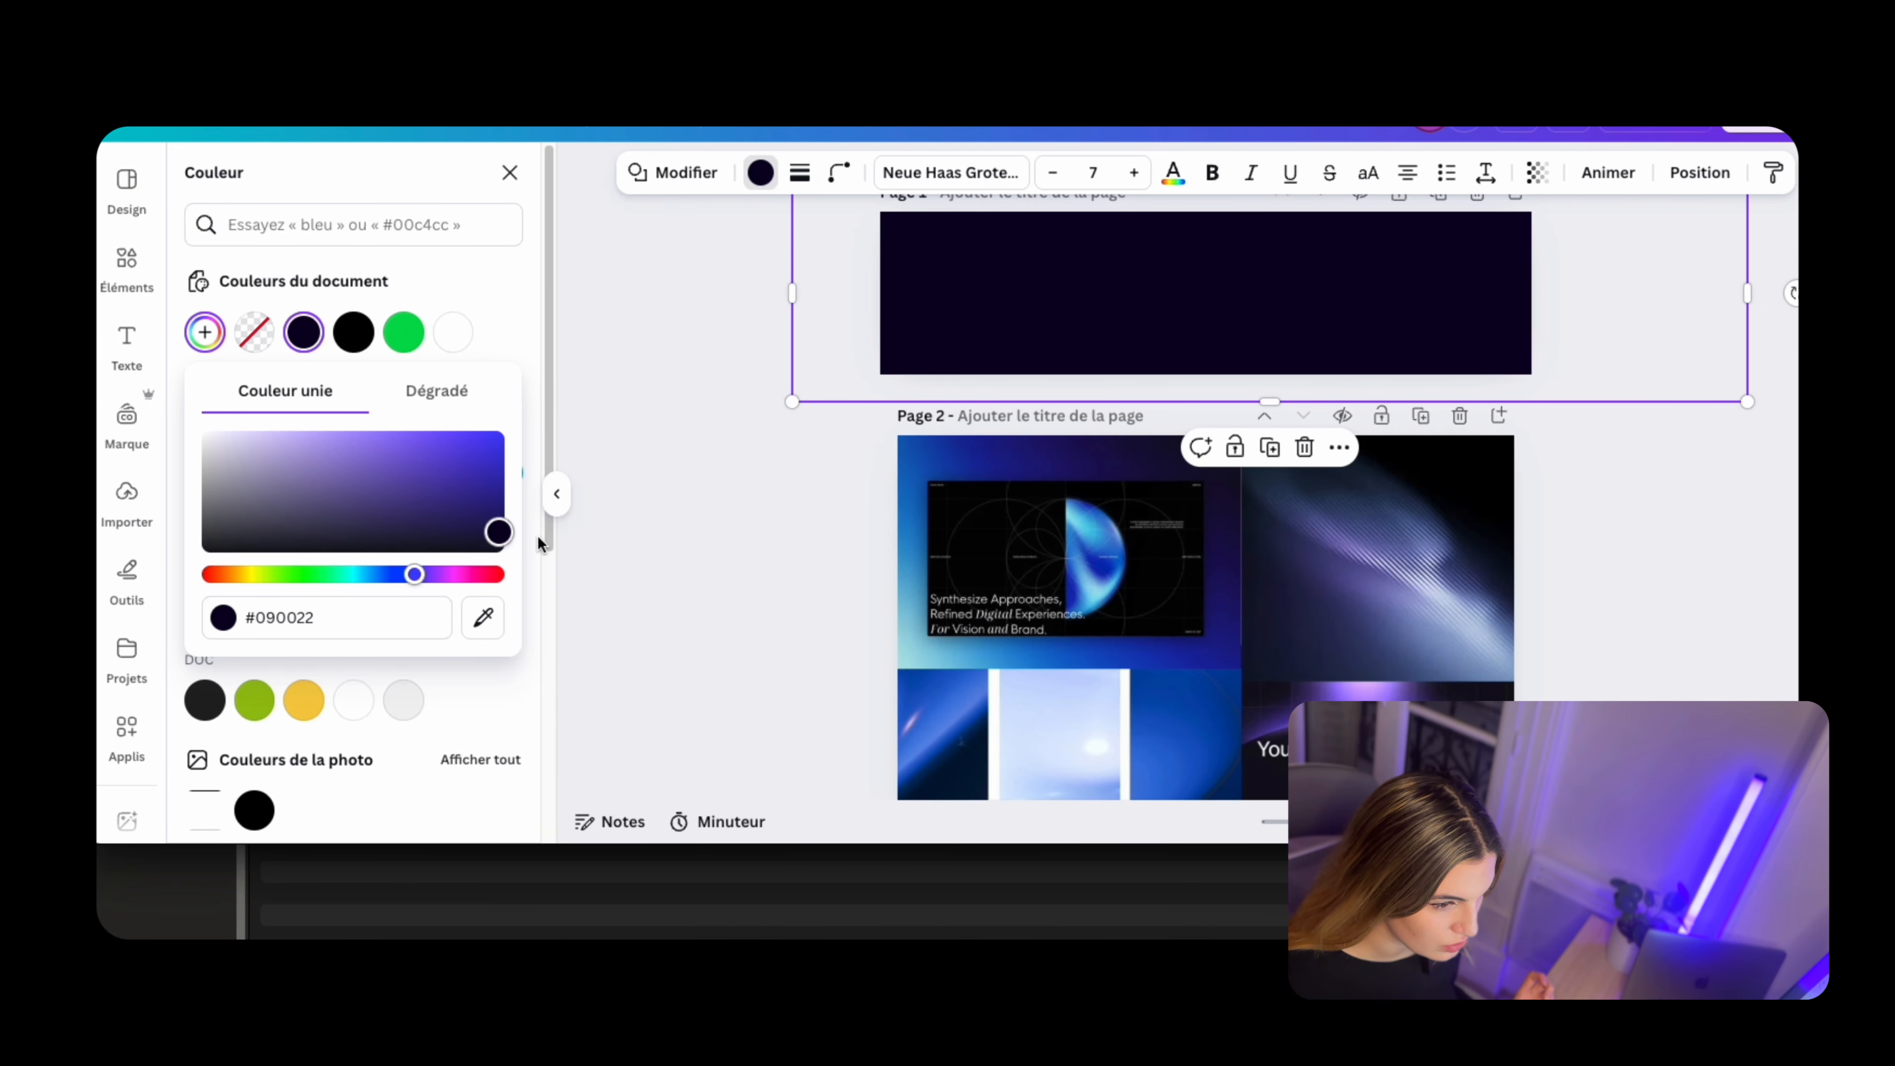
pyautogui.click(829, 535)
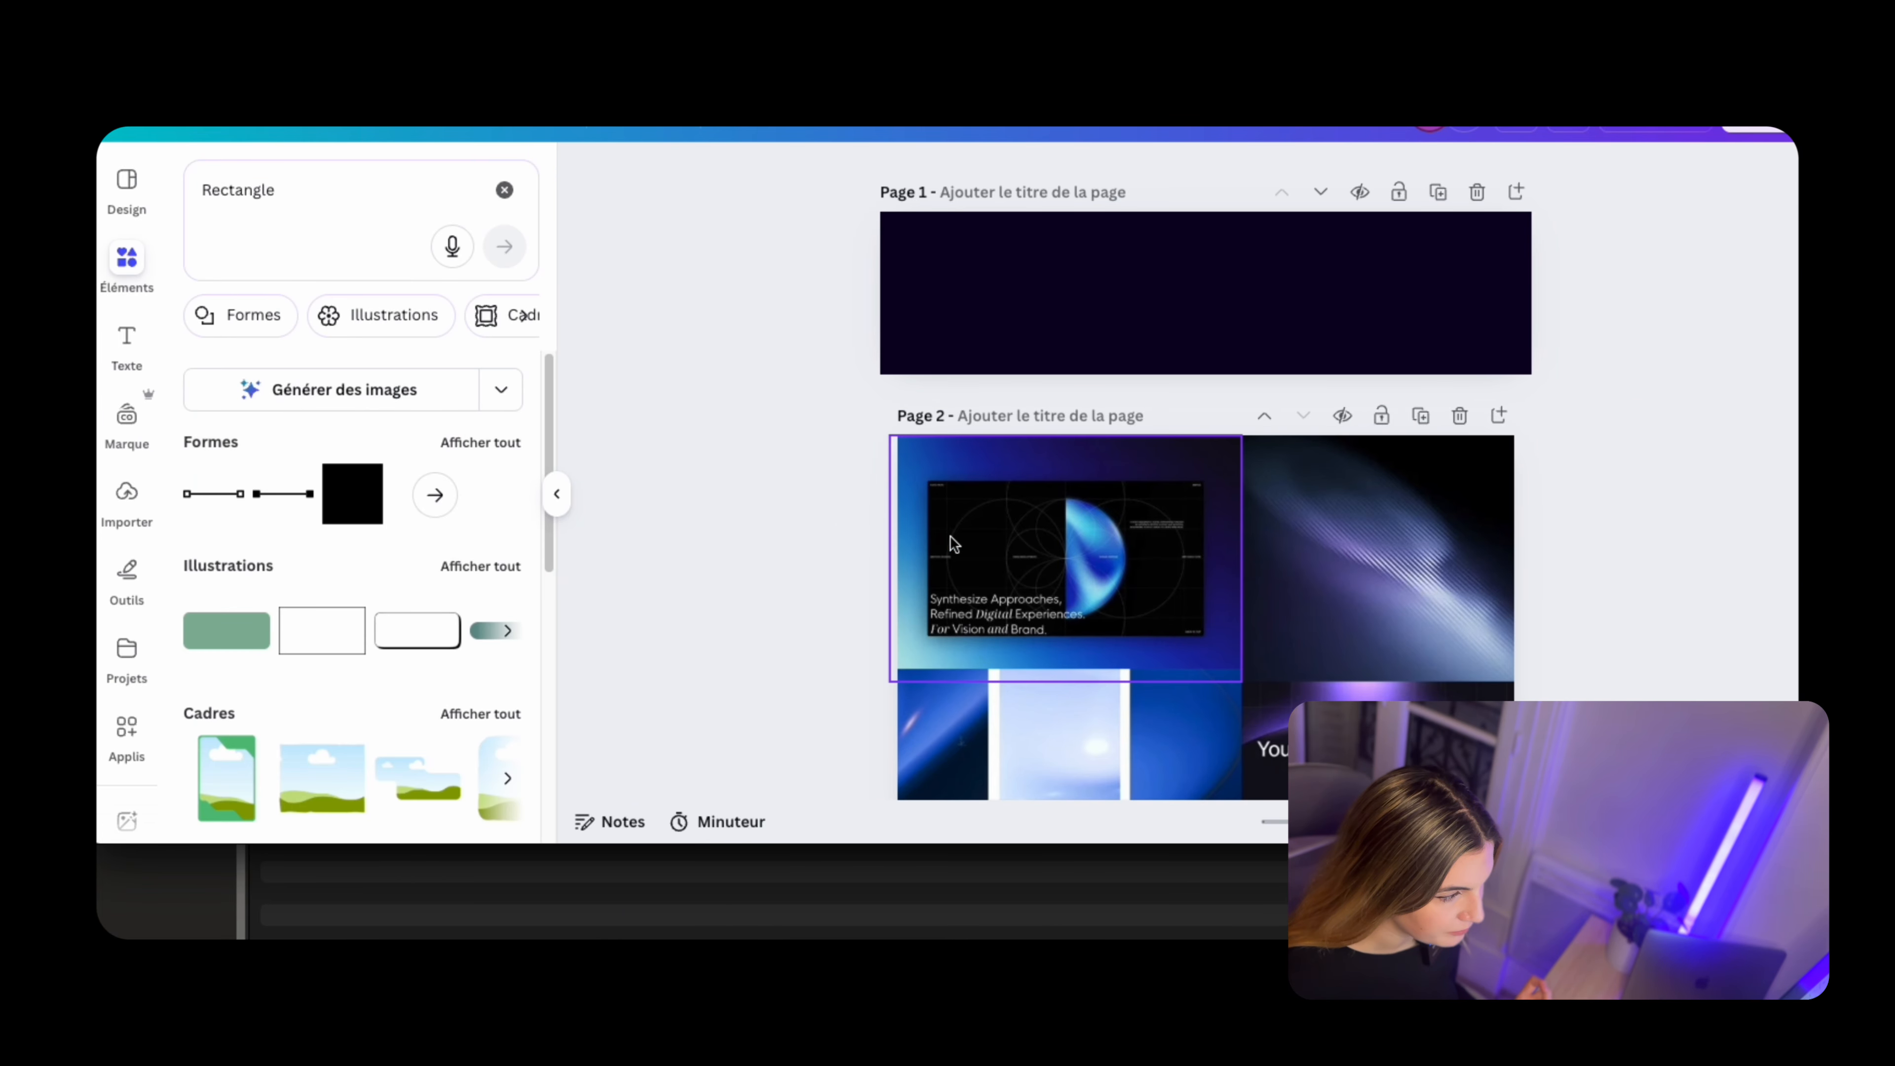
# Examine the moodboard's dark light-wave images on page 2 as inspiration for the banner background
pyautogui.click(1443, 530)
pyautogui.scroll(-4, 1443, 530)
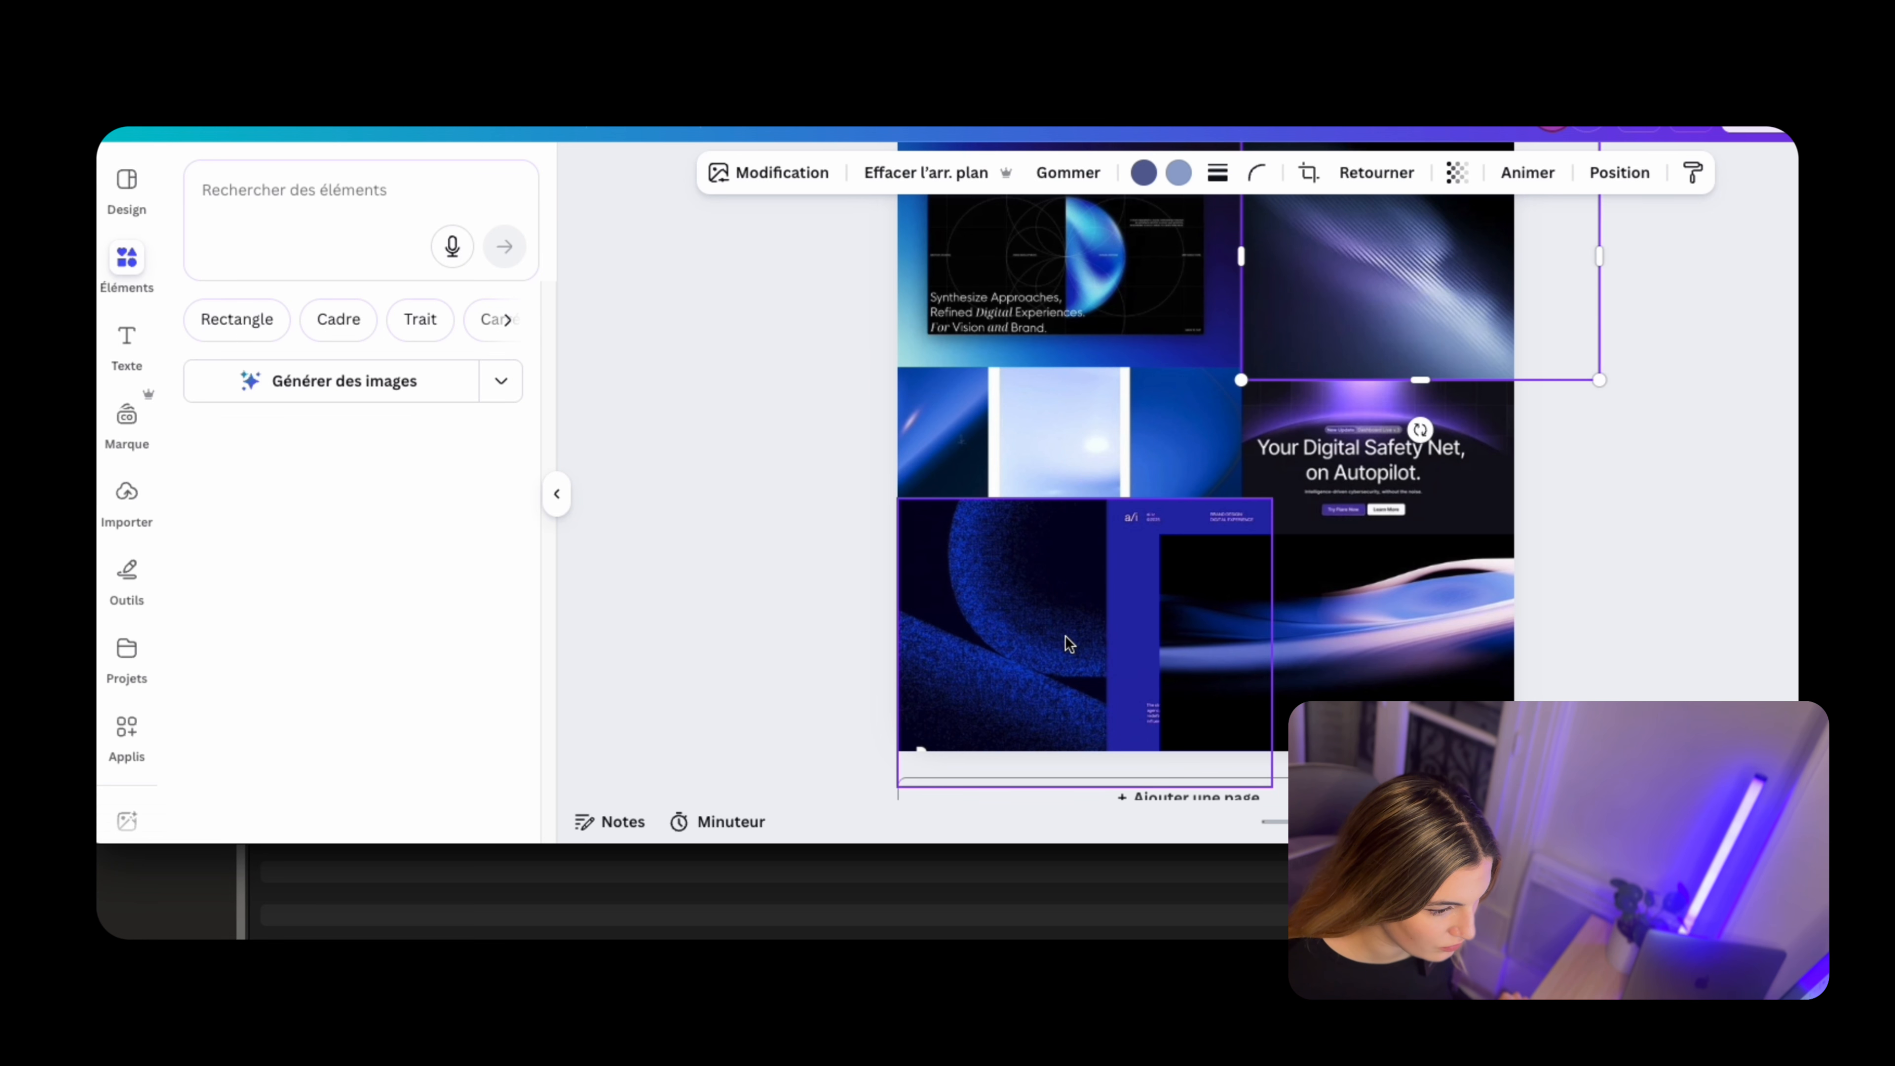
pyautogui.click(1390, 655)
pyautogui.scroll(1, 1608, 546)
pyautogui.click(1607, 545)
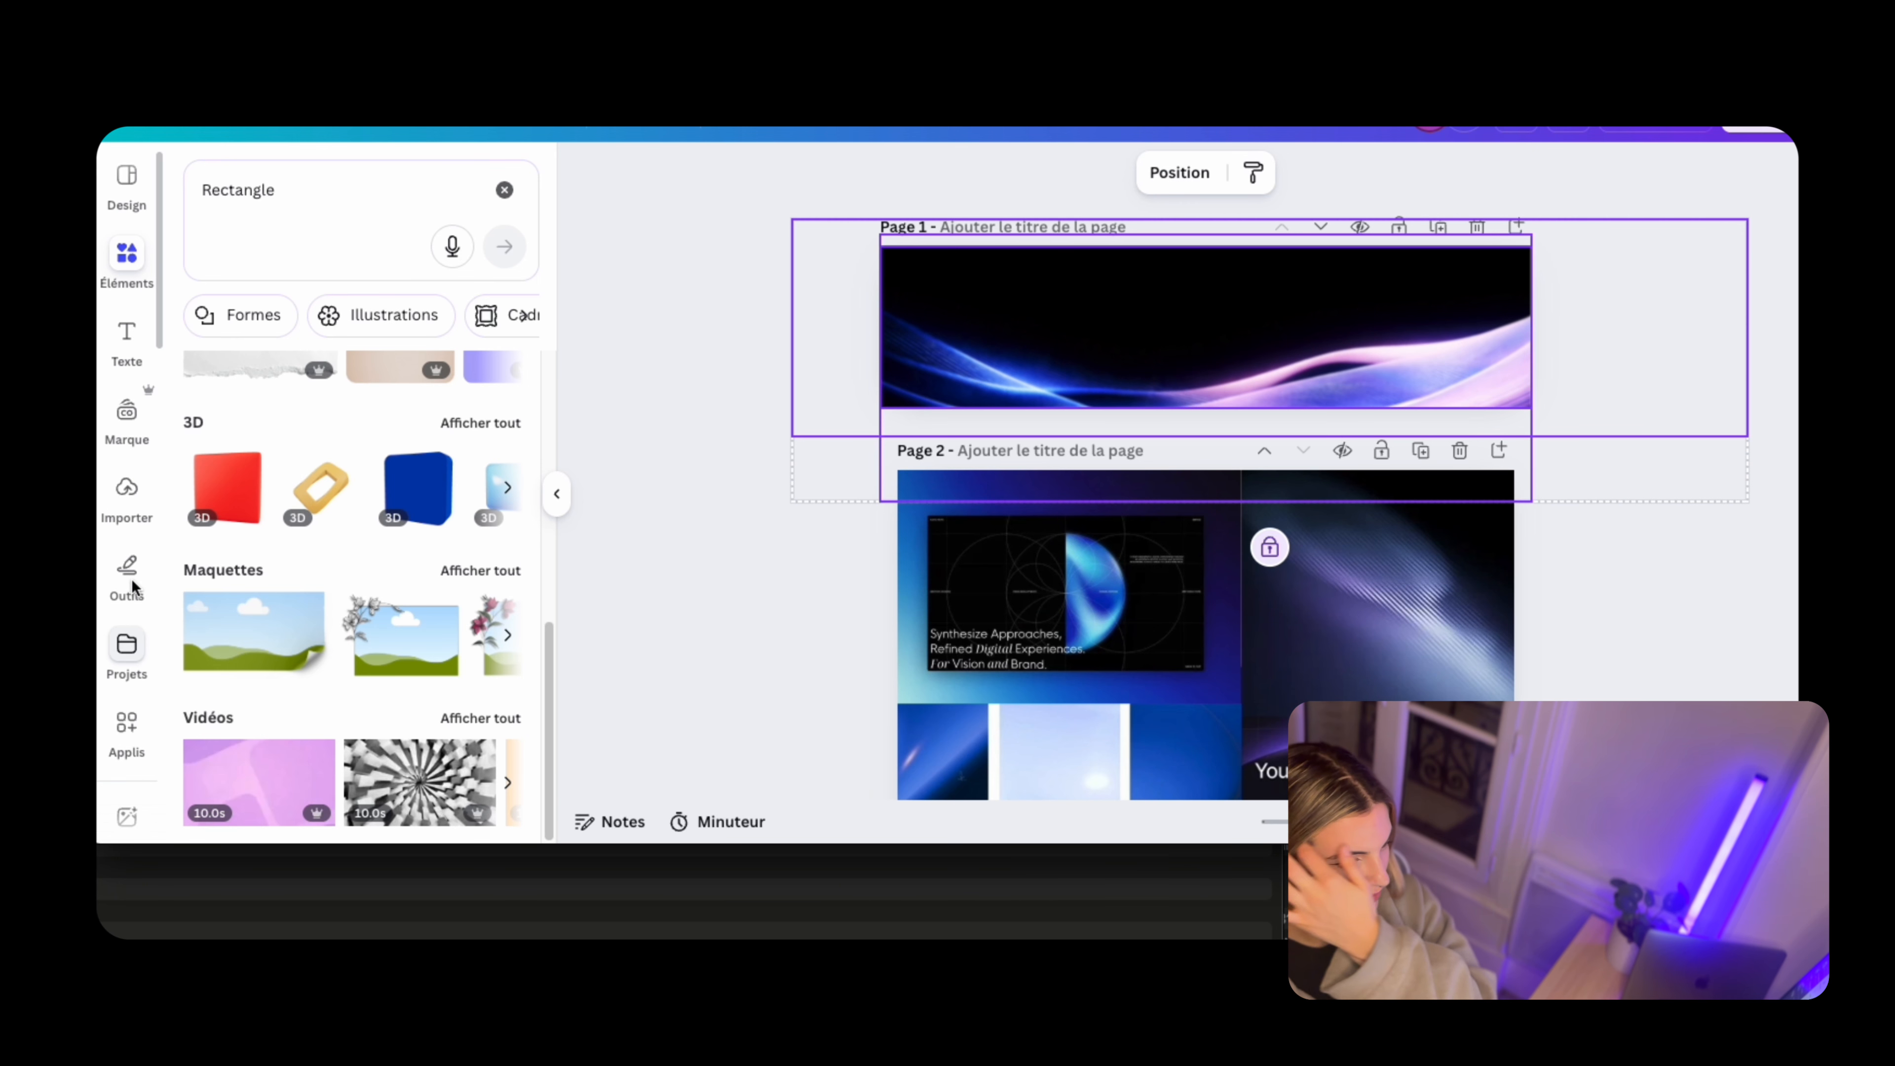
# Search the Canva apps for "grain"
pyautogui.click(126, 722)
pyautogui.click(297, 187)
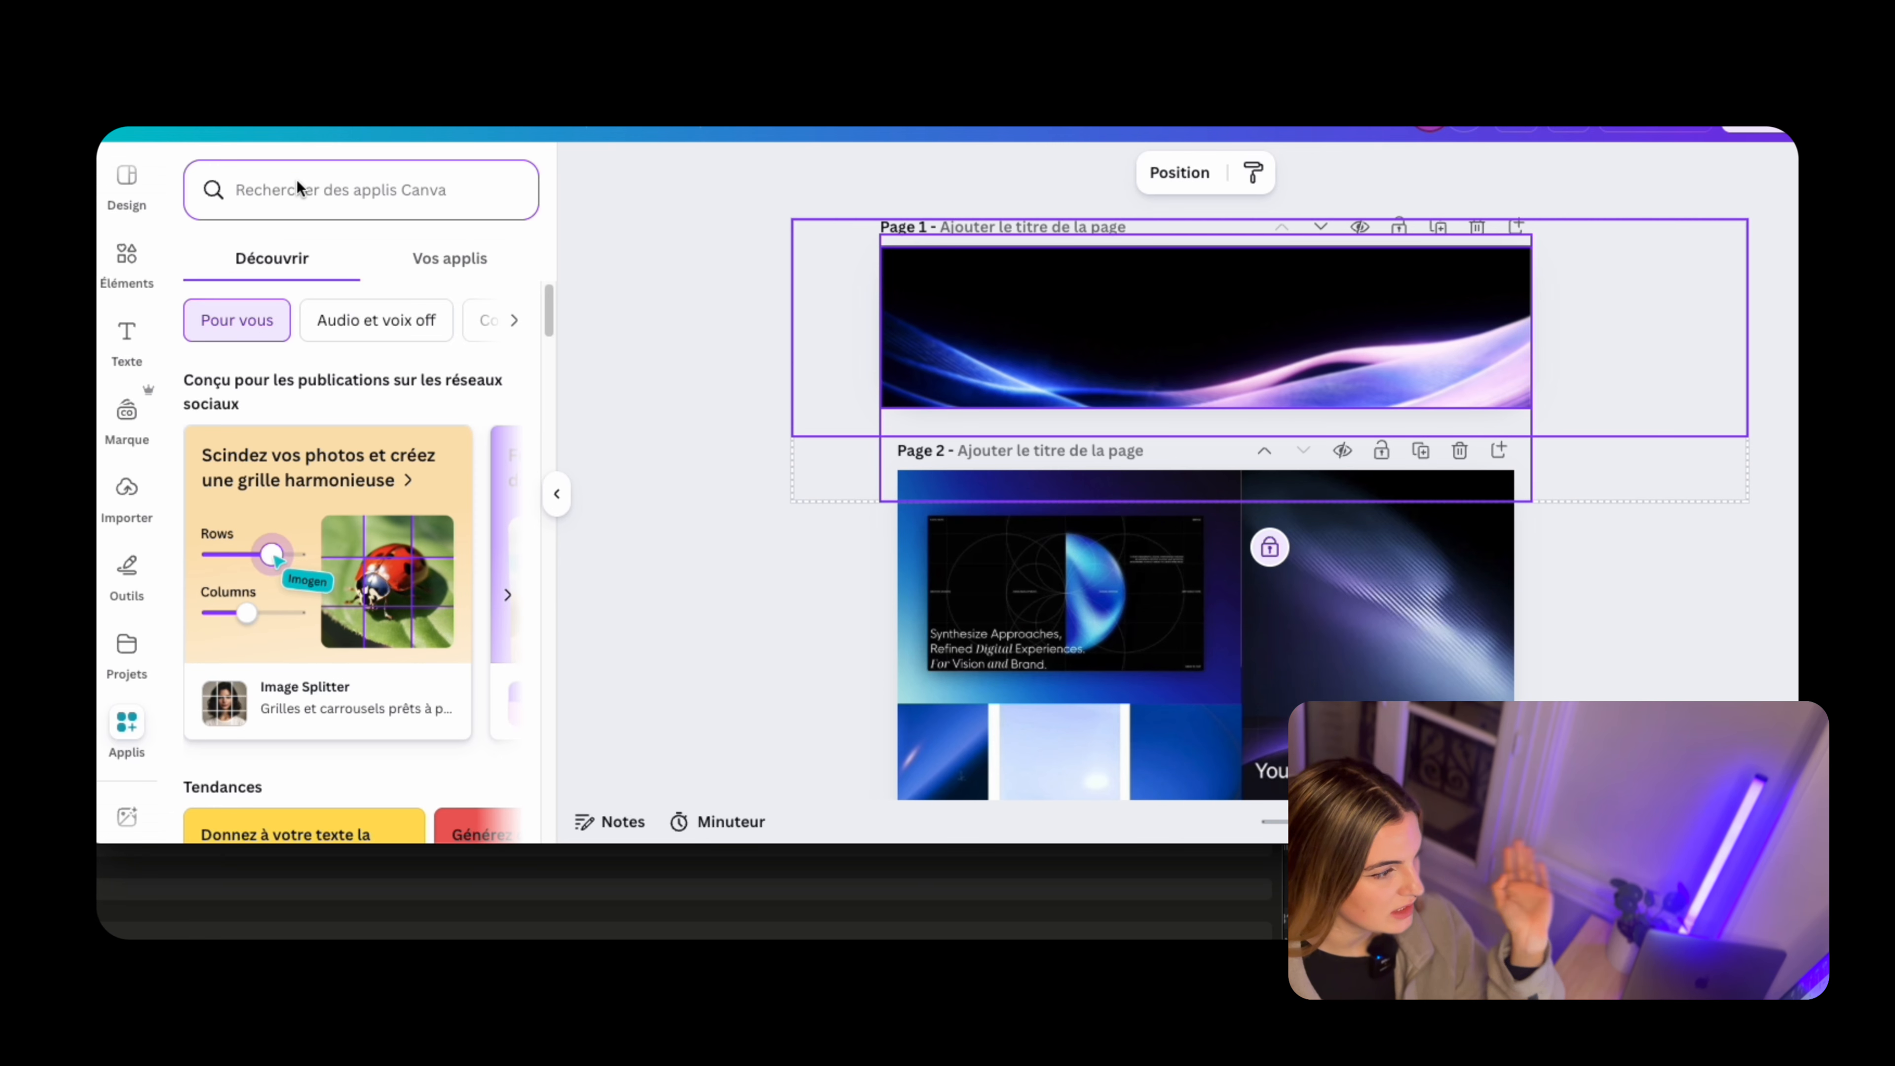
pyautogui.write('gra')
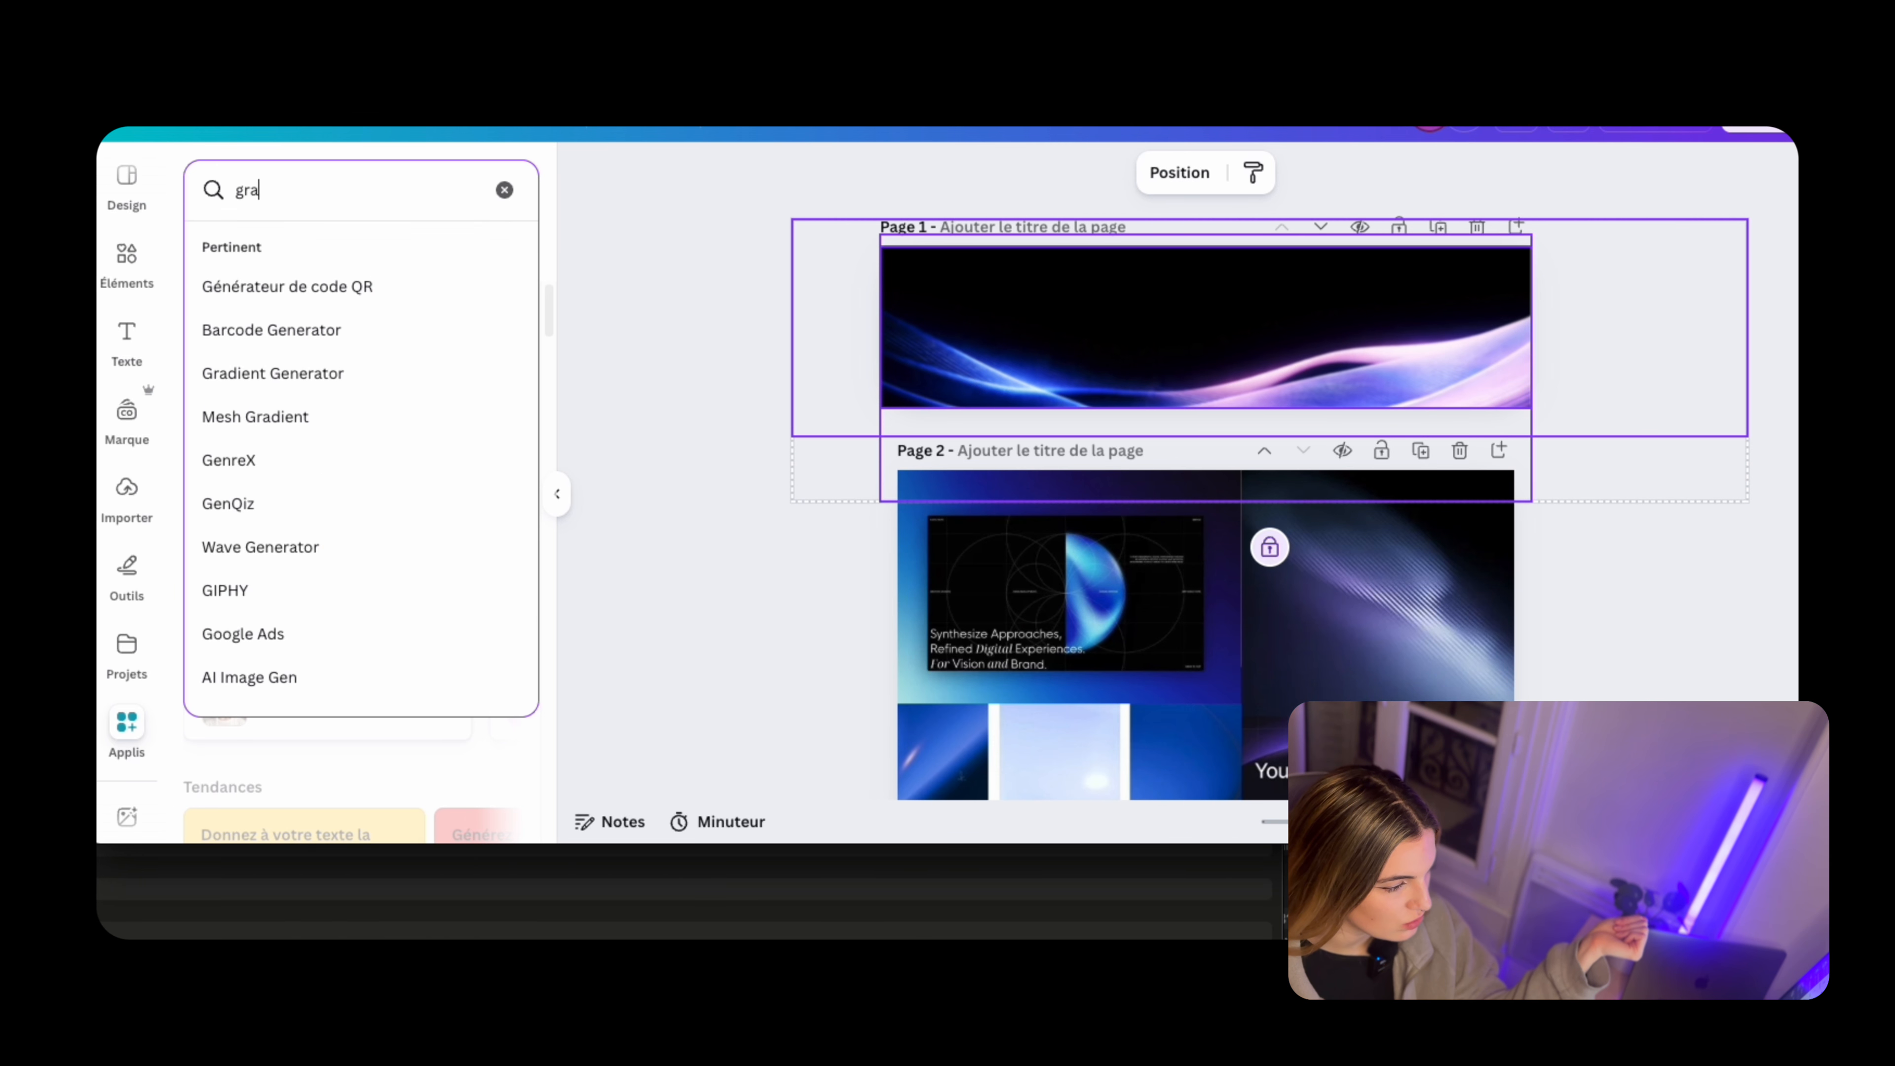
pyautogui.write('in')
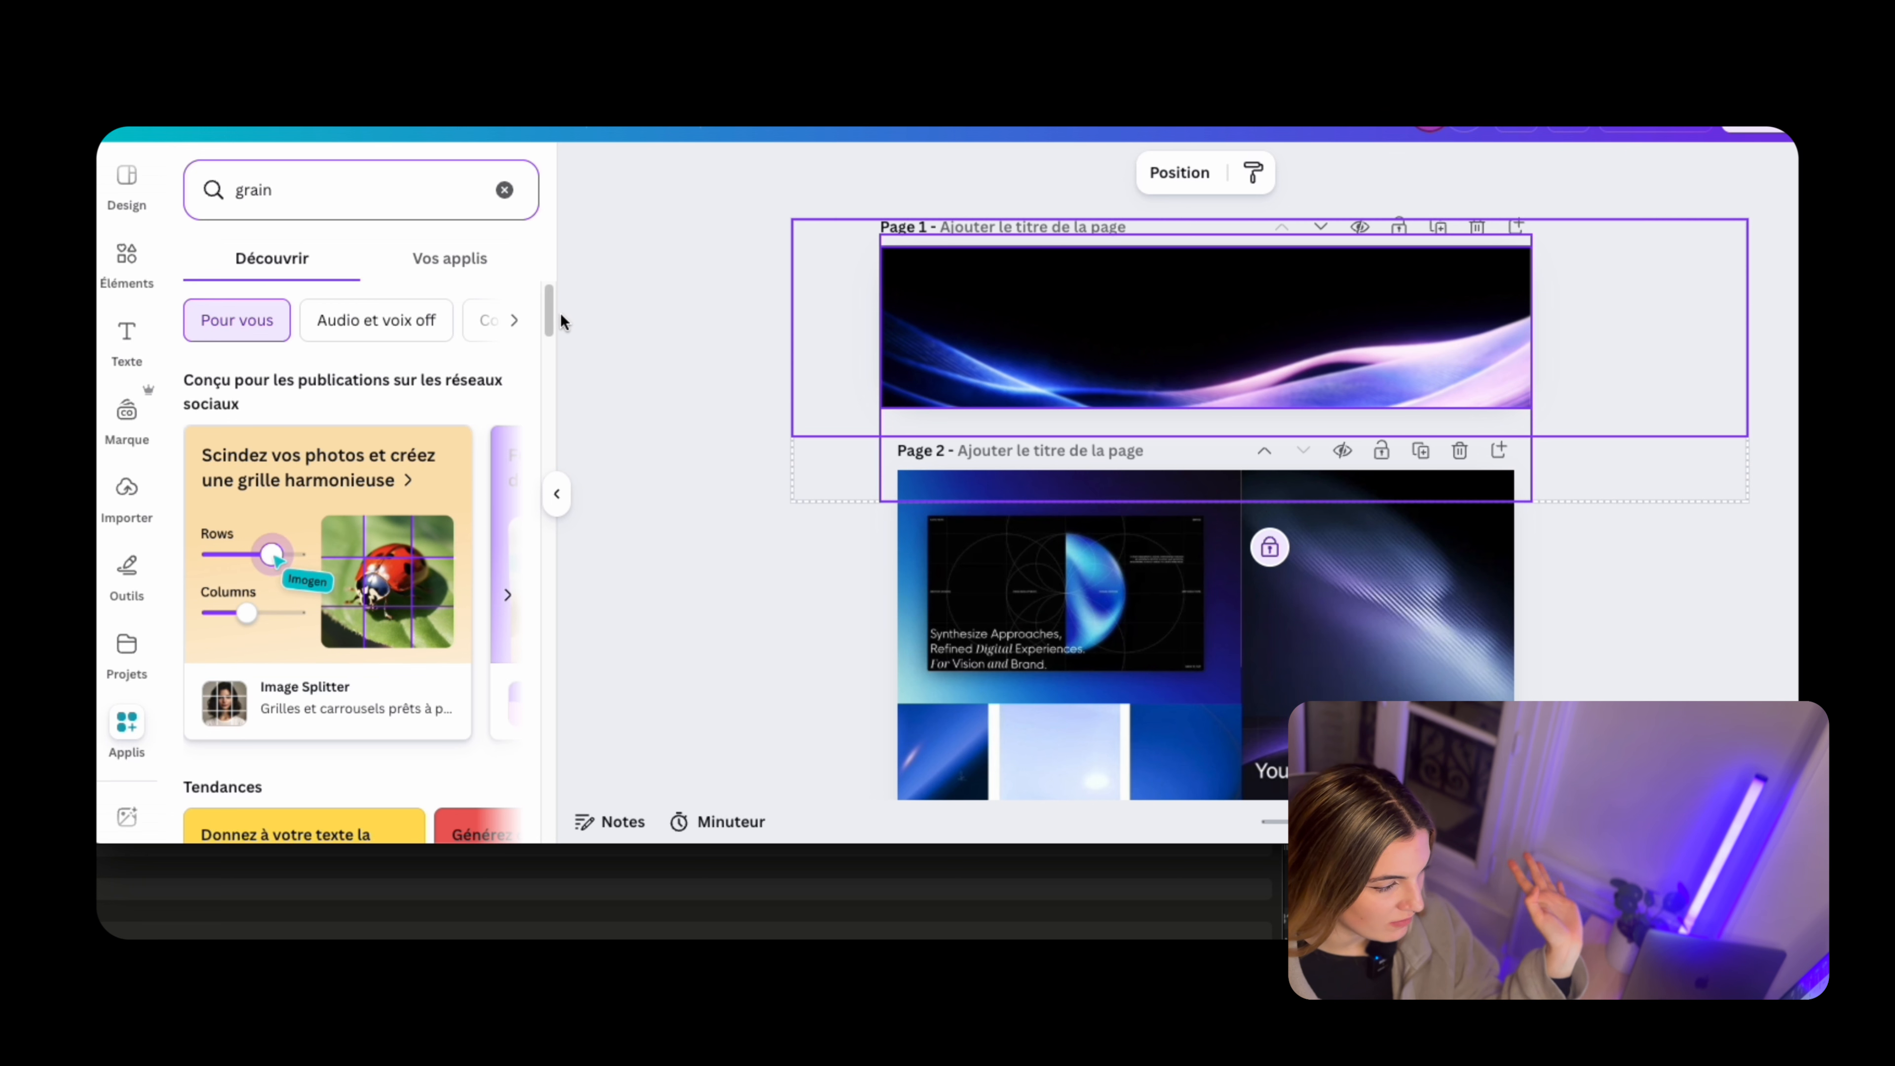
pyautogui.scroll(-10, 279, 582)
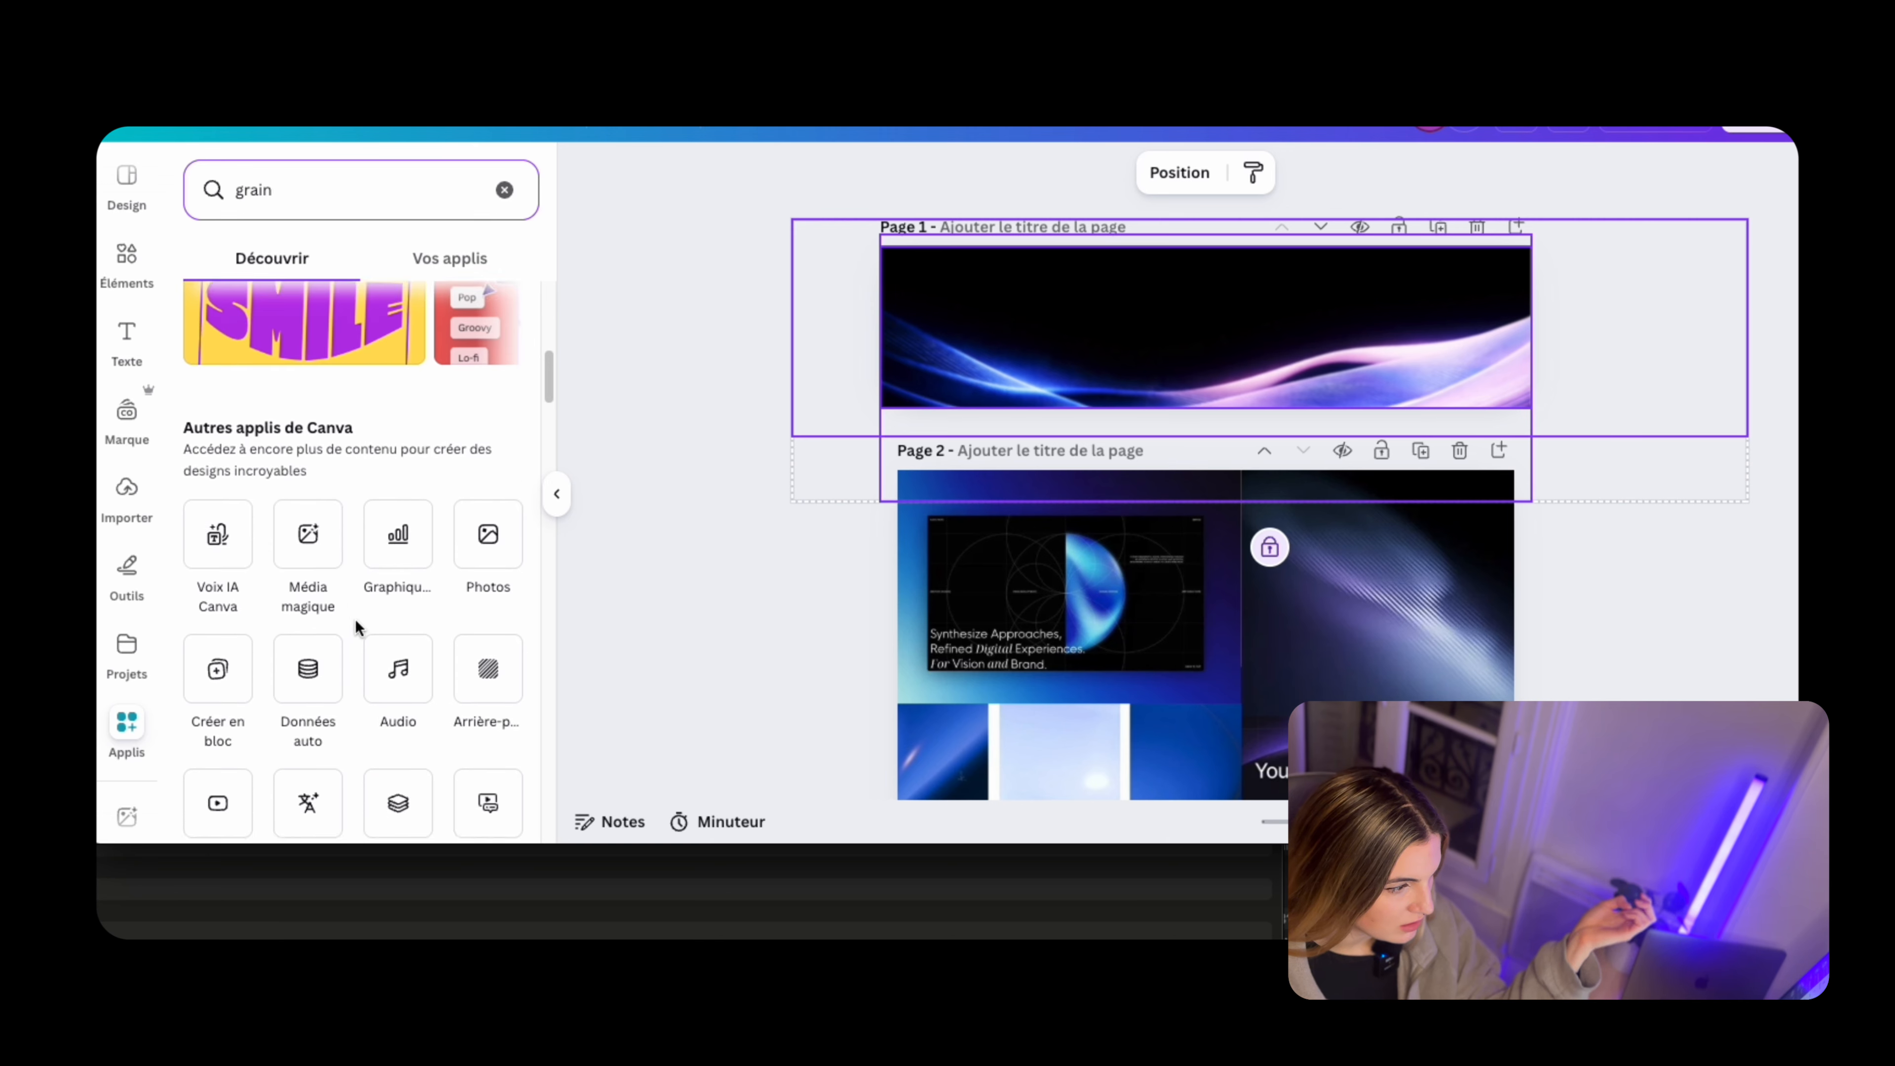
pyautogui.scroll(-3, 440, 629)
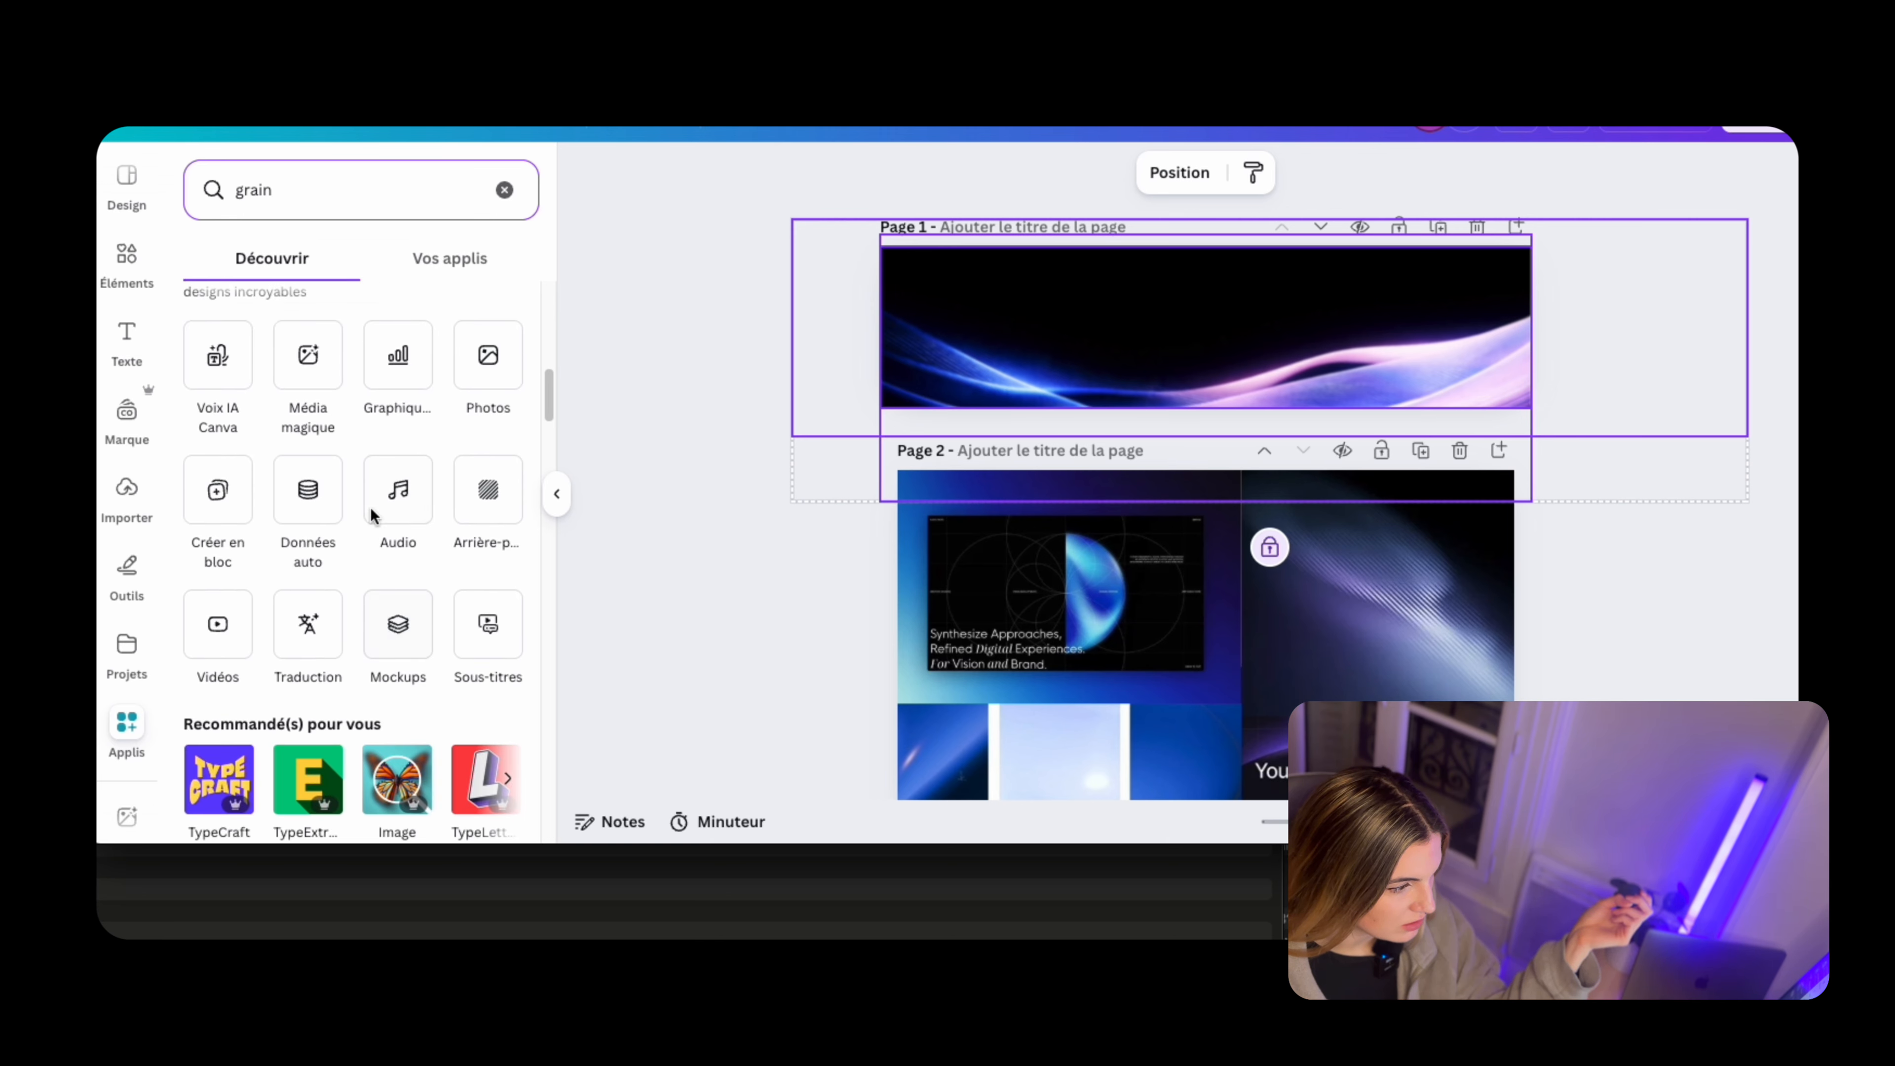
pyautogui.scroll(3, 393, 538)
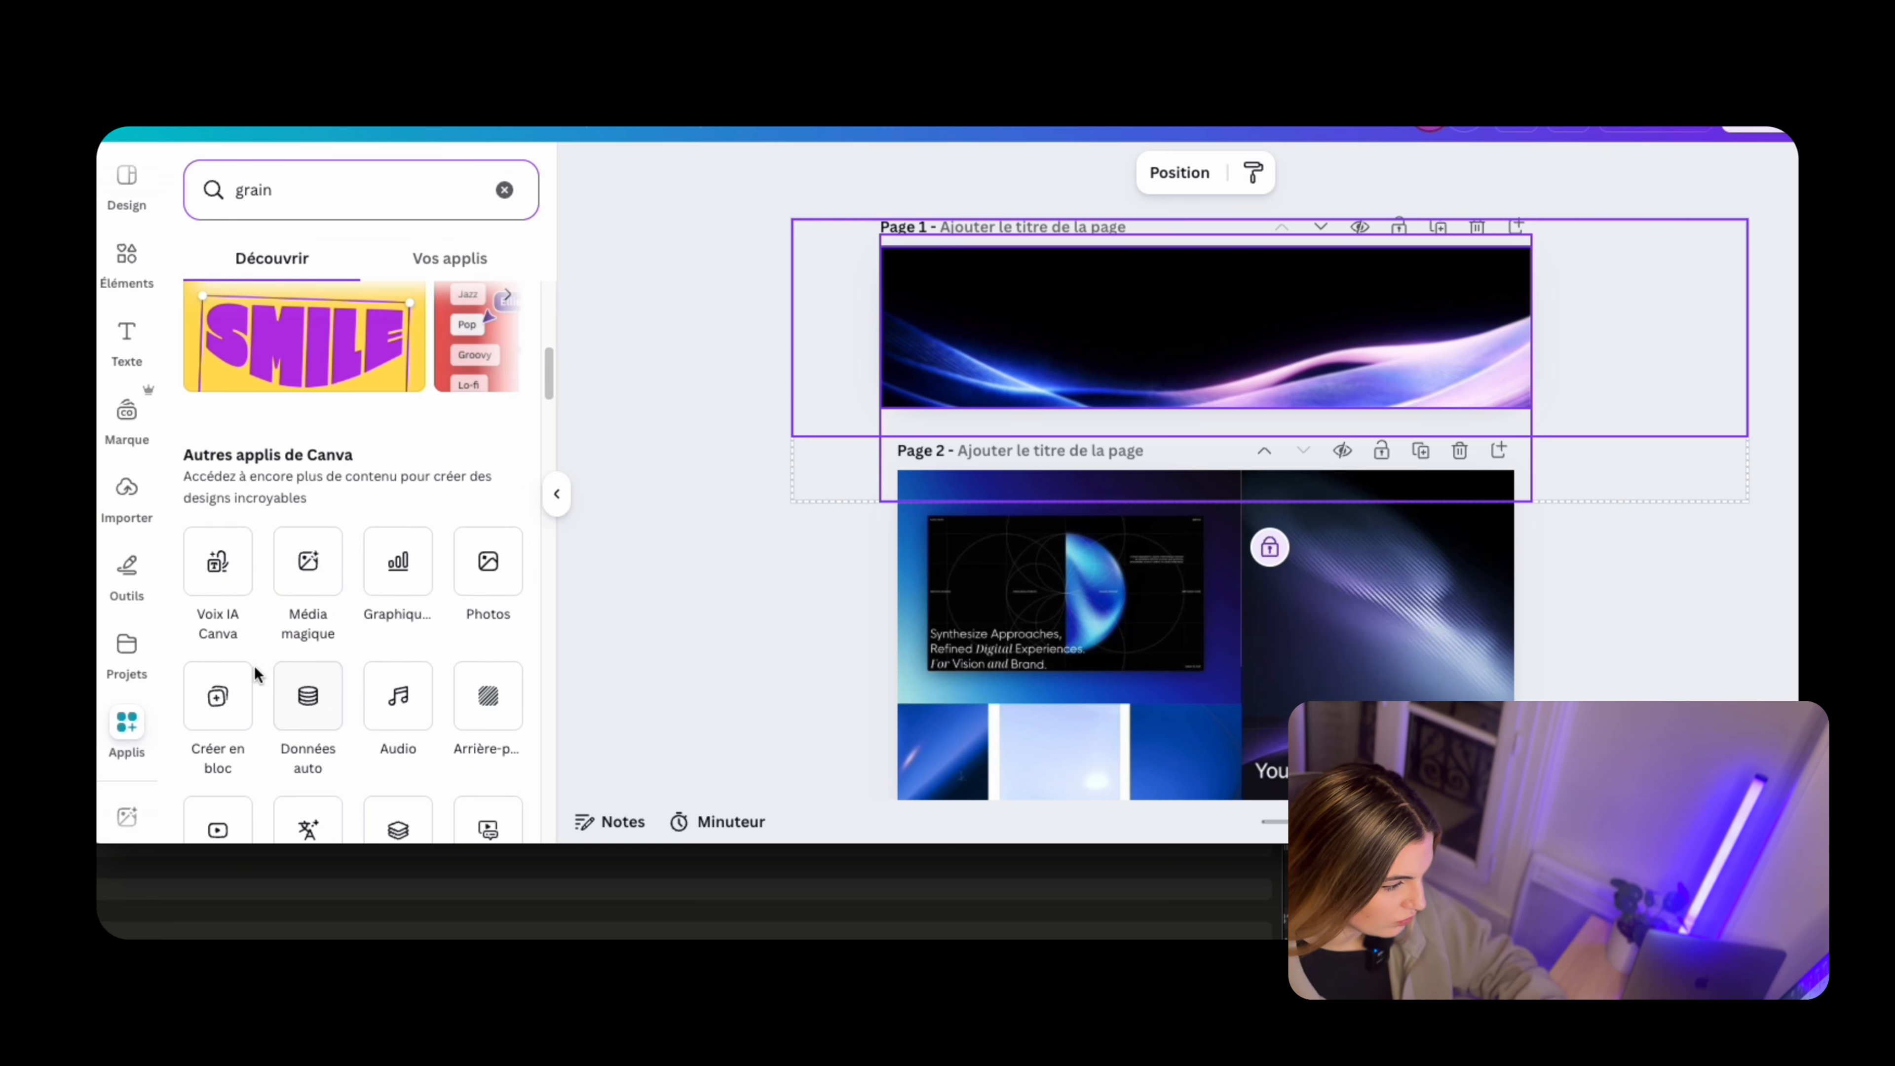
pyautogui.press('Return')
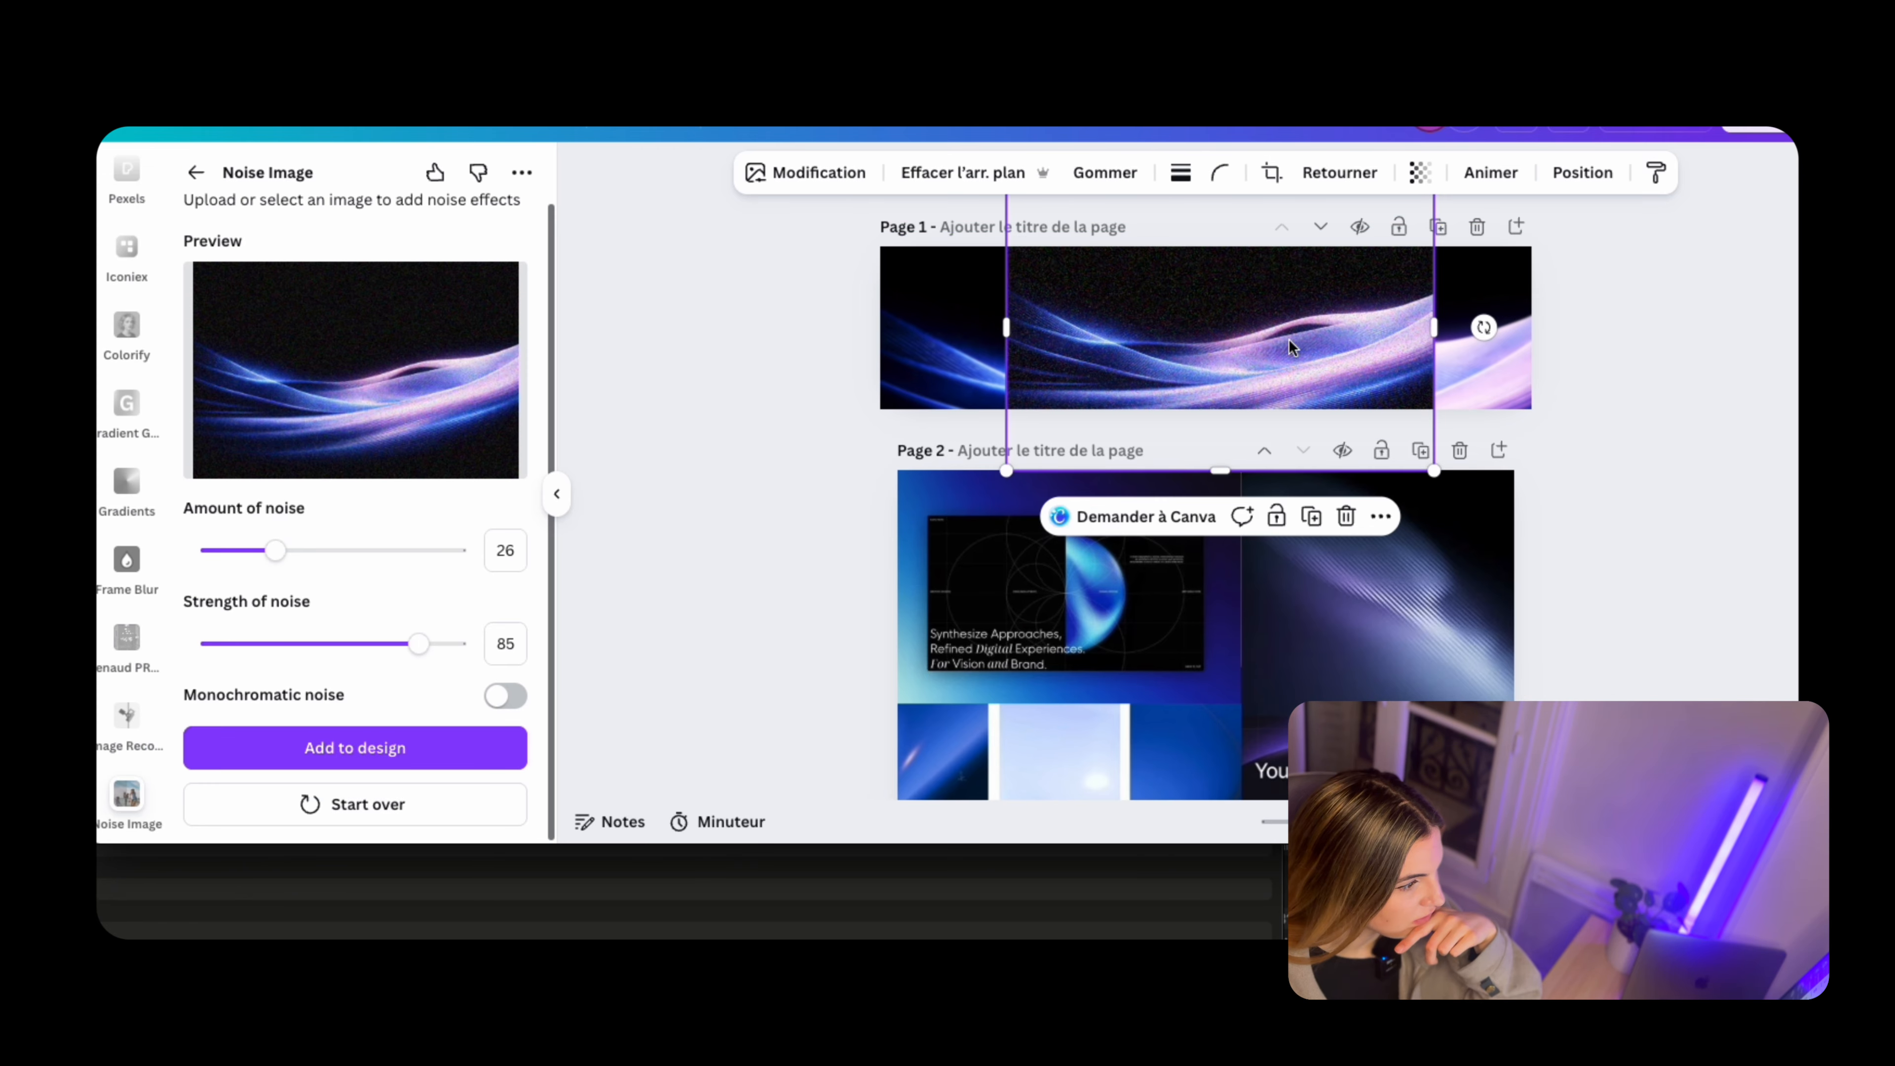
# Resize the noise-textured wave image over the right part of the page 1 banner and delete the original wave image
pyautogui.moveTo(1532, 415); pyautogui.dragTo(1543, 485)
pyautogui.moveTo(905, 485); pyautogui.dragTo(1122, 388)
pyautogui.moveTo(1314, 281); pyautogui.dragTo(1319, 314)
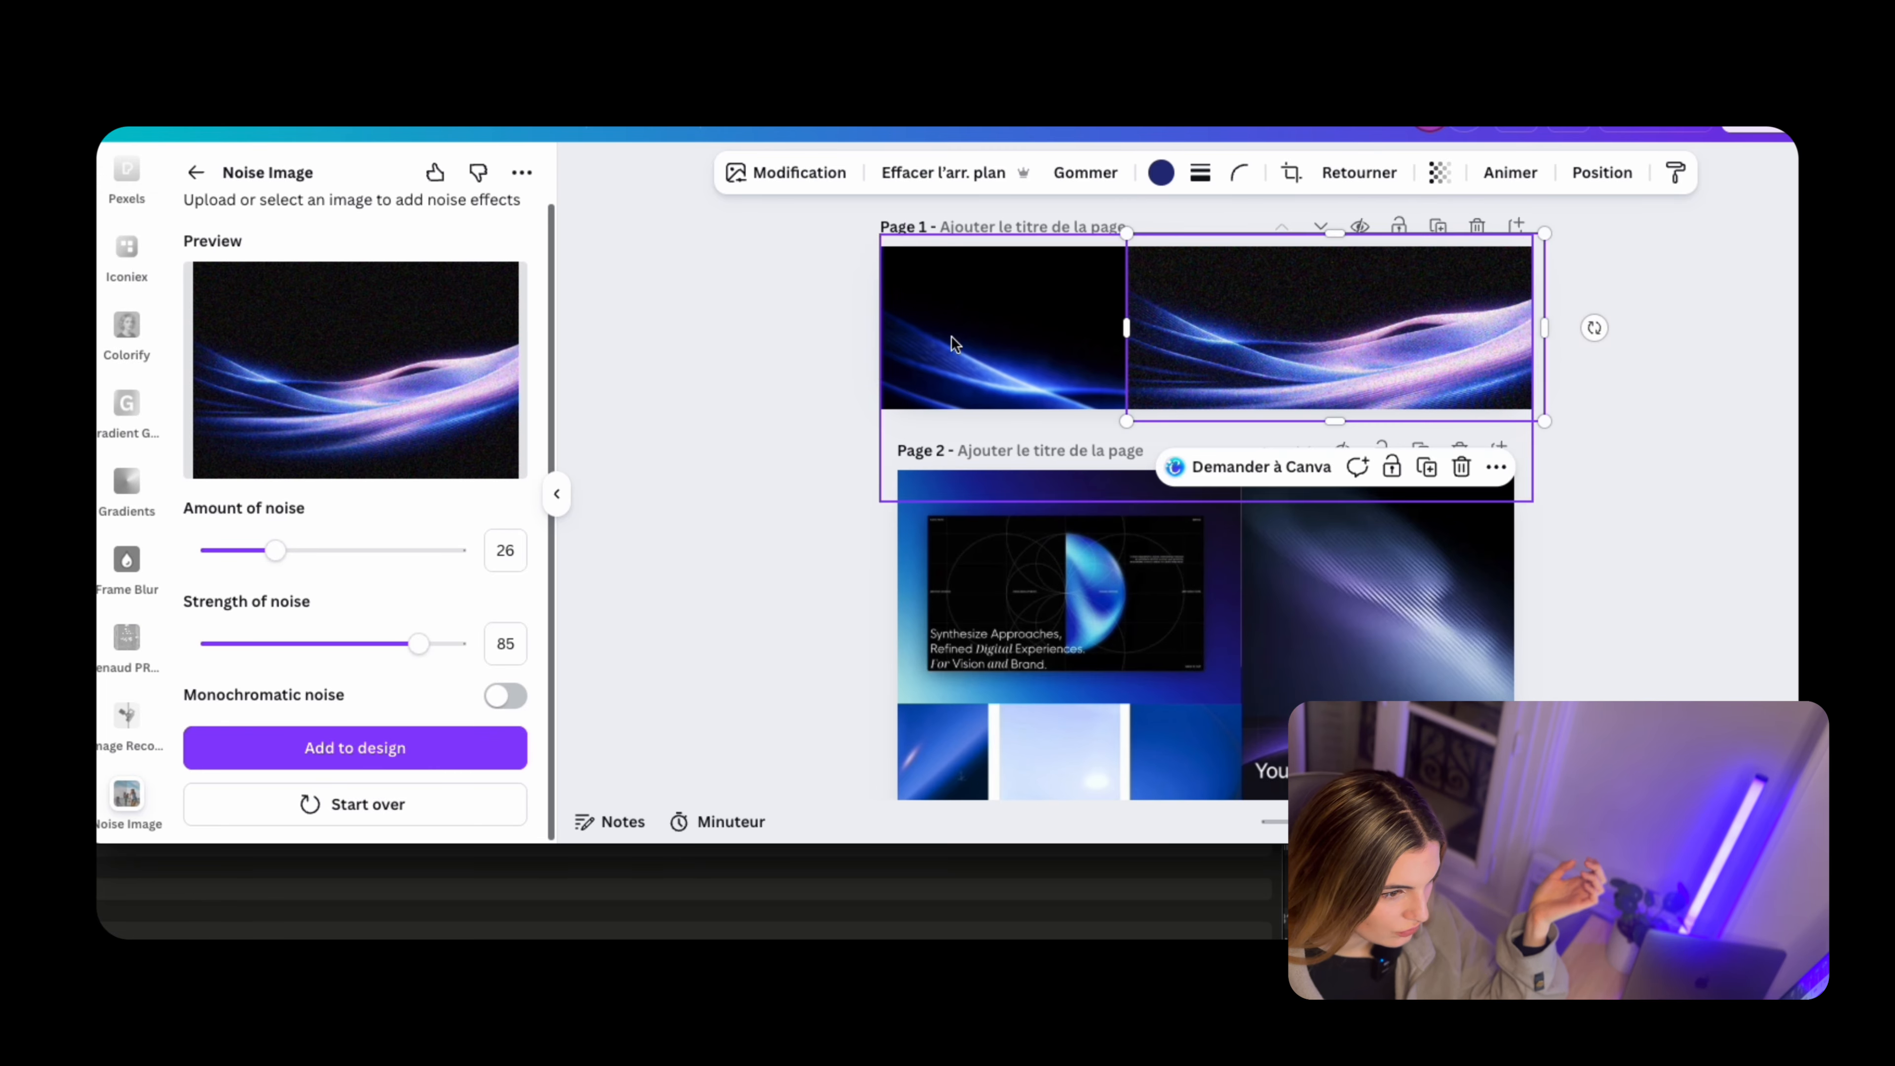
pyautogui.click(952, 338)
pyautogui.press('Delete')
# Enlarge the noise-textured wave image and generate an expansion (Développer) of it that covers the full banner width
pyautogui.click(1226, 330)
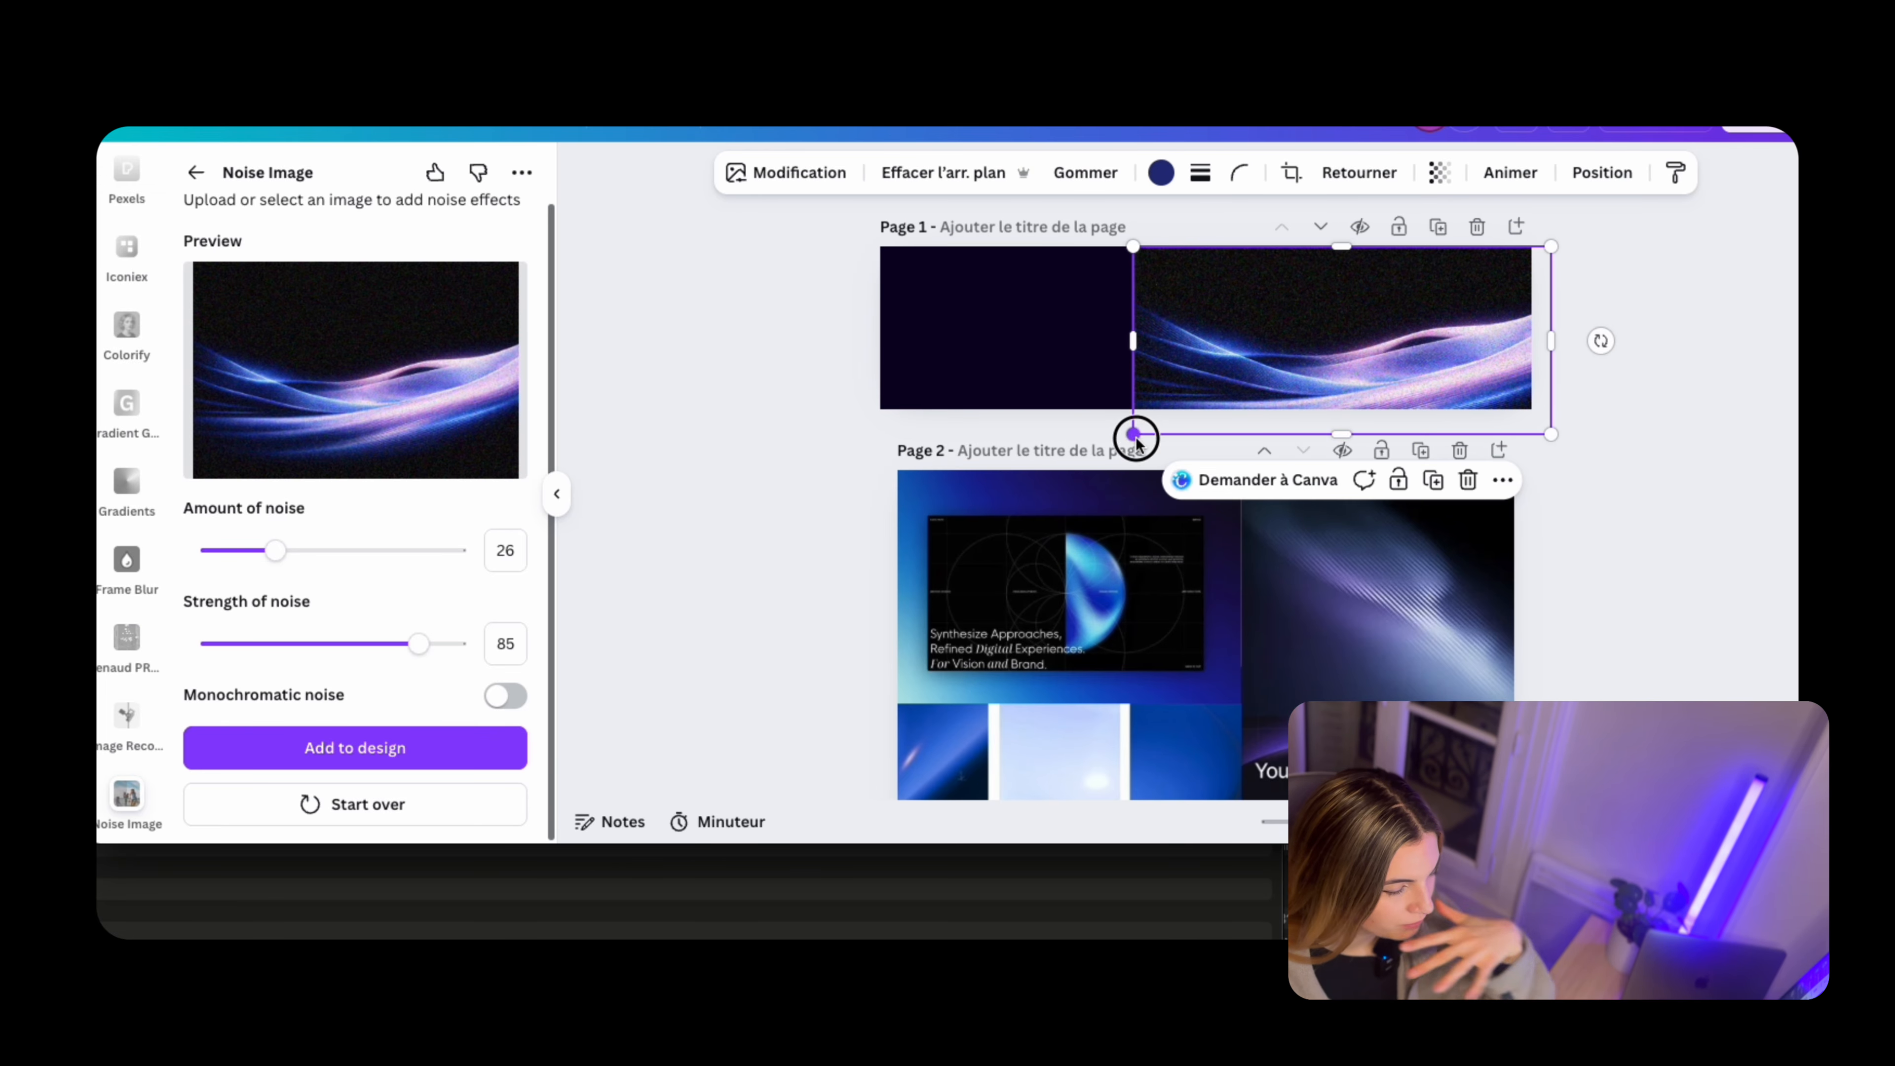
pyautogui.moveTo(1136, 440); pyautogui.dragTo(1110, 443)
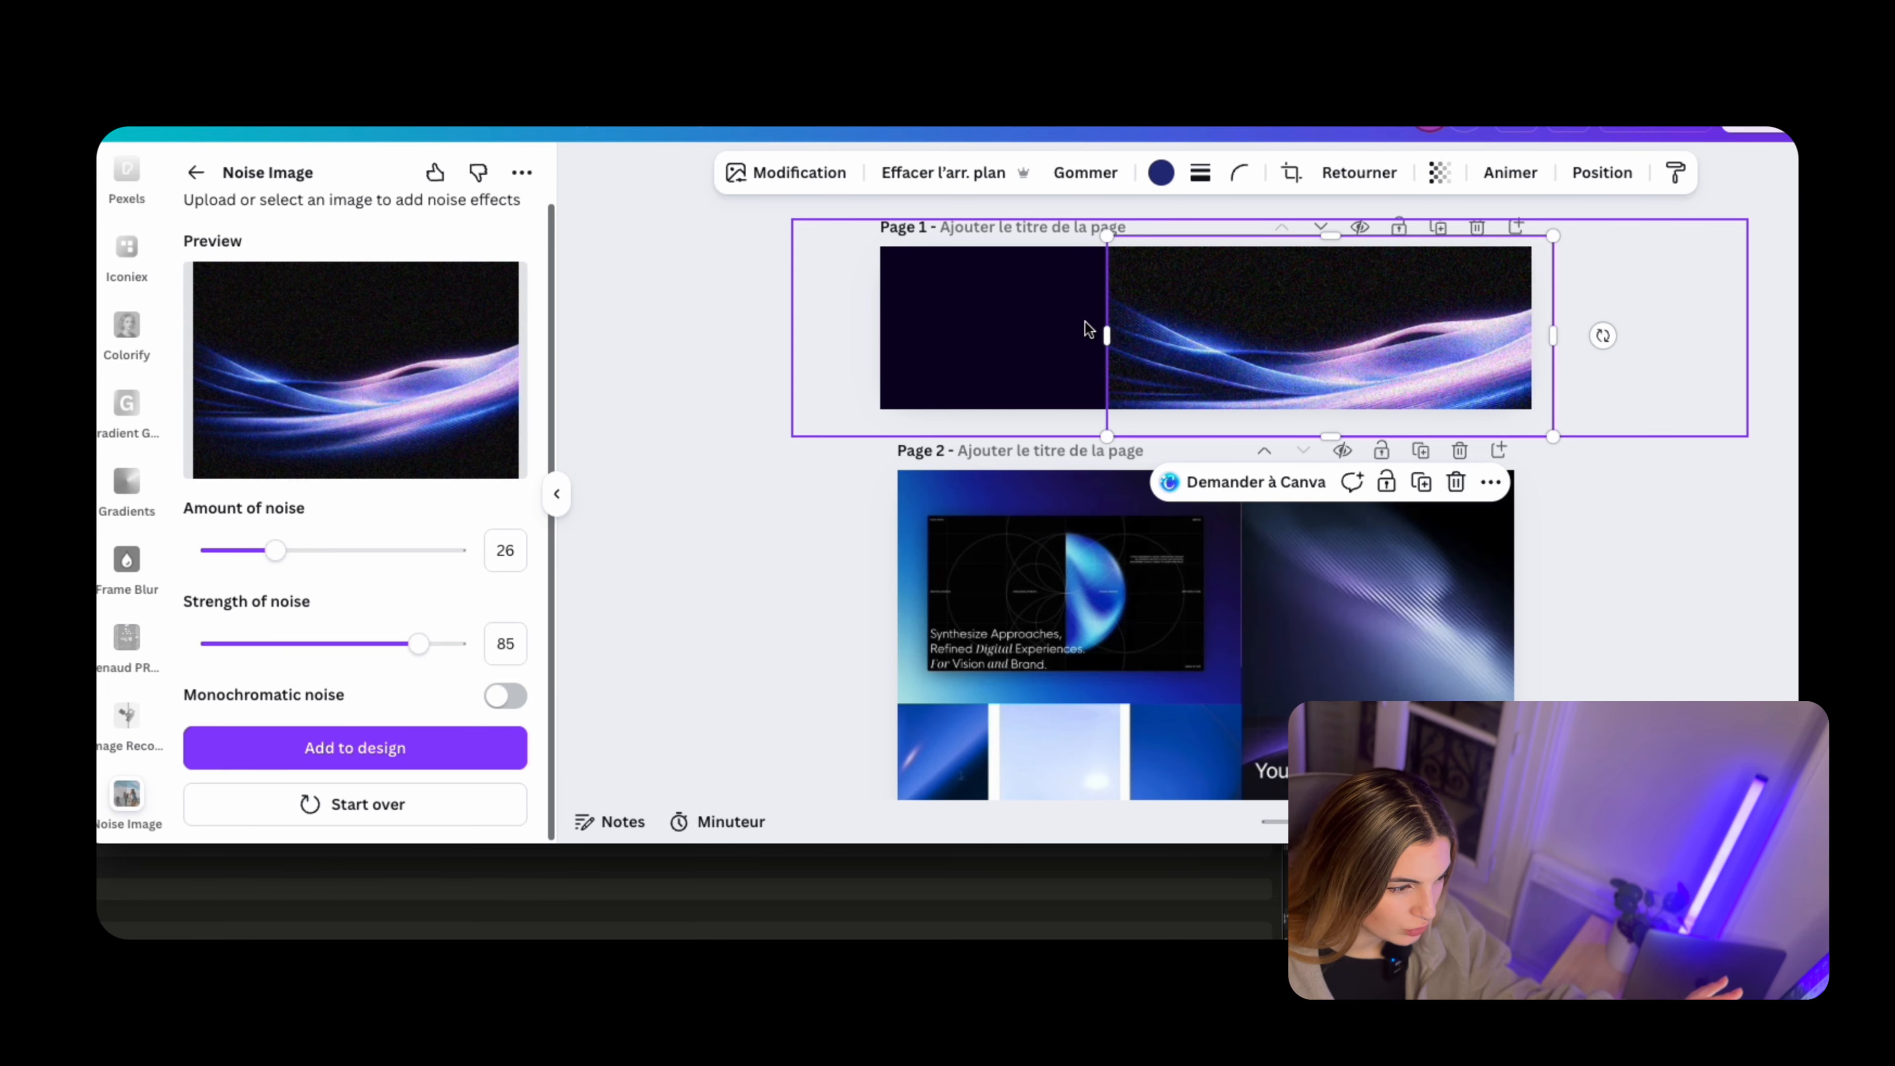
pyautogui.moveTo(1106, 436); pyautogui.dragTo(844, 534)
pyautogui.moveTo(1175, 450); pyautogui.dragTo(1186, 376)
pyautogui.moveTo(1173, 192); pyautogui.dragTo(884, 233)
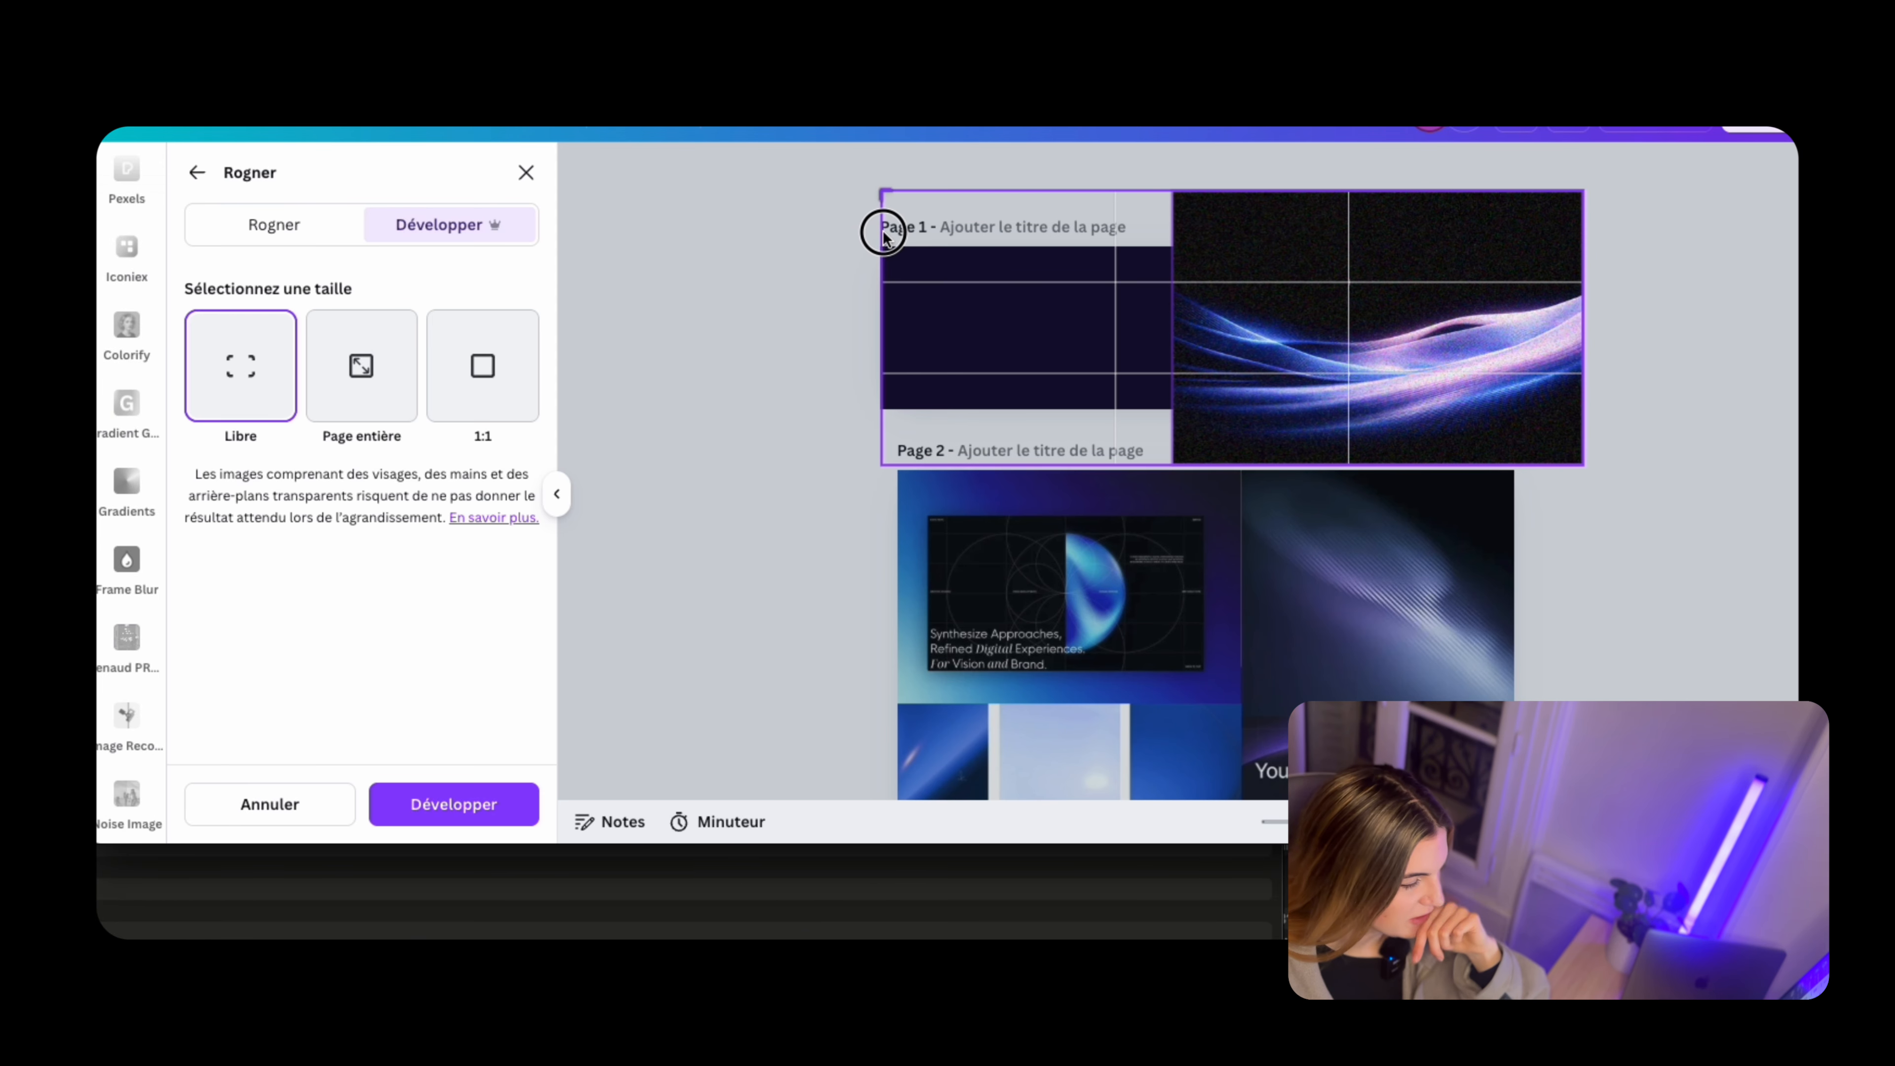
pyautogui.click(448, 803)
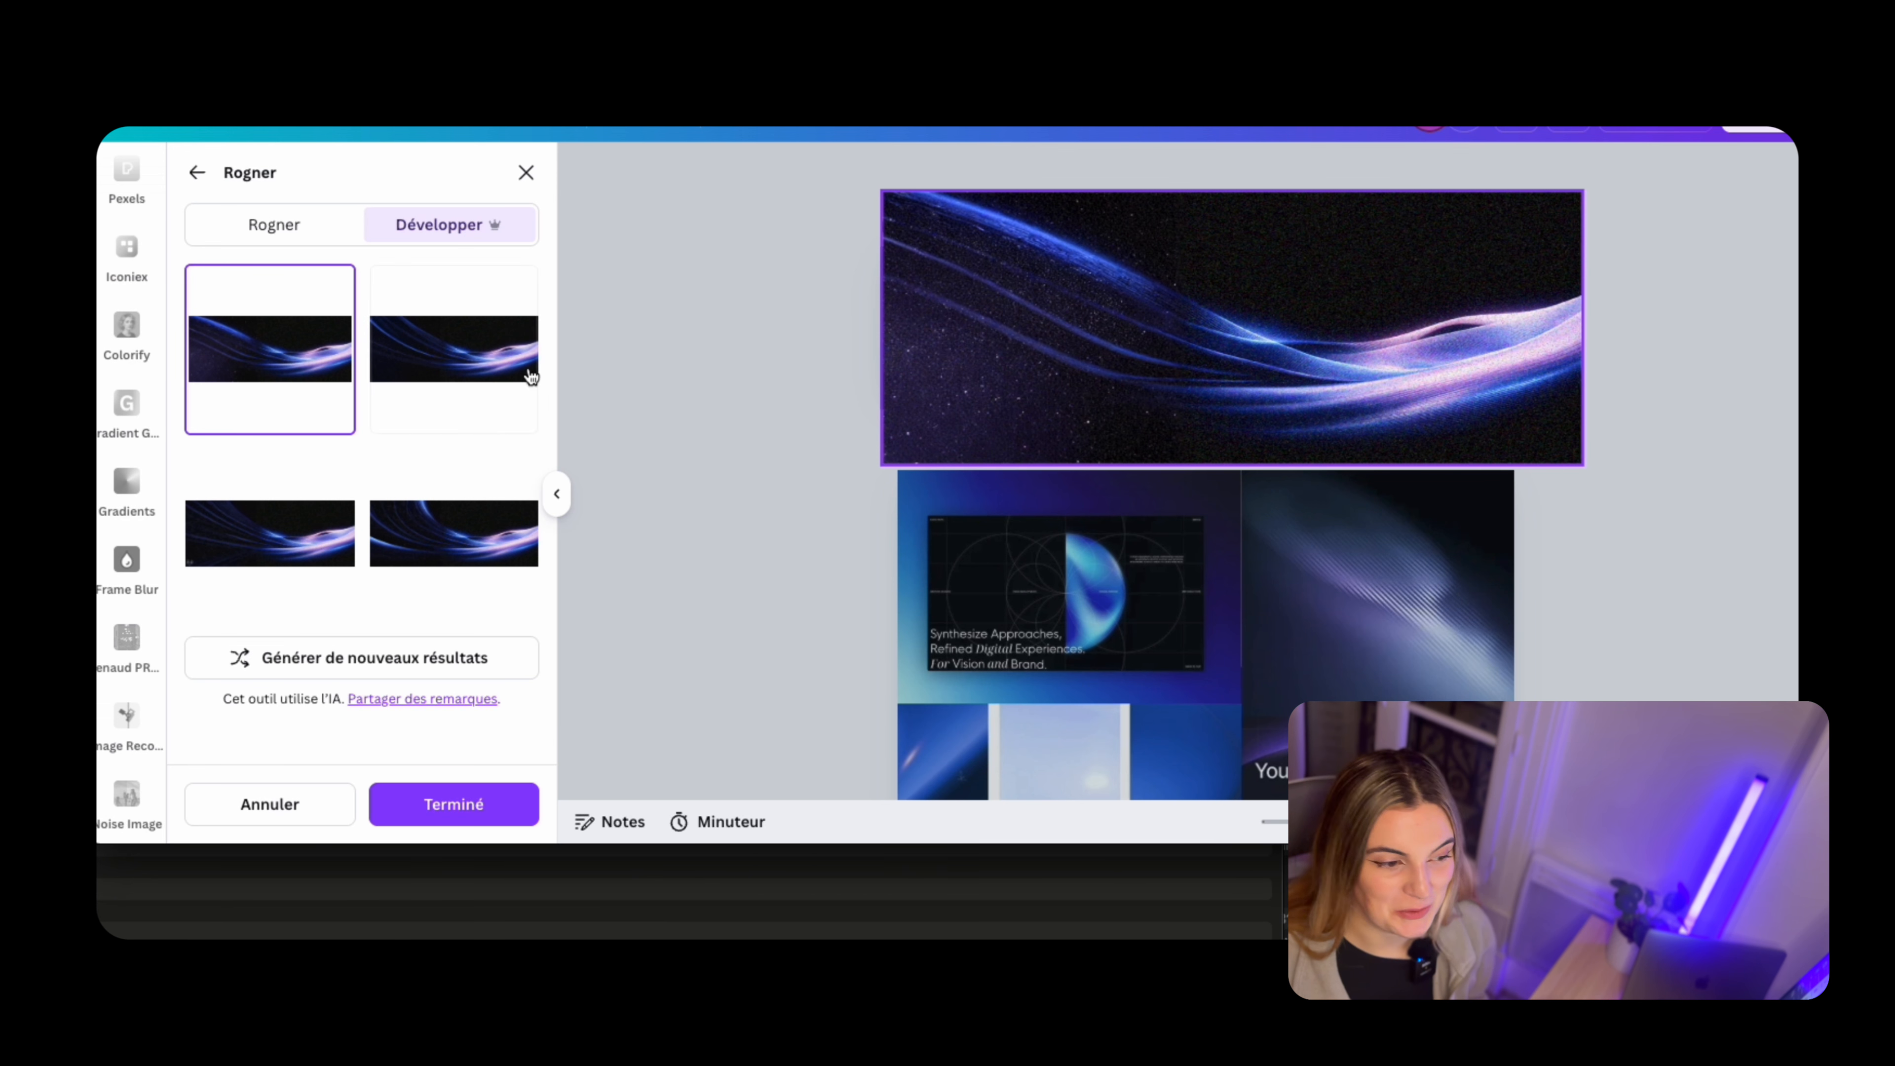
# Compare the generated expansions, apply the first one and reposition the expanded wave image over the banner
pyautogui.click(526, 373)
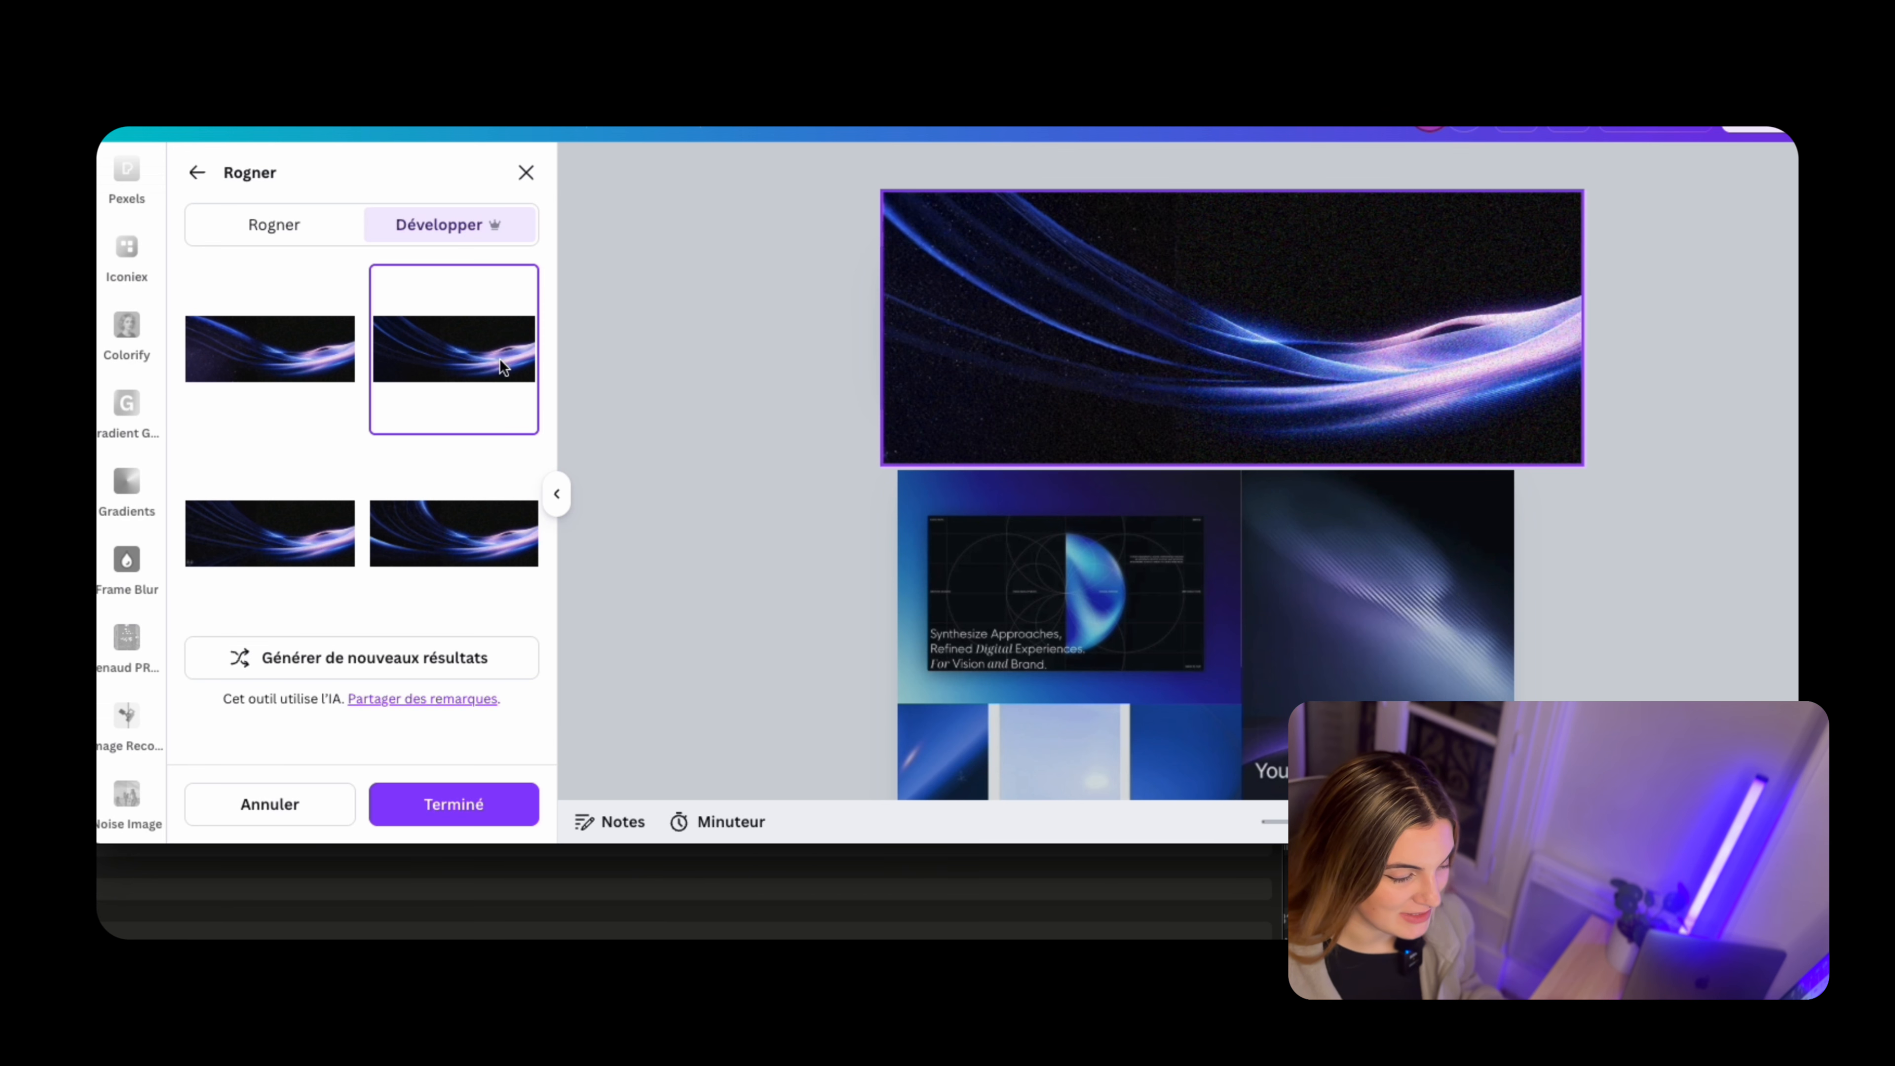
pyautogui.click(410, 530)
pyautogui.click(308, 546)
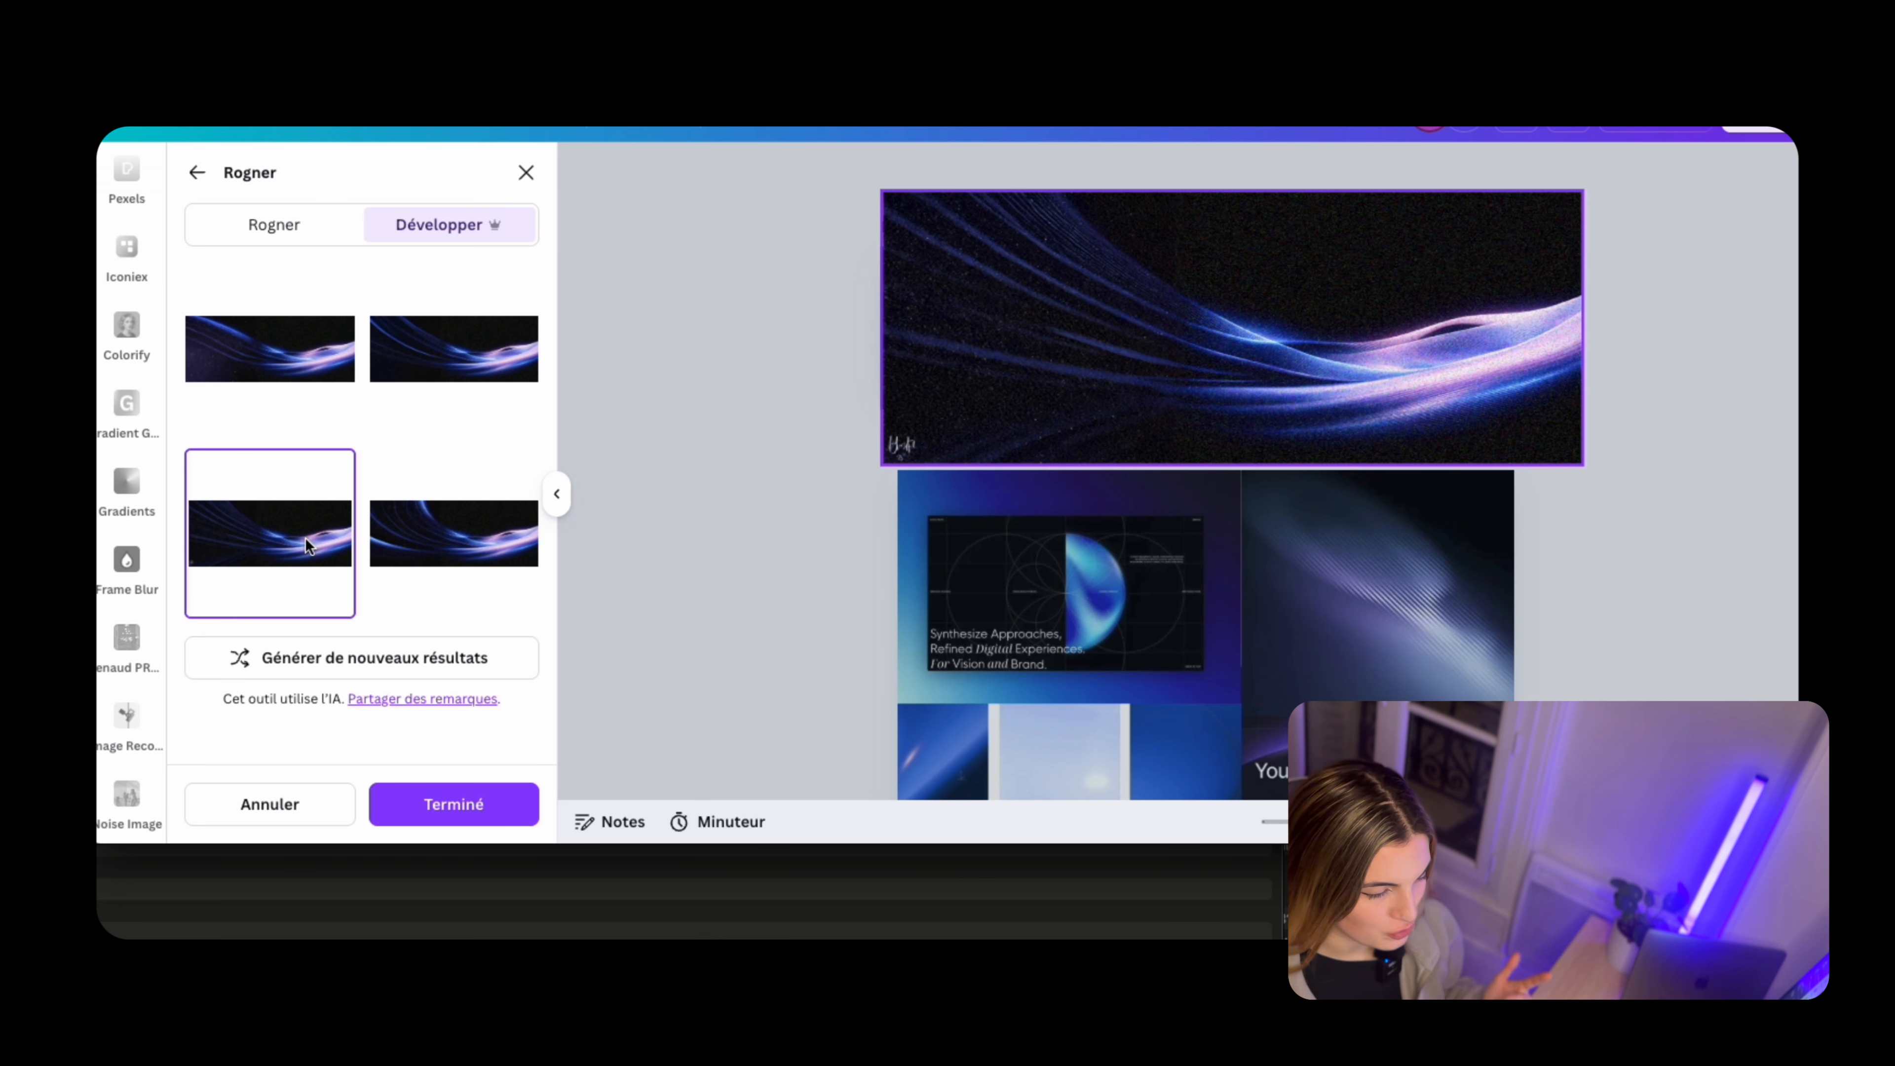
pyautogui.click(375, 552)
pyautogui.click(418, 336)
pyautogui.click(317, 411)
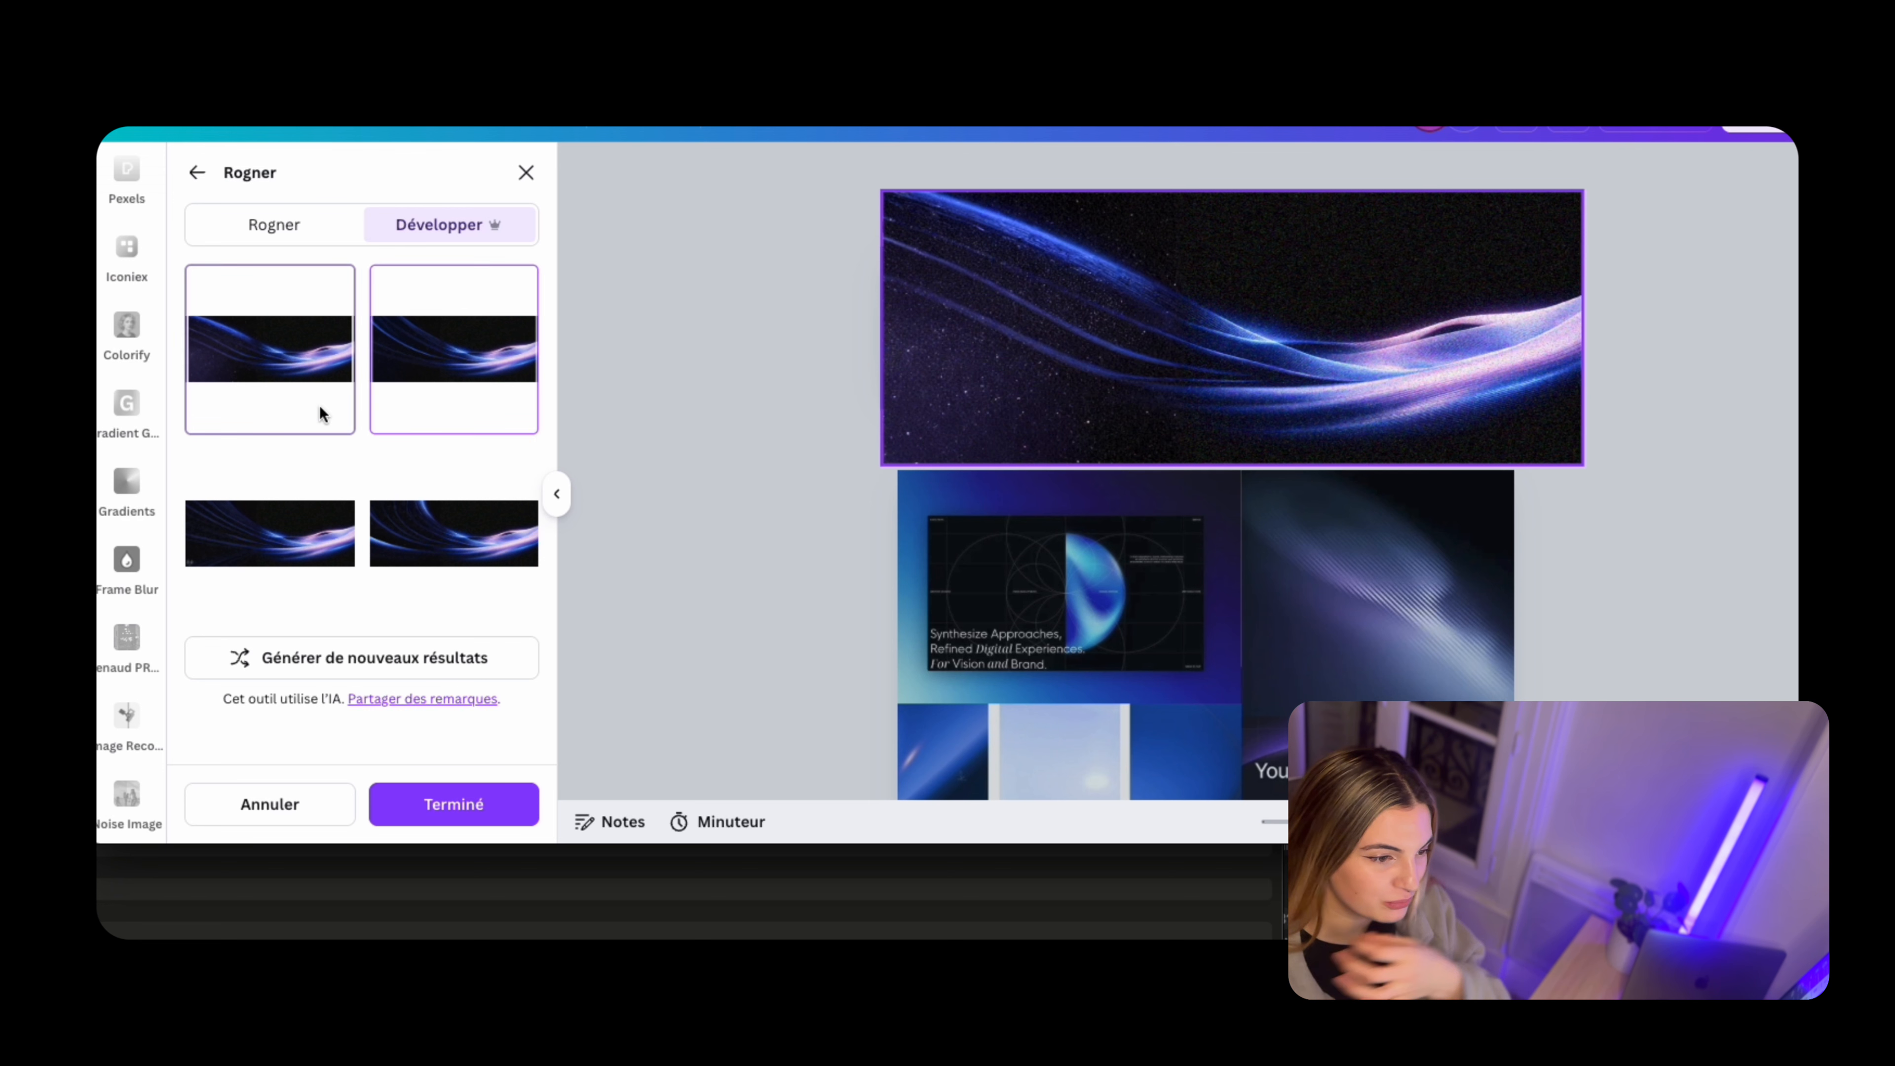
pyautogui.click(1343, 336)
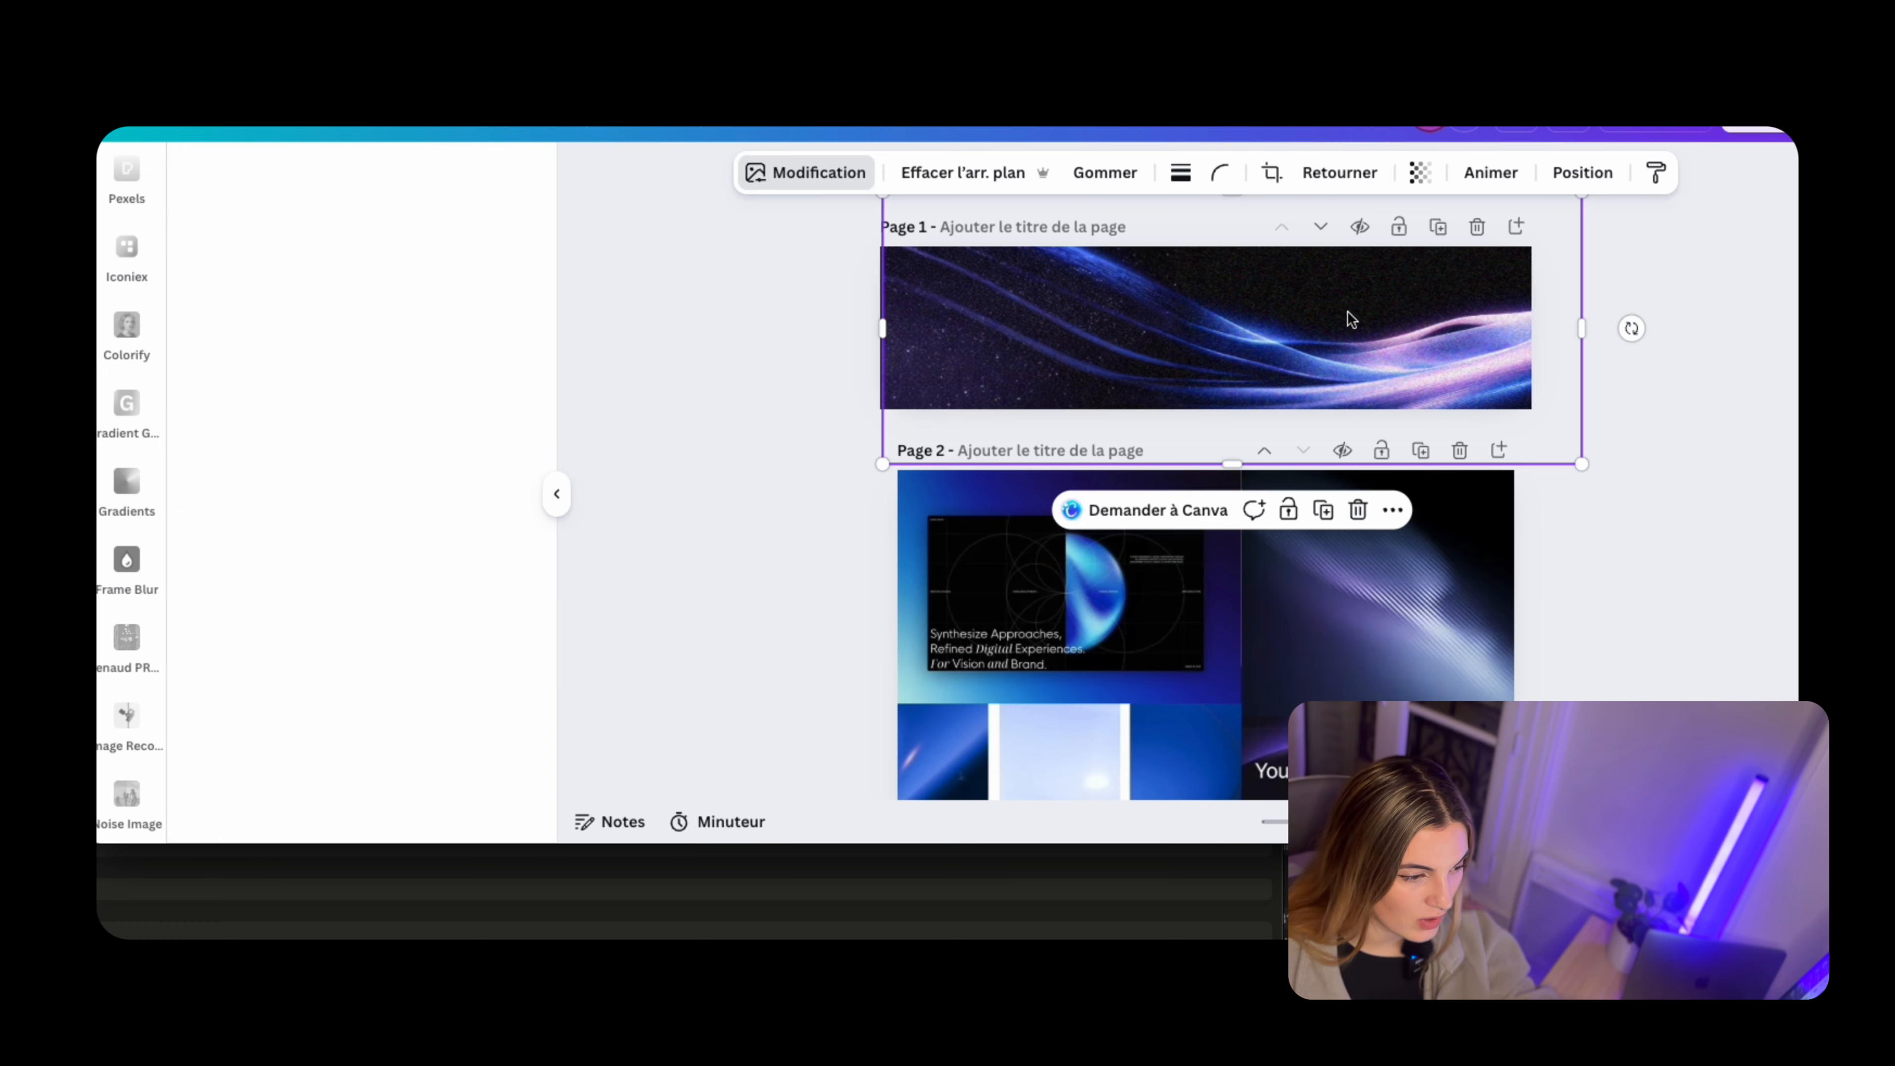
pyautogui.moveTo(1351, 319); pyautogui.dragTo(1328, 339)
# Set the expanded wave image's transparency to 47 and inspect the banner up close
pyautogui.click(1419, 172)
pyautogui.moveTo(1385, 261); pyautogui.dragTo(1345, 263)
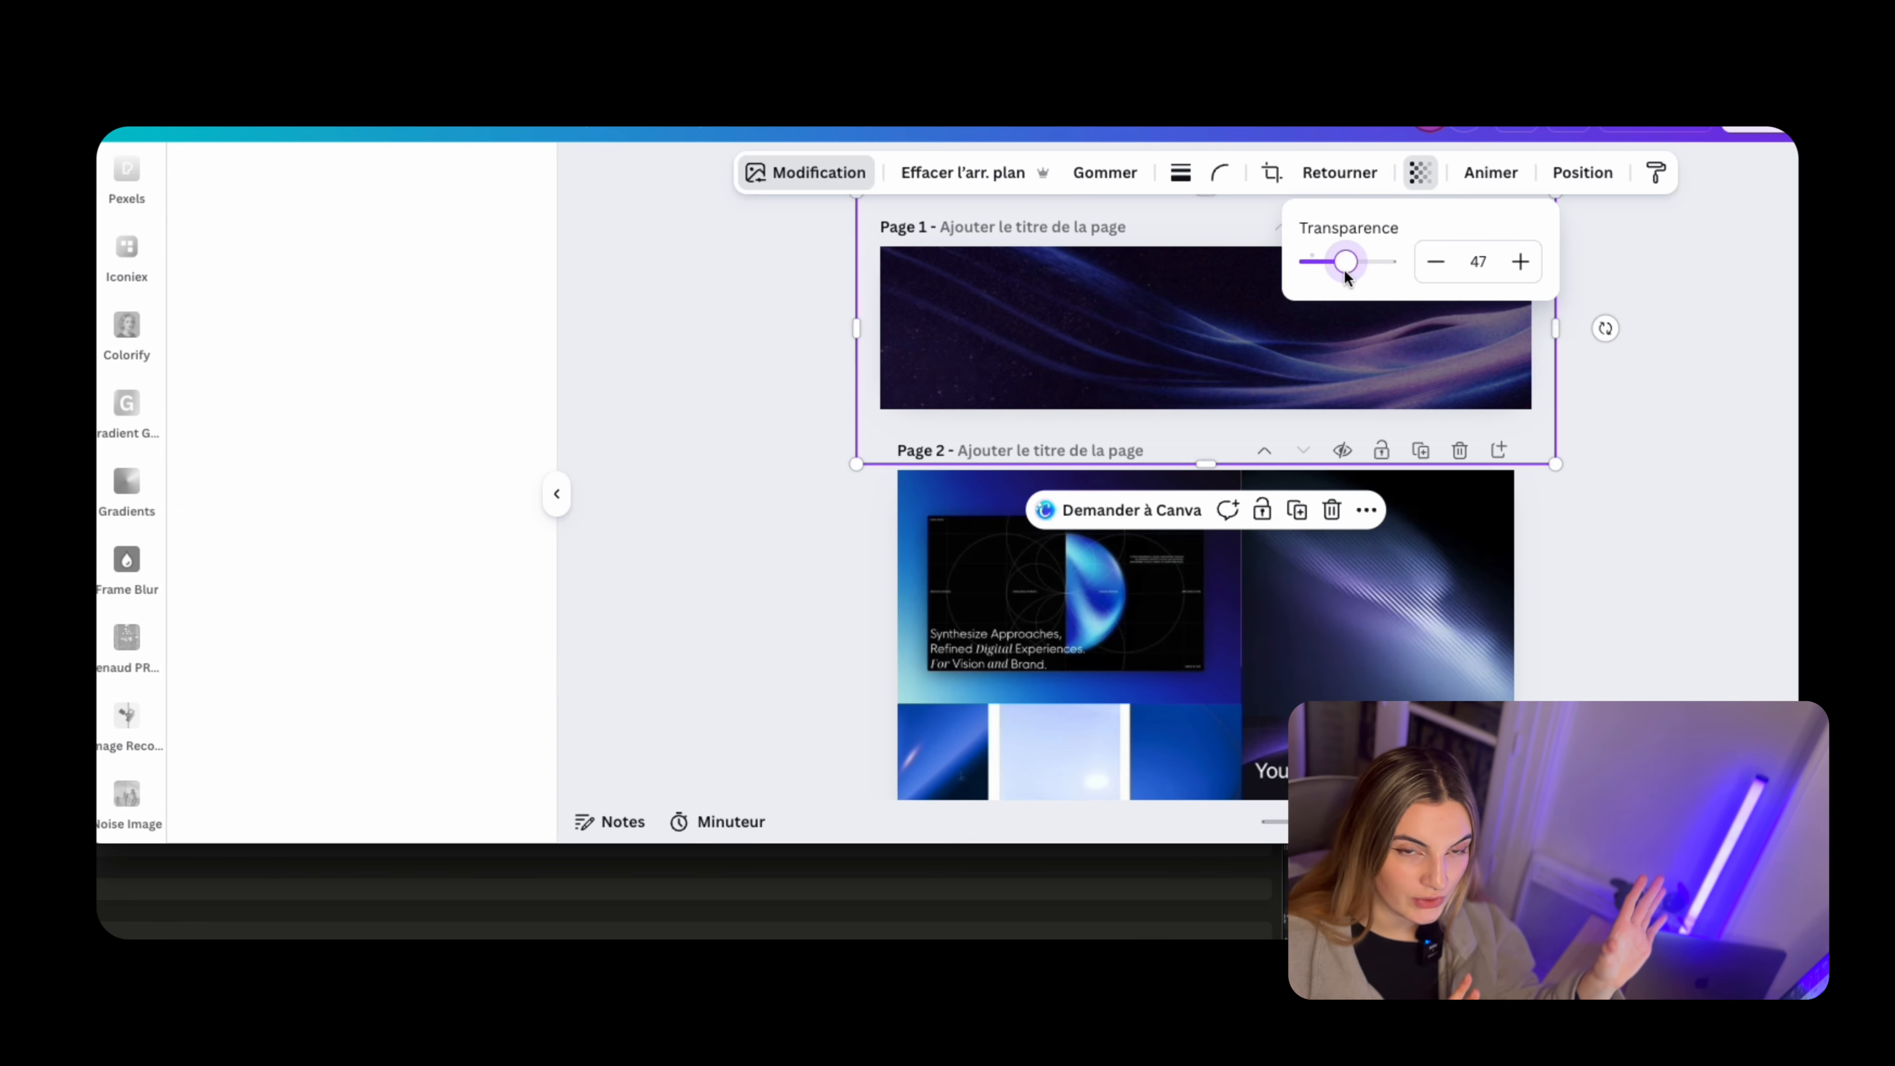
pyautogui.click(1714, 411)
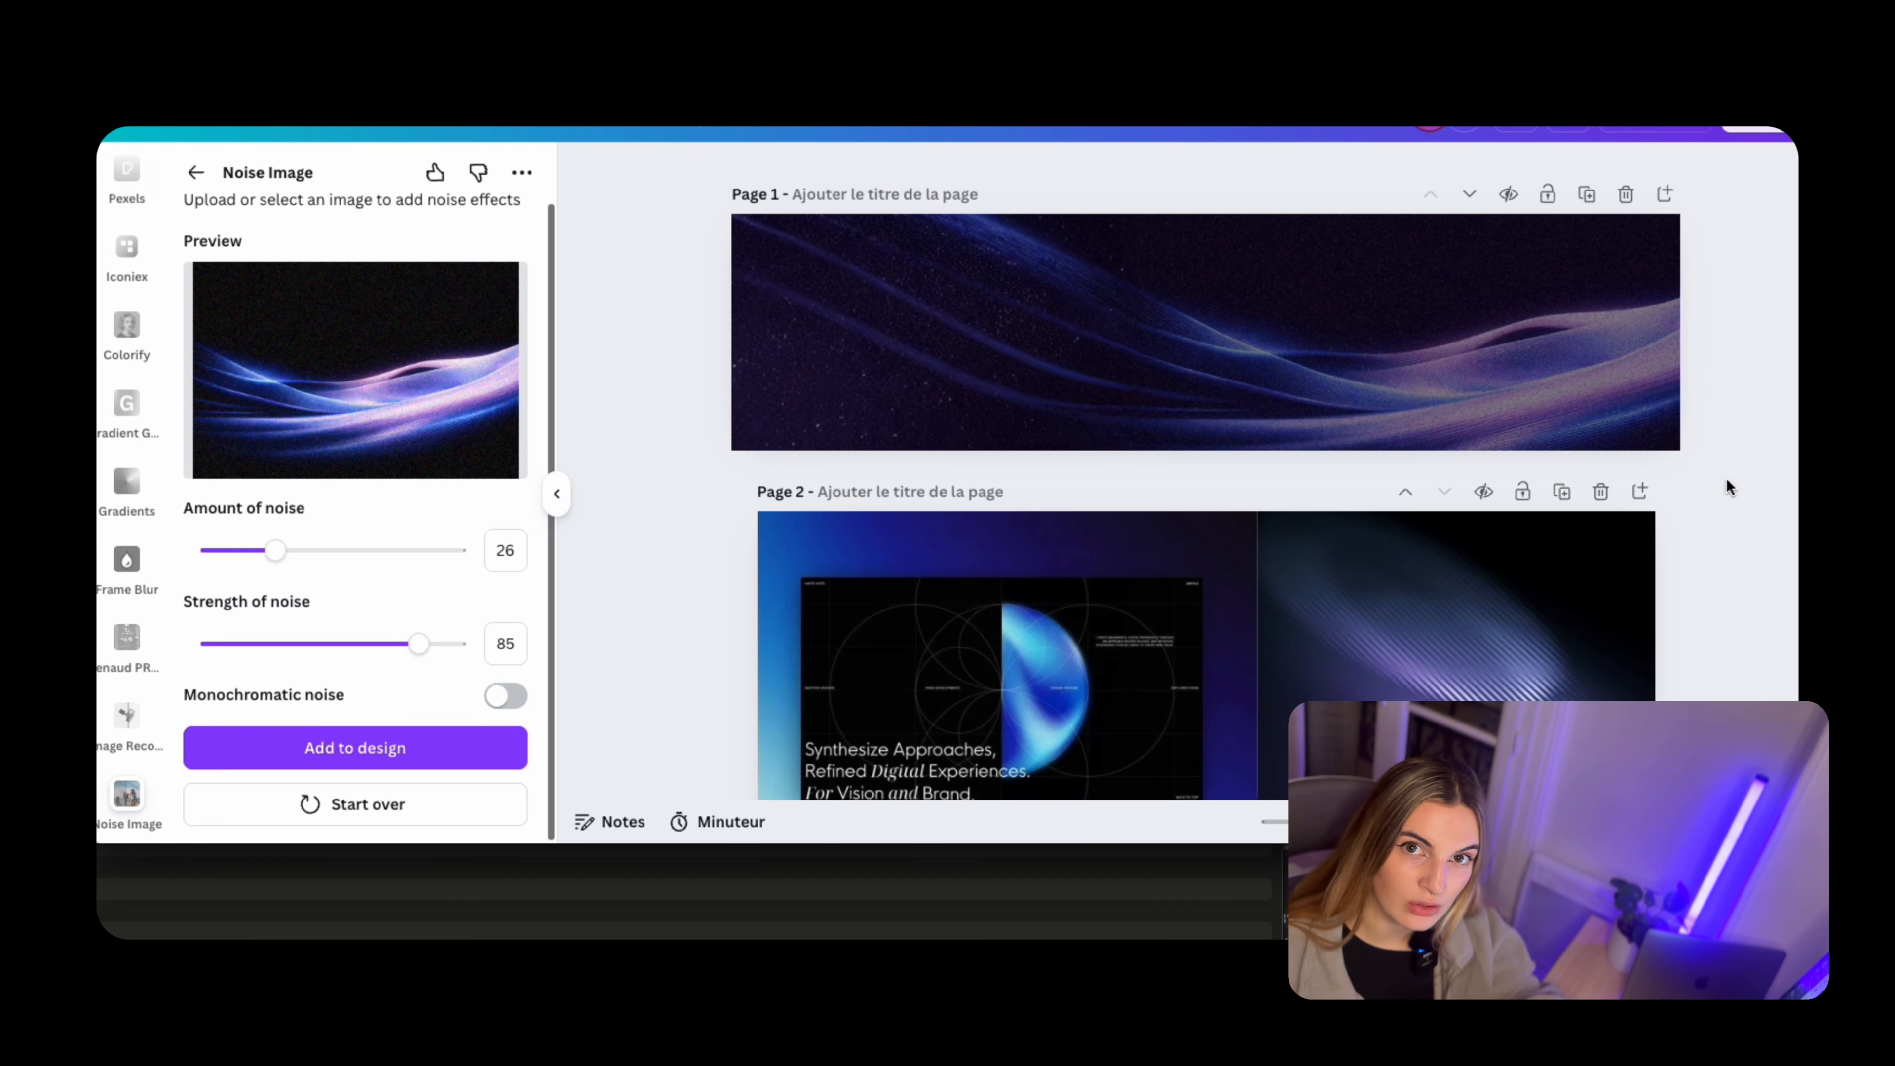
pyautogui.scroll(5, 1684, 356)
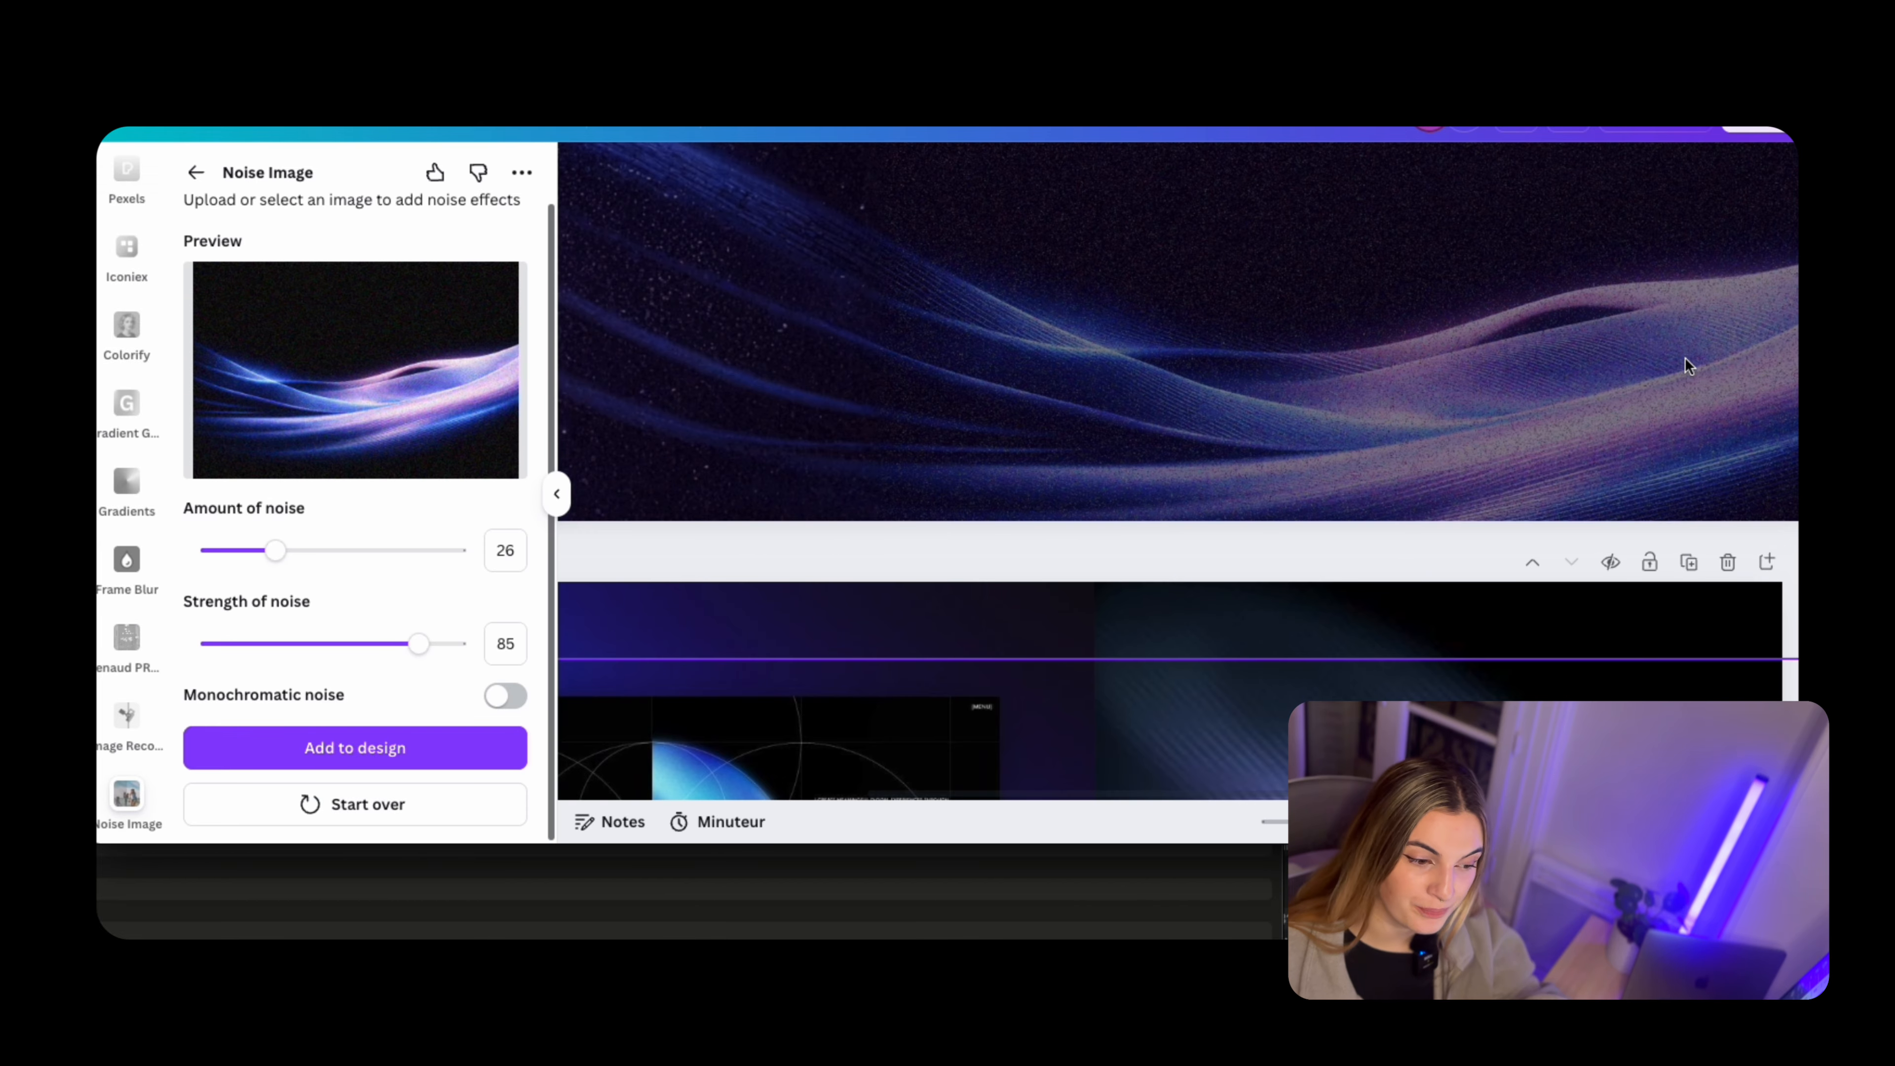
pyautogui.scroll(-7, 1197, 482)
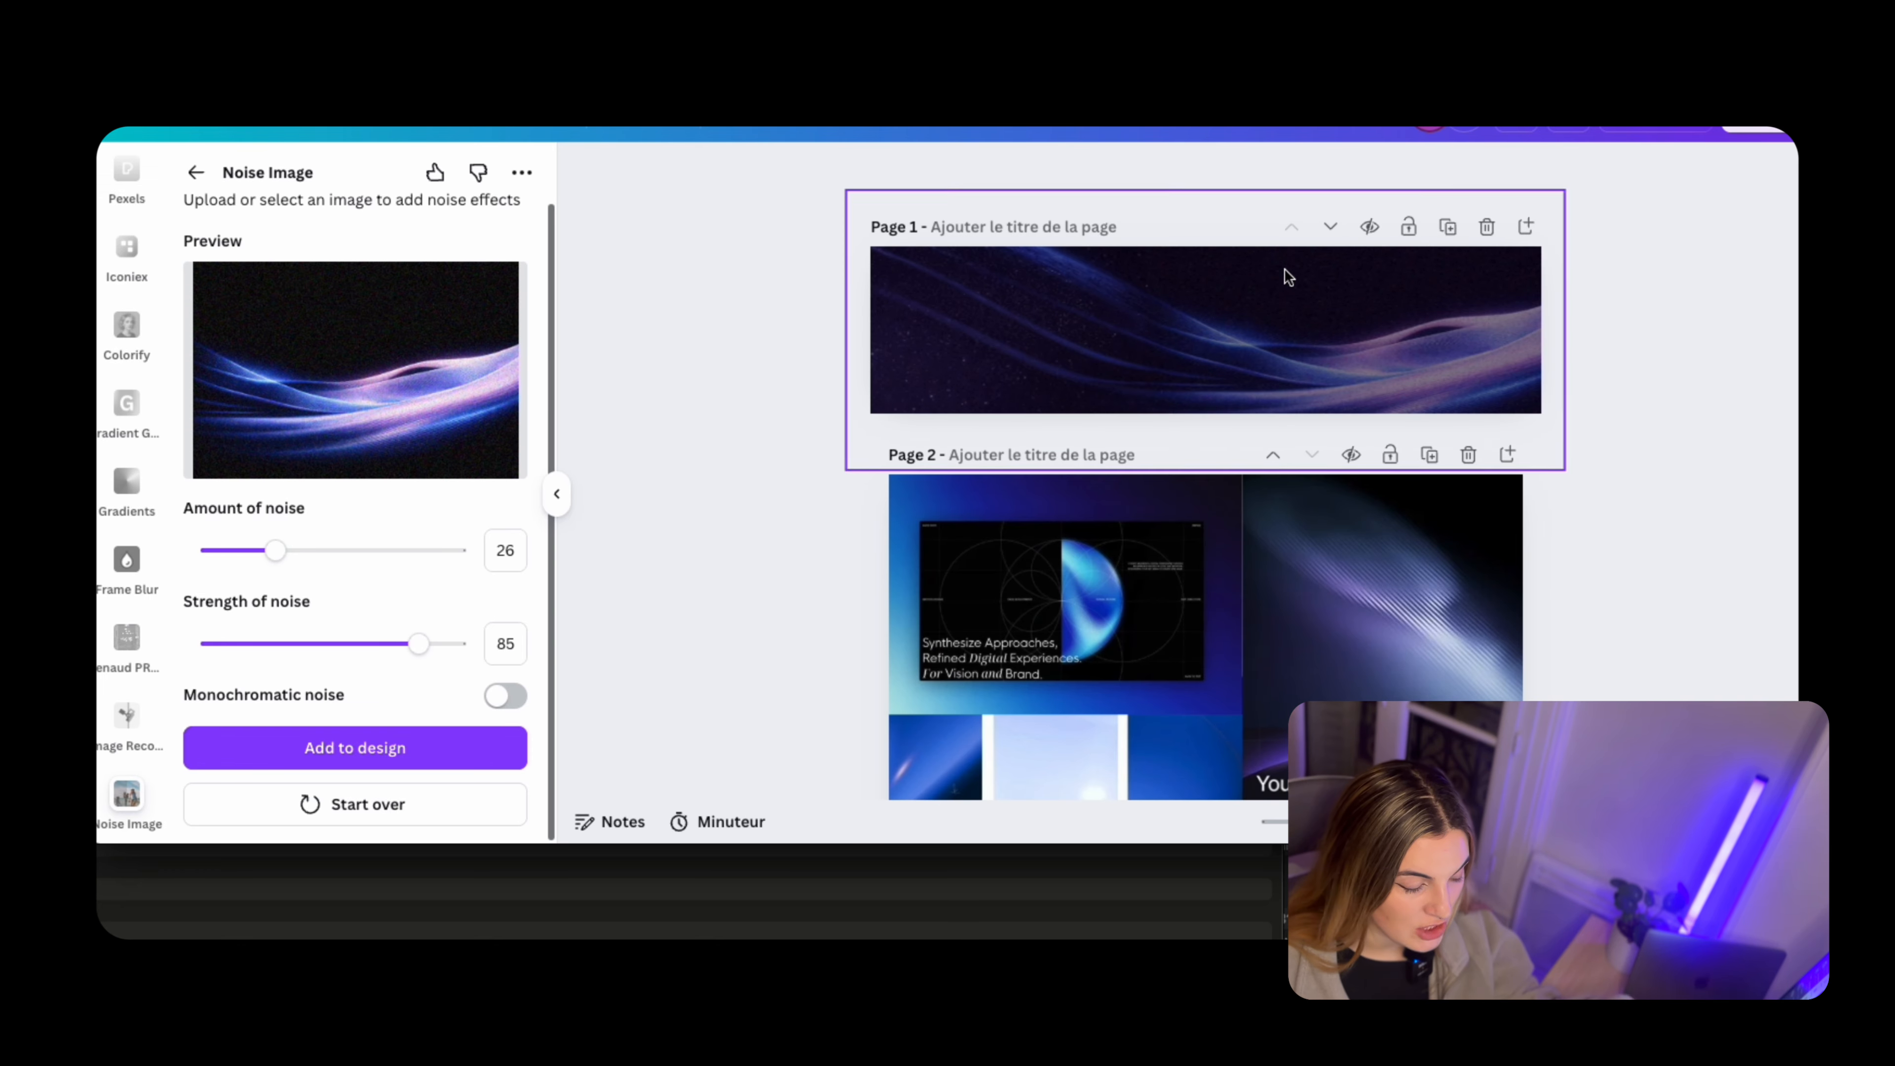
# Enlarge the wave image slightly so it extends further beyond the page 1 banner
pyautogui.click(1281, 273)
pyautogui.scroll(3, 1324, 404)
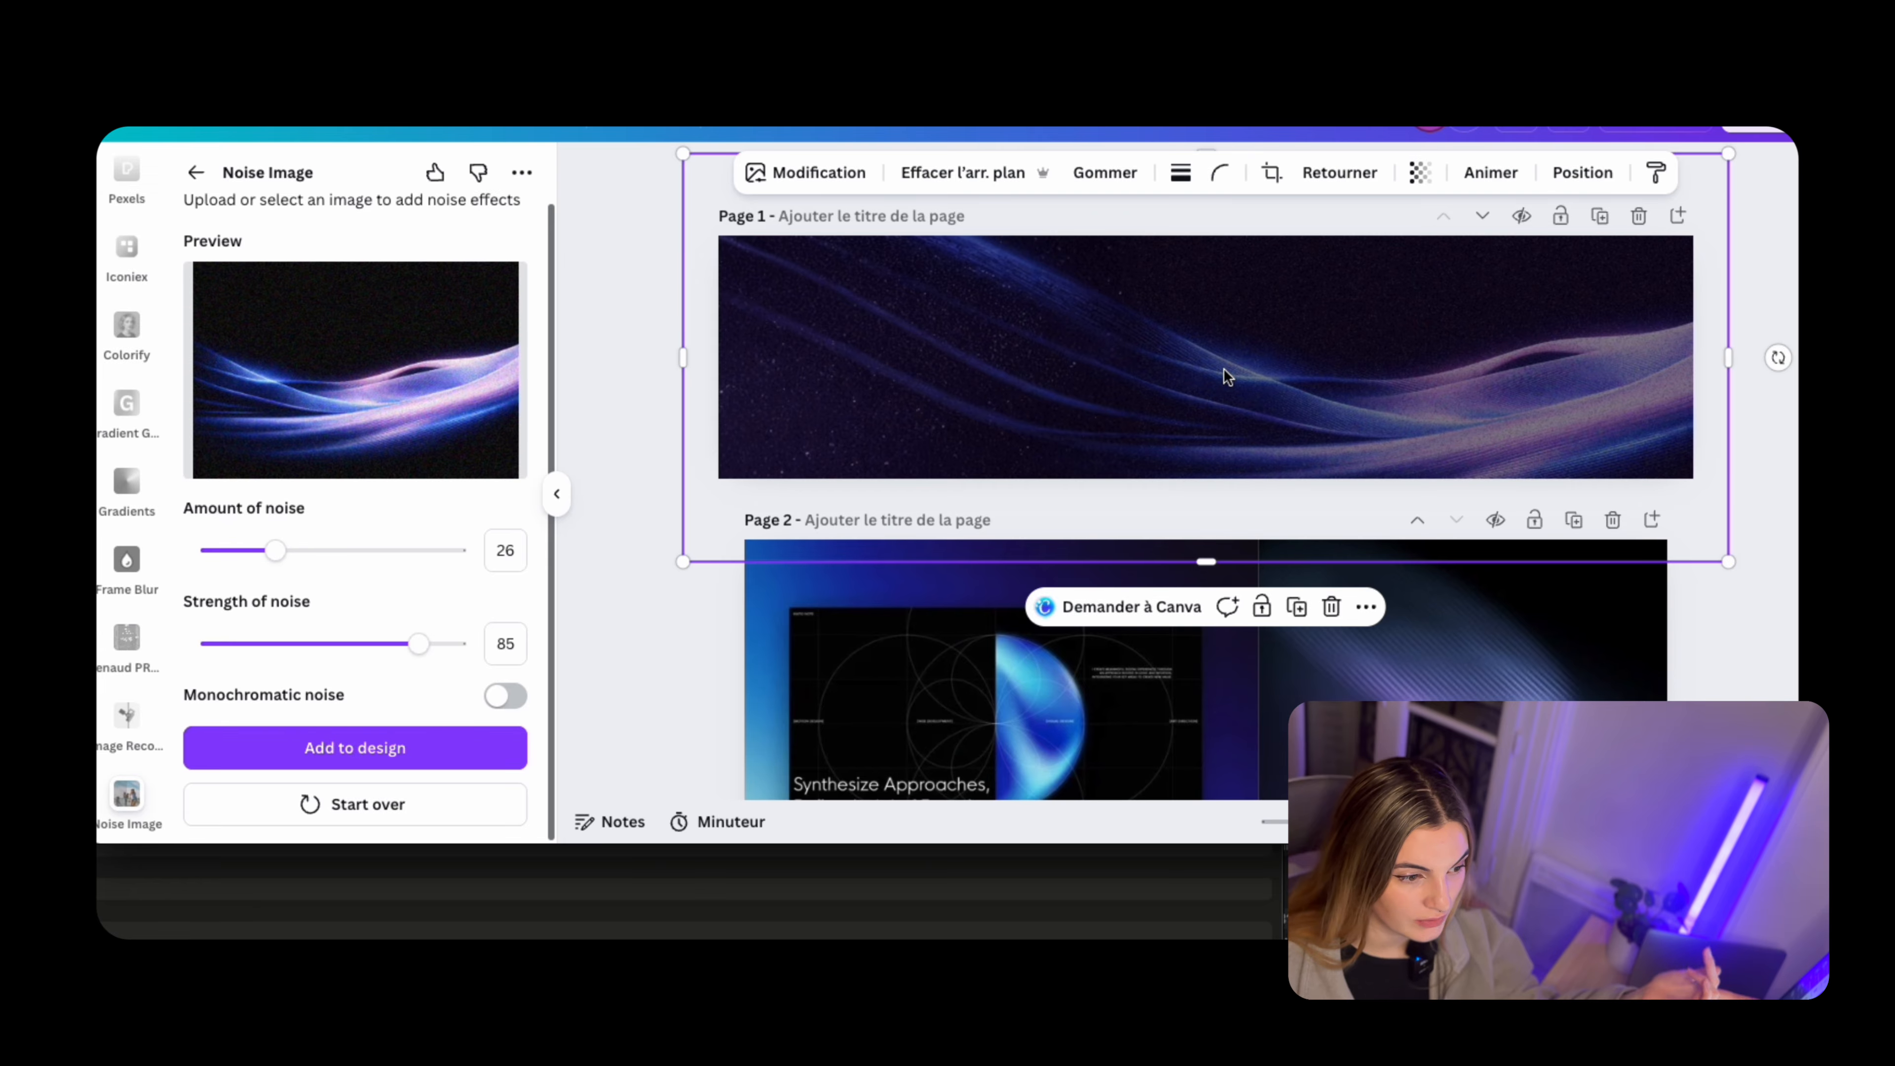
pyautogui.moveTo(1329, 382); pyautogui.dragTo(1332, 382)
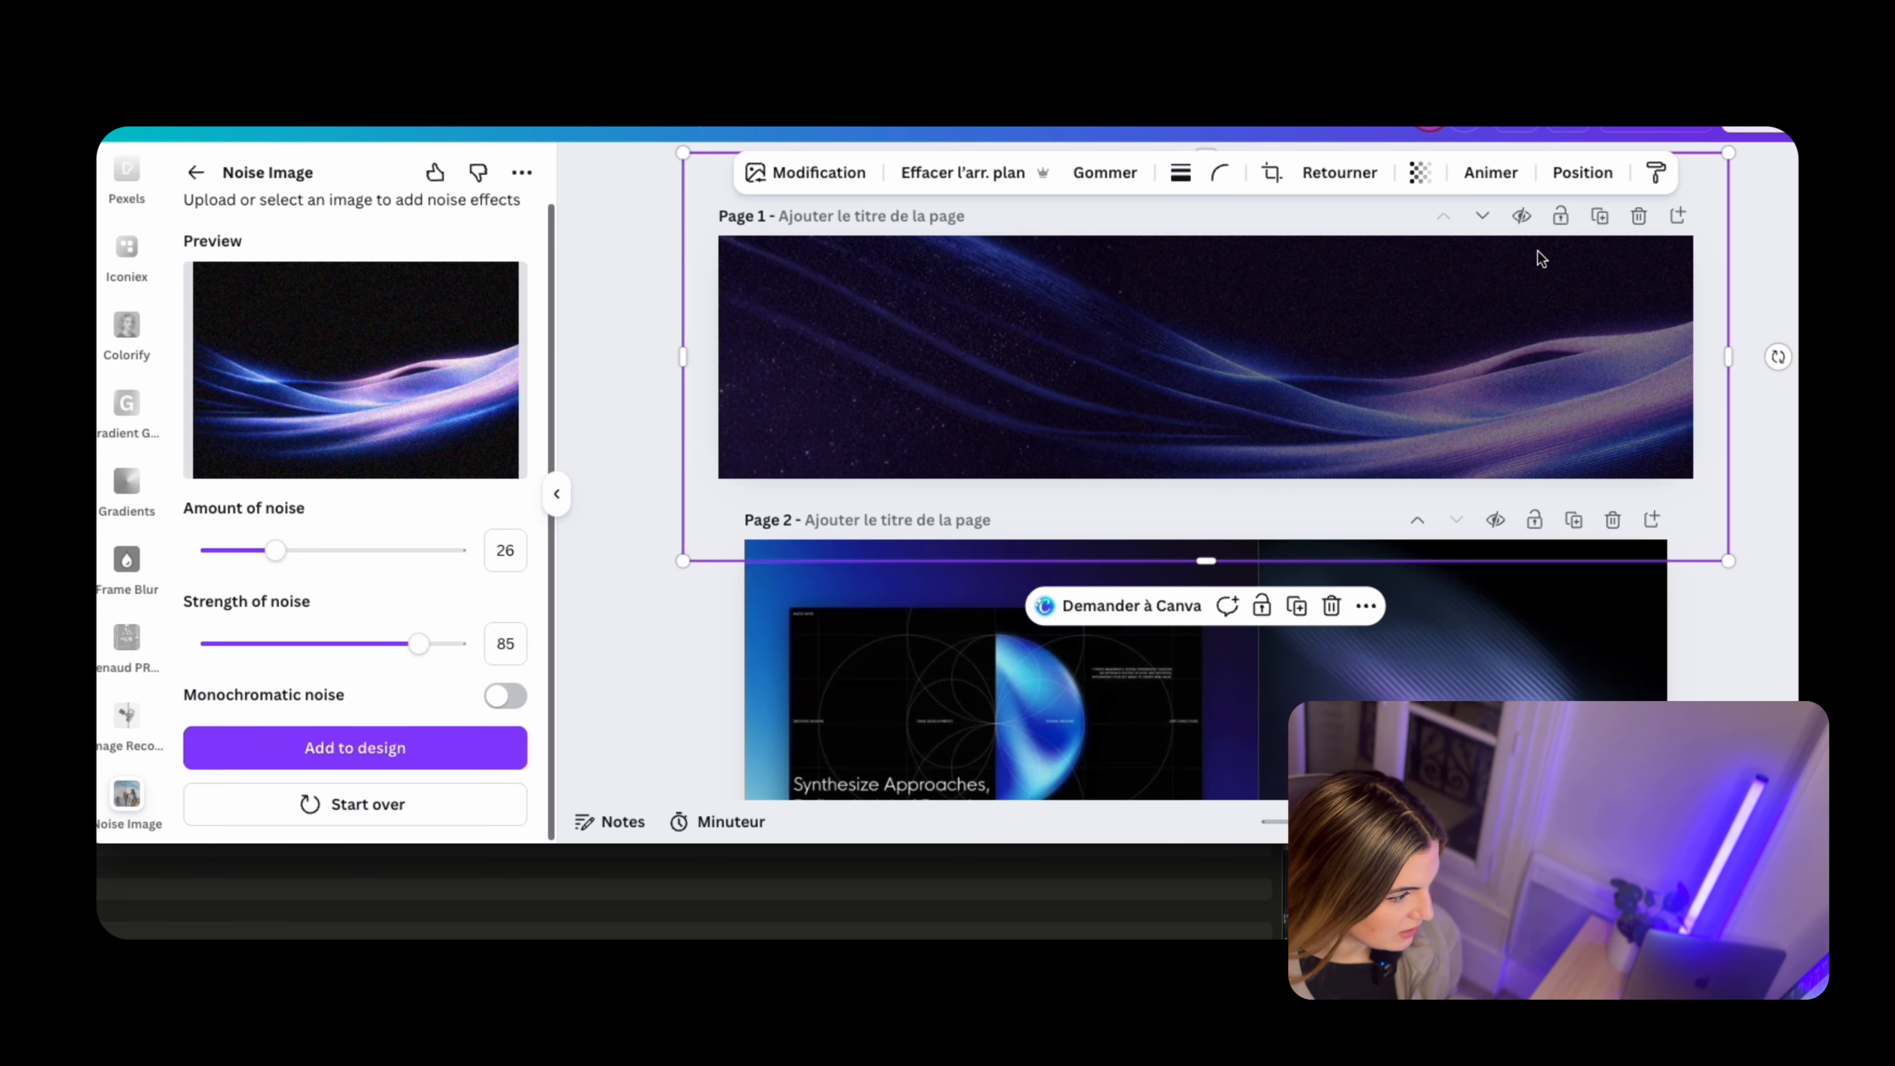
pyautogui.moveTo(1729, 152); pyautogui.dragTo(1754, 149)
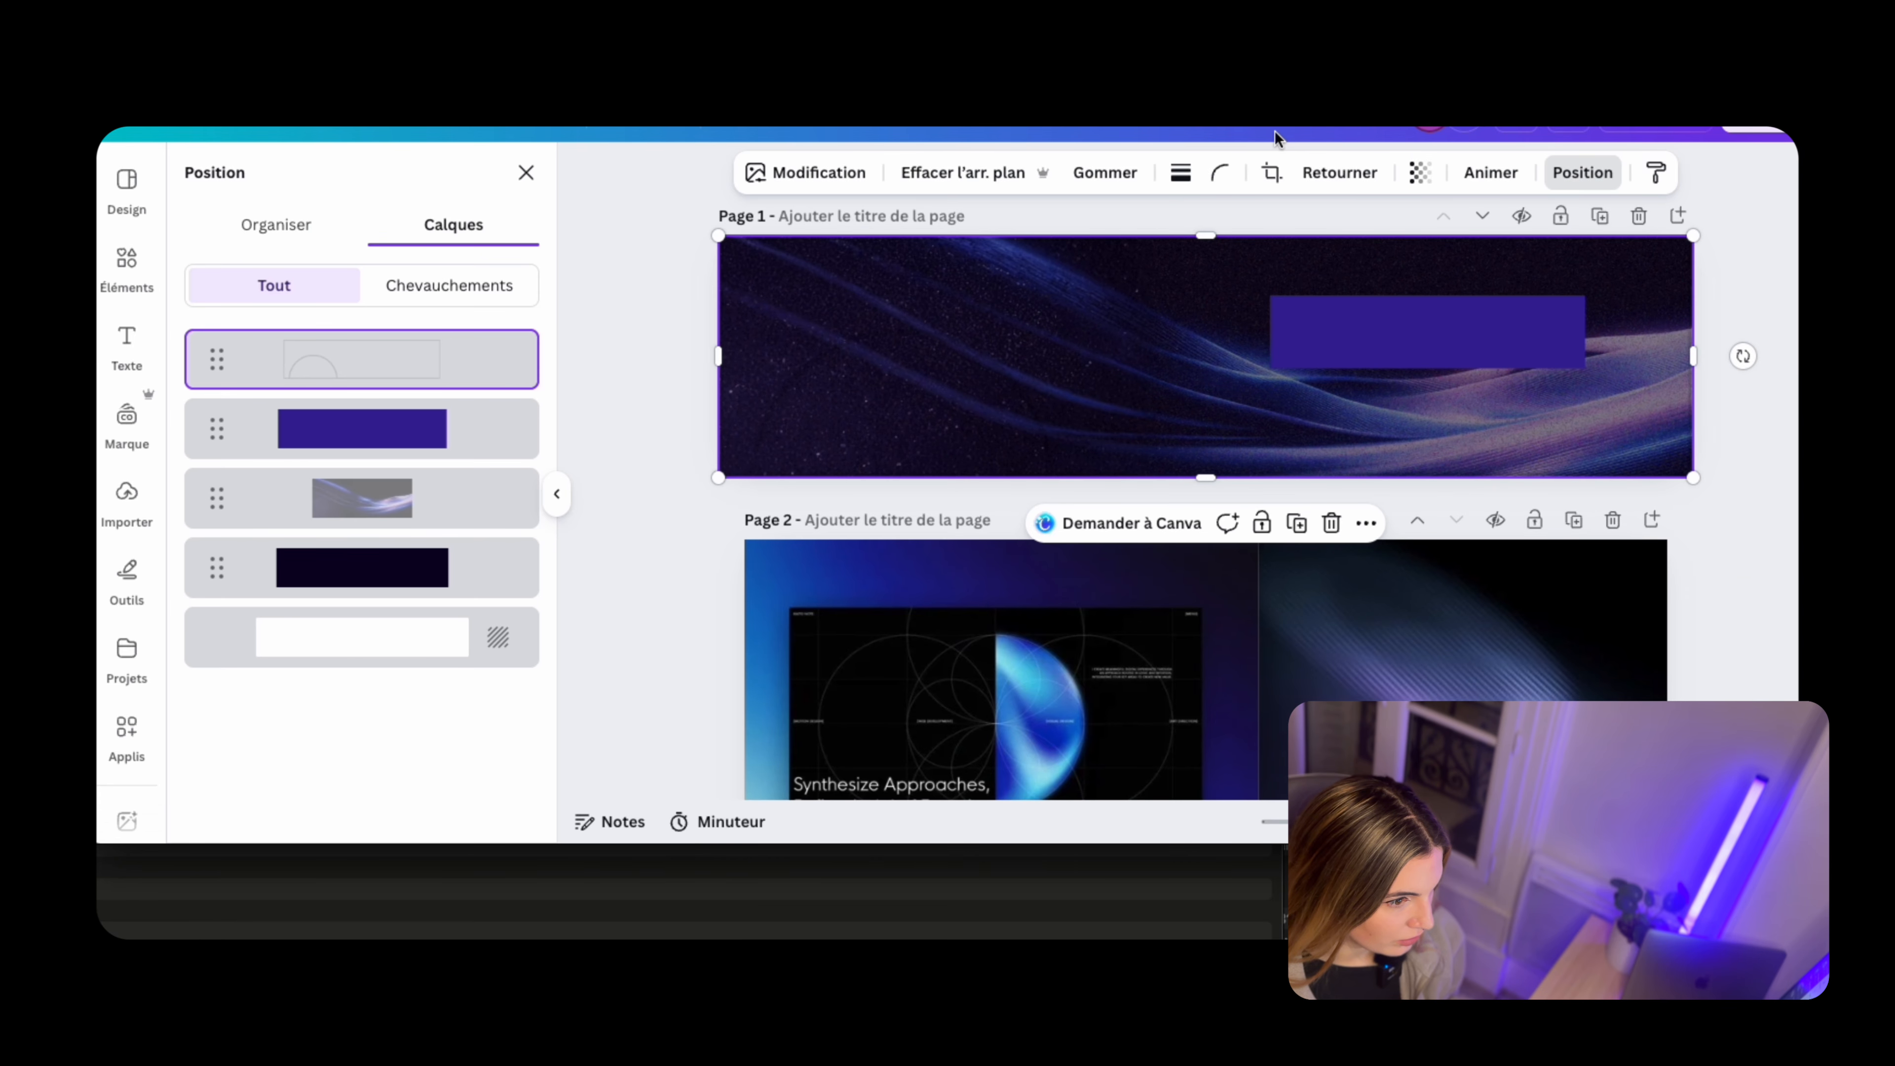
# Set the banner template outline's transparency to 100 and lock its layer on page 1
pyautogui.click(1420, 172)
pyautogui.moveTo(1324, 261); pyautogui.dragTo(1397, 261)
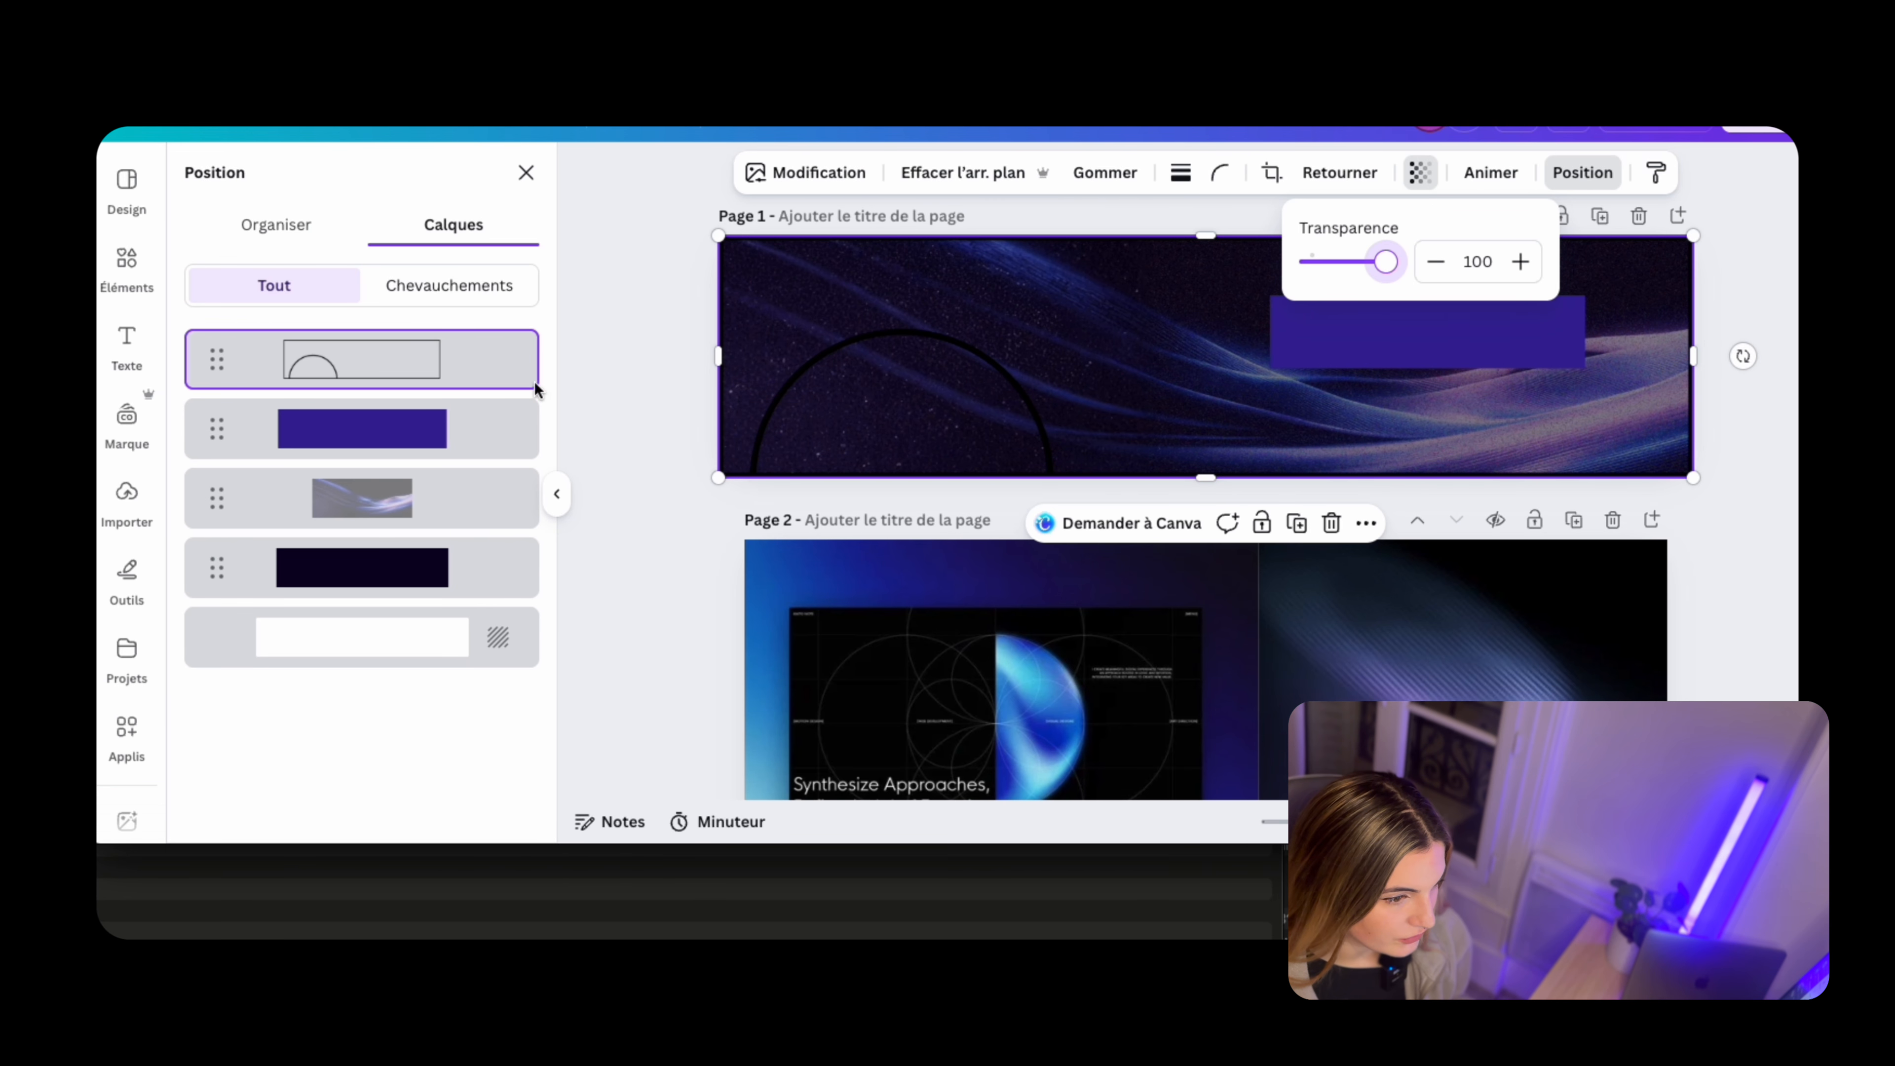
pyautogui.click(519, 344)
pyautogui.moveTo(656, 626)
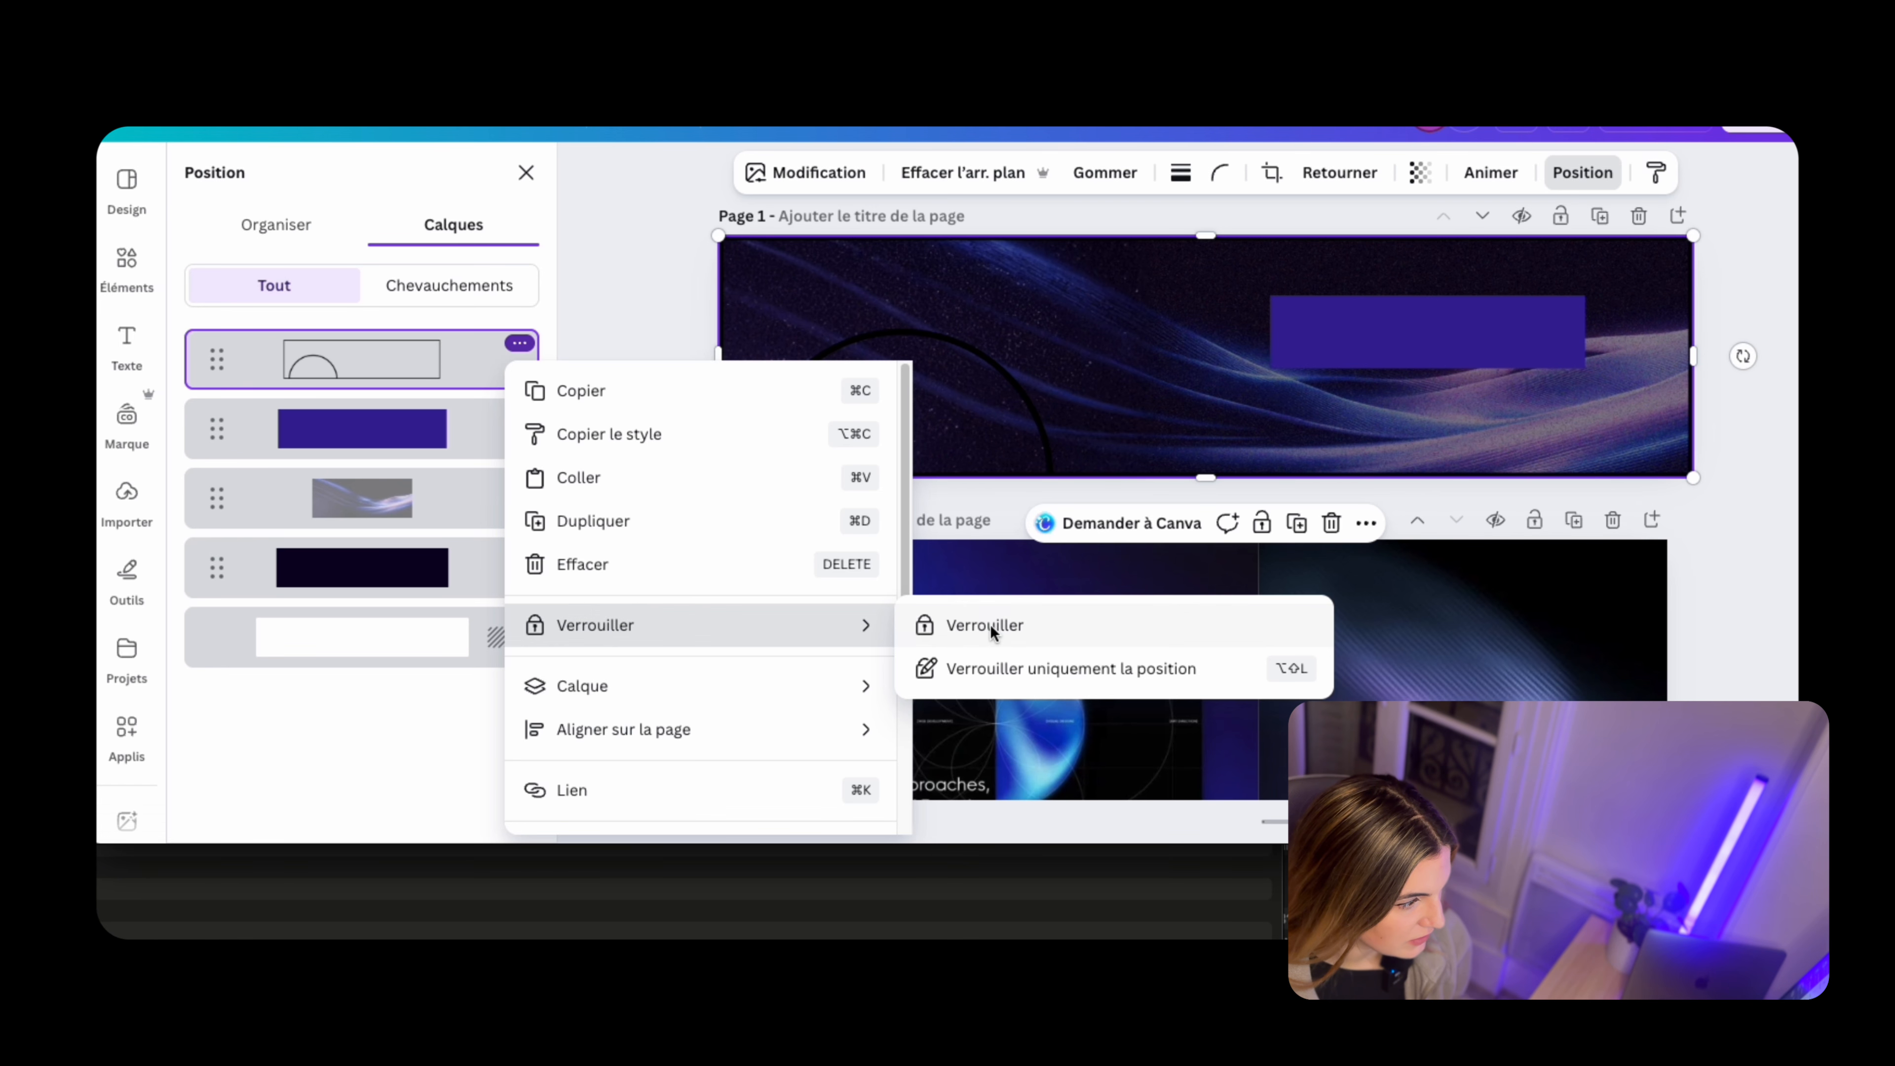
pyautogui.click(952, 623)
# Bring the purple rectangle above the template outline and enlarge it to fill the banner area right of the profile circle
pyautogui.moveTo(428, 429); pyautogui.dragTo(432, 332)
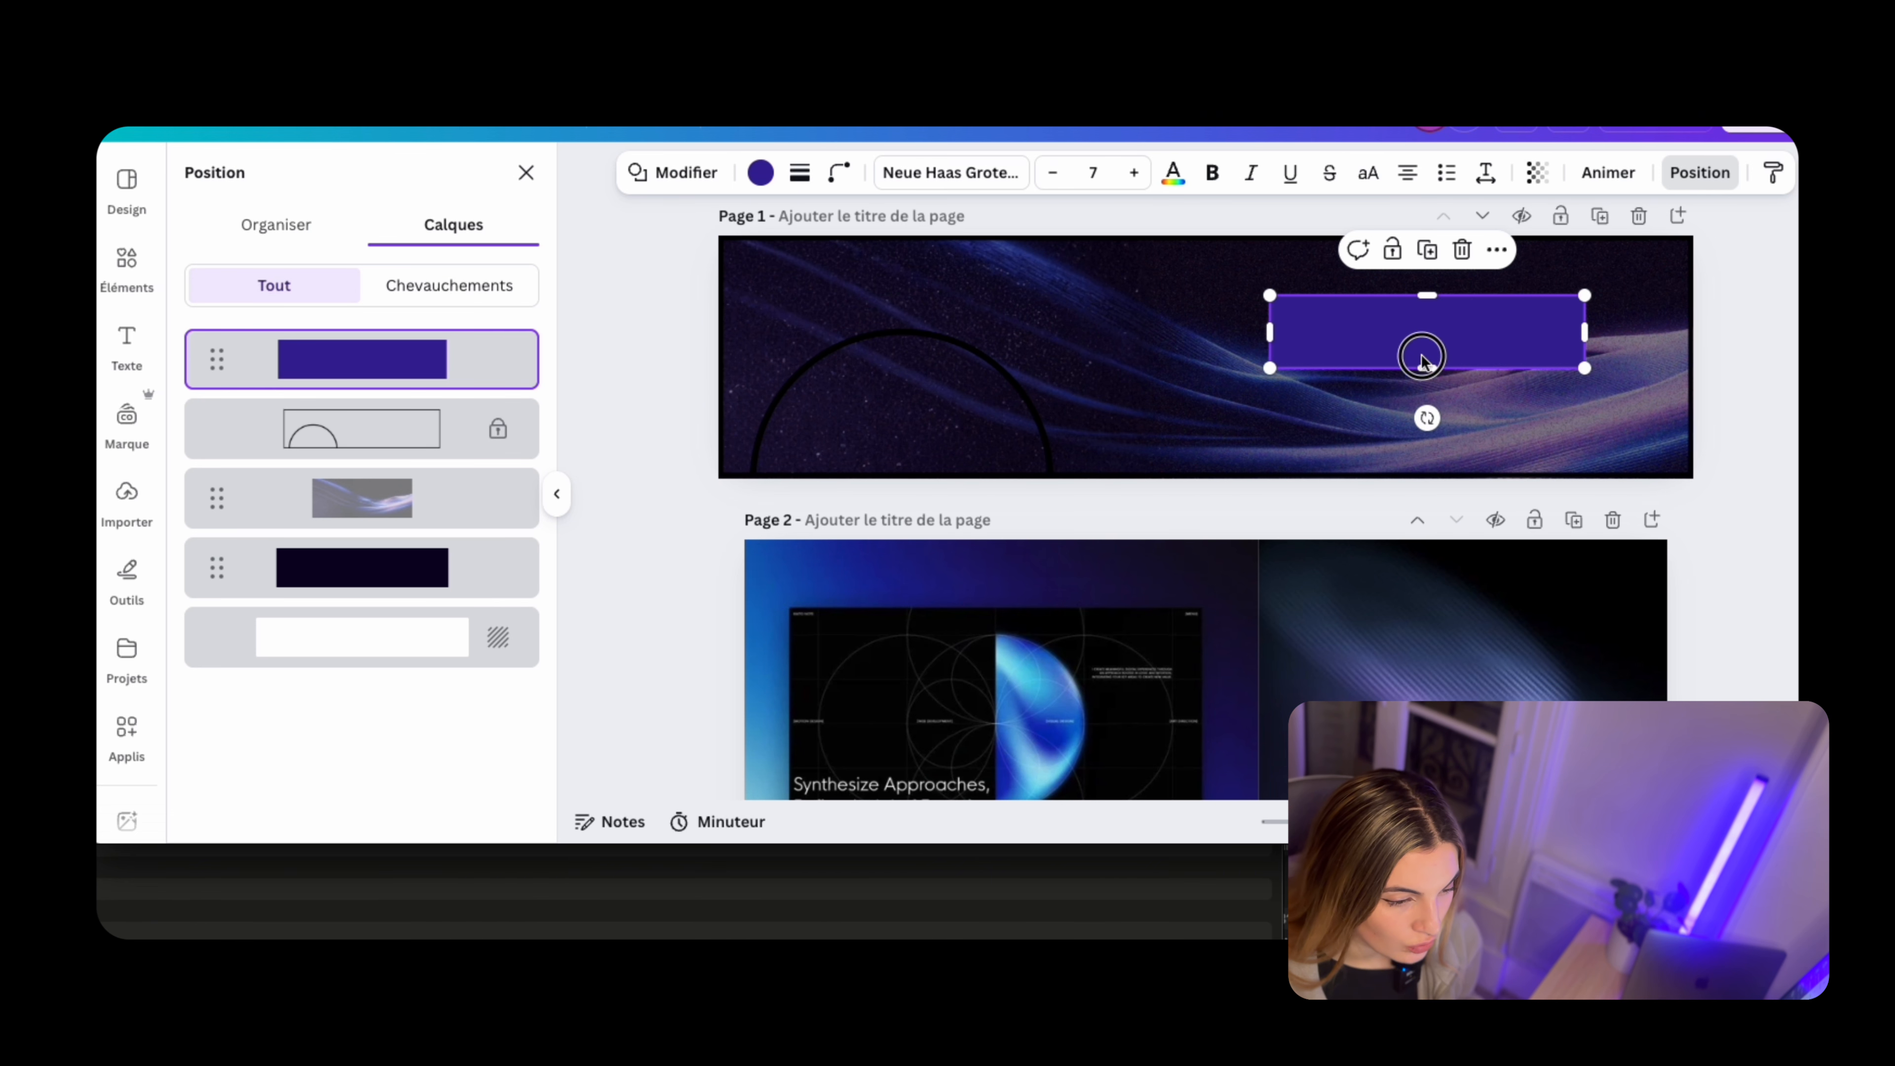
pyautogui.moveTo(1421, 356); pyautogui.dragTo(1379, 453)
pyautogui.moveTo(1459, 394); pyautogui.dragTo(1640, 347)
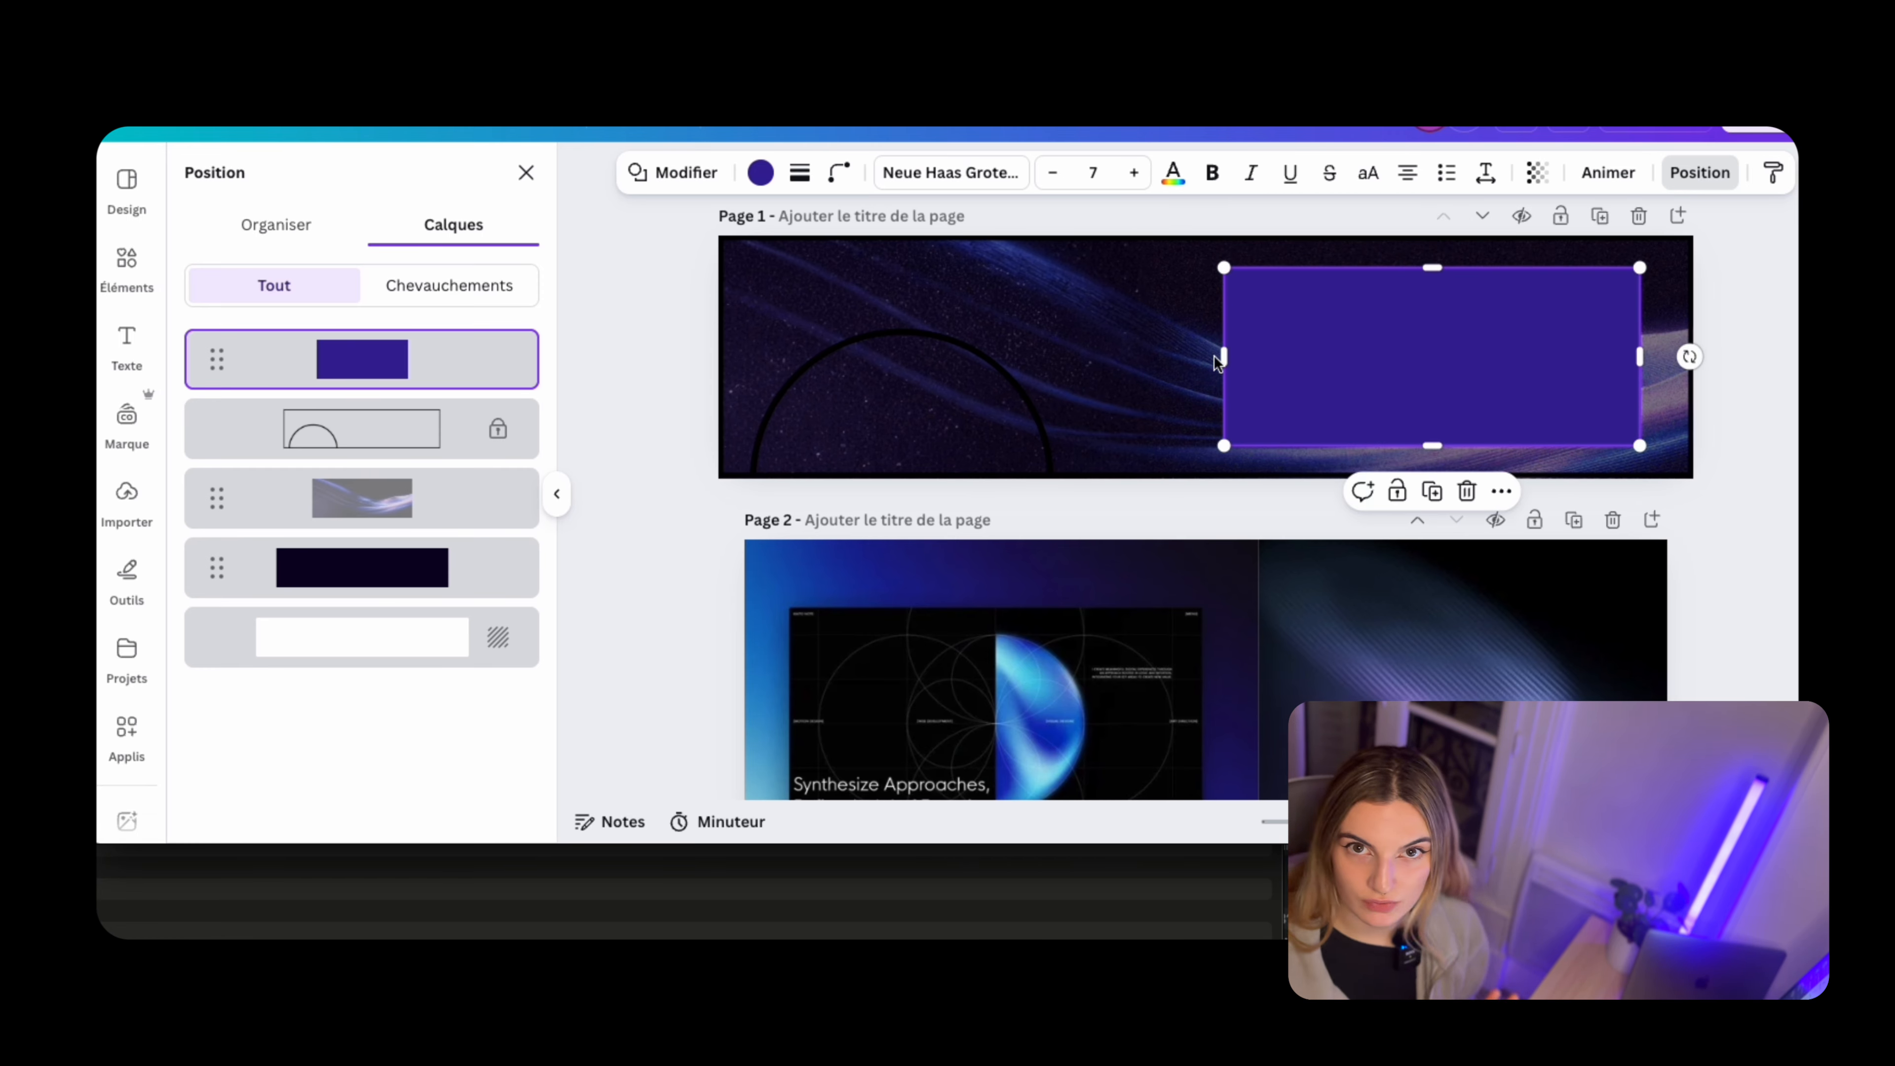
pyautogui.moveTo(1200, 349); pyautogui.dragTo(1106, 353)
pyautogui.moveTo(1445, 355); pyautogui.dragTo(1468, 367)
pyautogui.click(1778, 383)
pyautogui.click(1363, 368)
pyautogui.click(1669, 393)
# Set the purple rectangle's transparency to 22 on the page 1 banner
pyautogui.click(1448, 291)
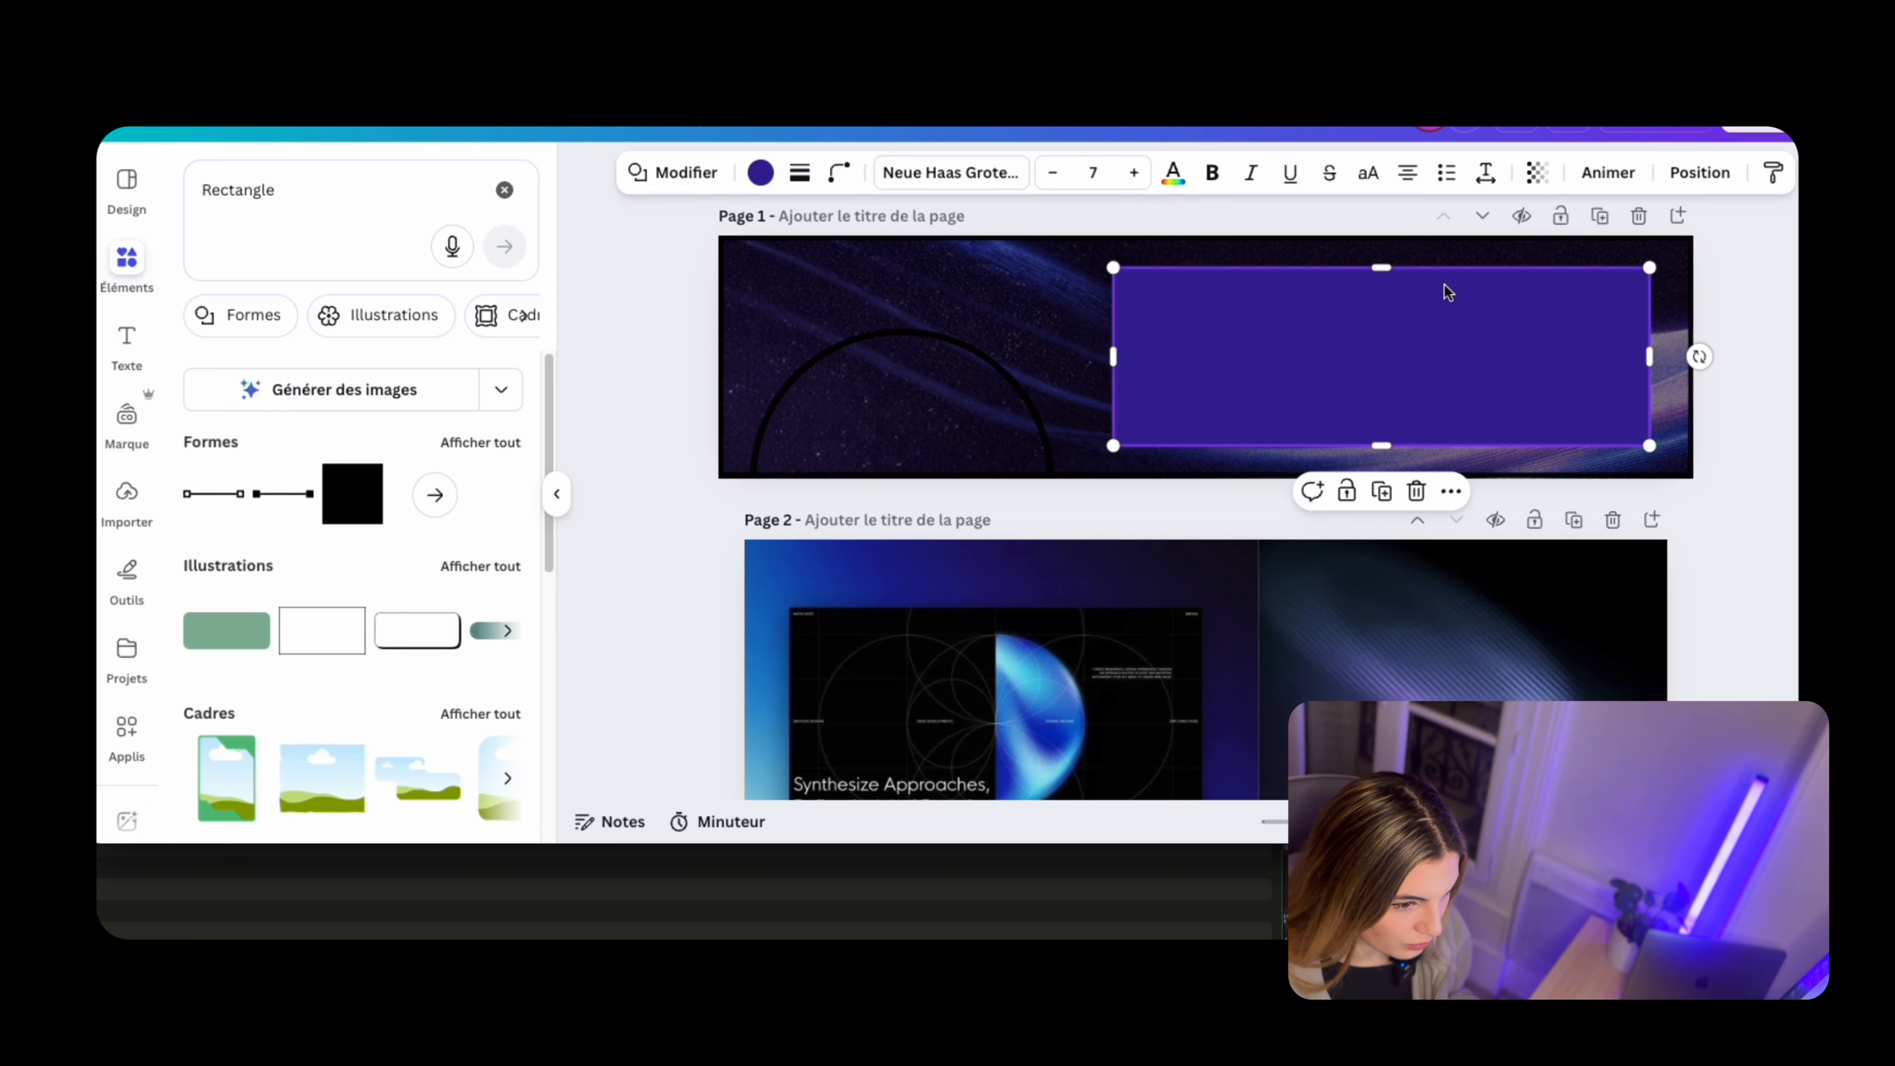
pyautogui.click(1536, 172)
pyautogui.moveTo(1511, 261); pyautogui.dragTo(1450, 261)
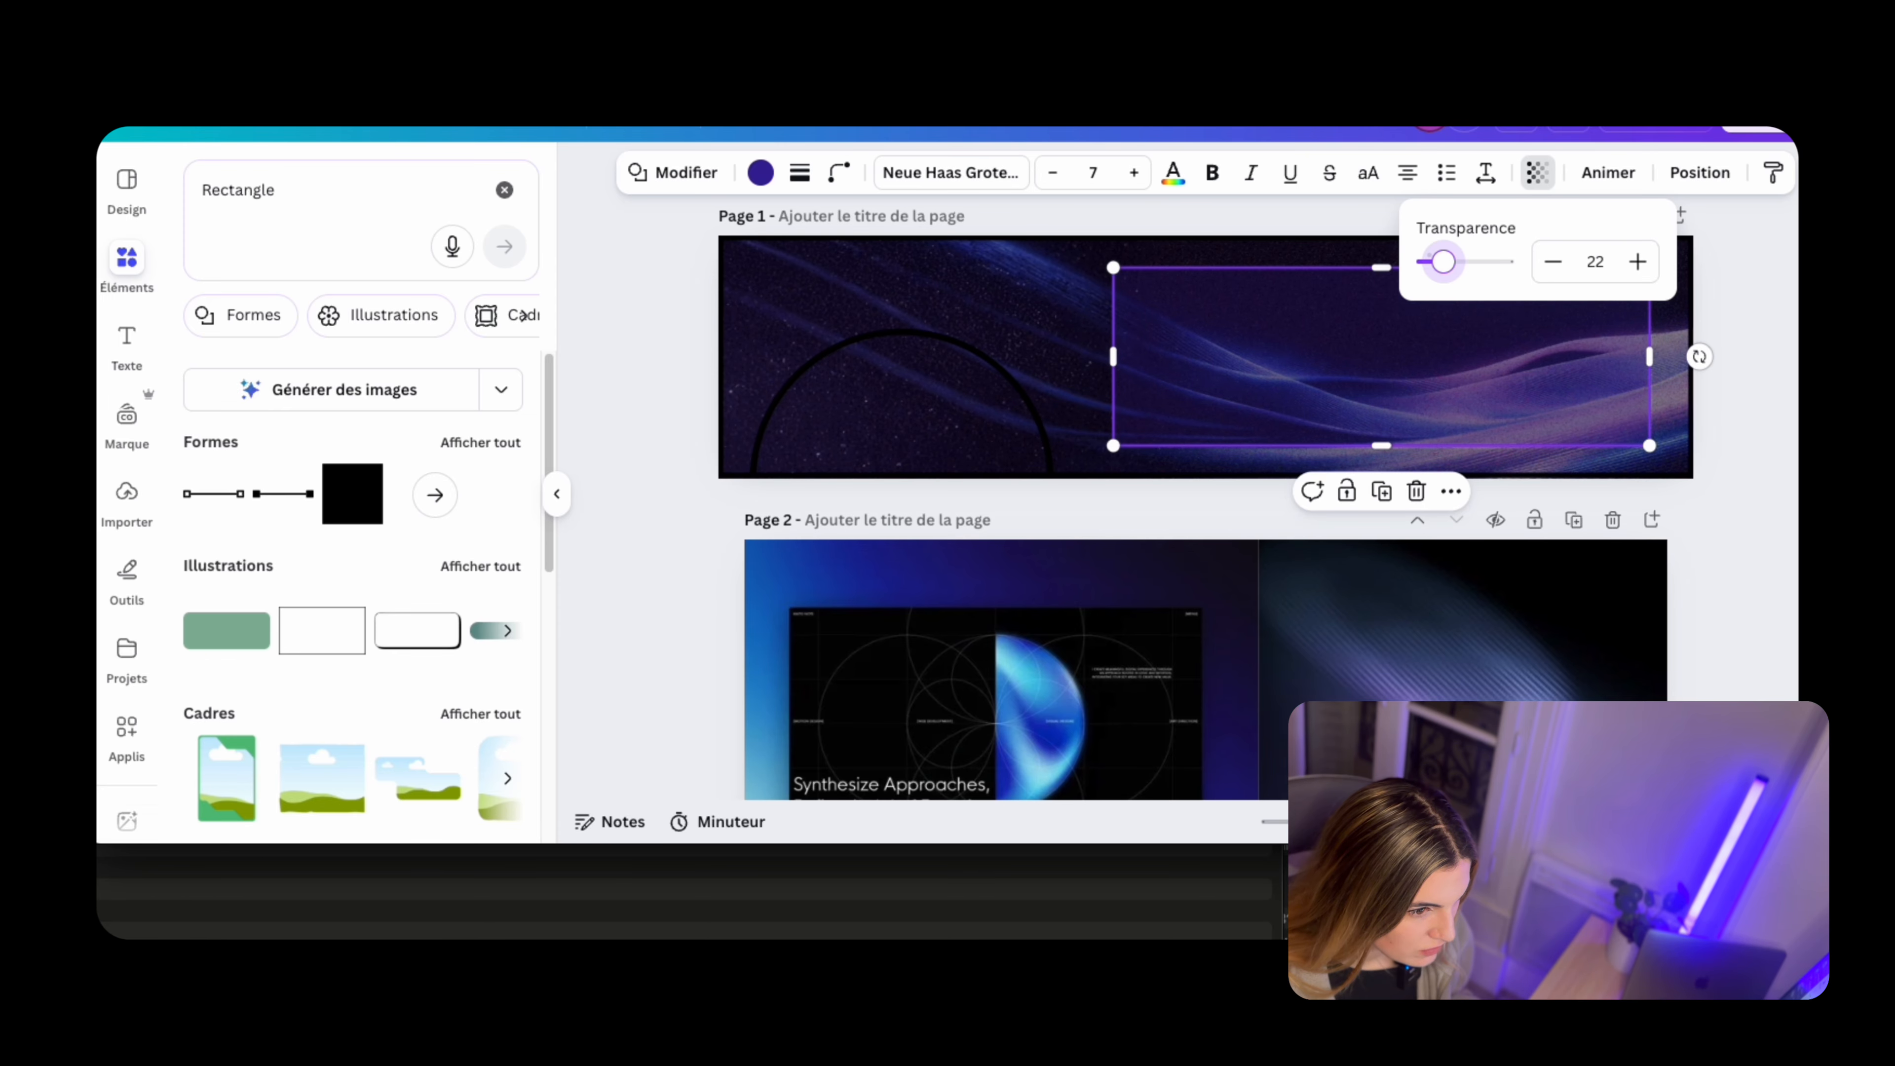
pyautogui.click(1391, 597)
pyautogui.click(1400, 361)
pyautogui.moveTo(1539, 398); pyautogui.dragTo(1537, 392)
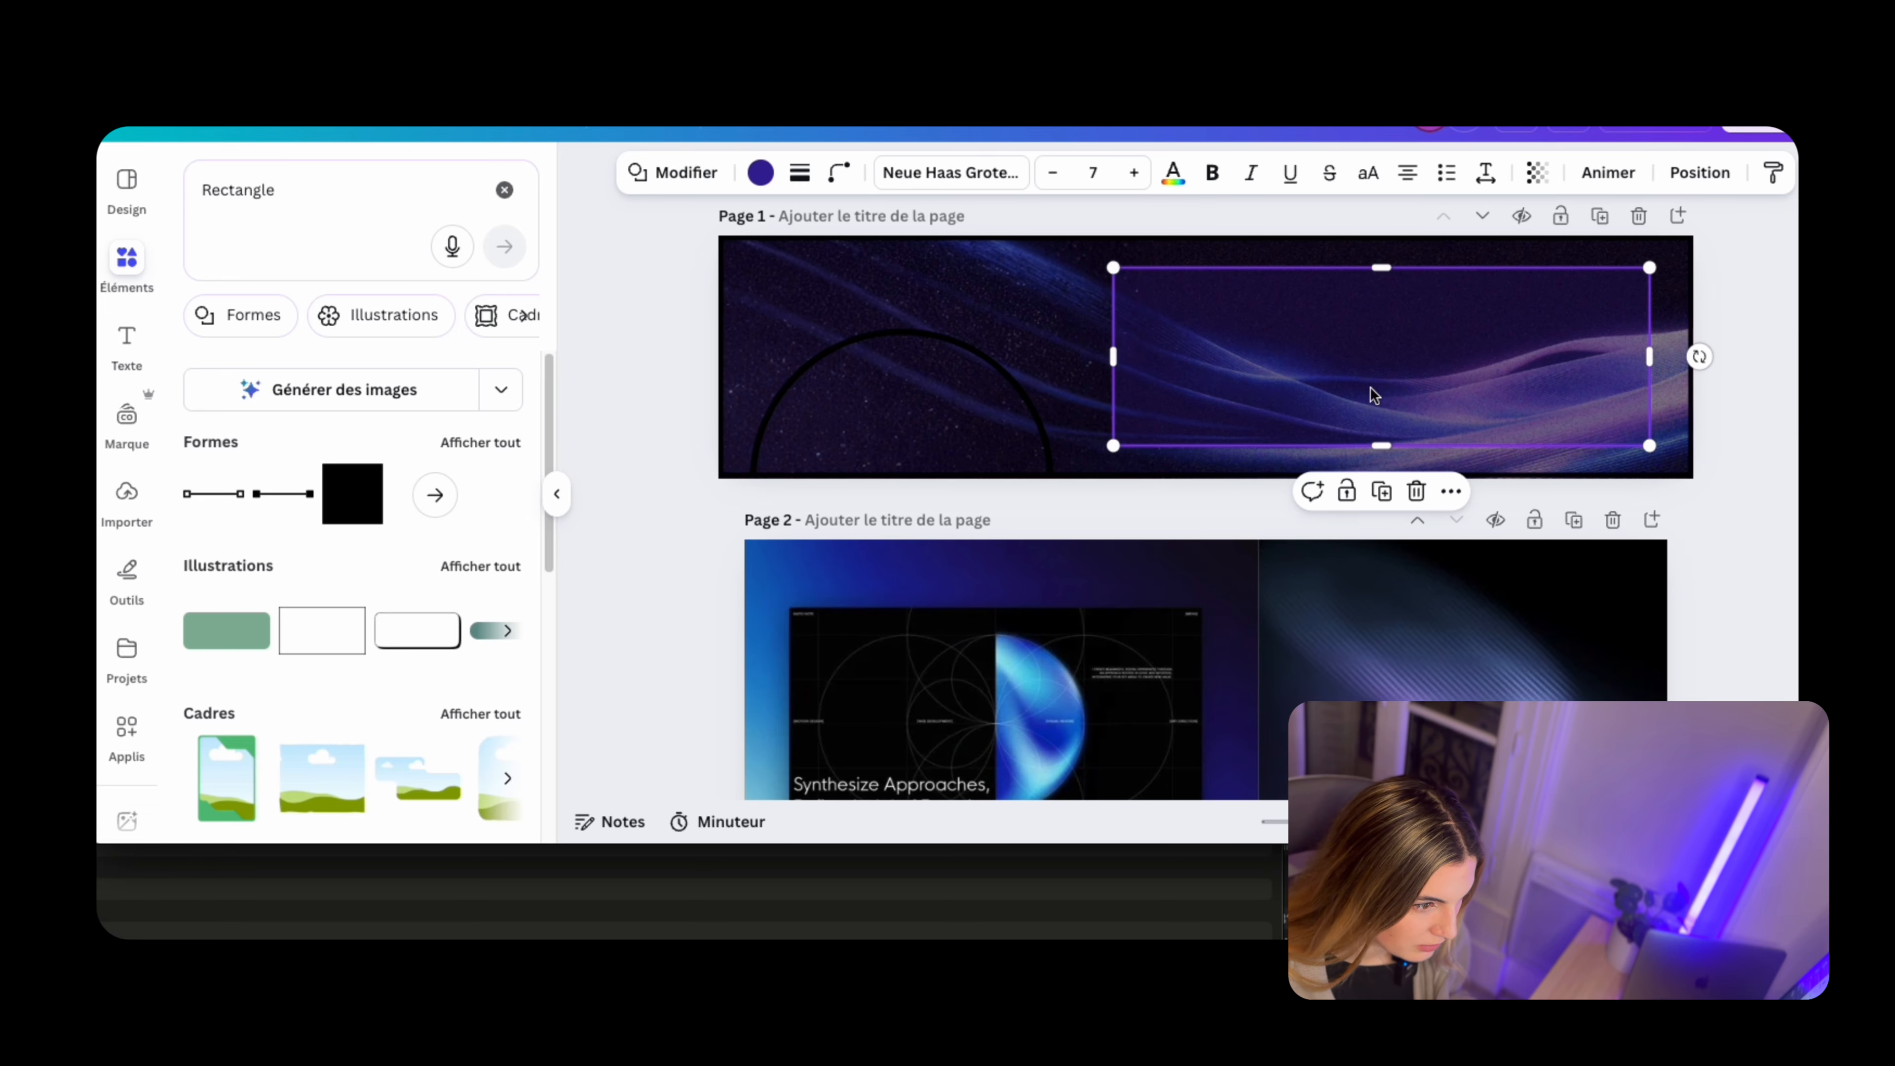
# Increase the corner rounding of the translucent purple rectangle
pyautogui.click(838, 172)
pyautogui.moveTo(722, 261); pyautogui.dragTo(786, 261)
pyautogui.click(1593, 375)
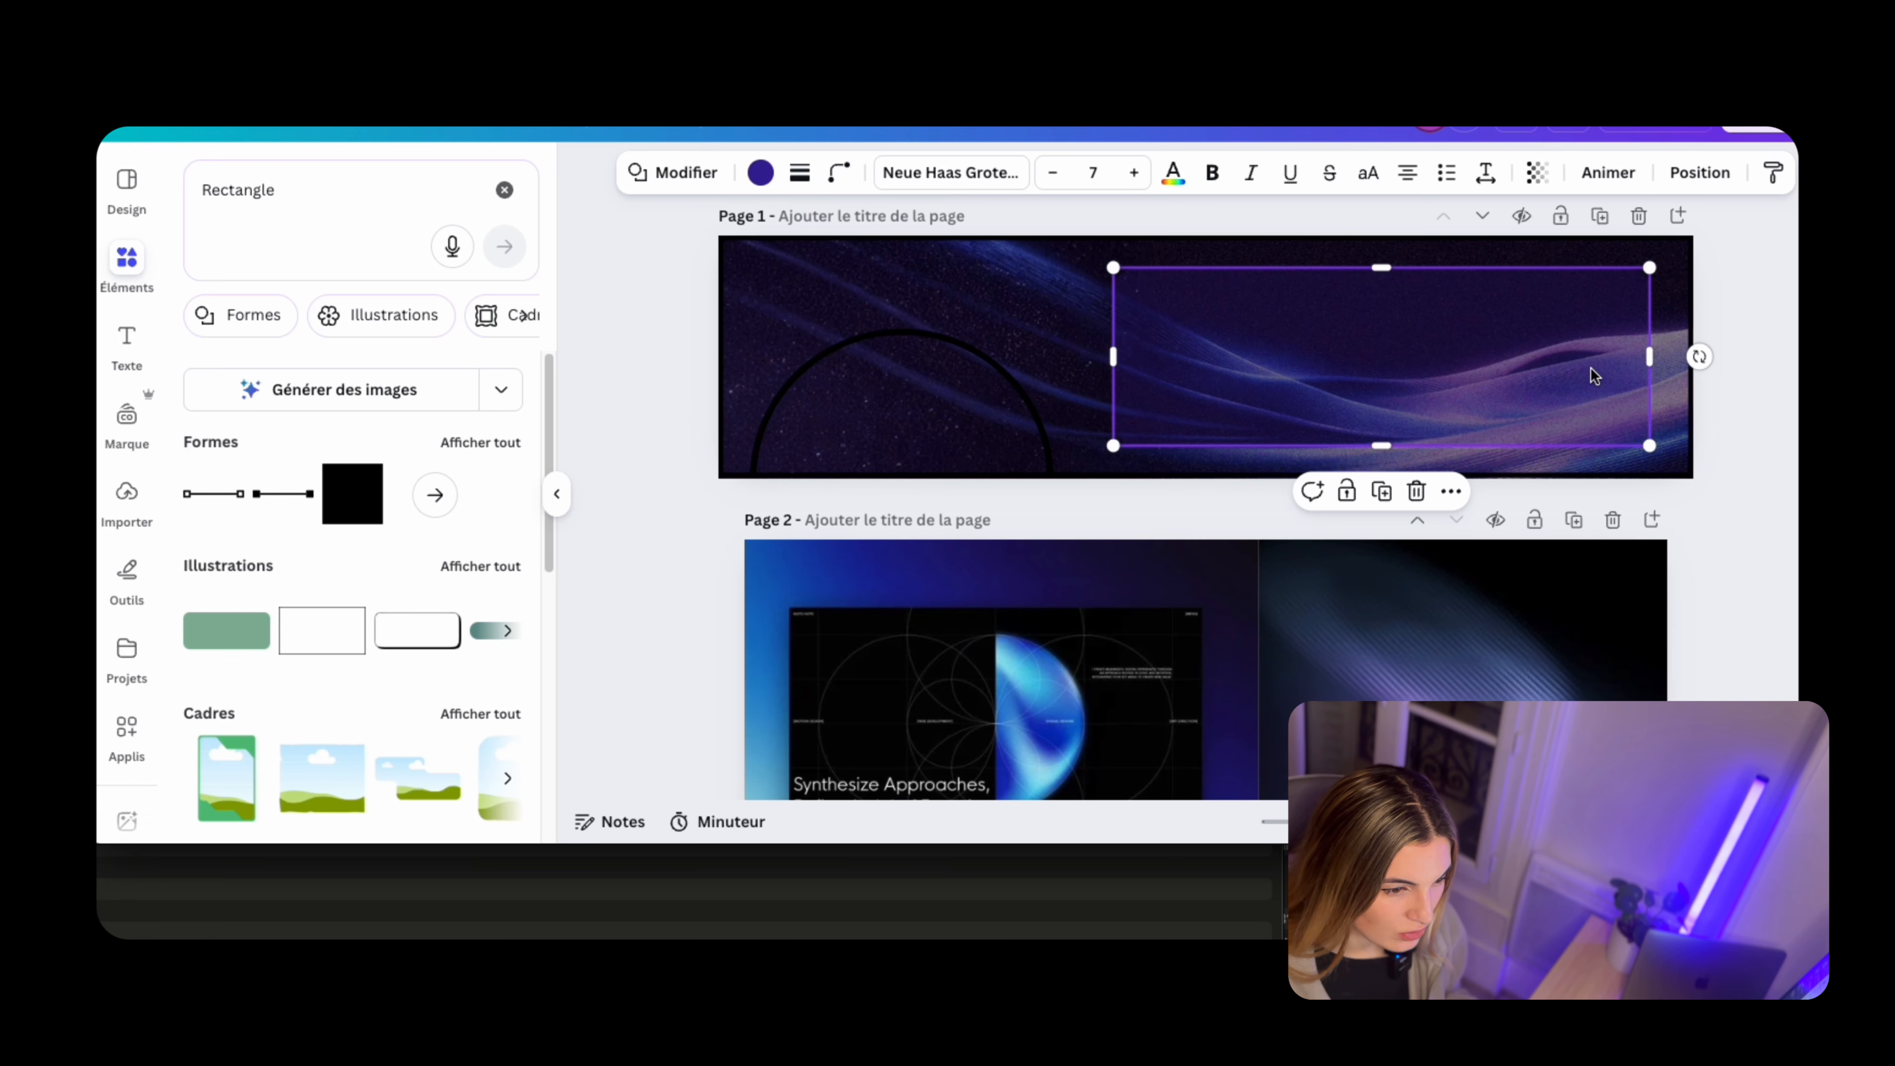
# Duplicate the translucent purple rectangle, place the copy exactly over the original and give it a solid outline
pyautogui.click(1752, 337)
pyautogui.click(1409, 368)
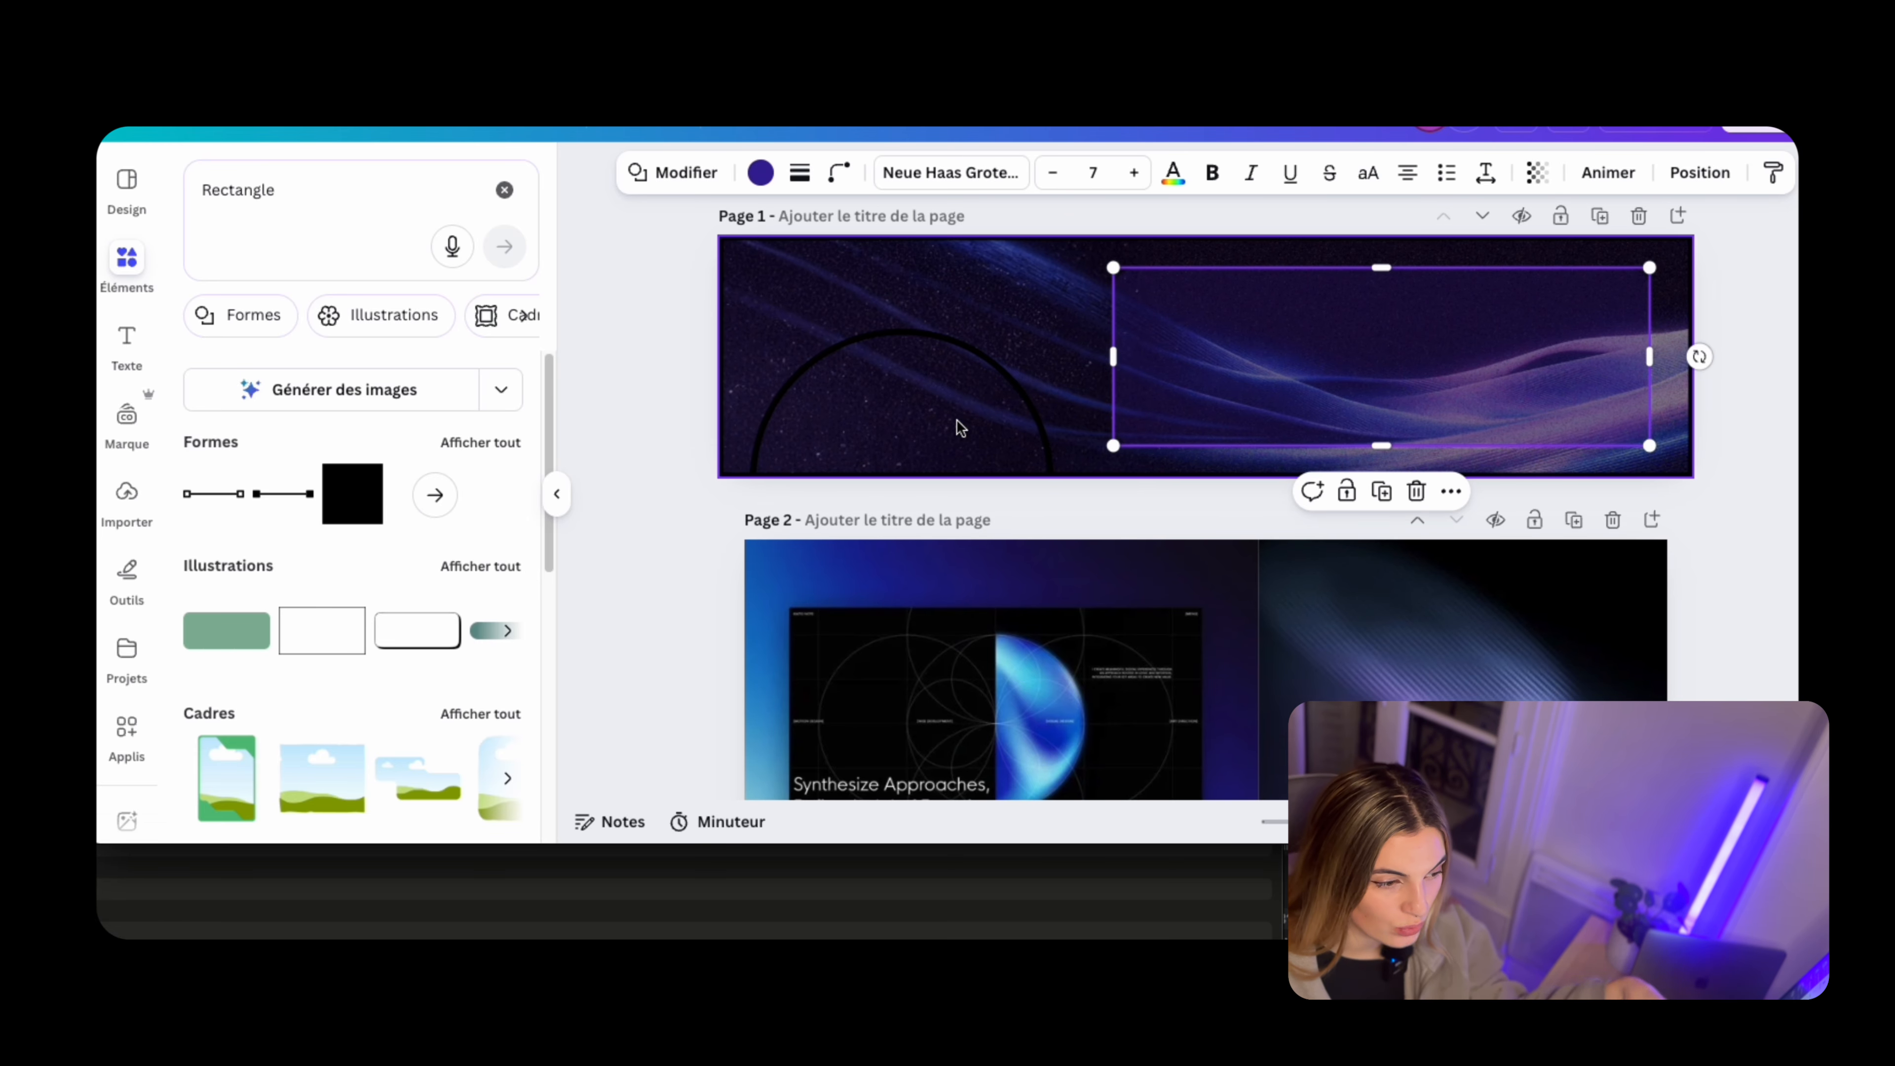
pyautogui.press('super+d')
pyautogui.moveTo(1240, 316); pyautogui.dragTo(1230, 307)
pyautogui.click(799, 172)
pyautogui.click(763, 246)
# Give the rectangle copy's outline a gradient from the dark purple to white #FFFFFF
pyautogui.click(779, 172)
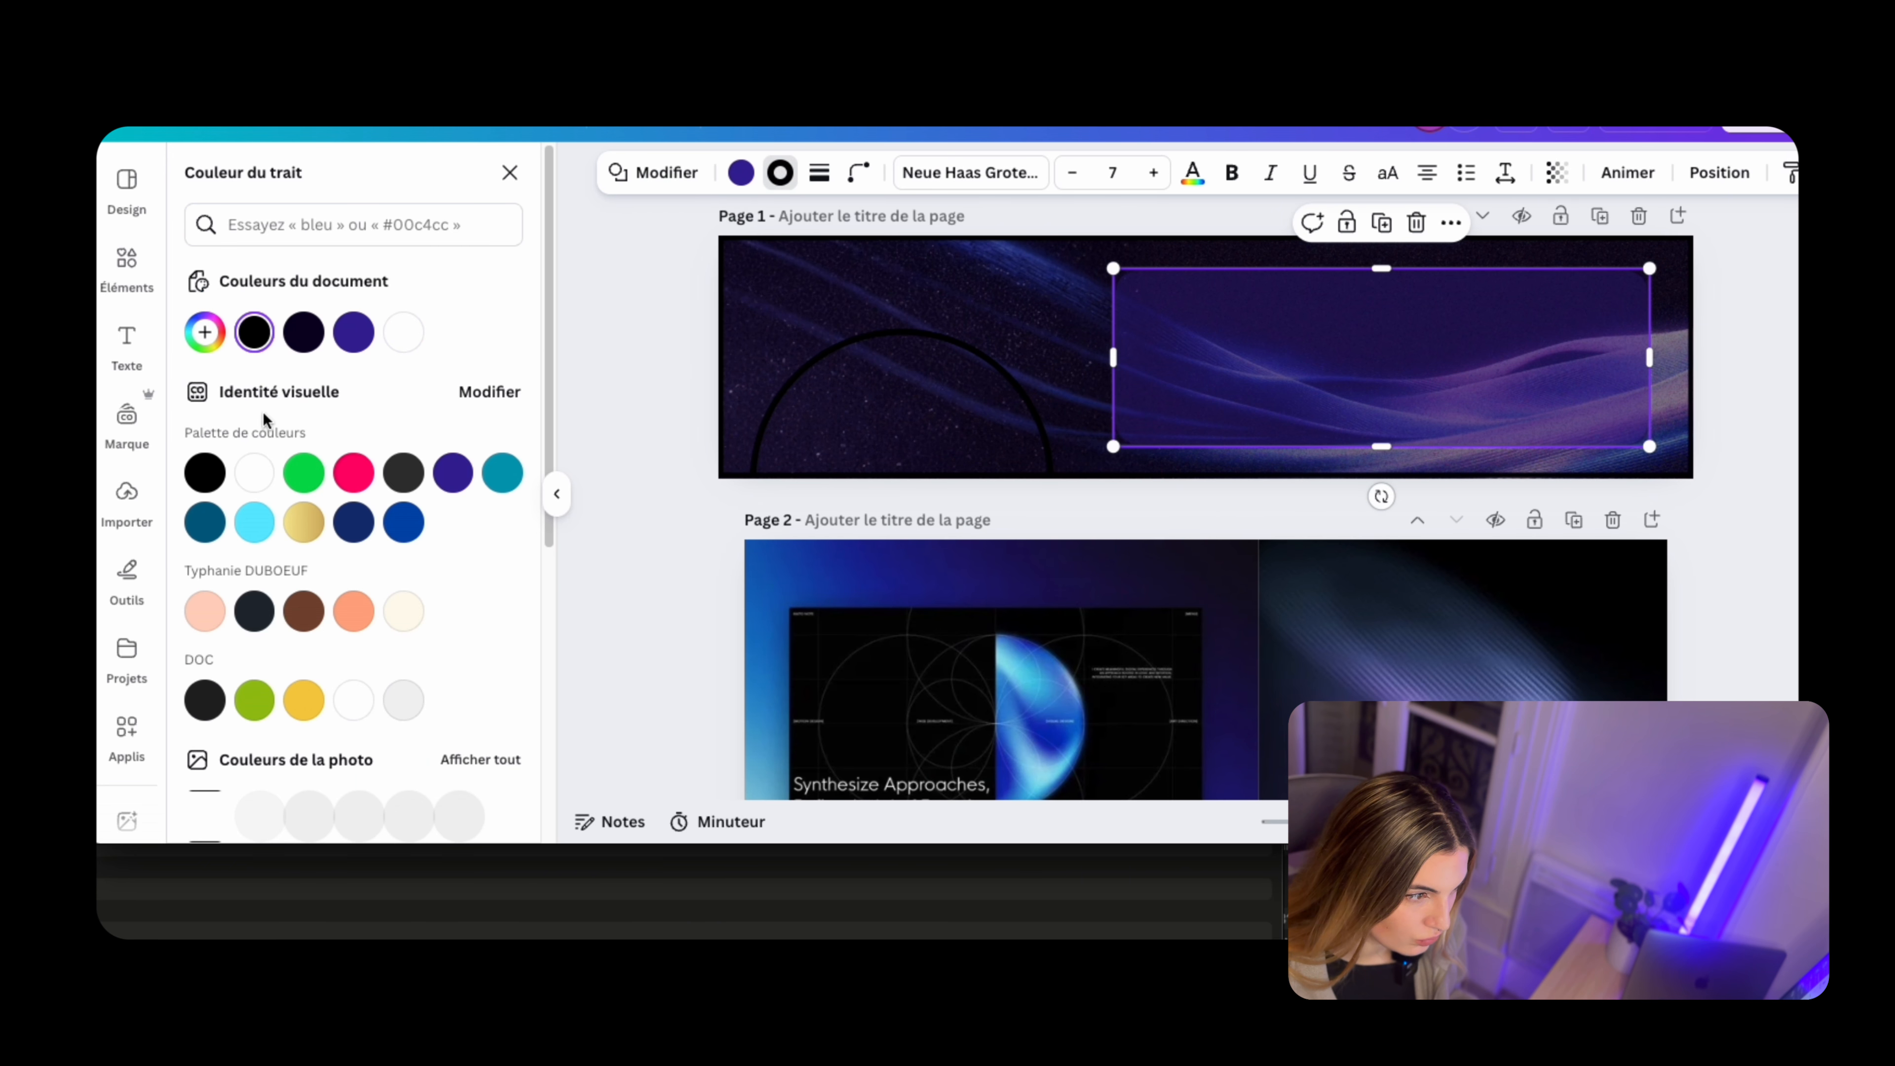
pyautogui.click(356, 334)
pyautogui.click(436, 391)
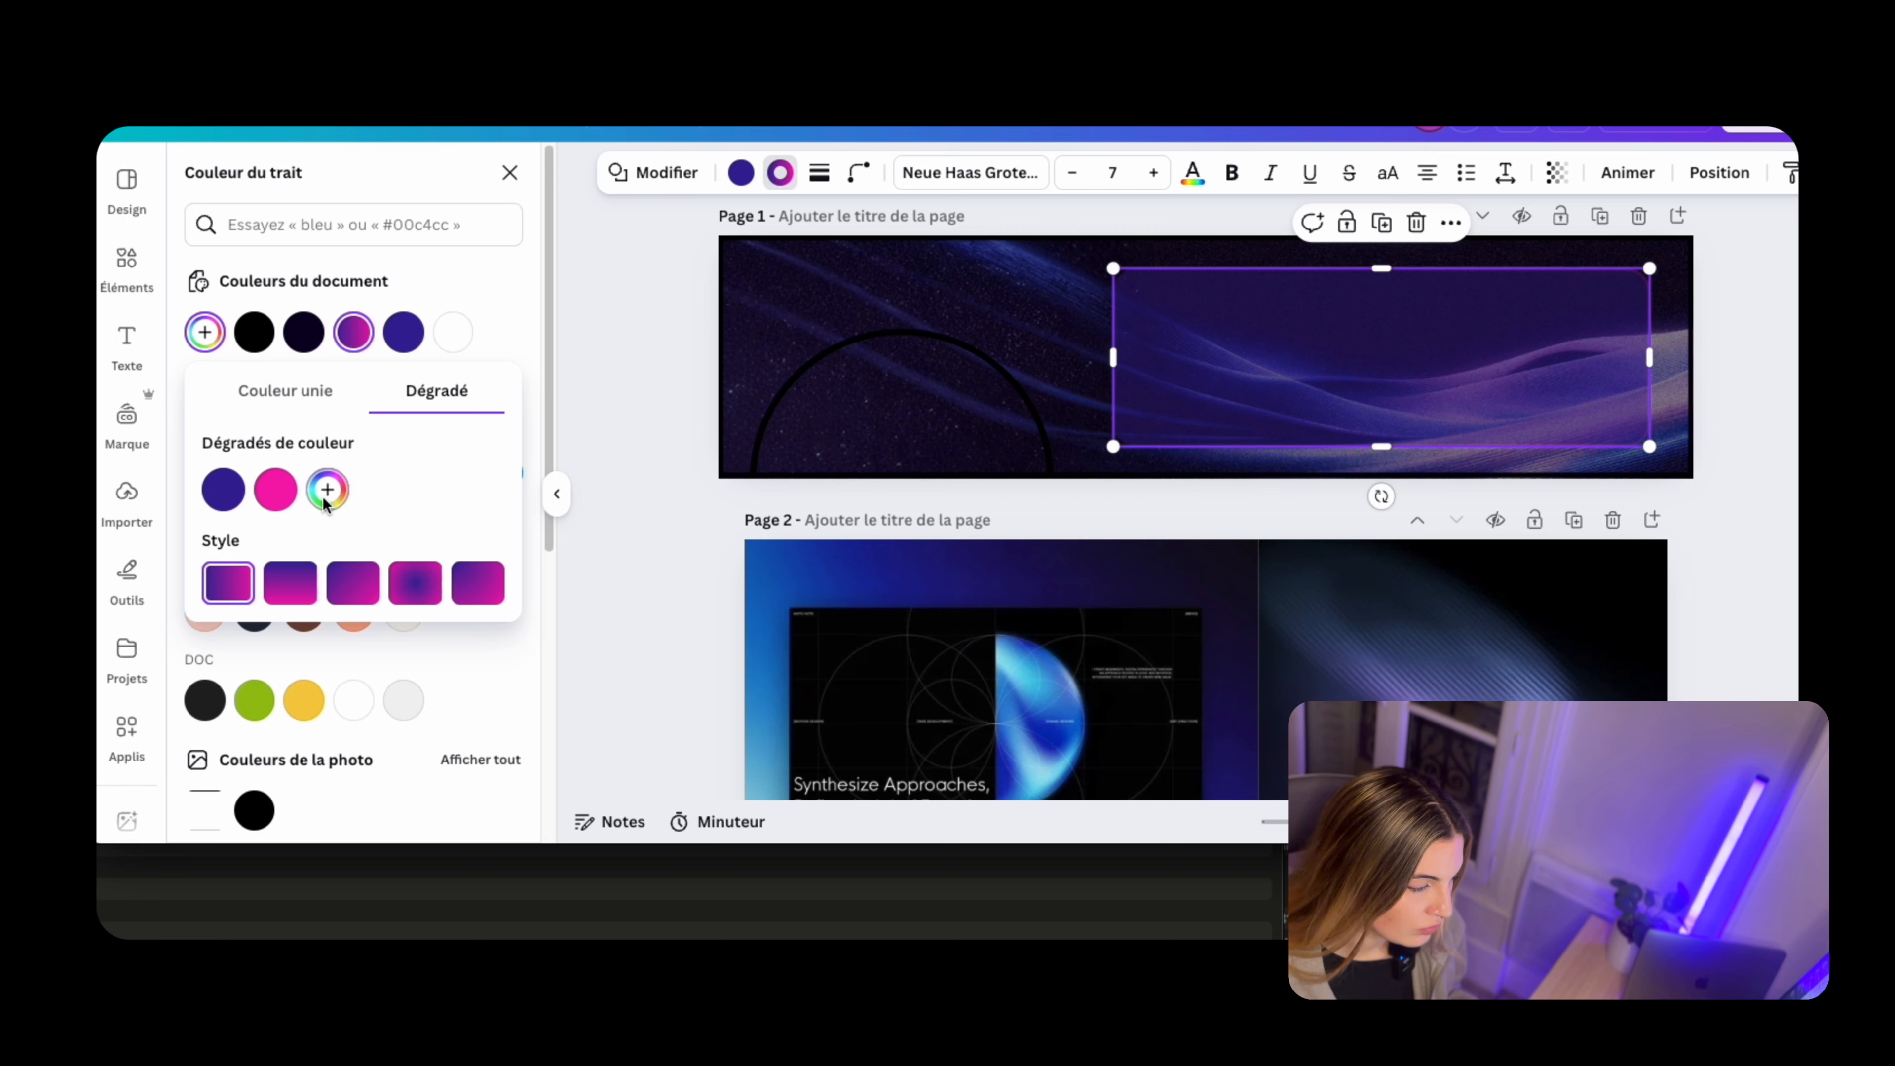
pyautogui.click(275, 489)
pyautogui.moveTo(538, 545); pyautogui.dragTo(275, 542)
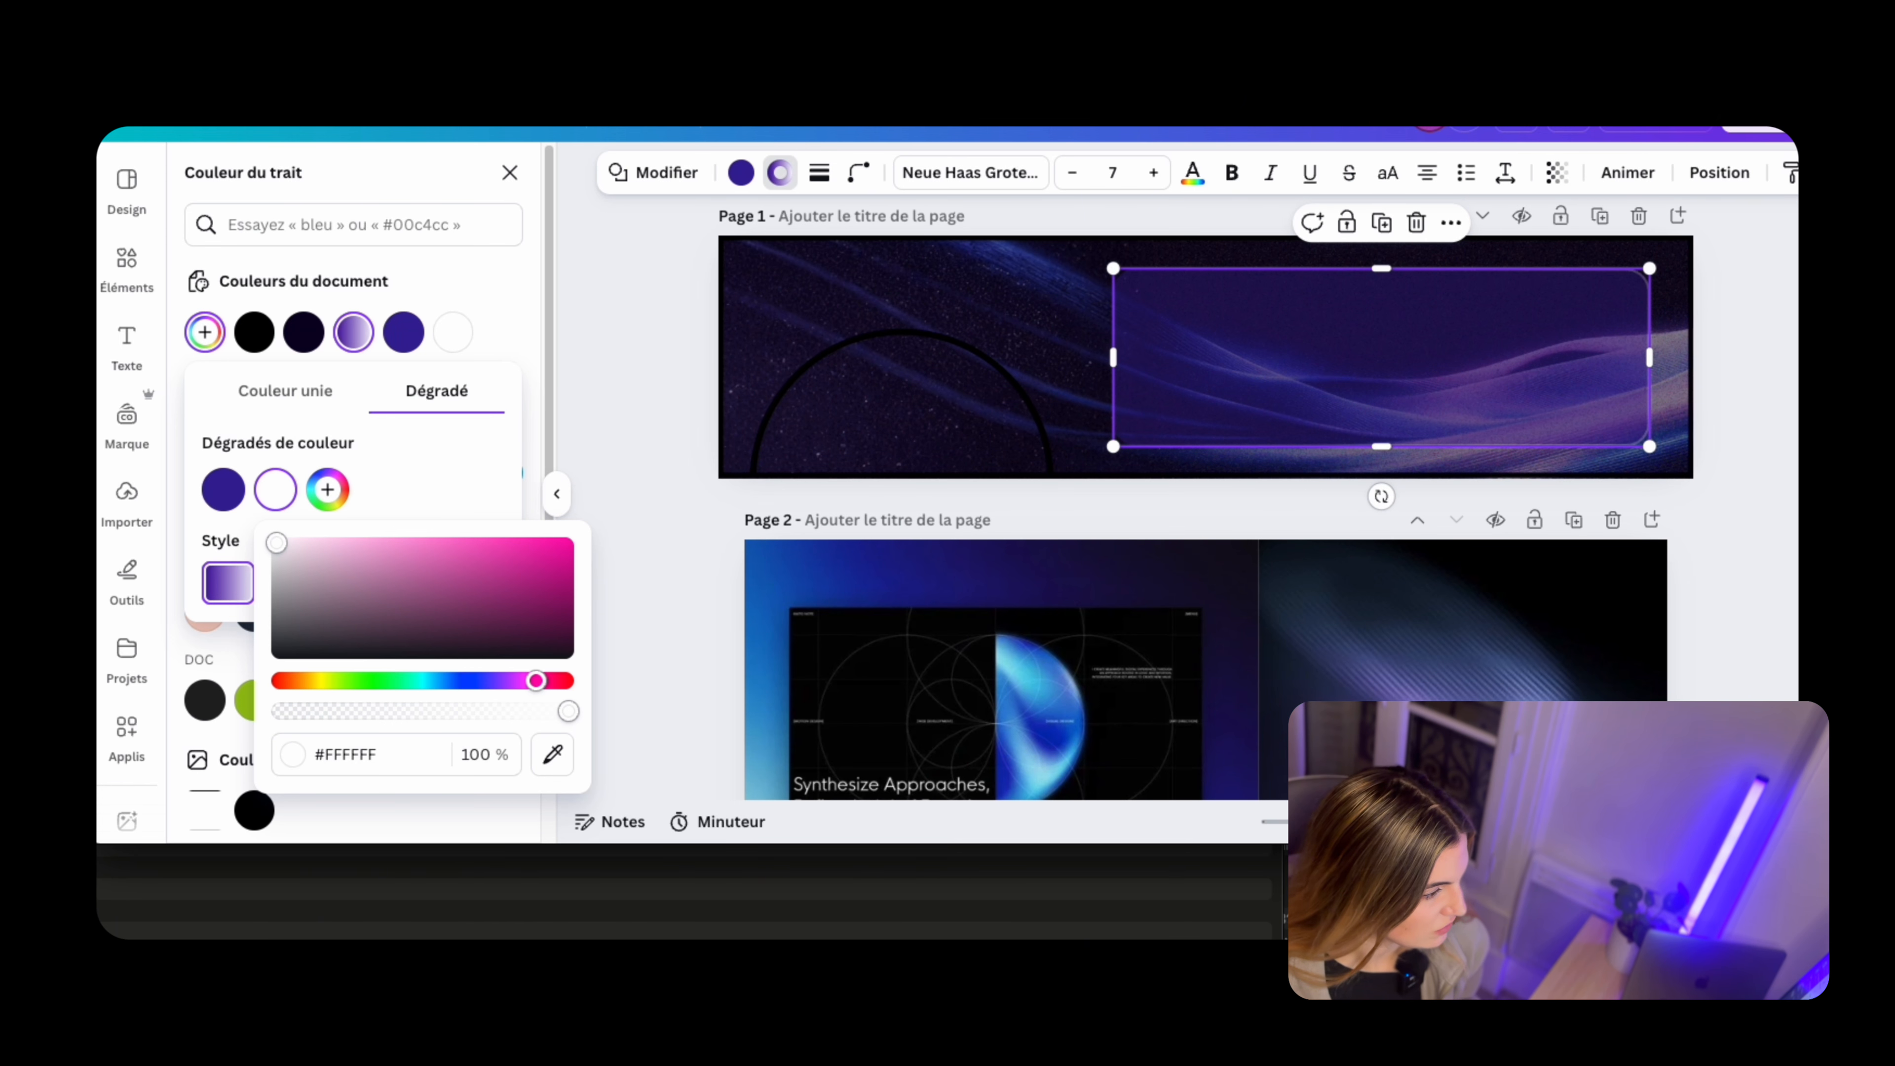
# Make the rectangle copy fully opaque and remove its fill so only the gradient outline remains
pyautogui.click(1557, 174)
pyautogui.moveTo(1468, 250); pyautogui.dragTo(1525, 259)
pyautogui.click(284, 393)
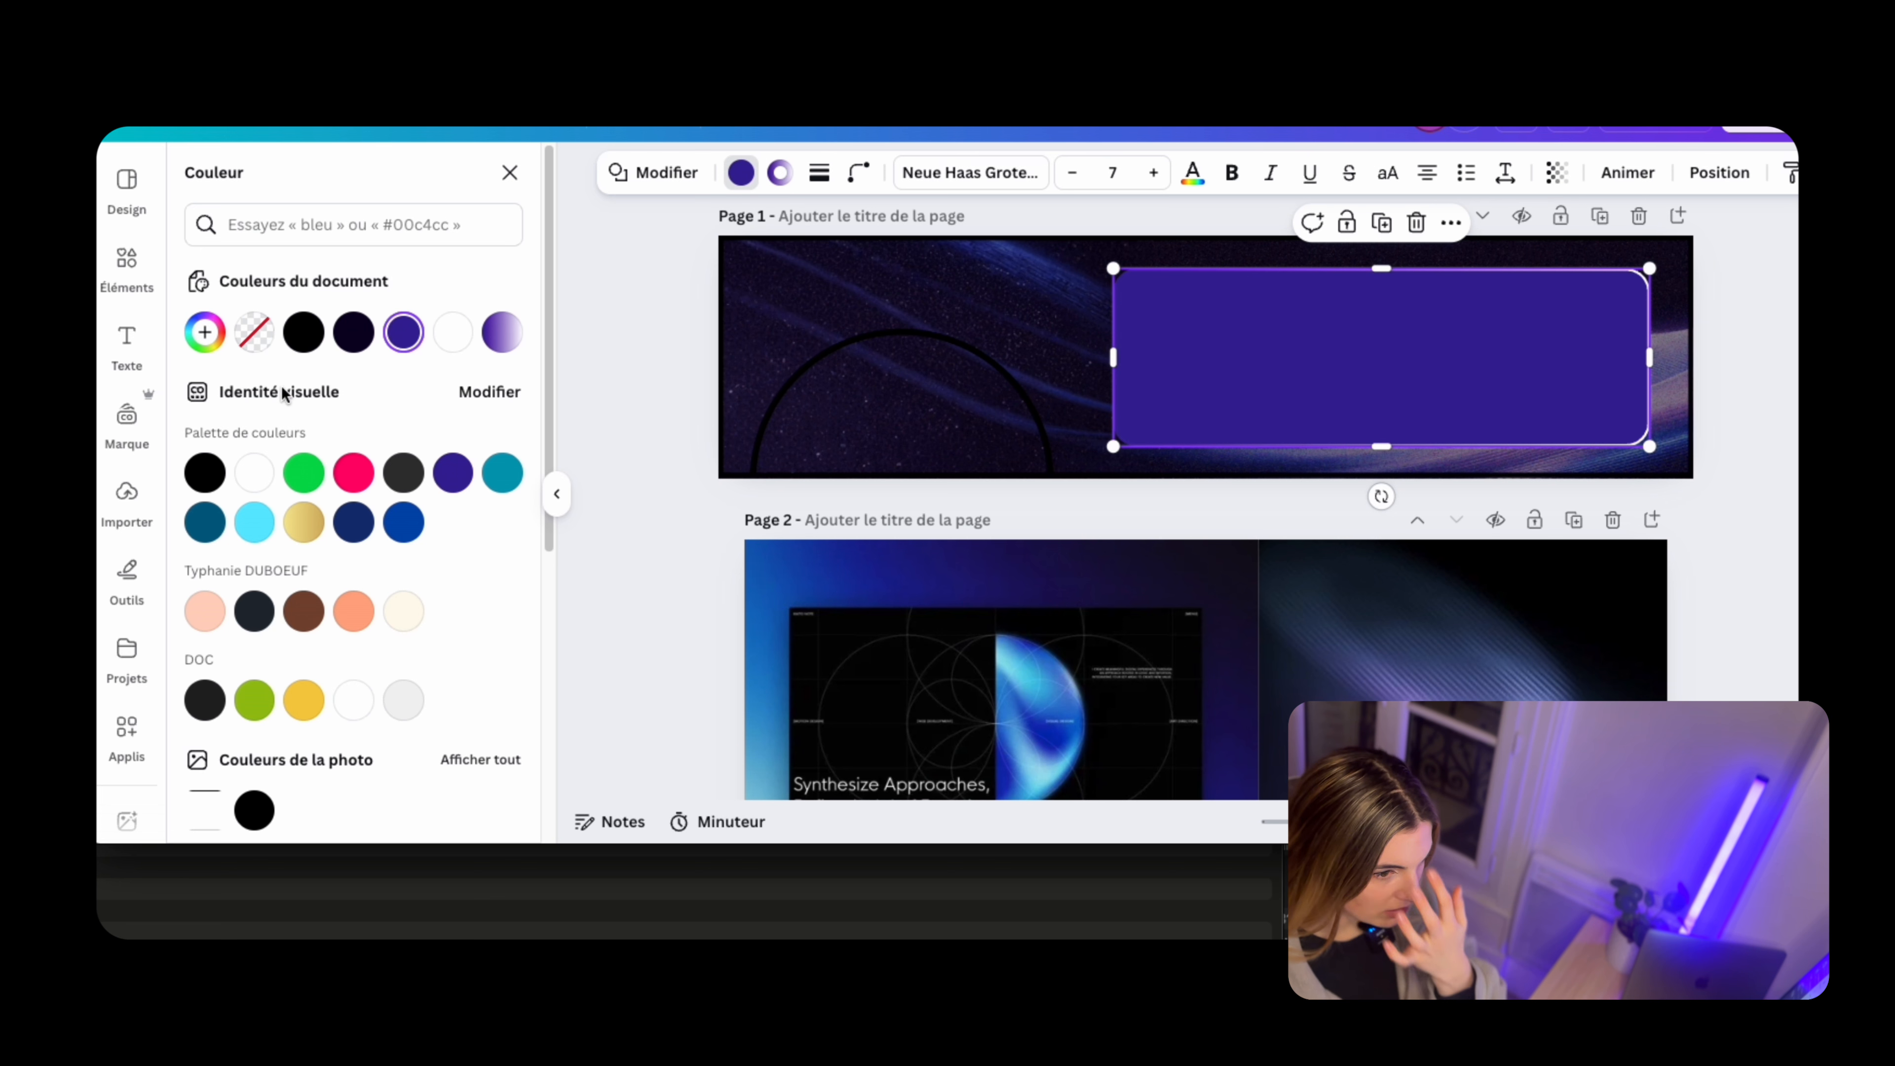
pyautogui.click(255, 332)
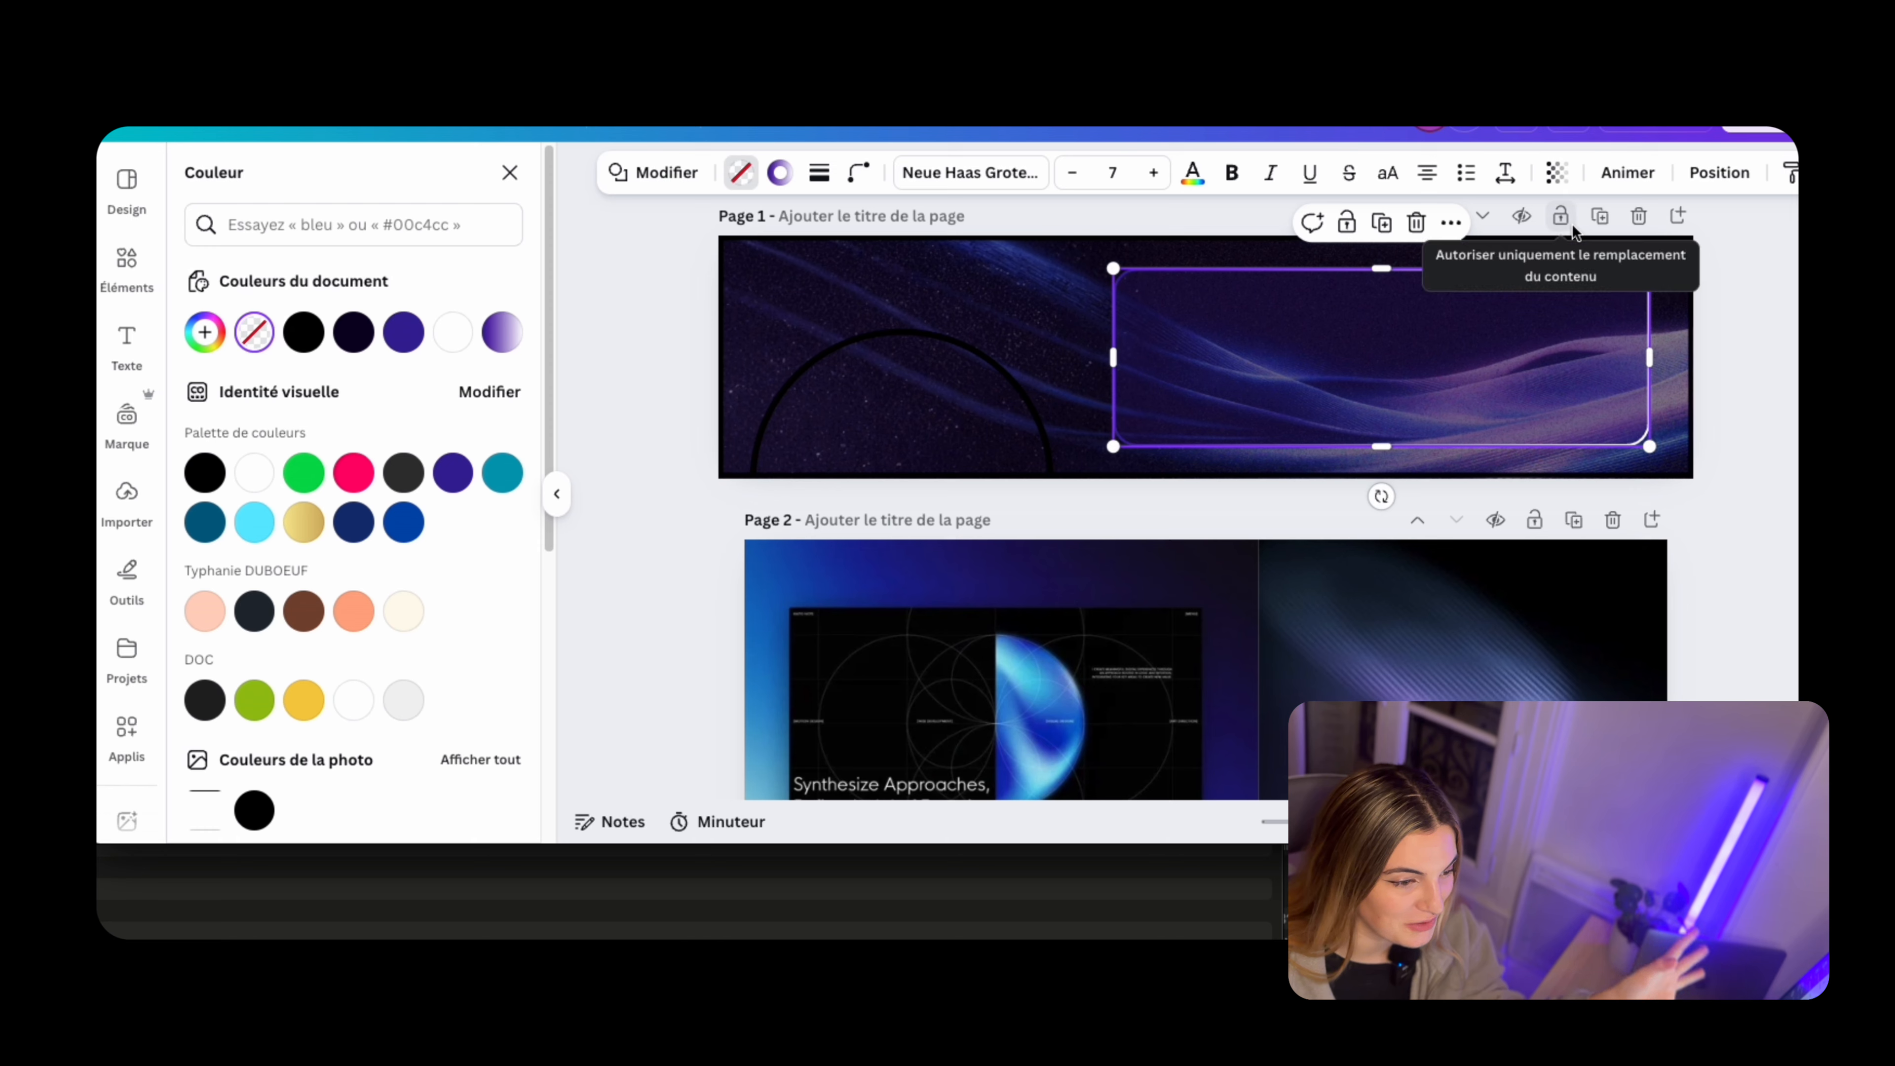
# Thin the copy's outline and change the white end of its gradient to a violet-blue around #4D2FDF
pyautogui.click(819, 172)
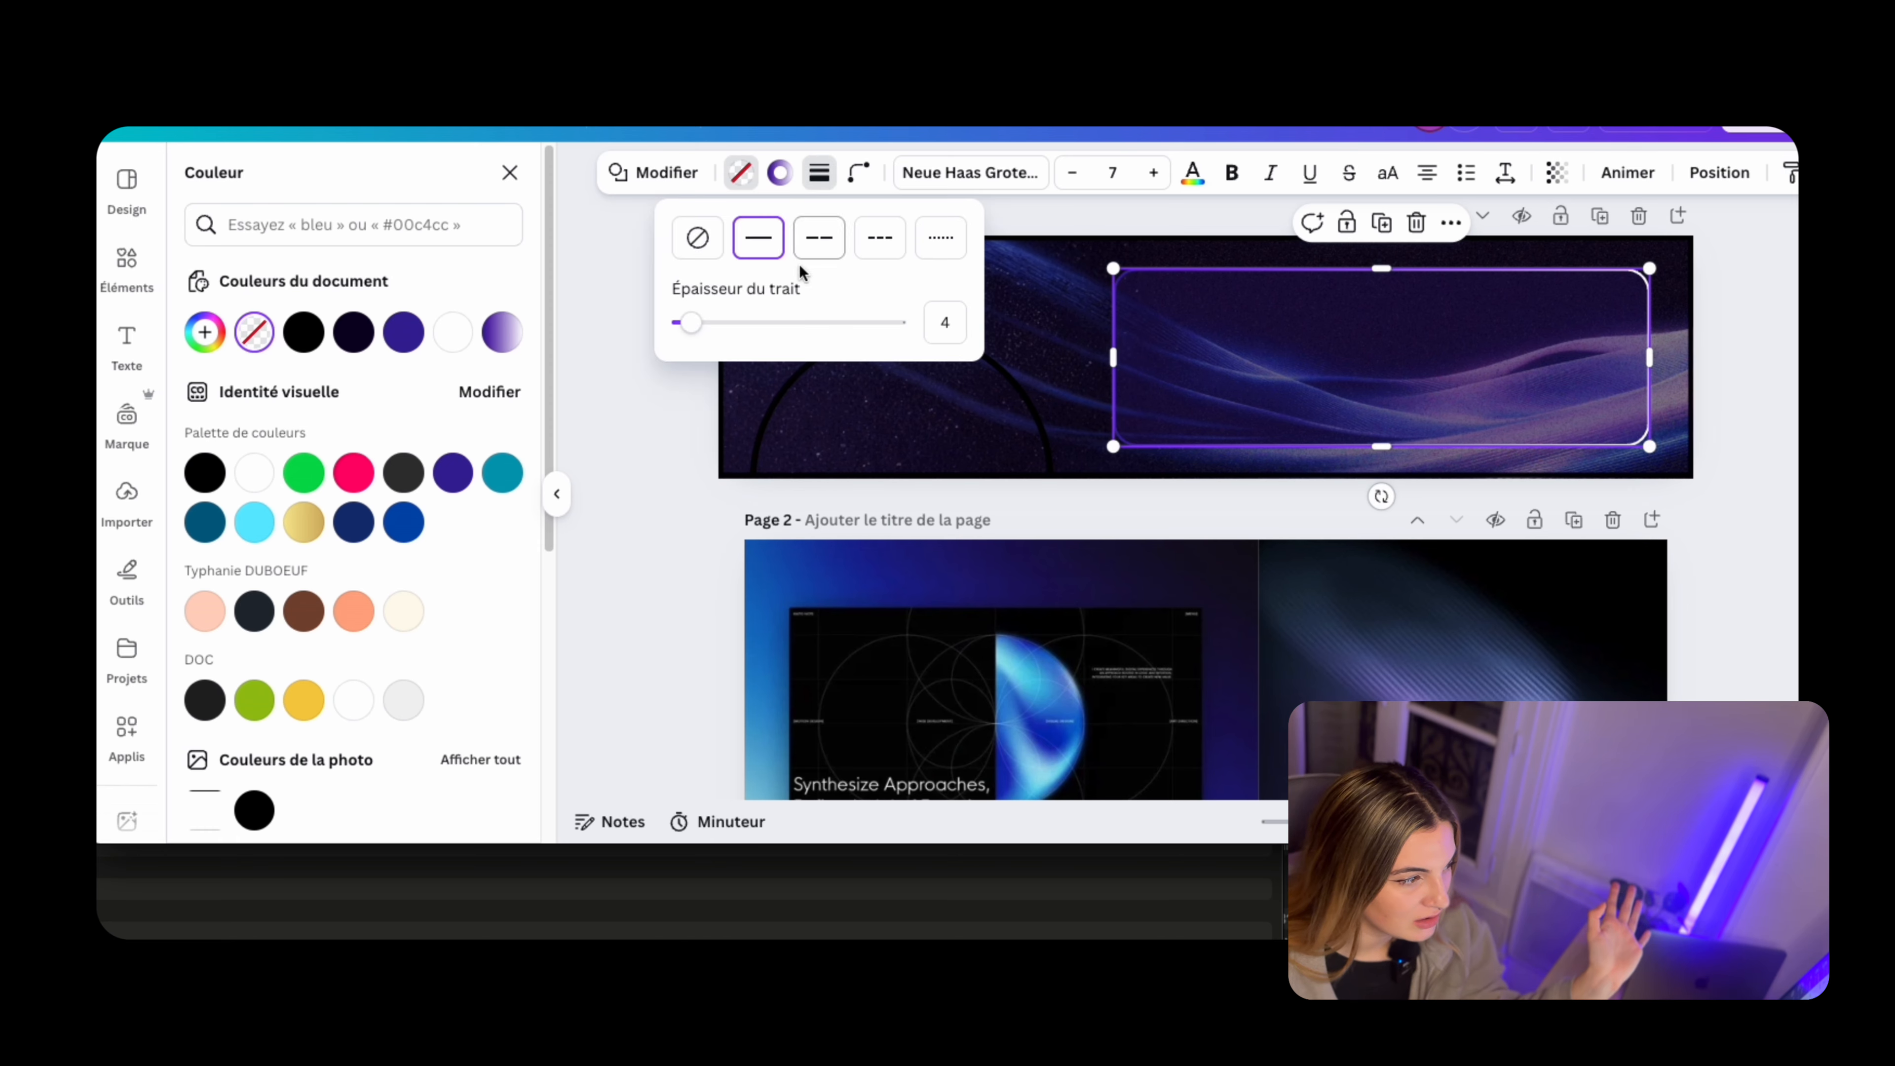
pyautogui.moveTo(691, 323); pyautogui.dragTo(685, 322)
pyautogui.click(783, 172)
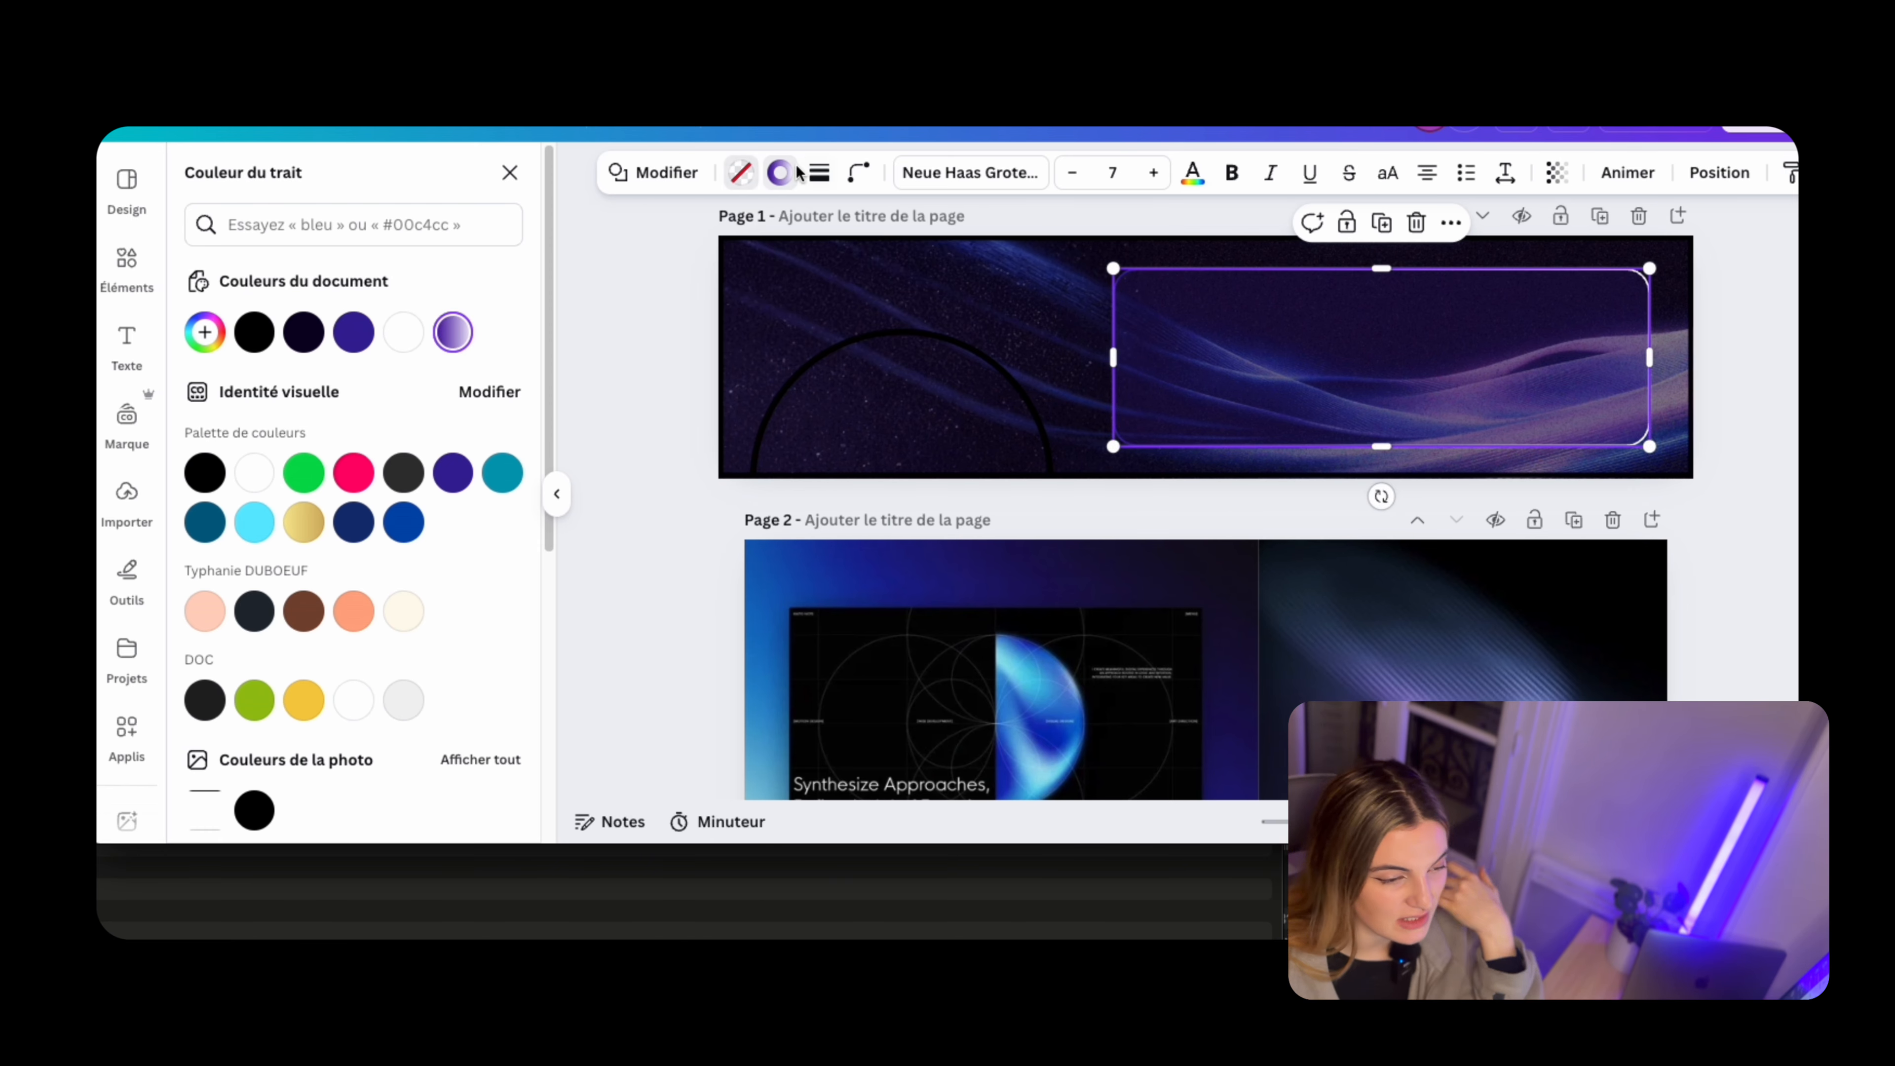
pyautogui.click(452, 337)
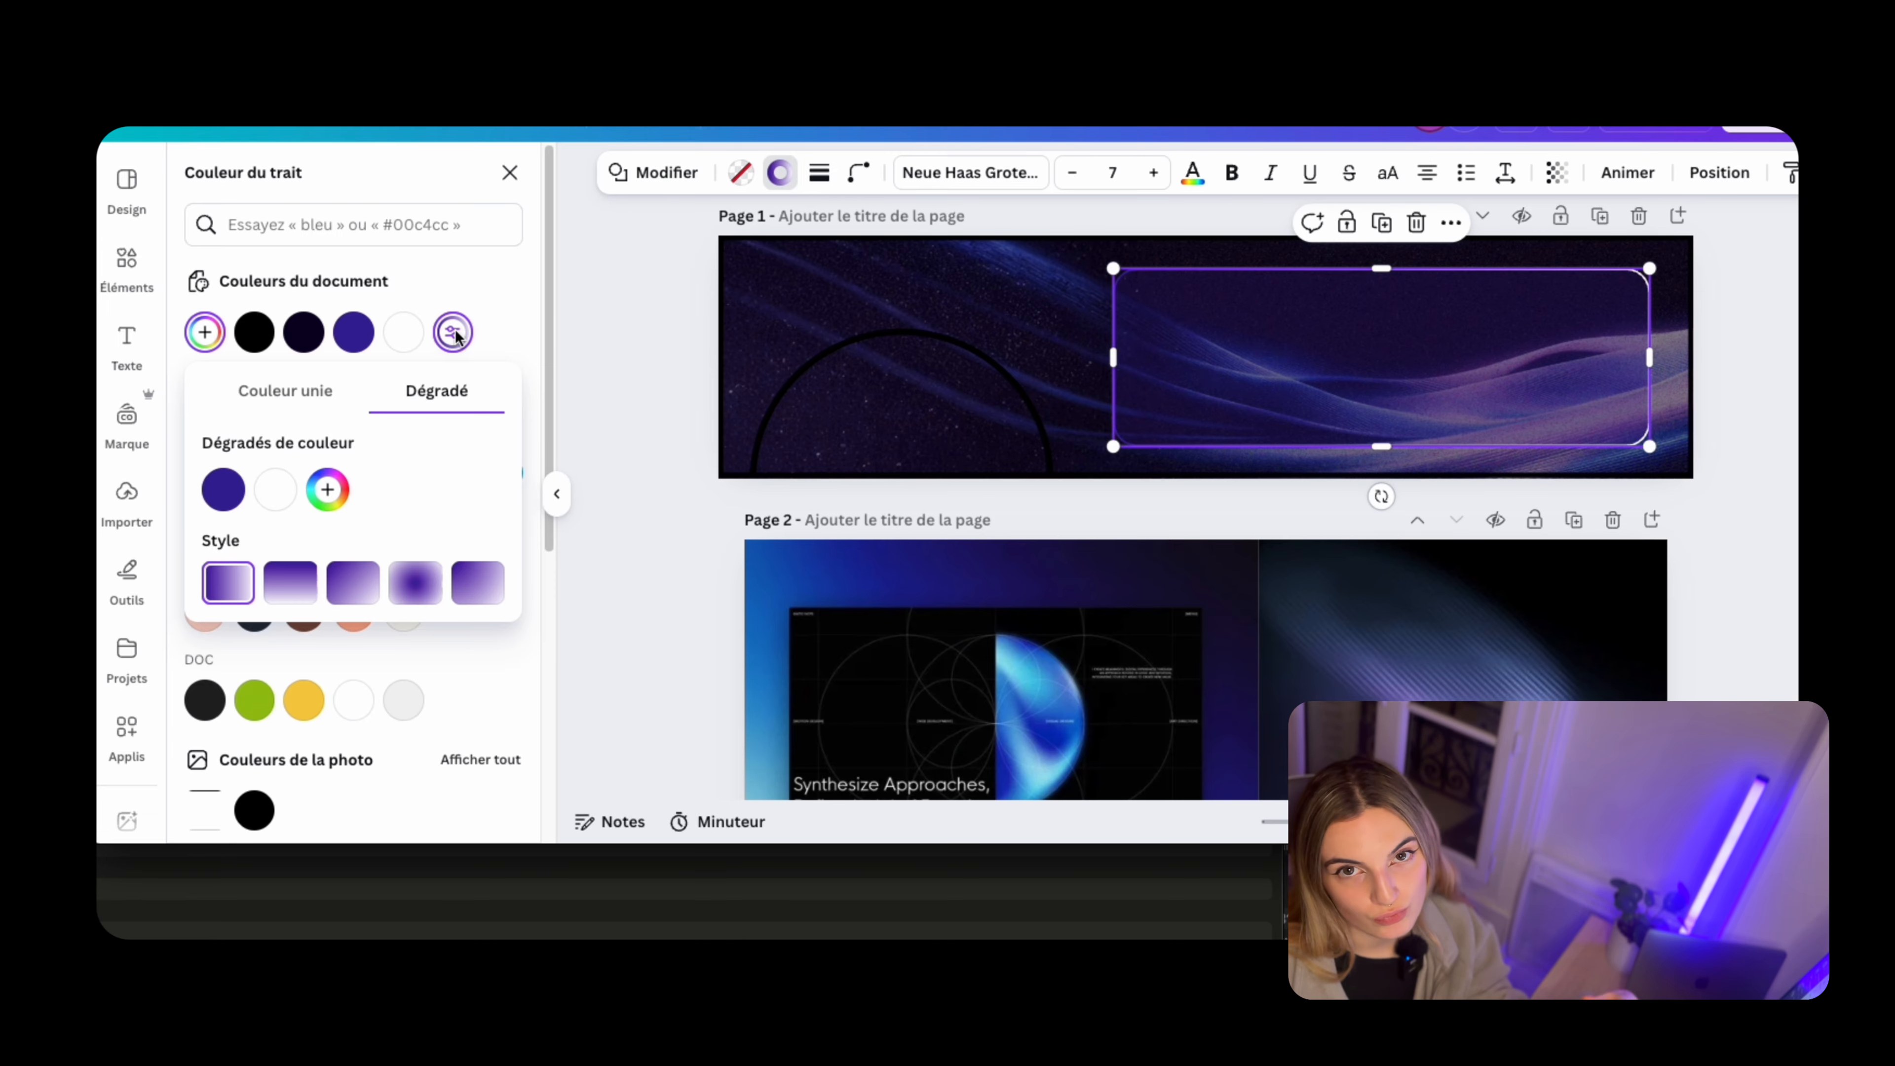
pyautogui.click(325, 489)
pyautogui.moveTo(478, 677); pyautogui.dragTo(493, 679)
pyautogui.moveTo(449, 561); pyautogui.dragTo(507, 564)
pyautogui.moveTo(493, 680); pyautogui.dragTo(479, 679)
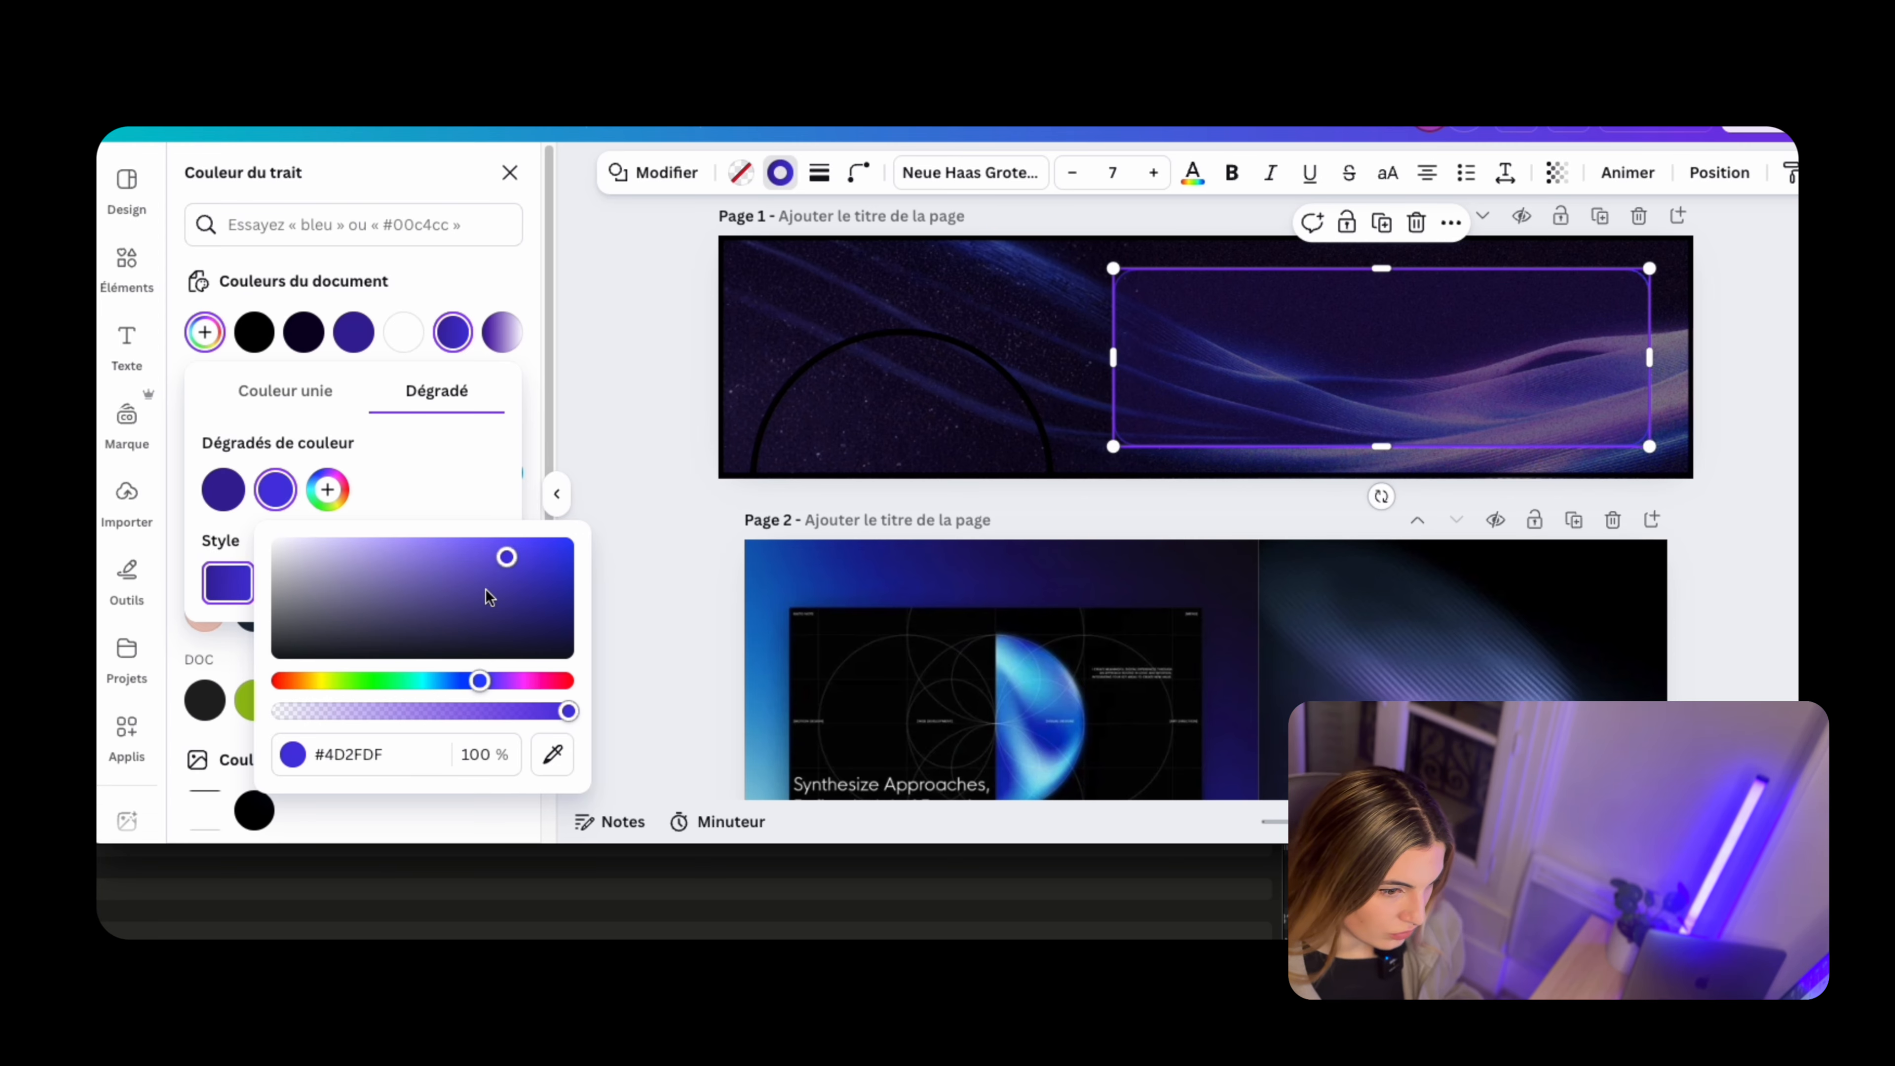
pyautogui.moveTo(486, 592); pyautogui.dragTo(481, 514)
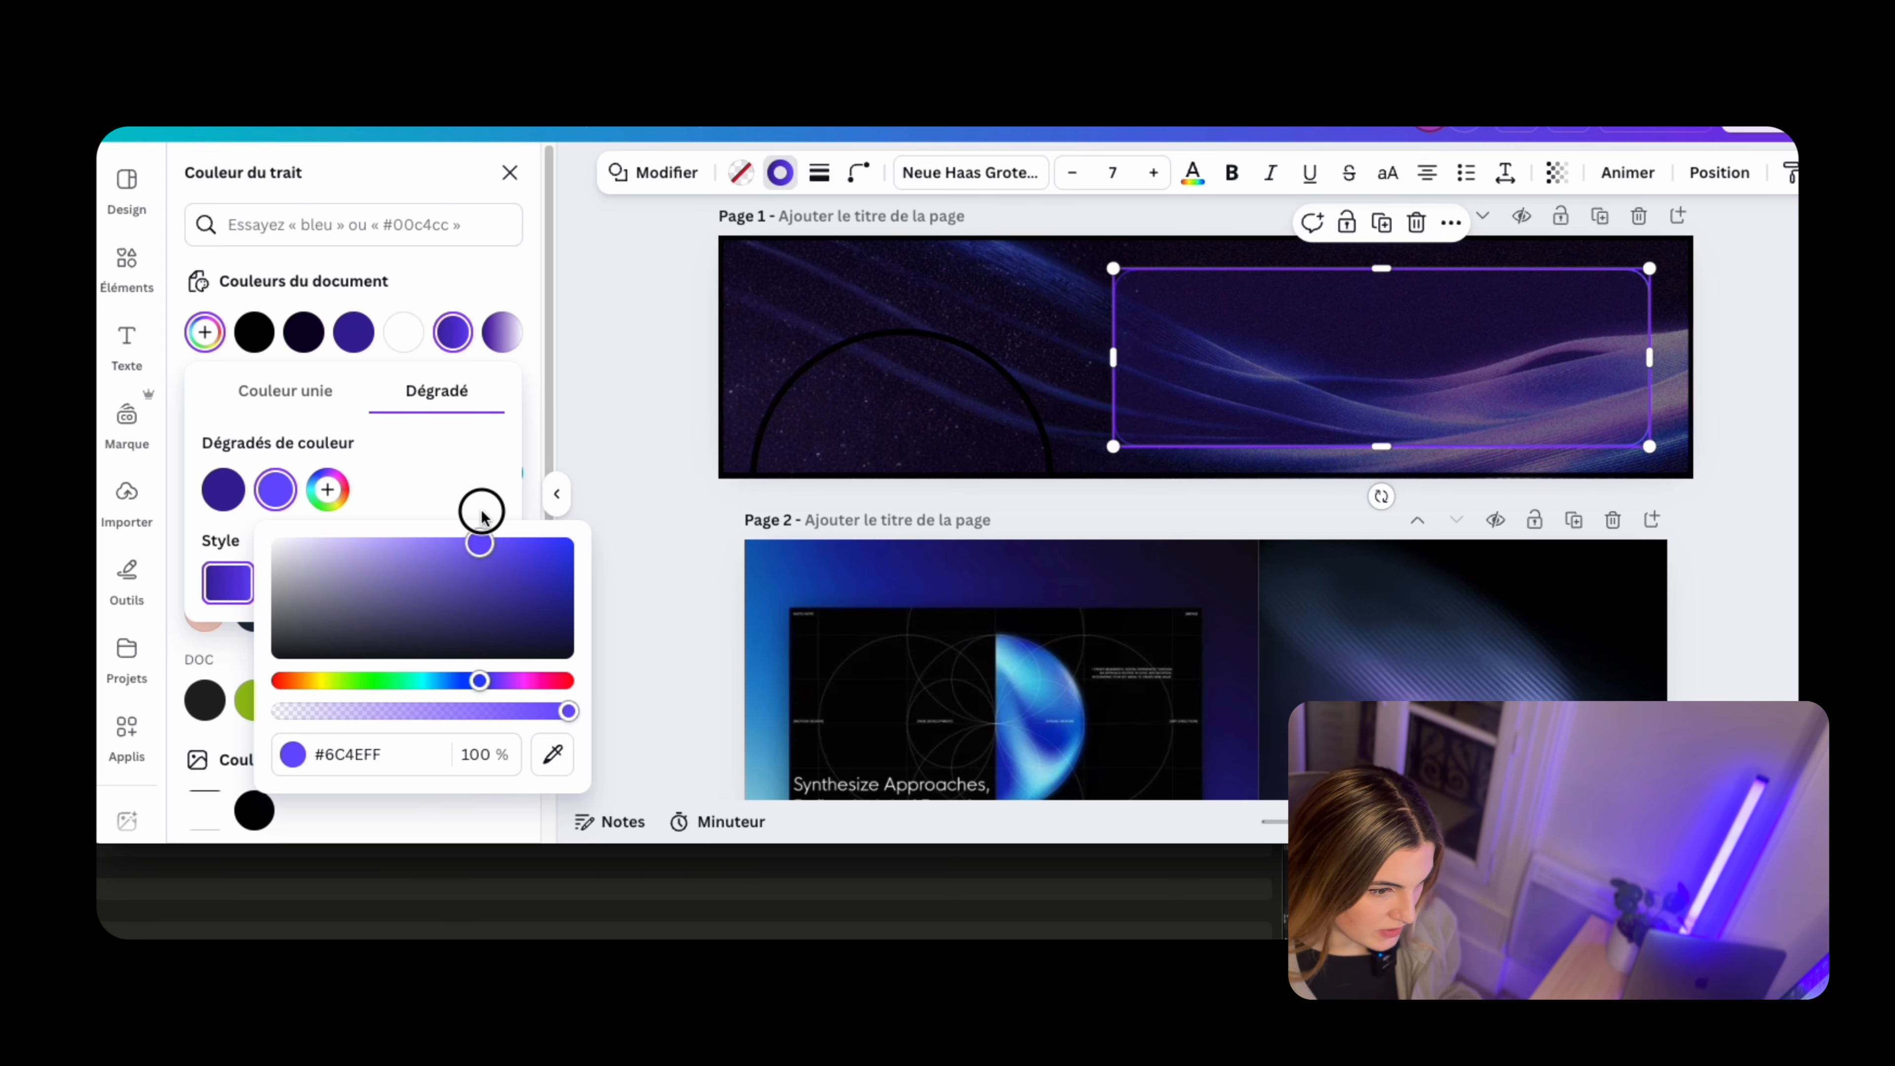
# Reduce the gradient outline's thickness a little more and check the panel's look at different zoom levels
pyautogui.click(1217, 363)
pyautogui.click(819, 172)
pyautogui.moveTo(689, 321); pyautogui.dragTo(687, 322)
pyautogui.click(1738, 325)
pyautogui.scroll(-8, 886, 577)
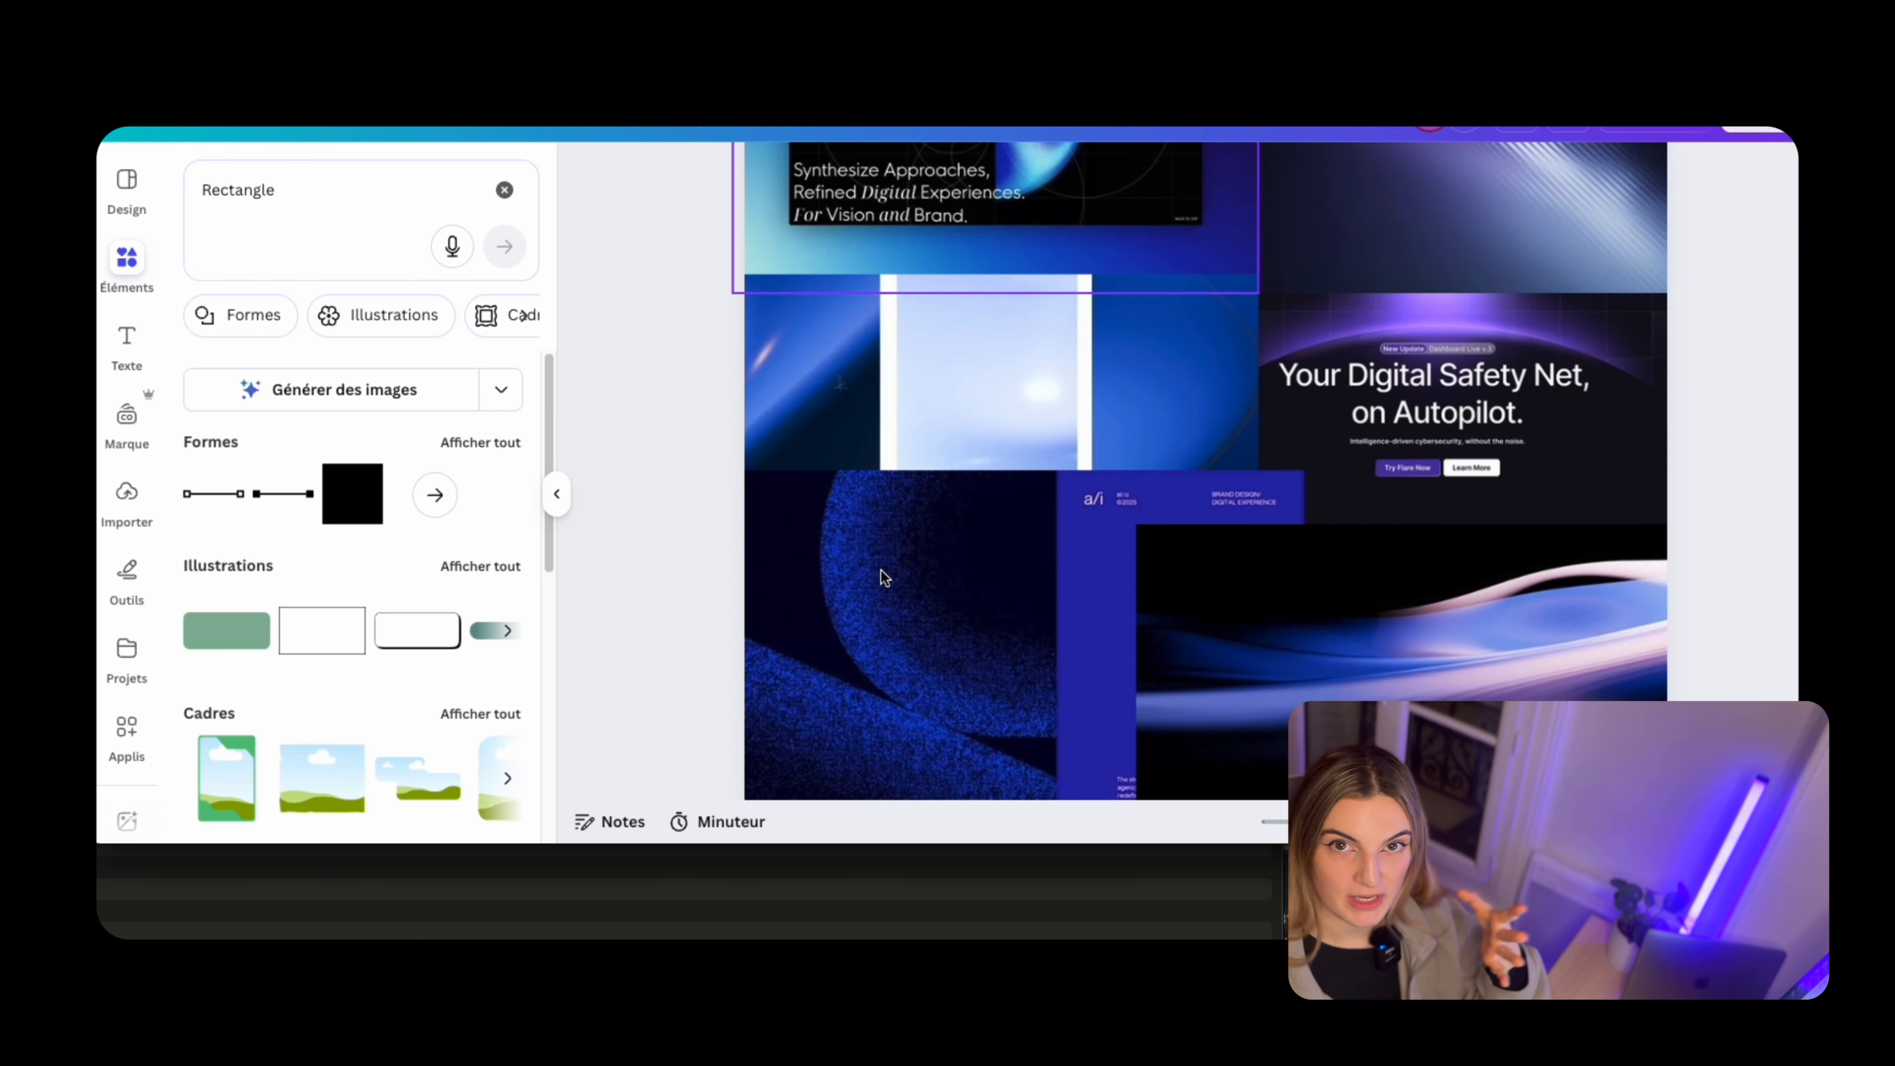
pyautogui.scroll(8, 1055, 501)
pyautogui.scroll(-5, 1055, 501)
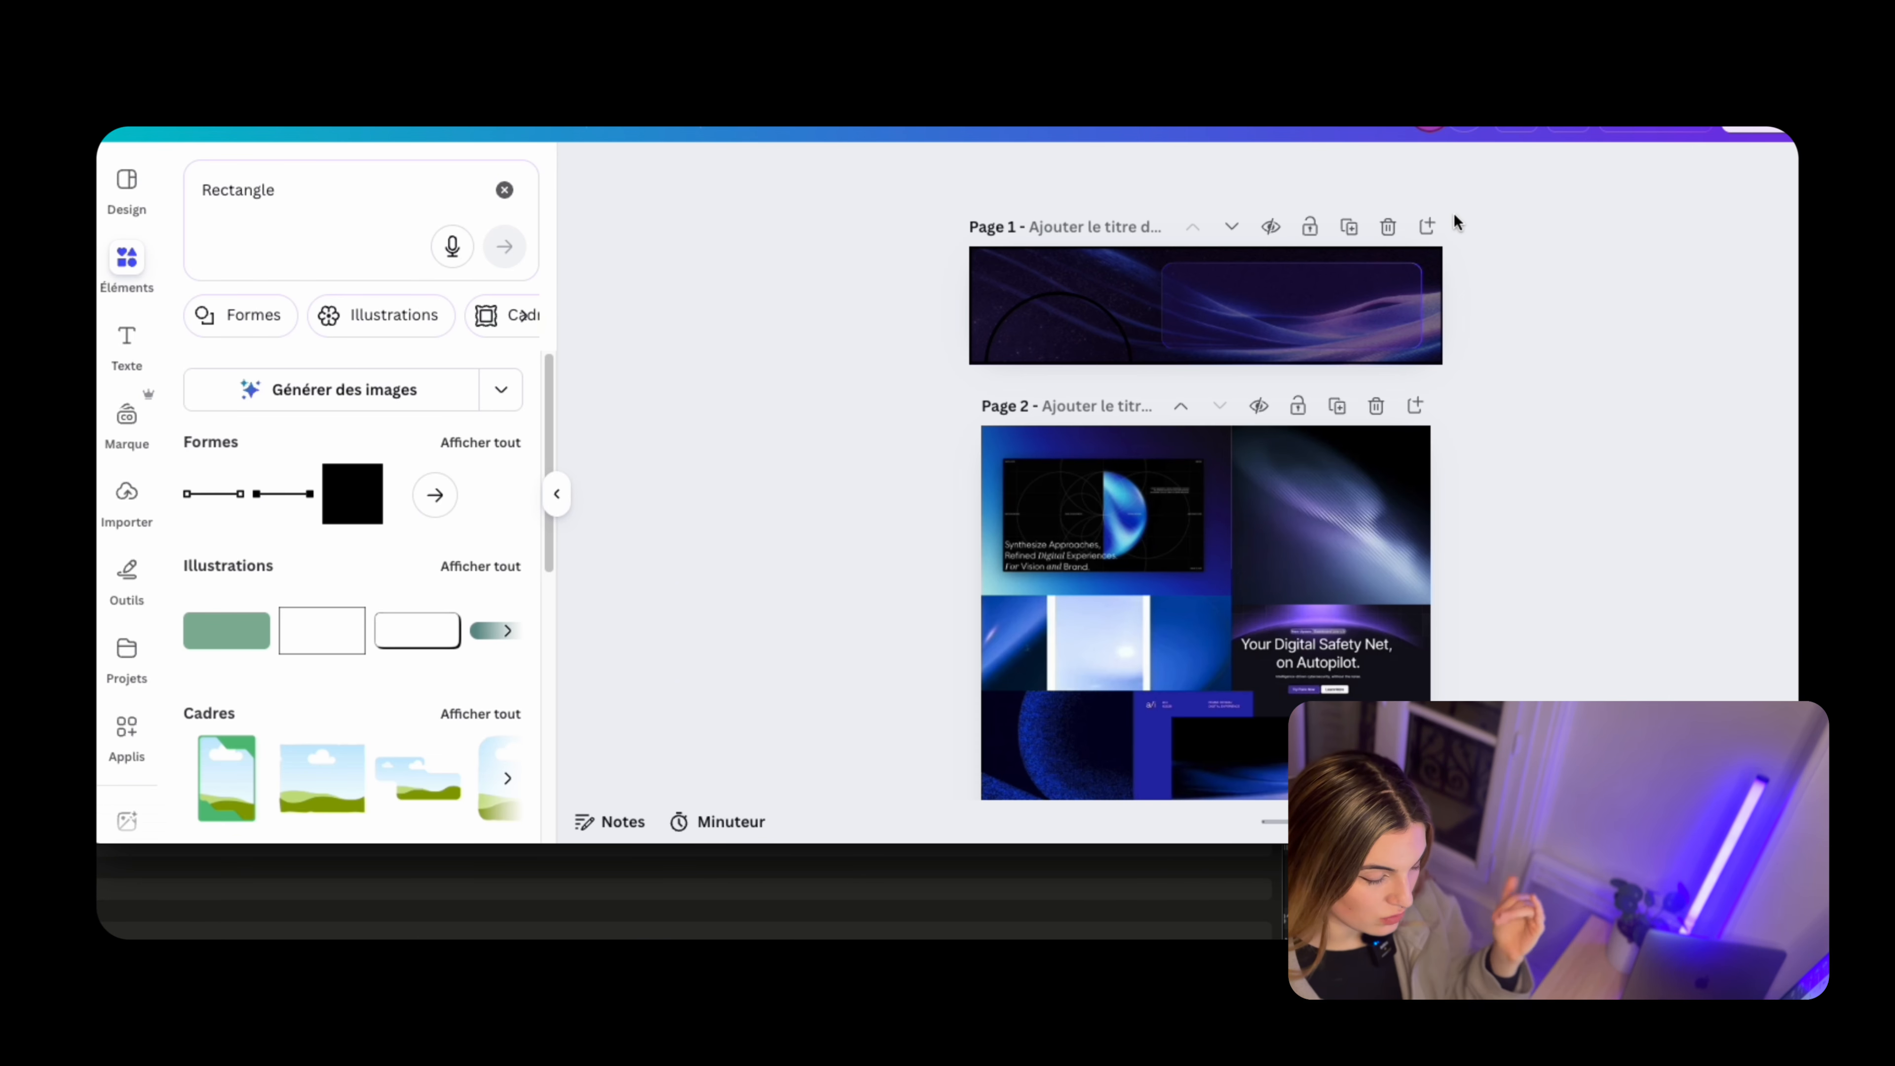
pyautogui.scroll(7, 1544, 266)
pyautogui.scroll(-3, 1453, 470)
pyautogui.click(1451, 406)
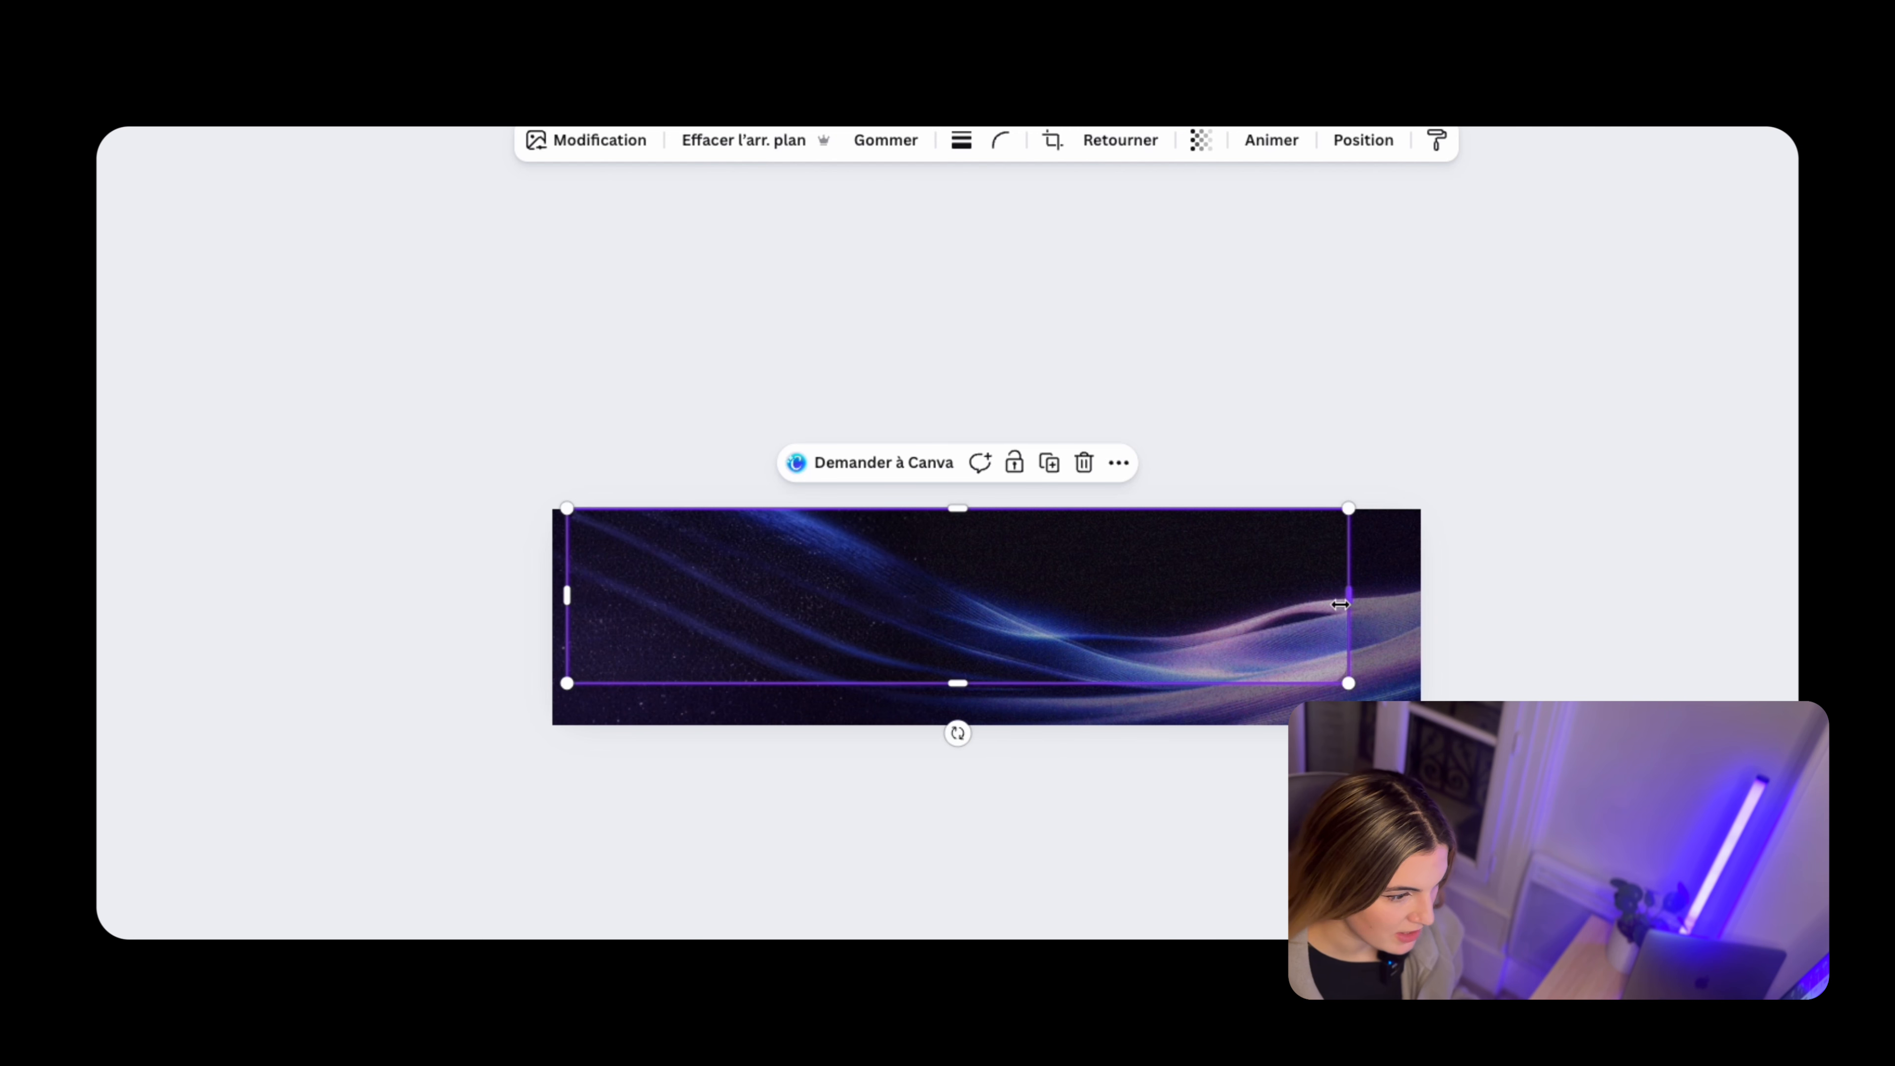
# Crop the wave image copy lying over the banner to a rectangle covering its right half with small margins
pyautogui.moveTo(1343, 605); pyautogui.dragTo(1404, 606)
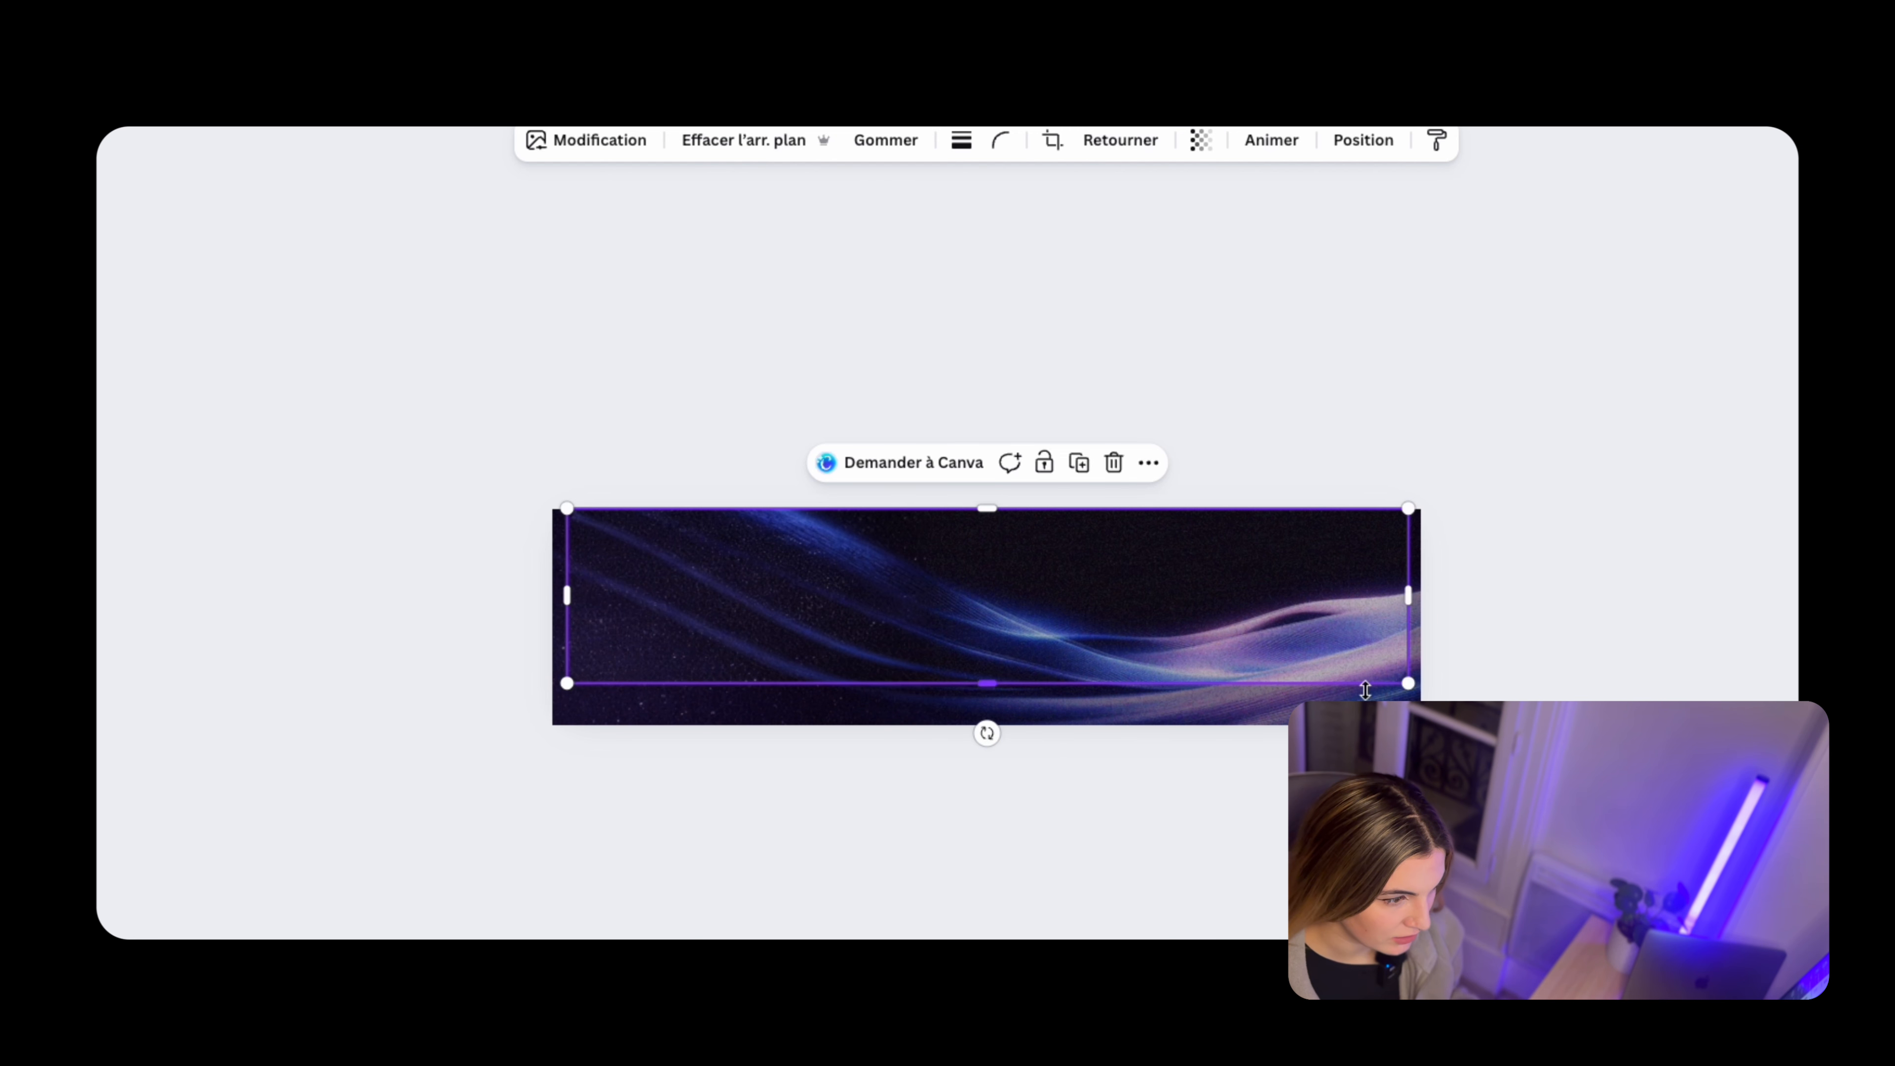
pyautogui.moveTo(1367, 684); pyautogui.dragTo(1374, 705)
pyautogui.moveTo(1406, 629); pyautogui.dragTo(1396, 635)
pyautogui.moveTo(1306, 508); pyautogui.dragTo(1314, 529)
pyautogui.moveTo(573, 625); pyautogui.dragTo(1059, 650)
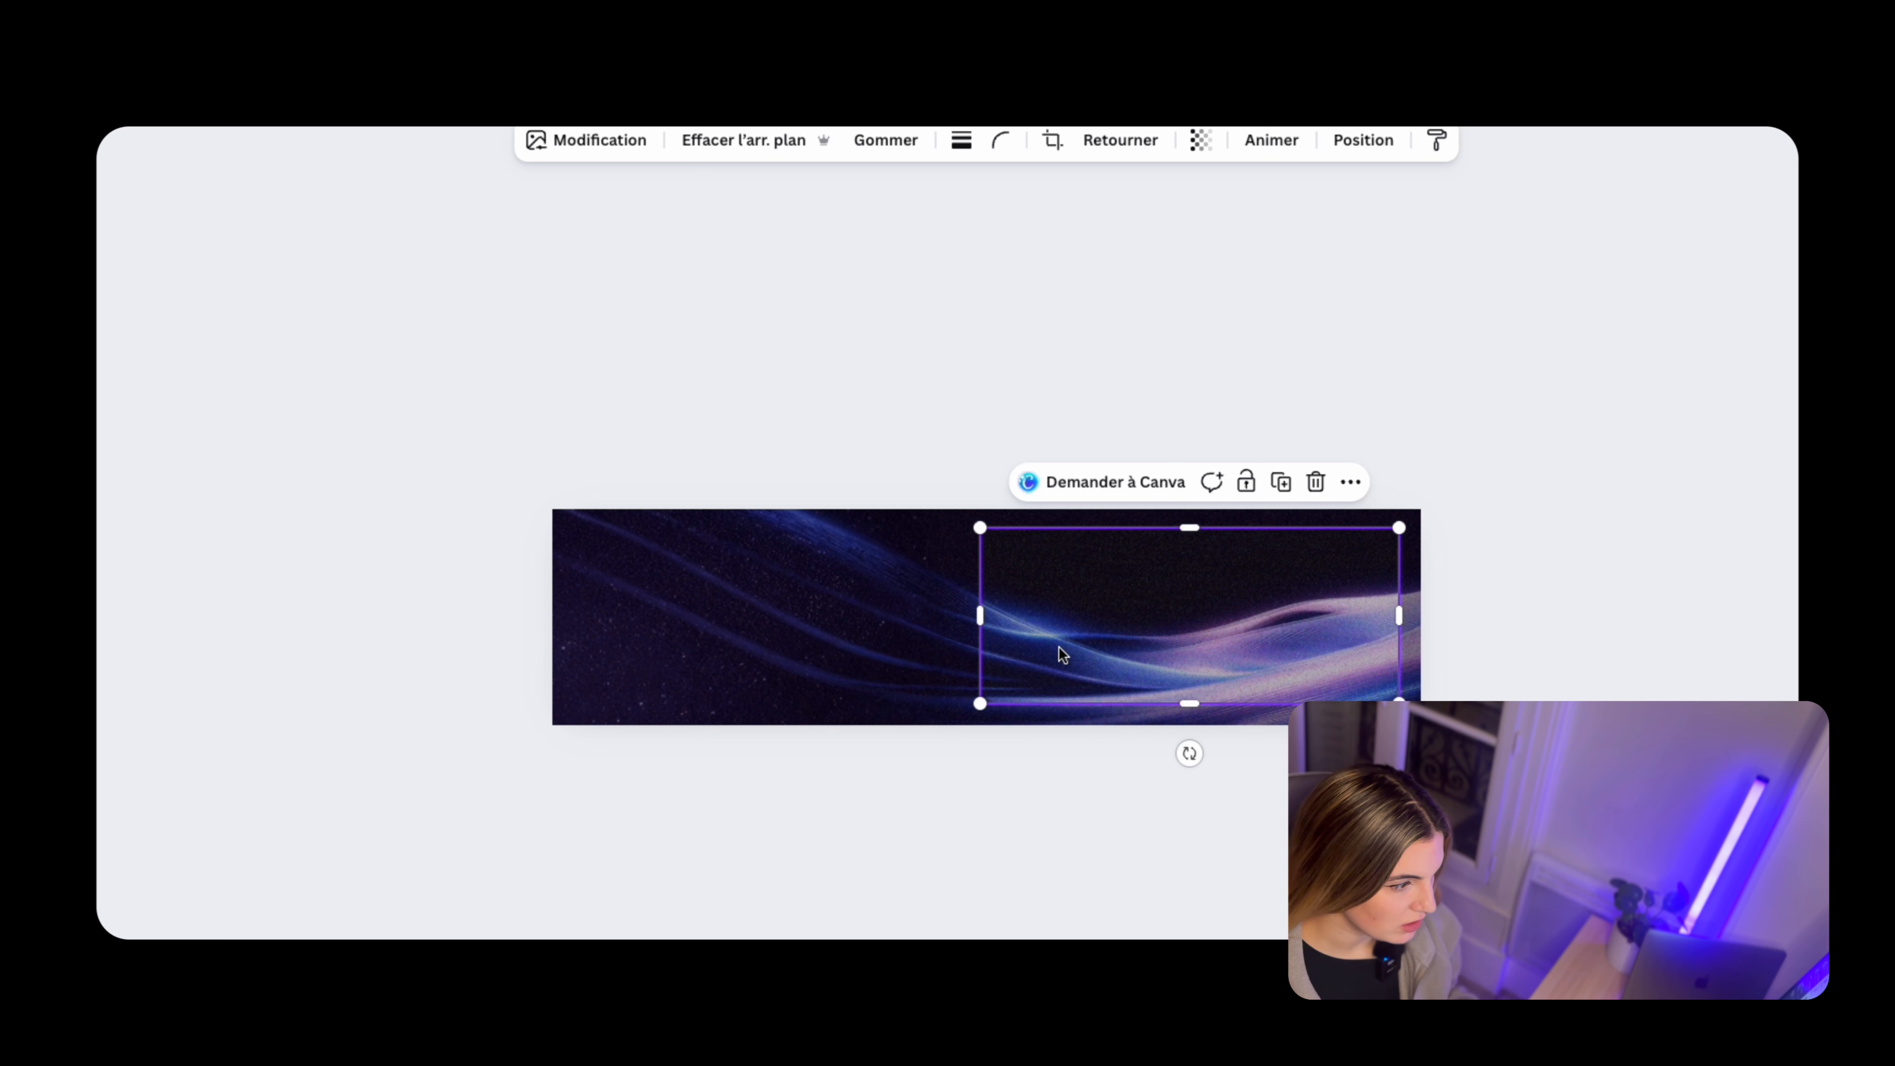
# Nudge the cropped wave image up and extend its bottom and right edges slightly to fit the panel area
pyautogui.press('Up')
pyautogui.press('Up')
pyautogui.moveTo(1194, 706); pyautogui.dragTo(1197, 711)
pyautogui.scroll(1, 1302, 633)
pyautogui.moveTo(1416, 615); pyautogui.dragTo(1425, 620)
pyautogui.moveTo(1275, 639); pyautogui.dragTo(1281, 642)
# Blur the entire cropped wave image with an intensity of 22
pyautogui.click(574, 140)
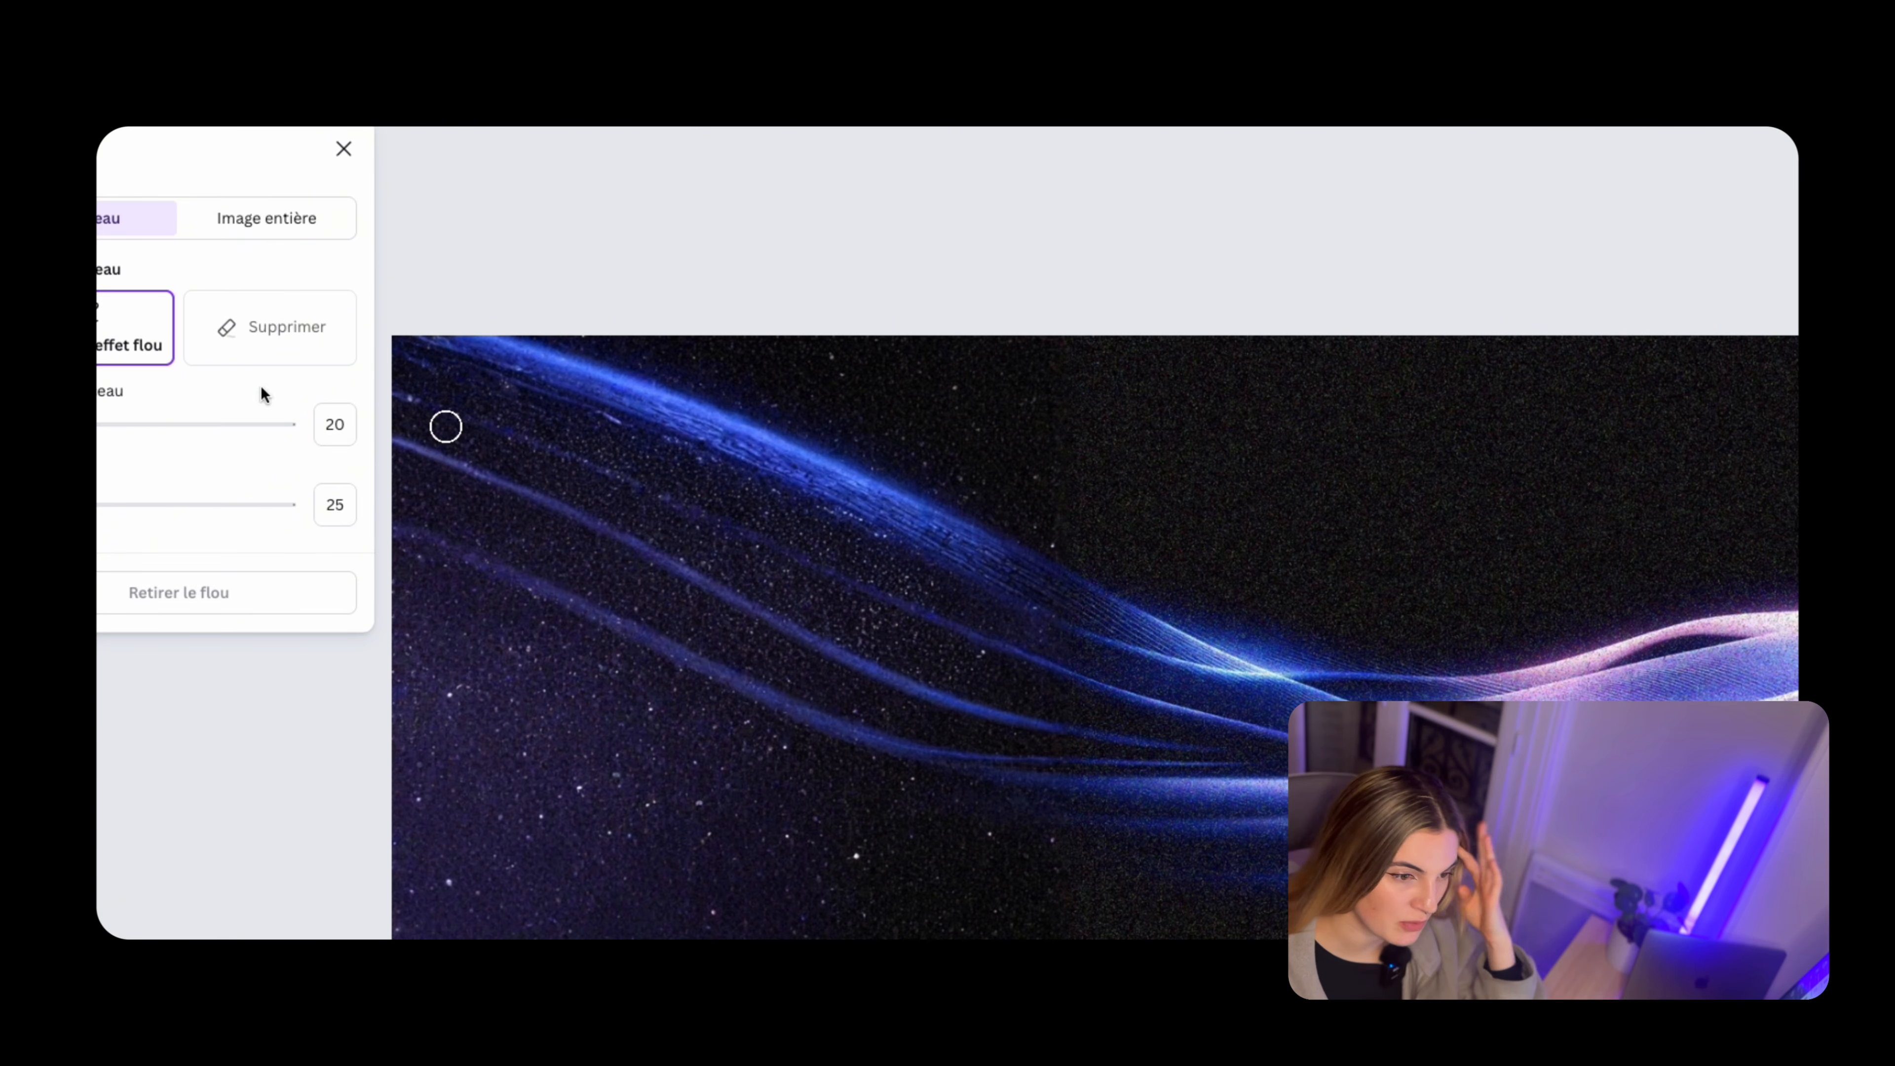
pyautogui.click(245, 232)
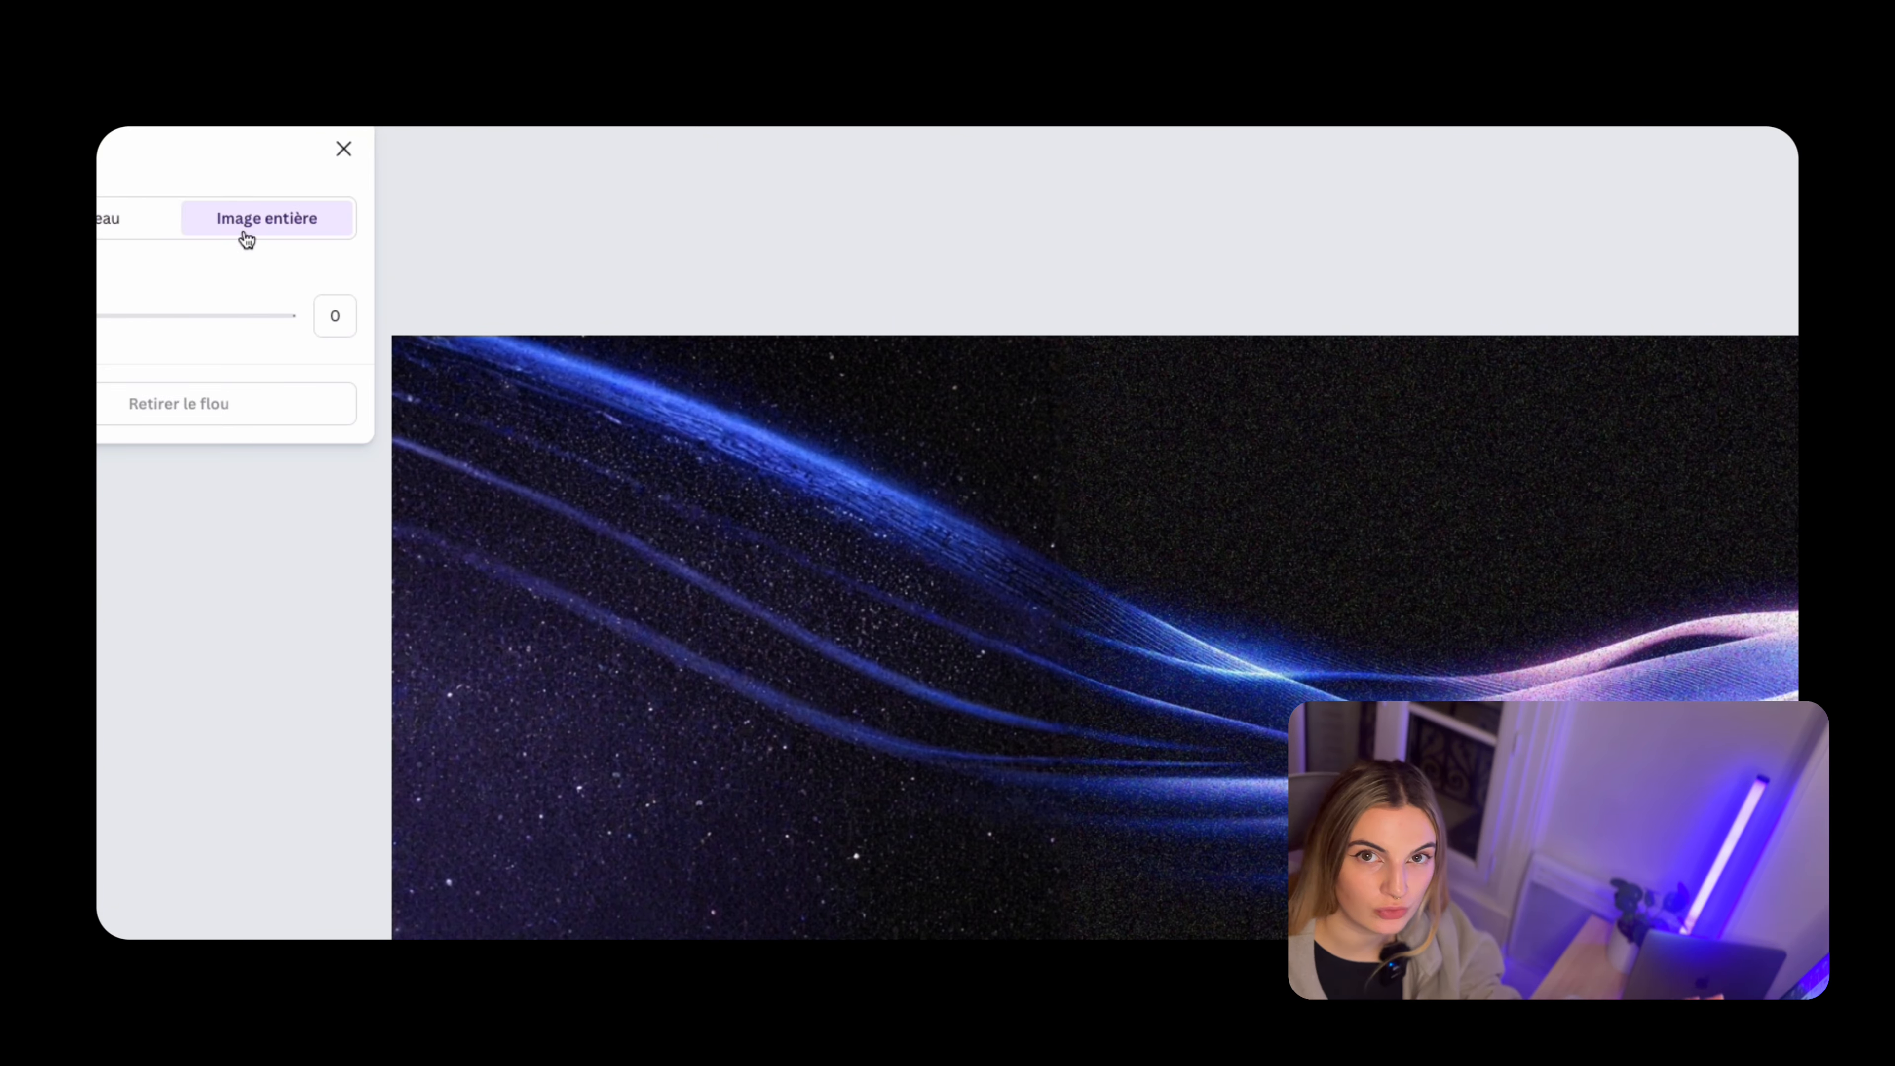
pyautogui.click(94, 316)
pyautogui.moveTo(95, 316); pyautogui.dragTo(98, 316)
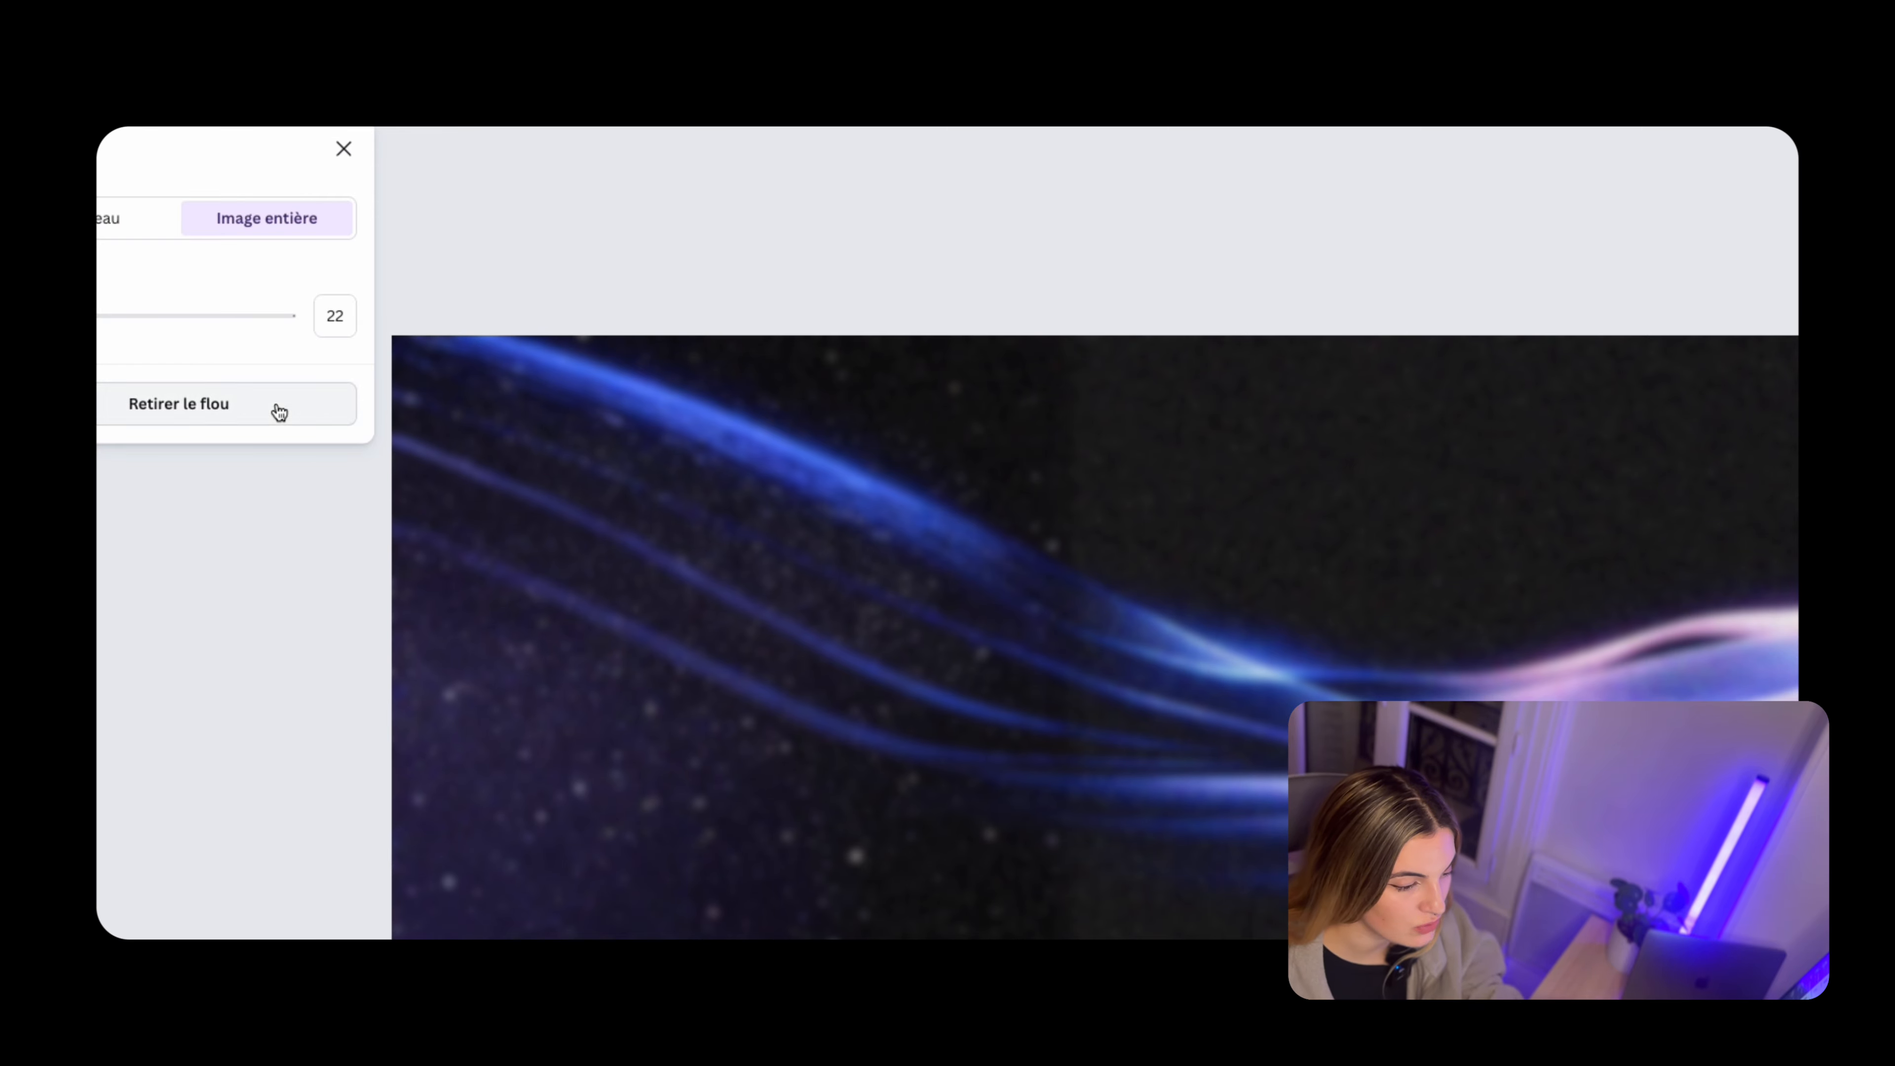
pyautogui.click(1087, 253)
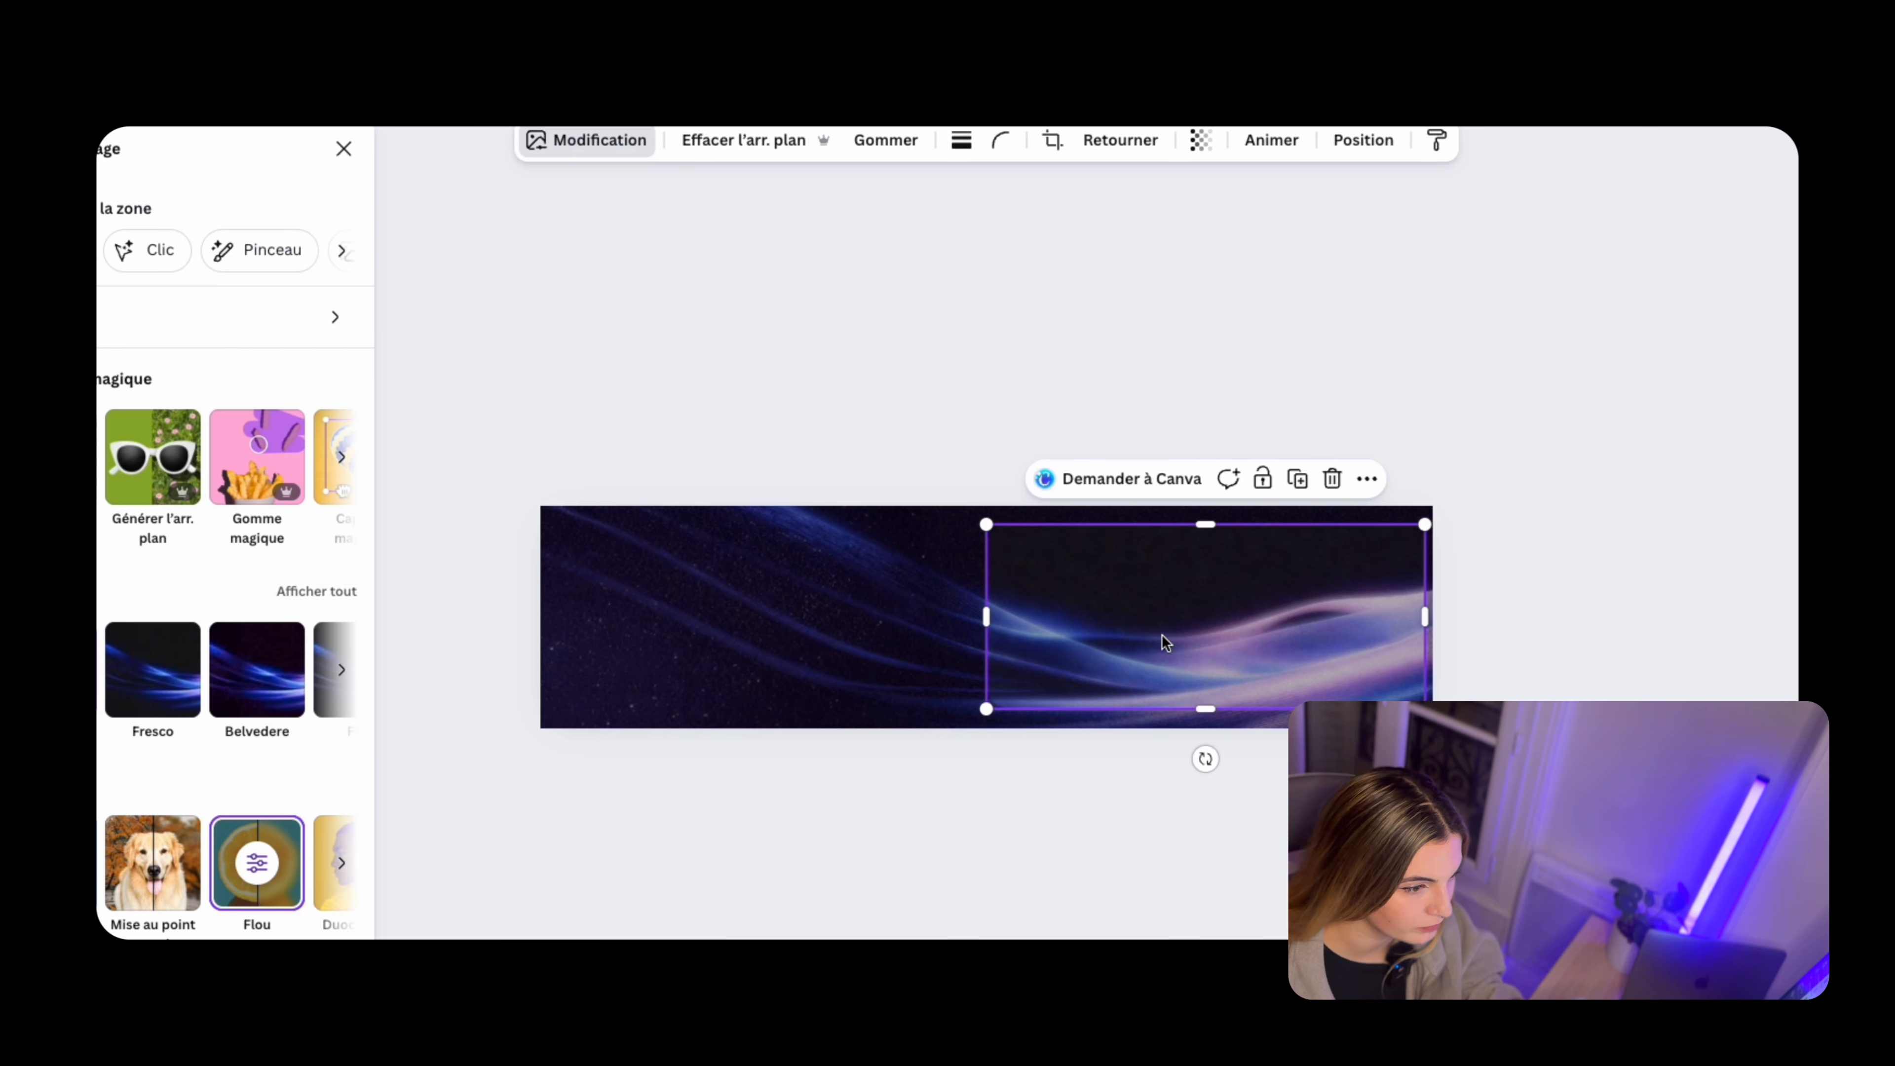
# Check how the blurred panel image lines up with the waves of the banner background
pyautogui.click(1540, 635)
pyautogui.moveTo(1437, 649); pyautogui.dragTo(1462, 664)
pyautogui.click(1611, 656)
pyautogui.scroll(-2, 981, 749)
pyautogui.click(1261, 657)
pyautogui.click(1510, 626)
pyautogui.scroll(1, 1319, 613)
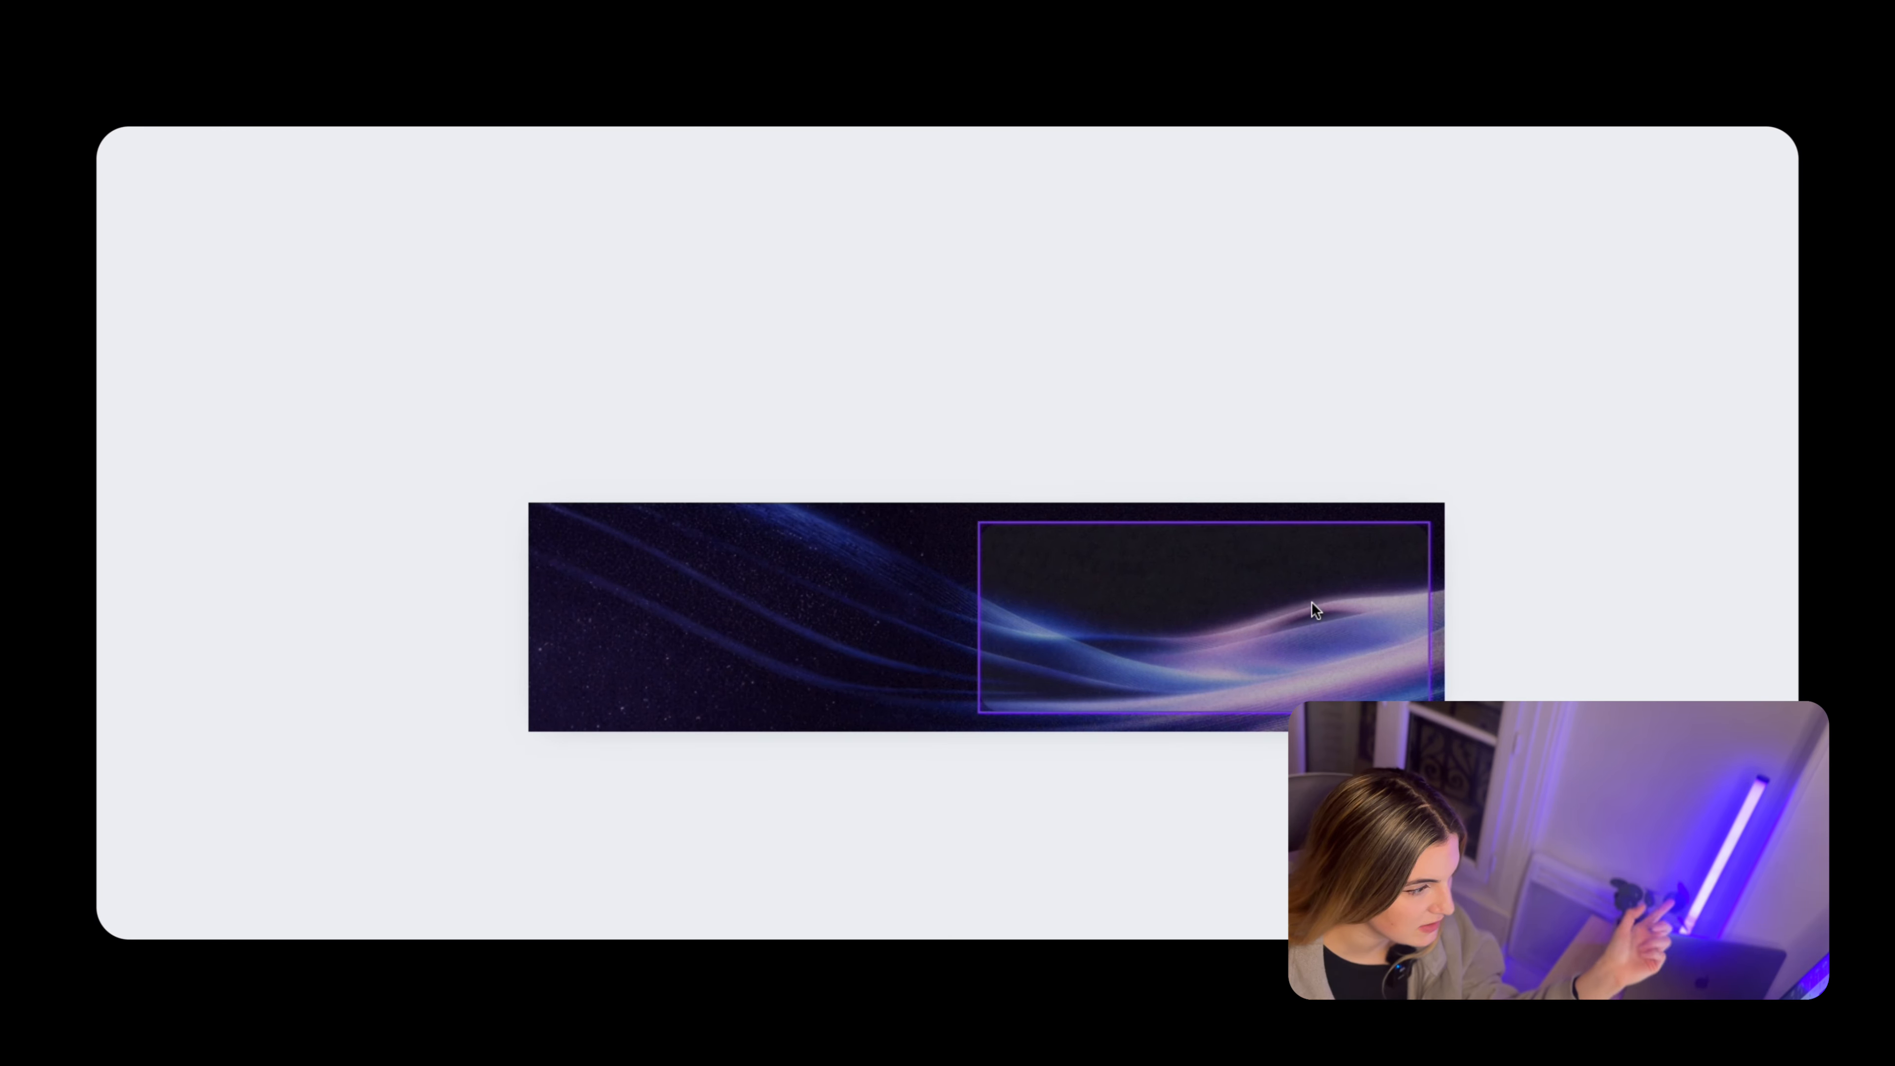
# Open the outline colour options of the blurred wave image on the banner
pyautogui.click(1309, 614)
pyautogui.moveTo(1163, 644); pyautogui.dragTo(1150, 626)
pyautogui.click(942, 140)
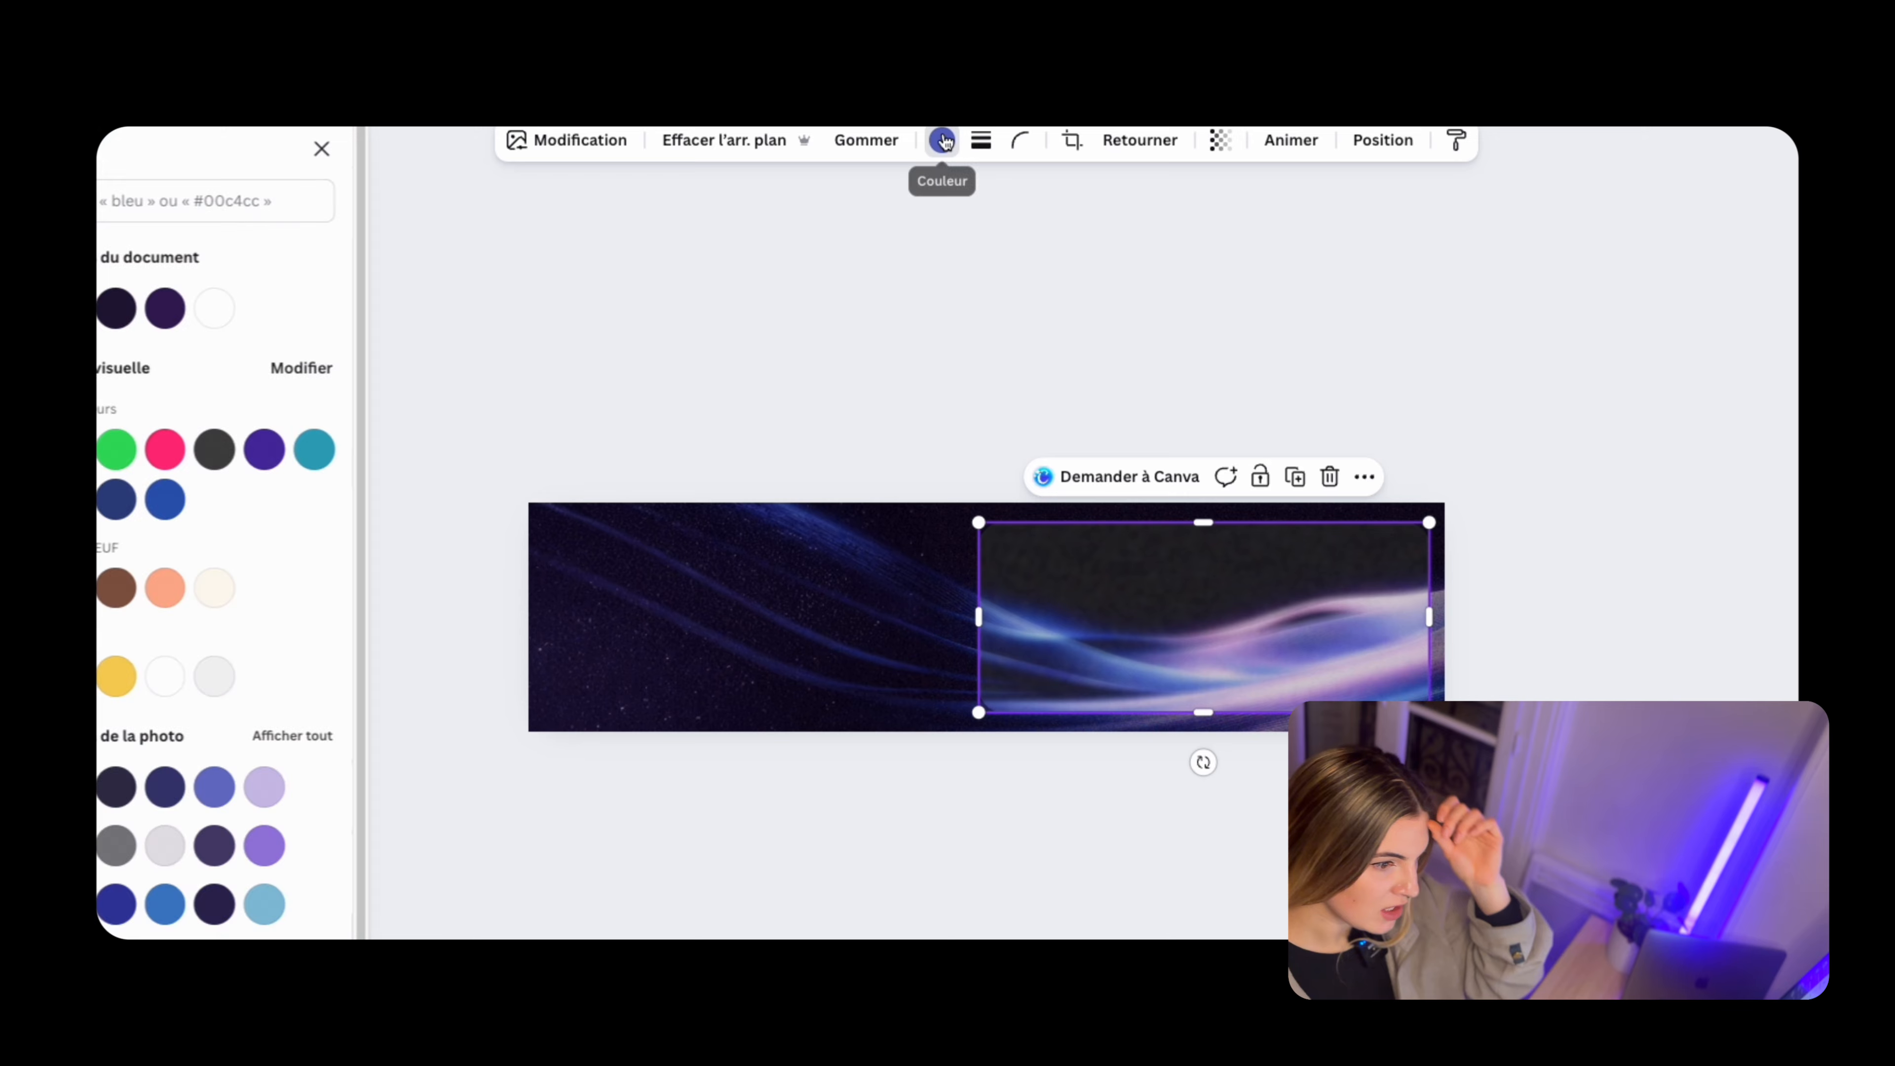
pyautogui.click(1154, 606)
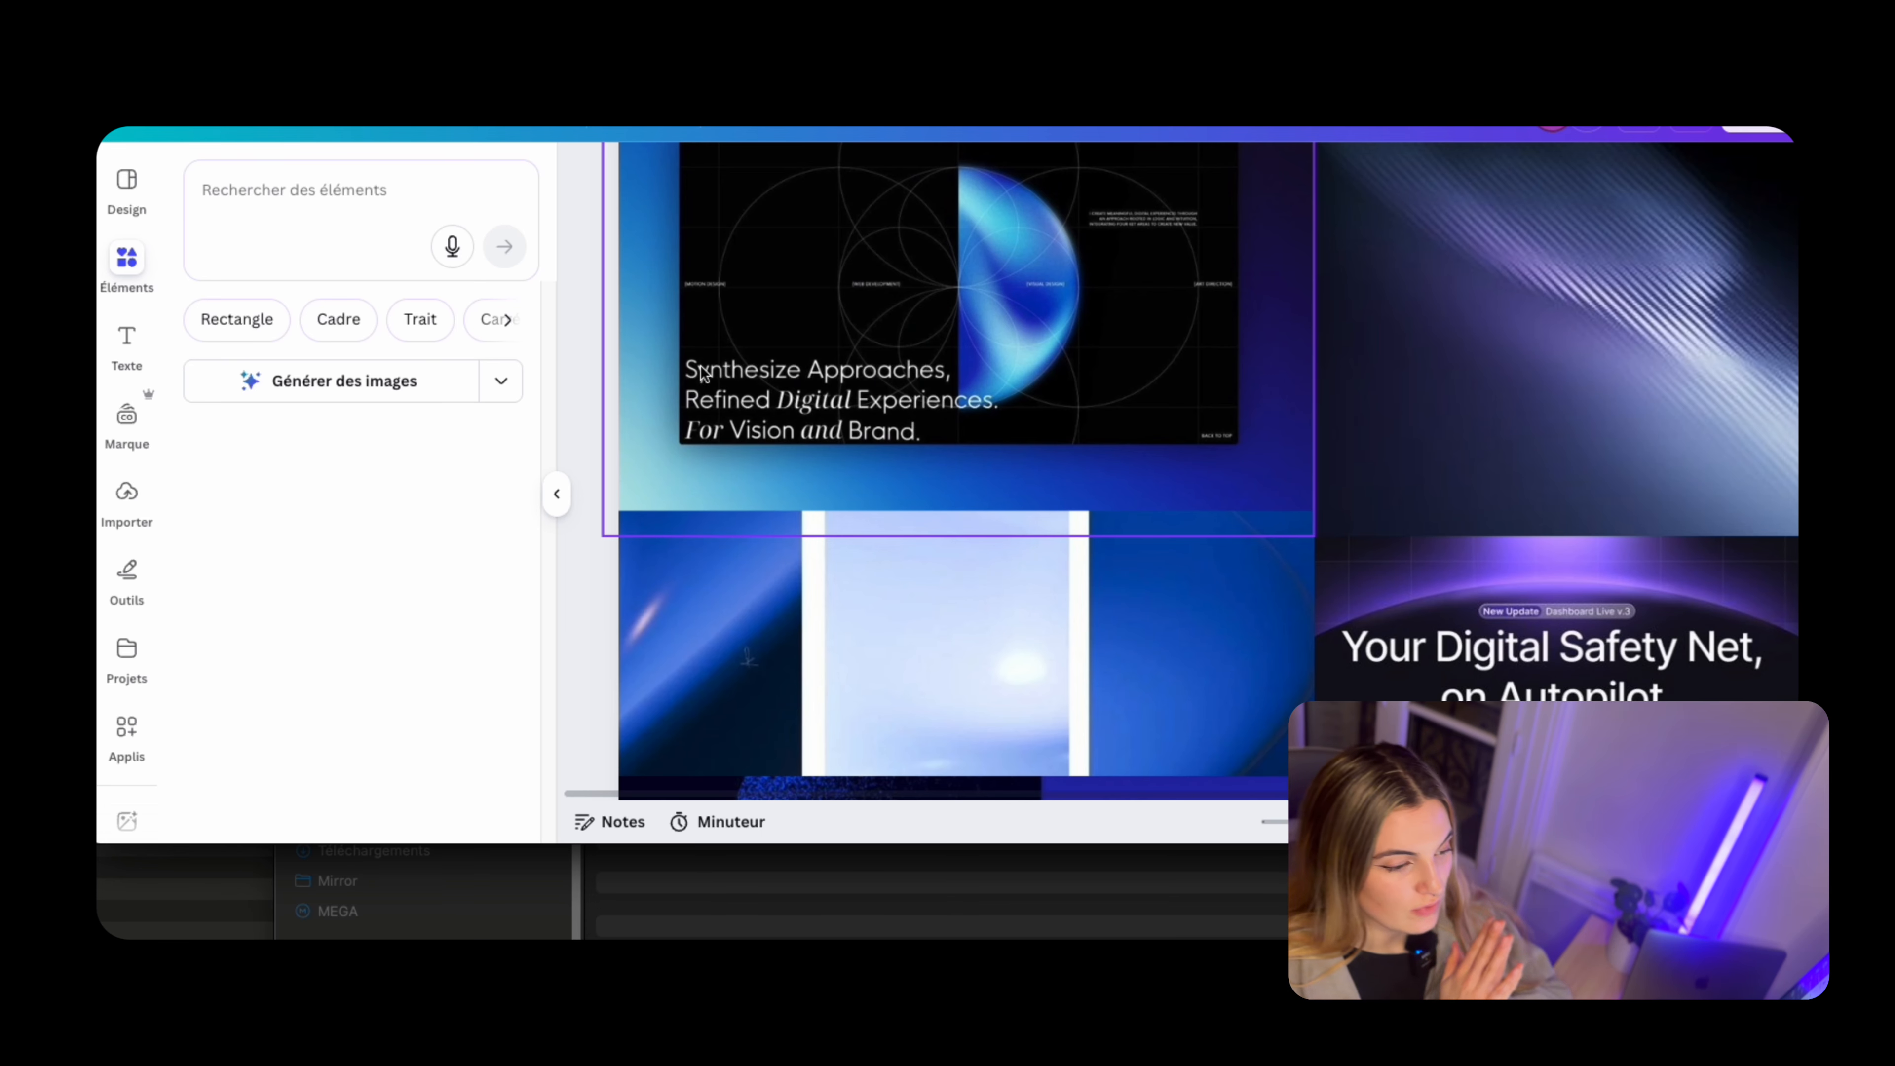
# Switch from the moodboard to the MyFonts WhatTheFont page for identifying fonts from an image
pyautogui.scroll(5, 701, 373)
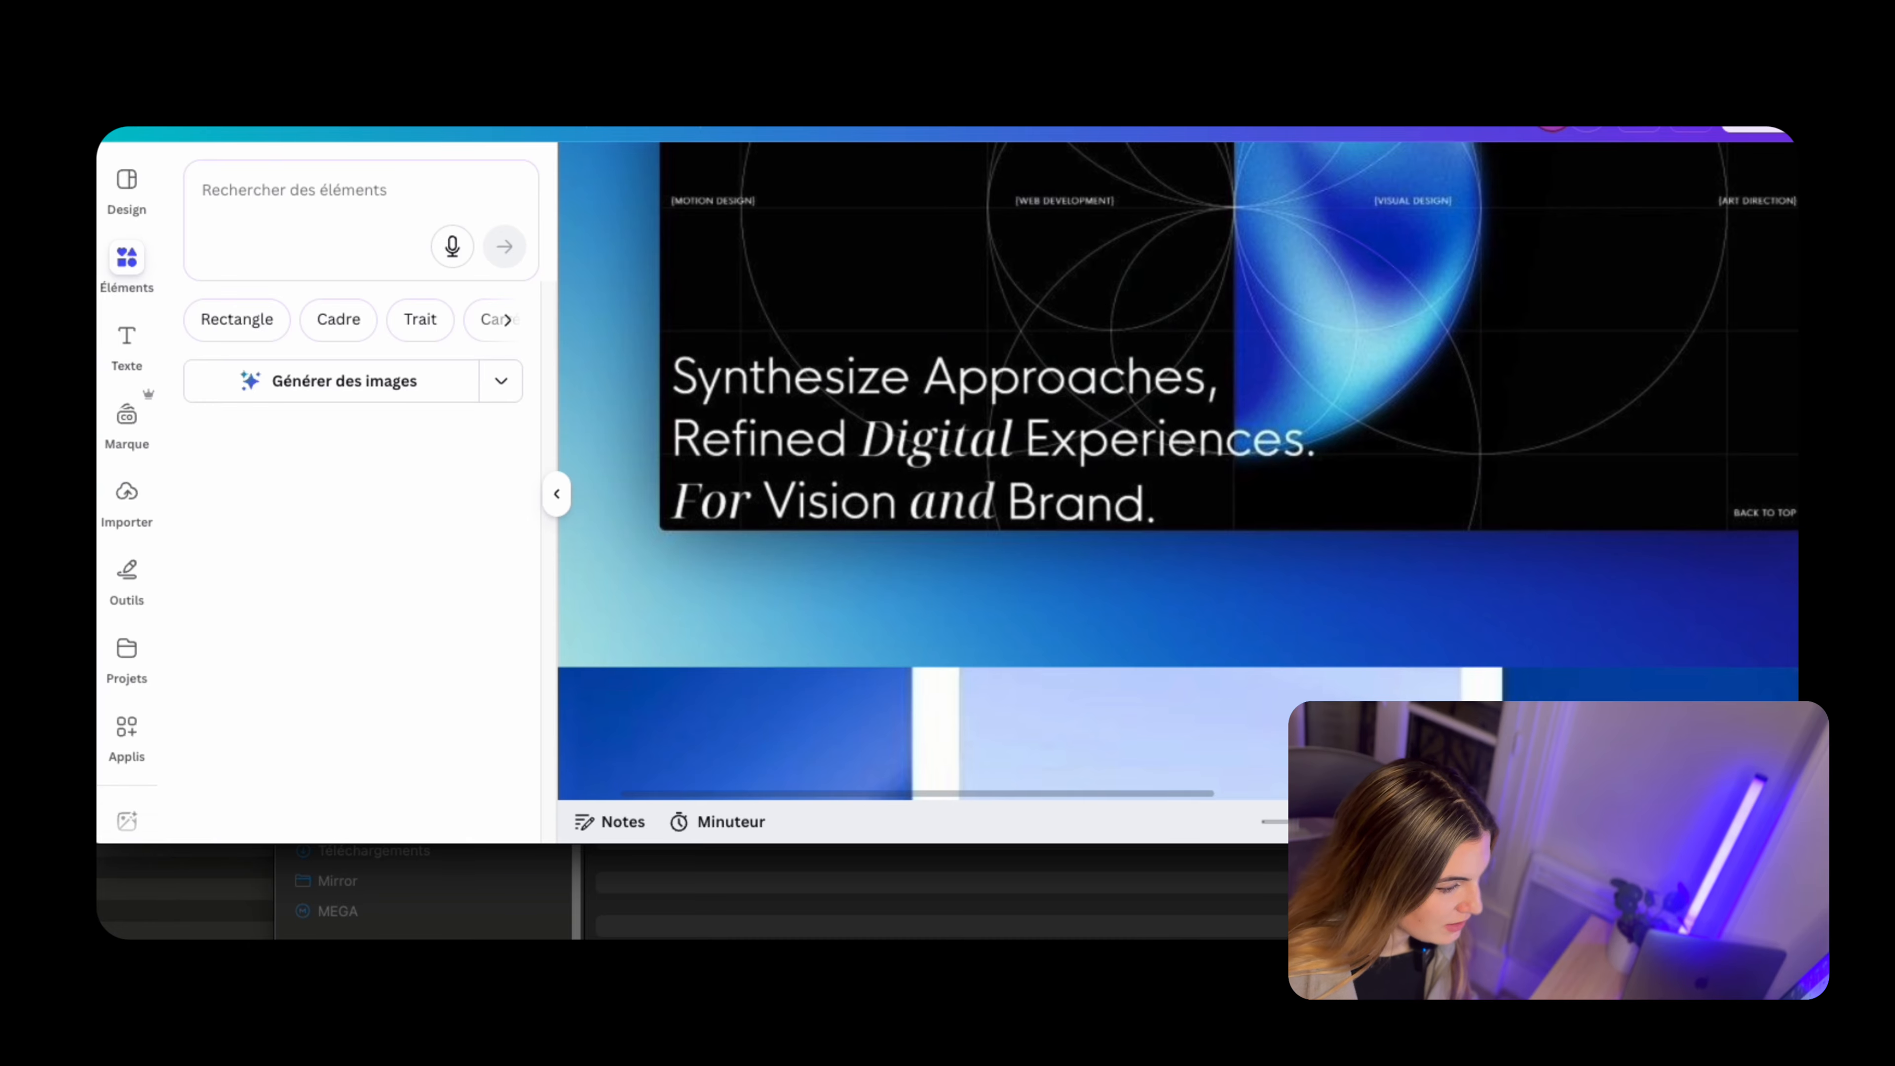
pyautogui.hotkey('ctrl', 'Tab')
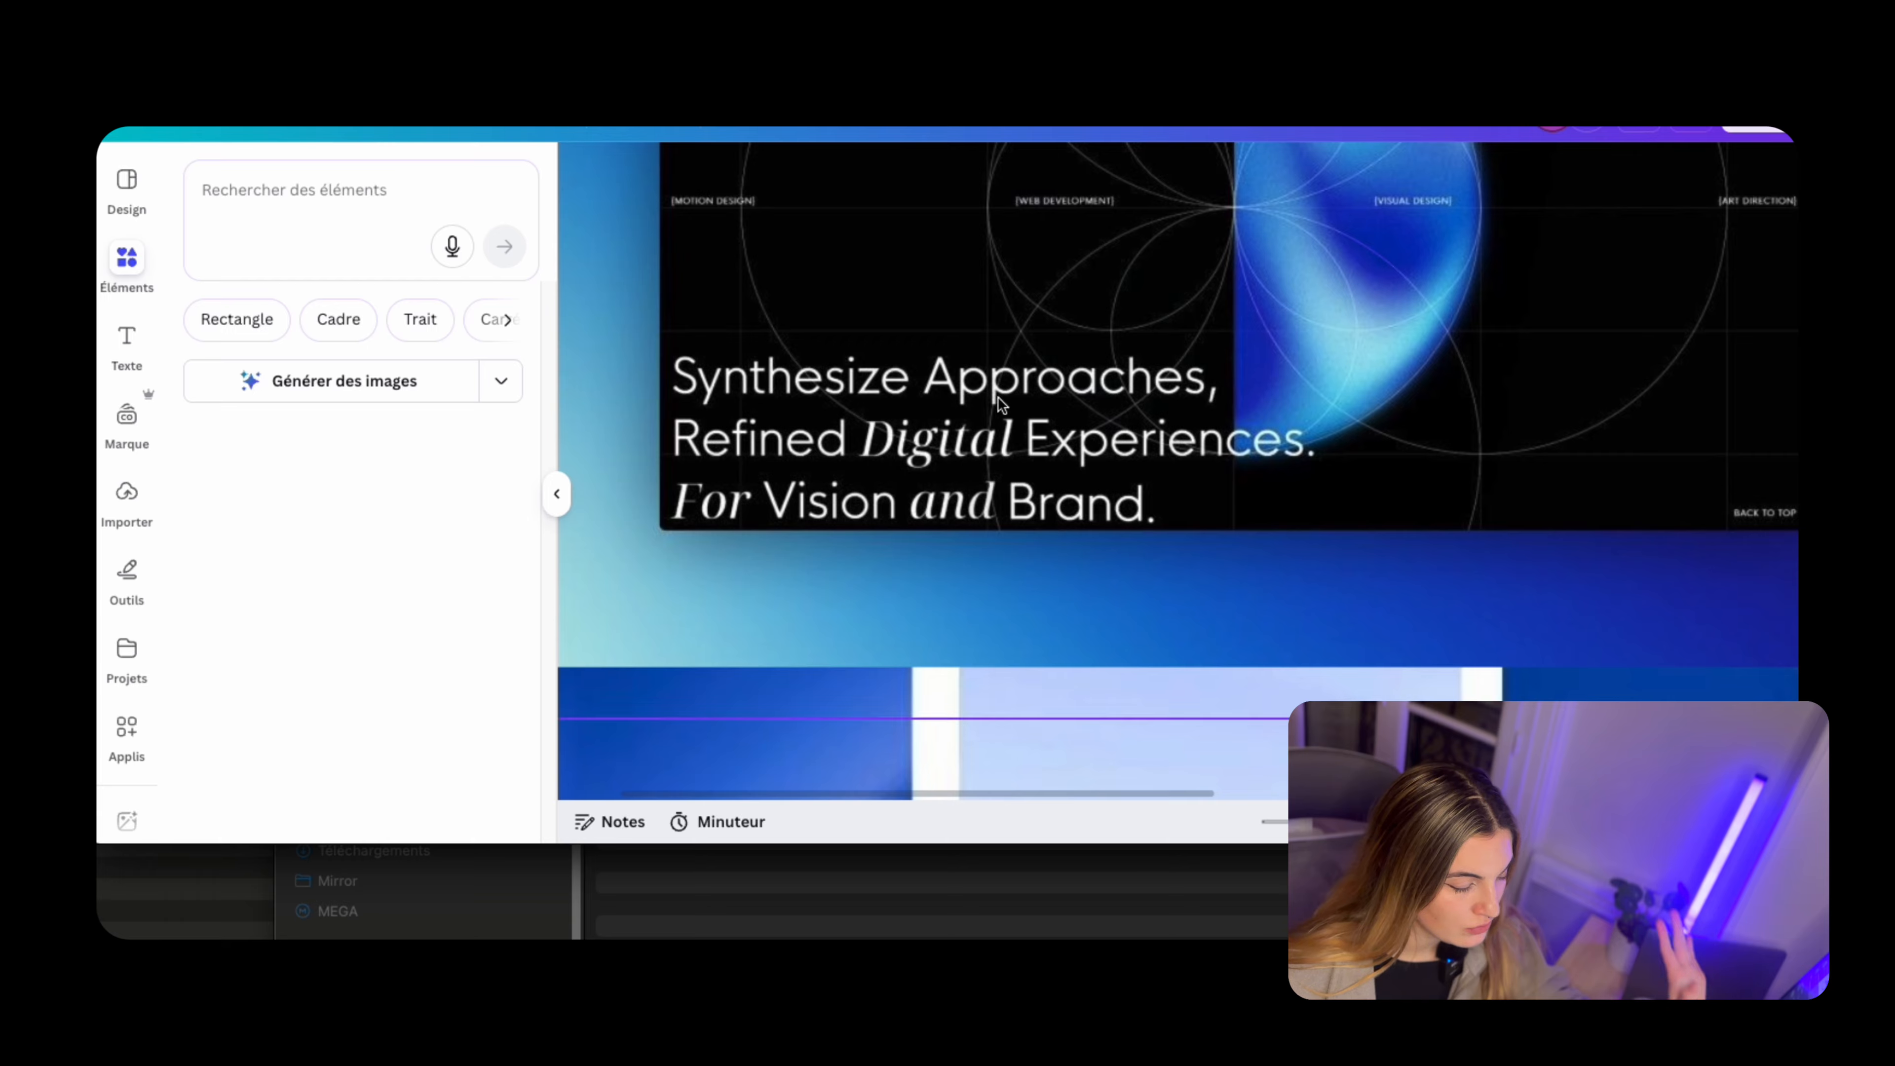
pyautogui.scroll(-3, 1002, 418)
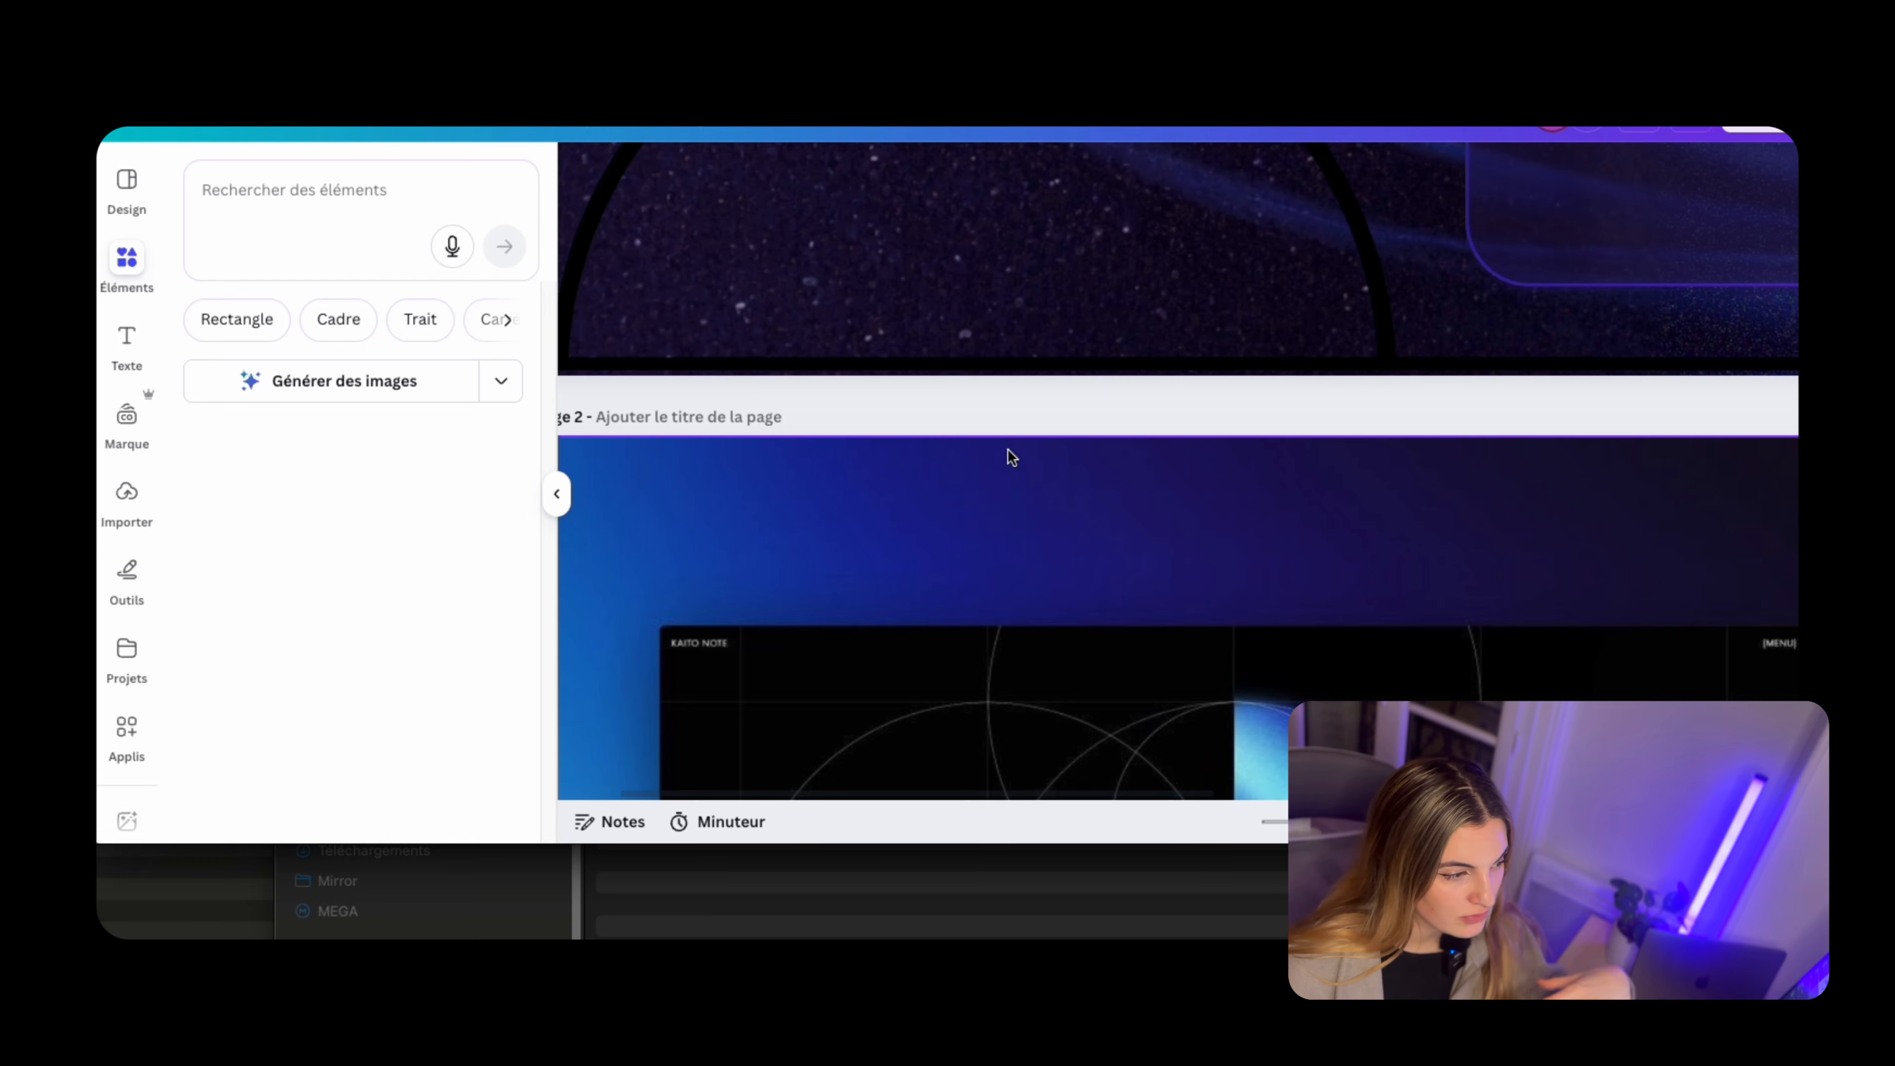
# Examine the mix of sans-serif and italic serif lettering in the moodboard's "Synthesize Approaches" heading on page 2
pyautogui.scroll(-5, 1006, 448)
pyautogui.scroll(-5, 958, 393)
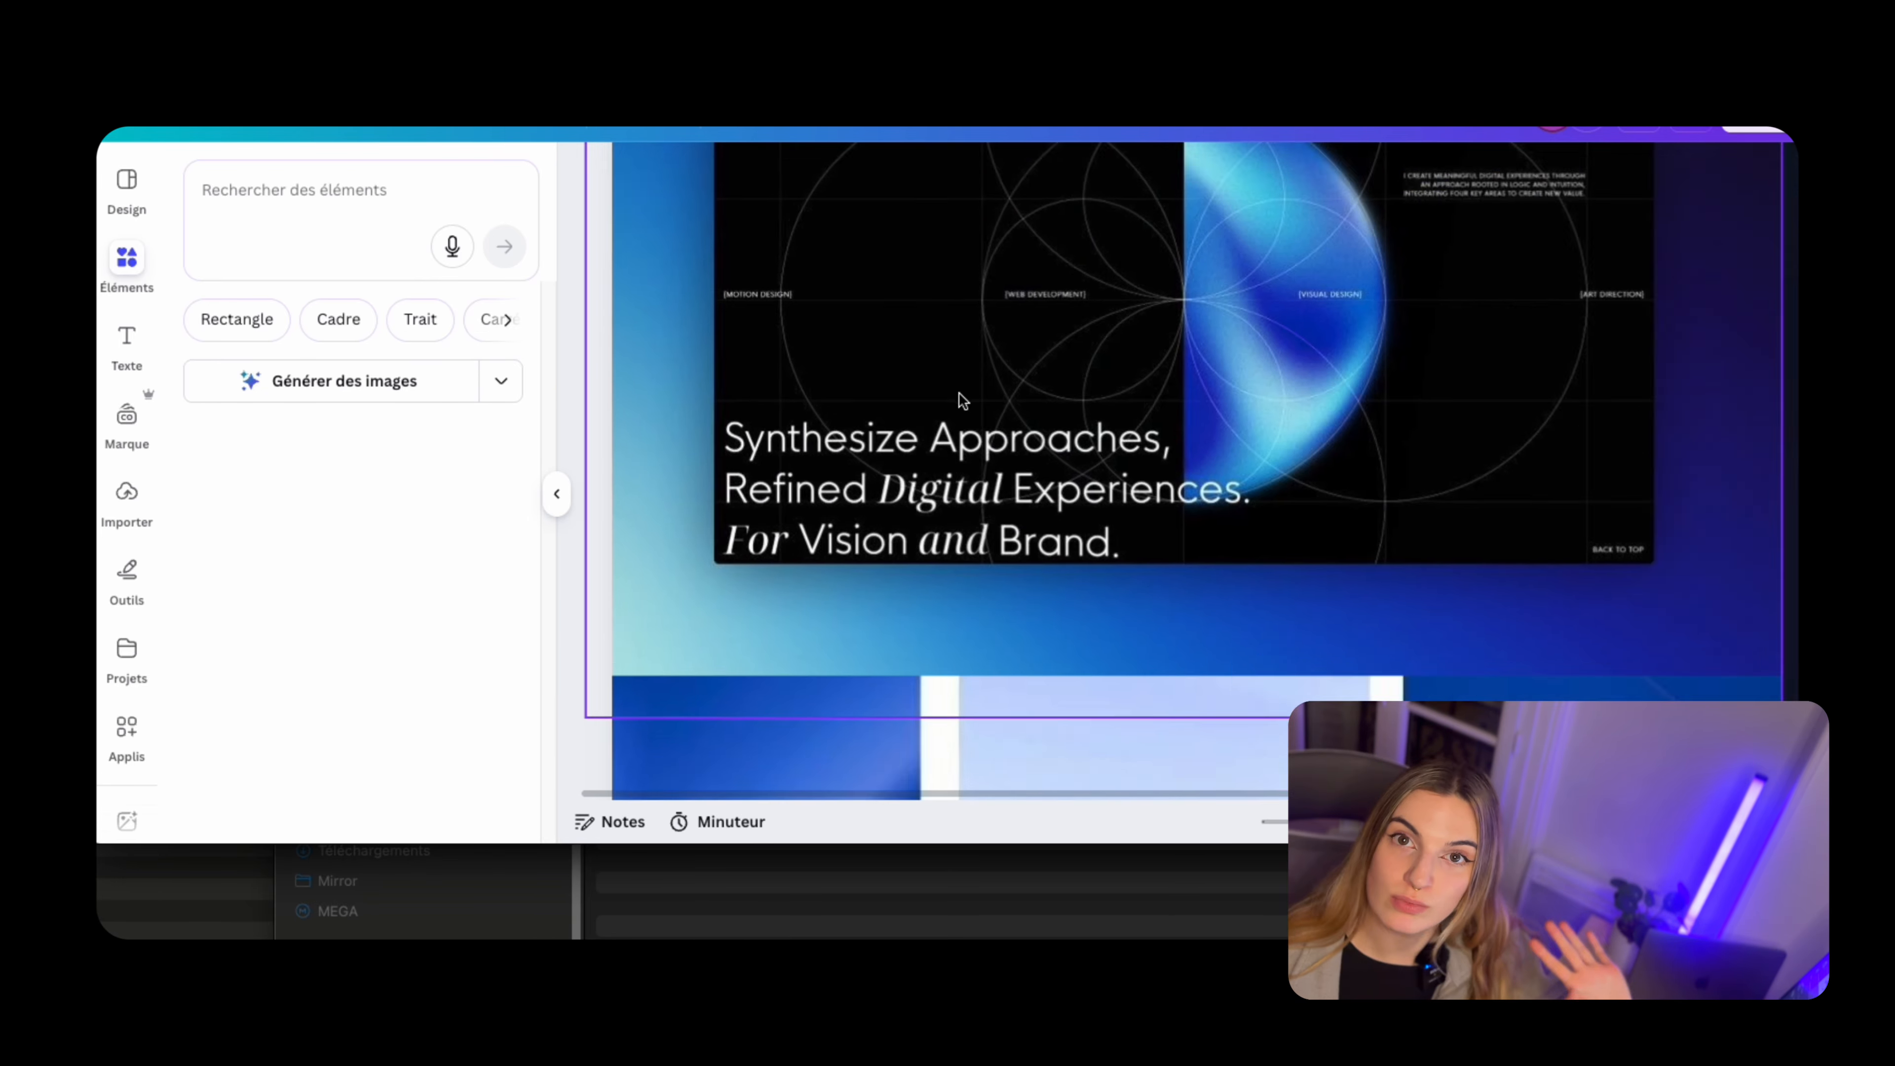
pyautogui.scroll(5, 752, 439)
pyautogui.scroll(-5, 934, 504)
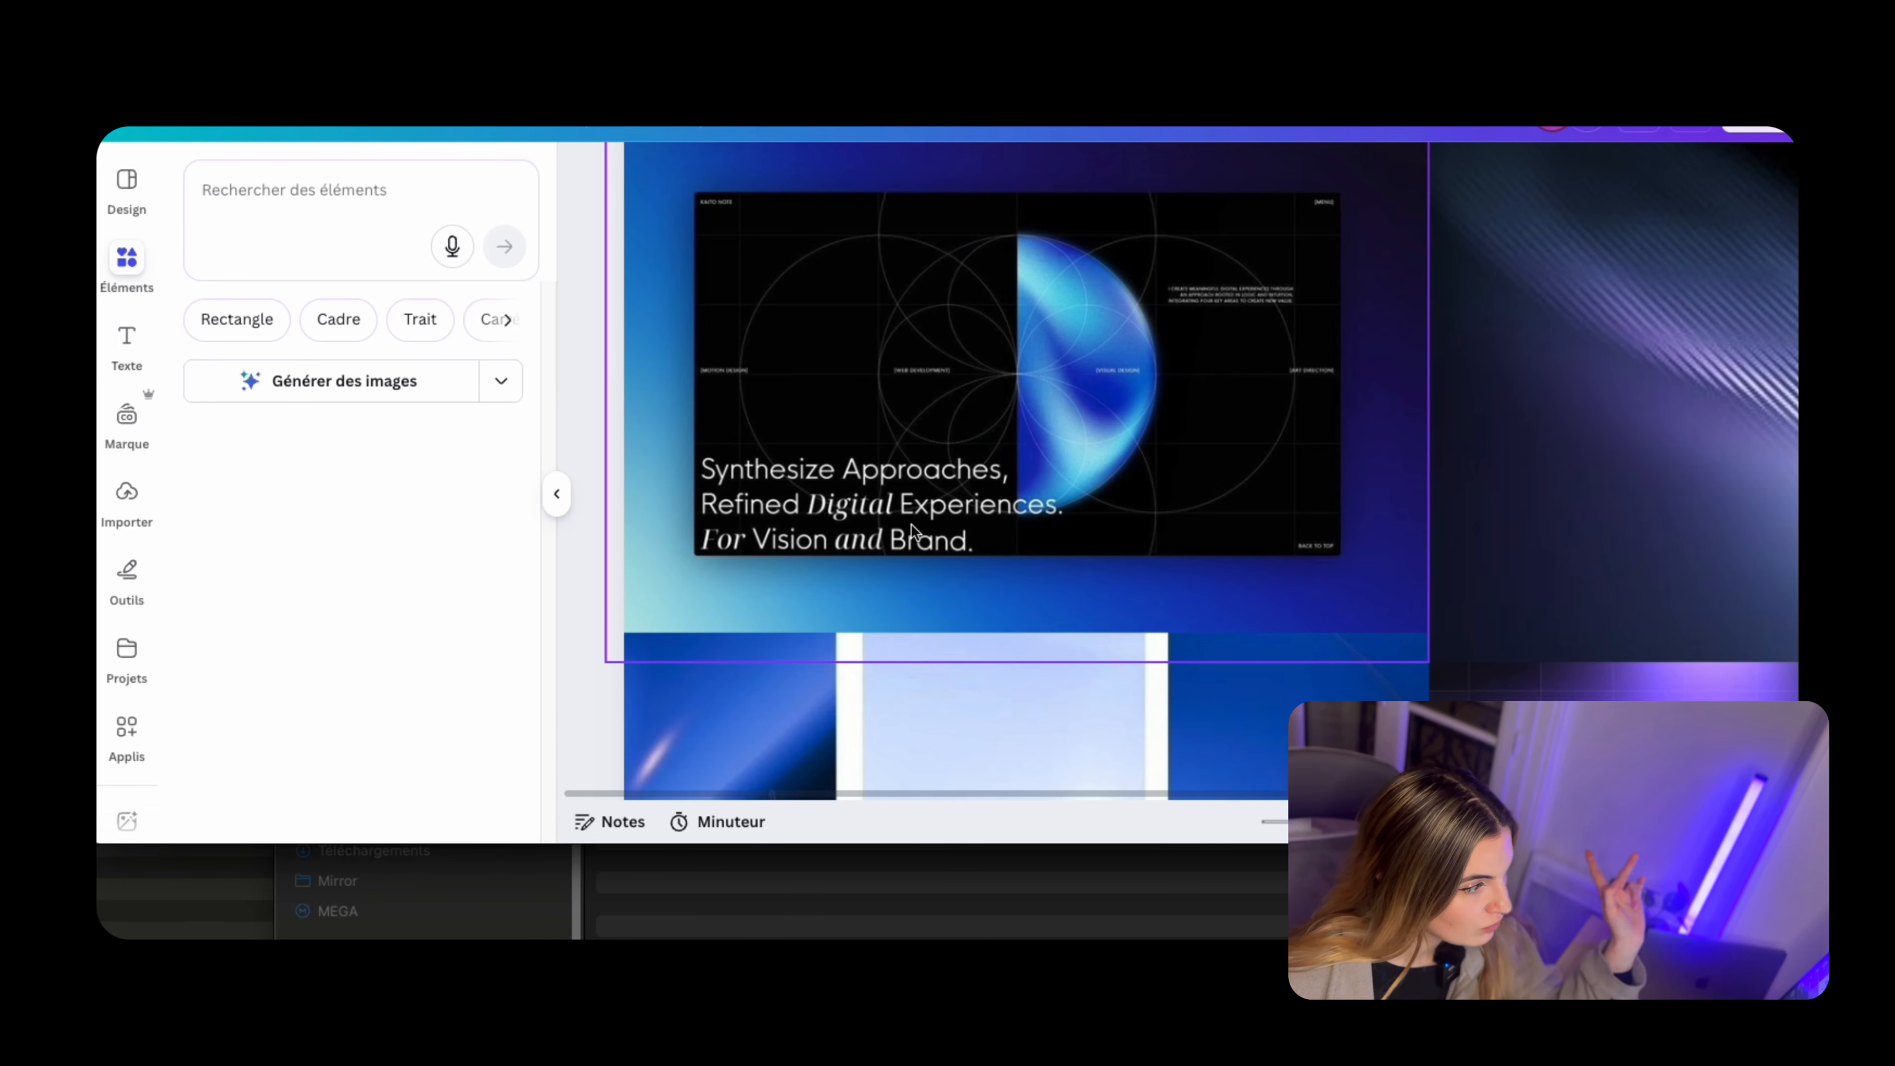
pyautogui.scroll(-5, 733, 519)
pyautogui.scroll(3, 1139, 293)
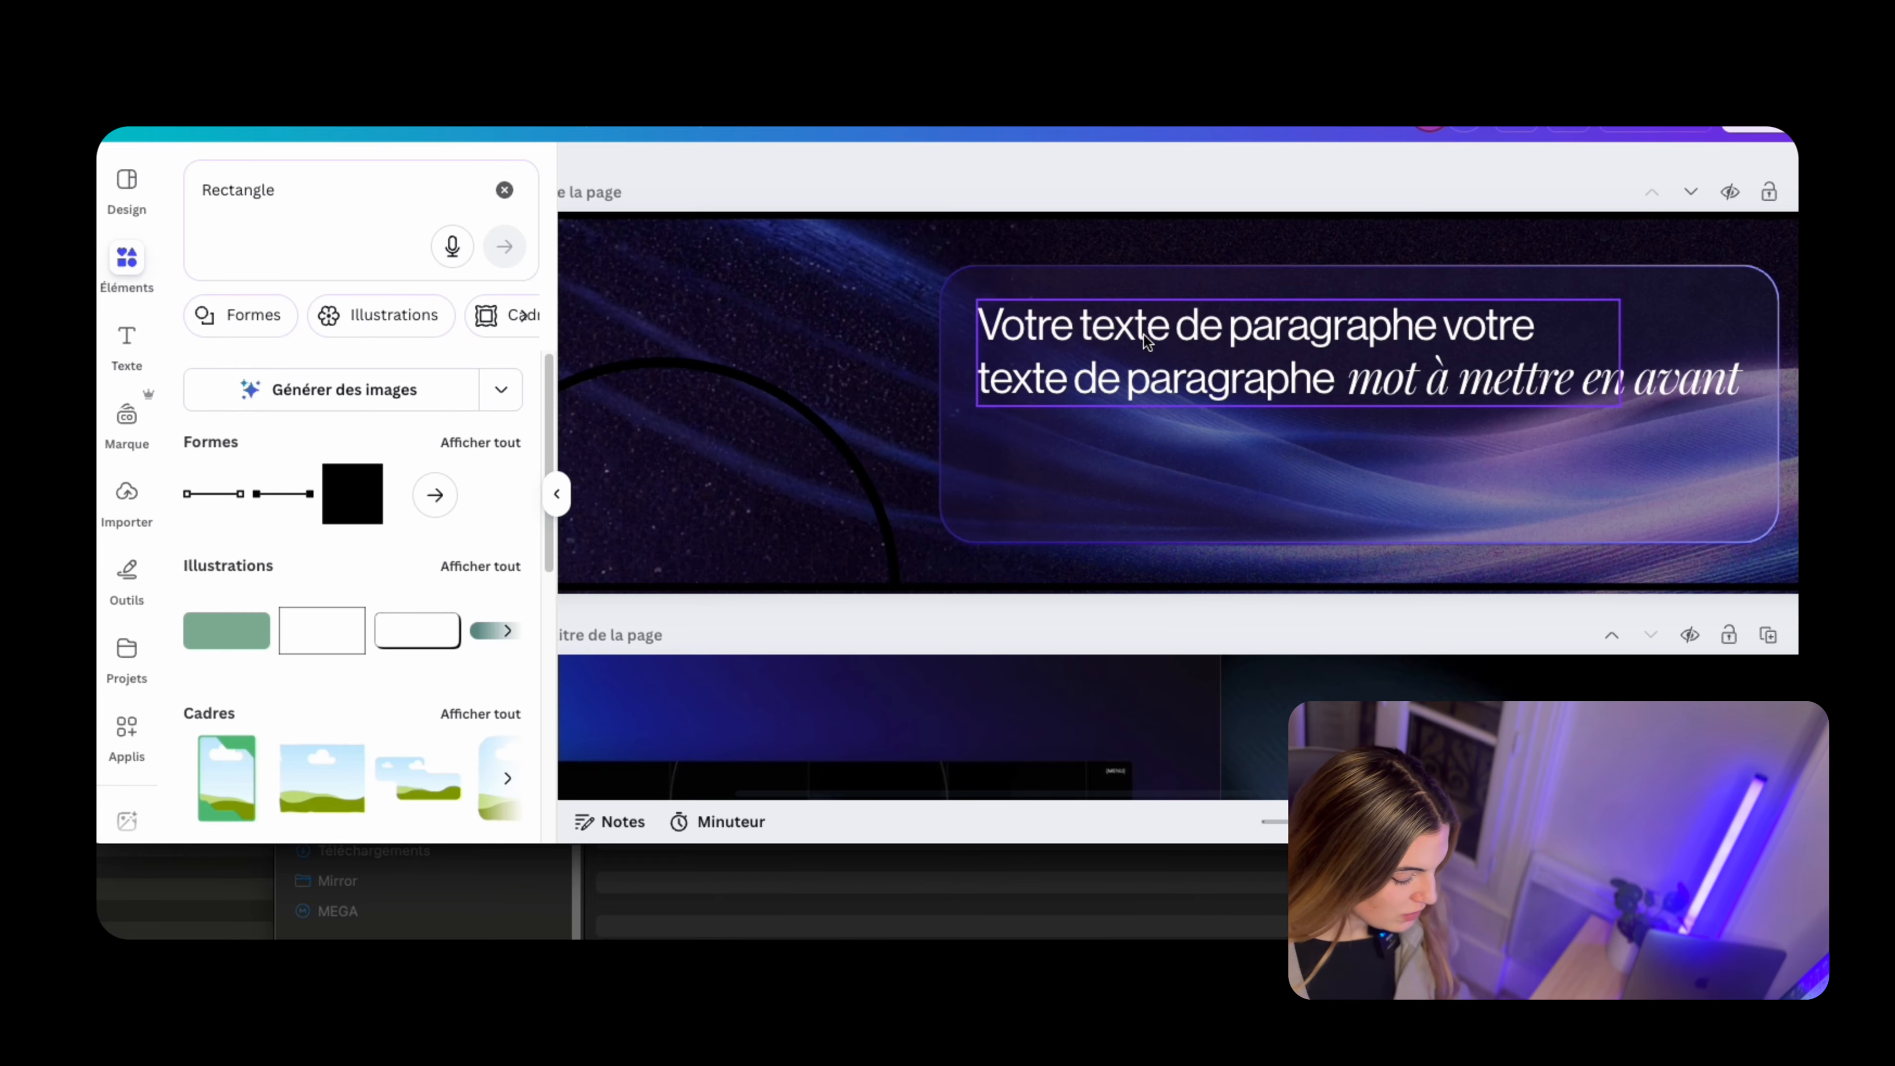
# Inspect the font and size settings of the banner's paragraph text and of its italic phrase "mot à mettre en avant"
pyautogui.click(1149, 340)
pyautogui.click(1171, 333)
pyautogui.click(1057, 323)
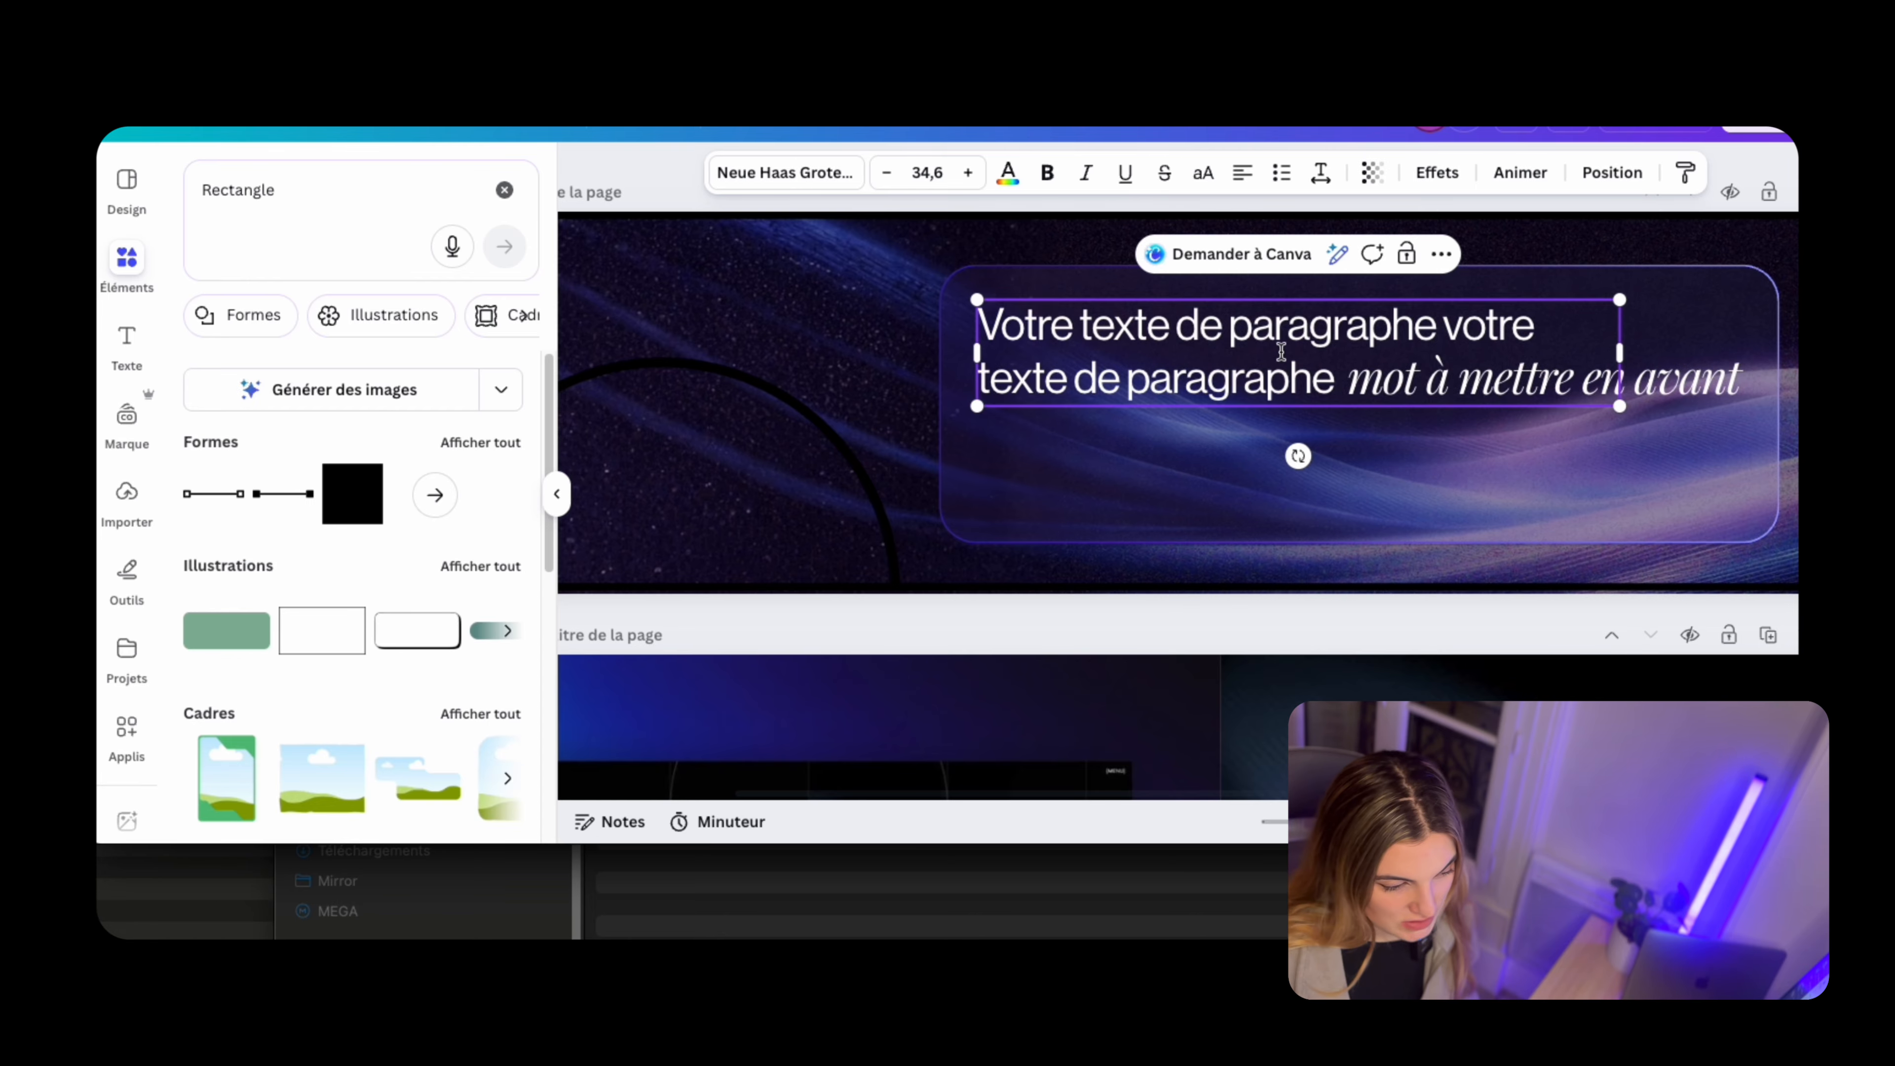
pyautogui.tripleClick(1193, 395)
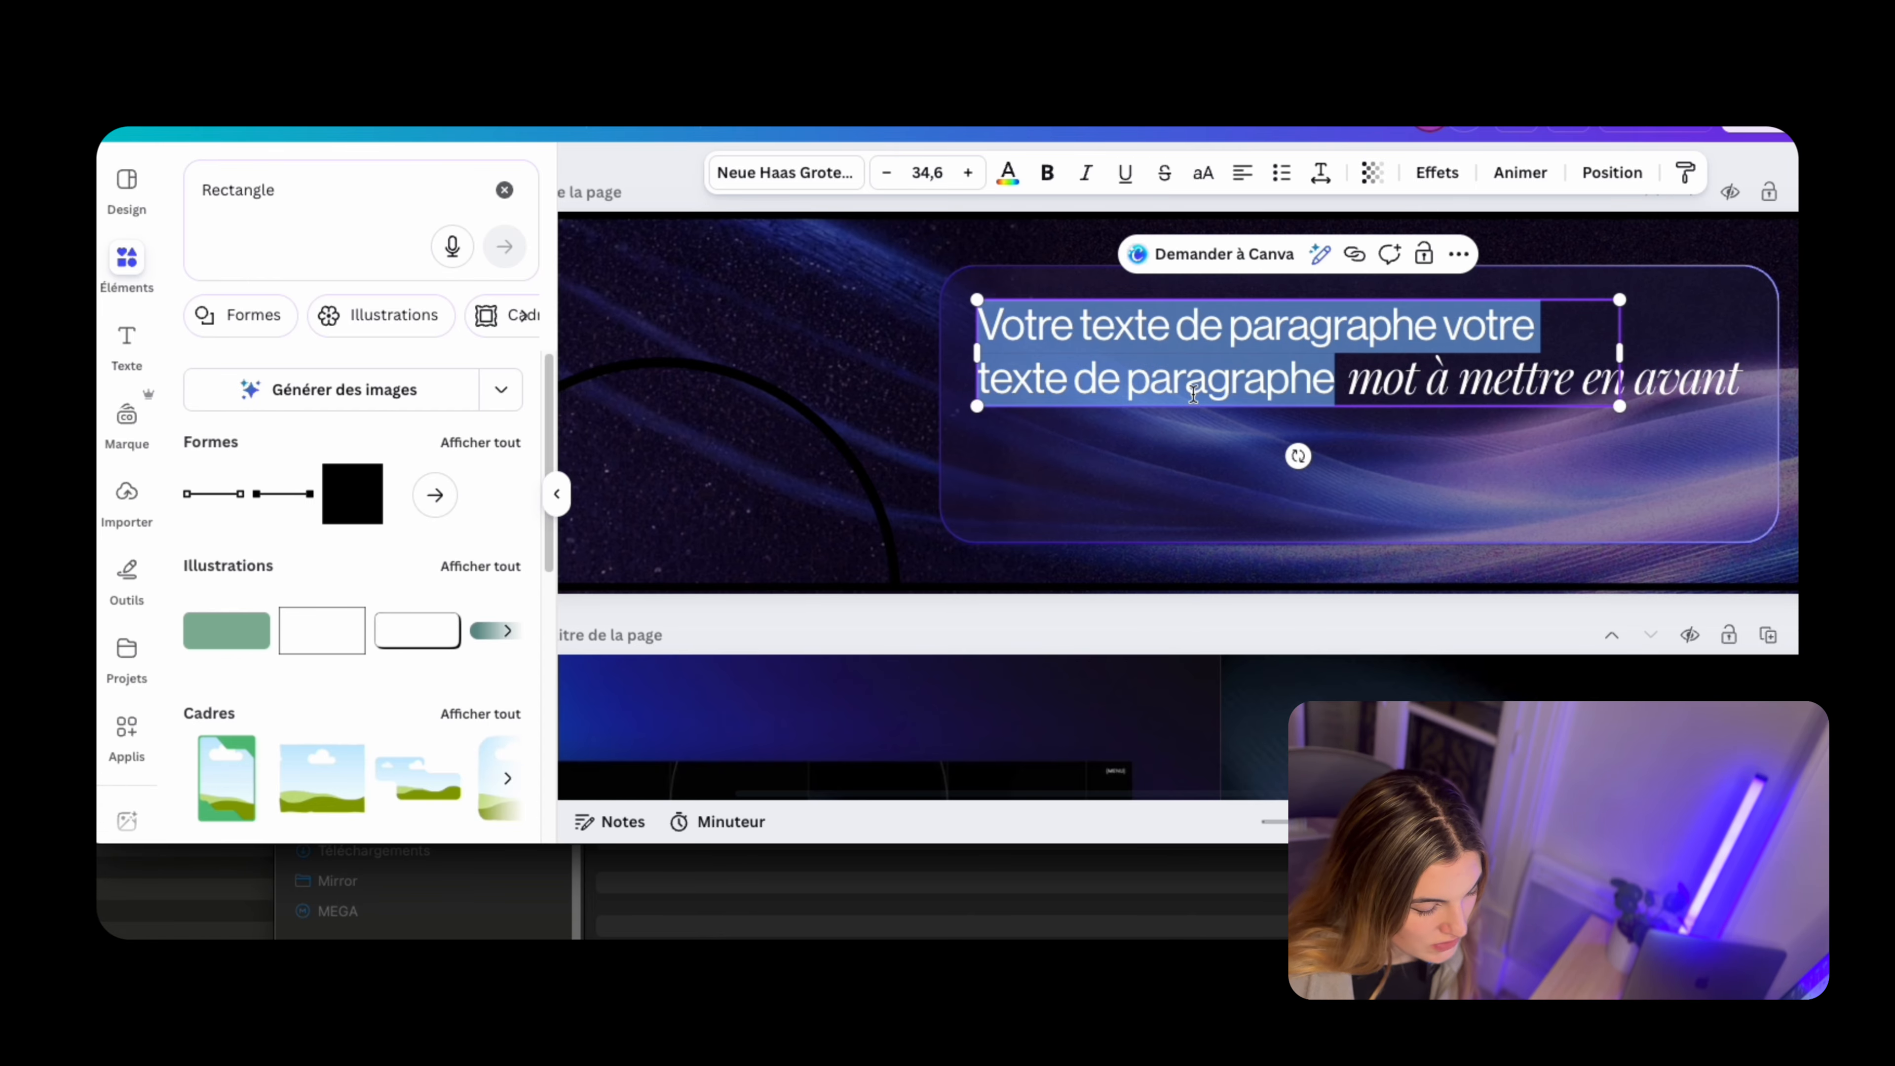
pyautogui.click(1394, 438)
pyautogui.click(1567, 354)
pyautogui.scroll(3, 1567, 354)
pyautogui.scroll(-3, 1078, 381)
pyautogui.hscroll(-2, 1074, 389)
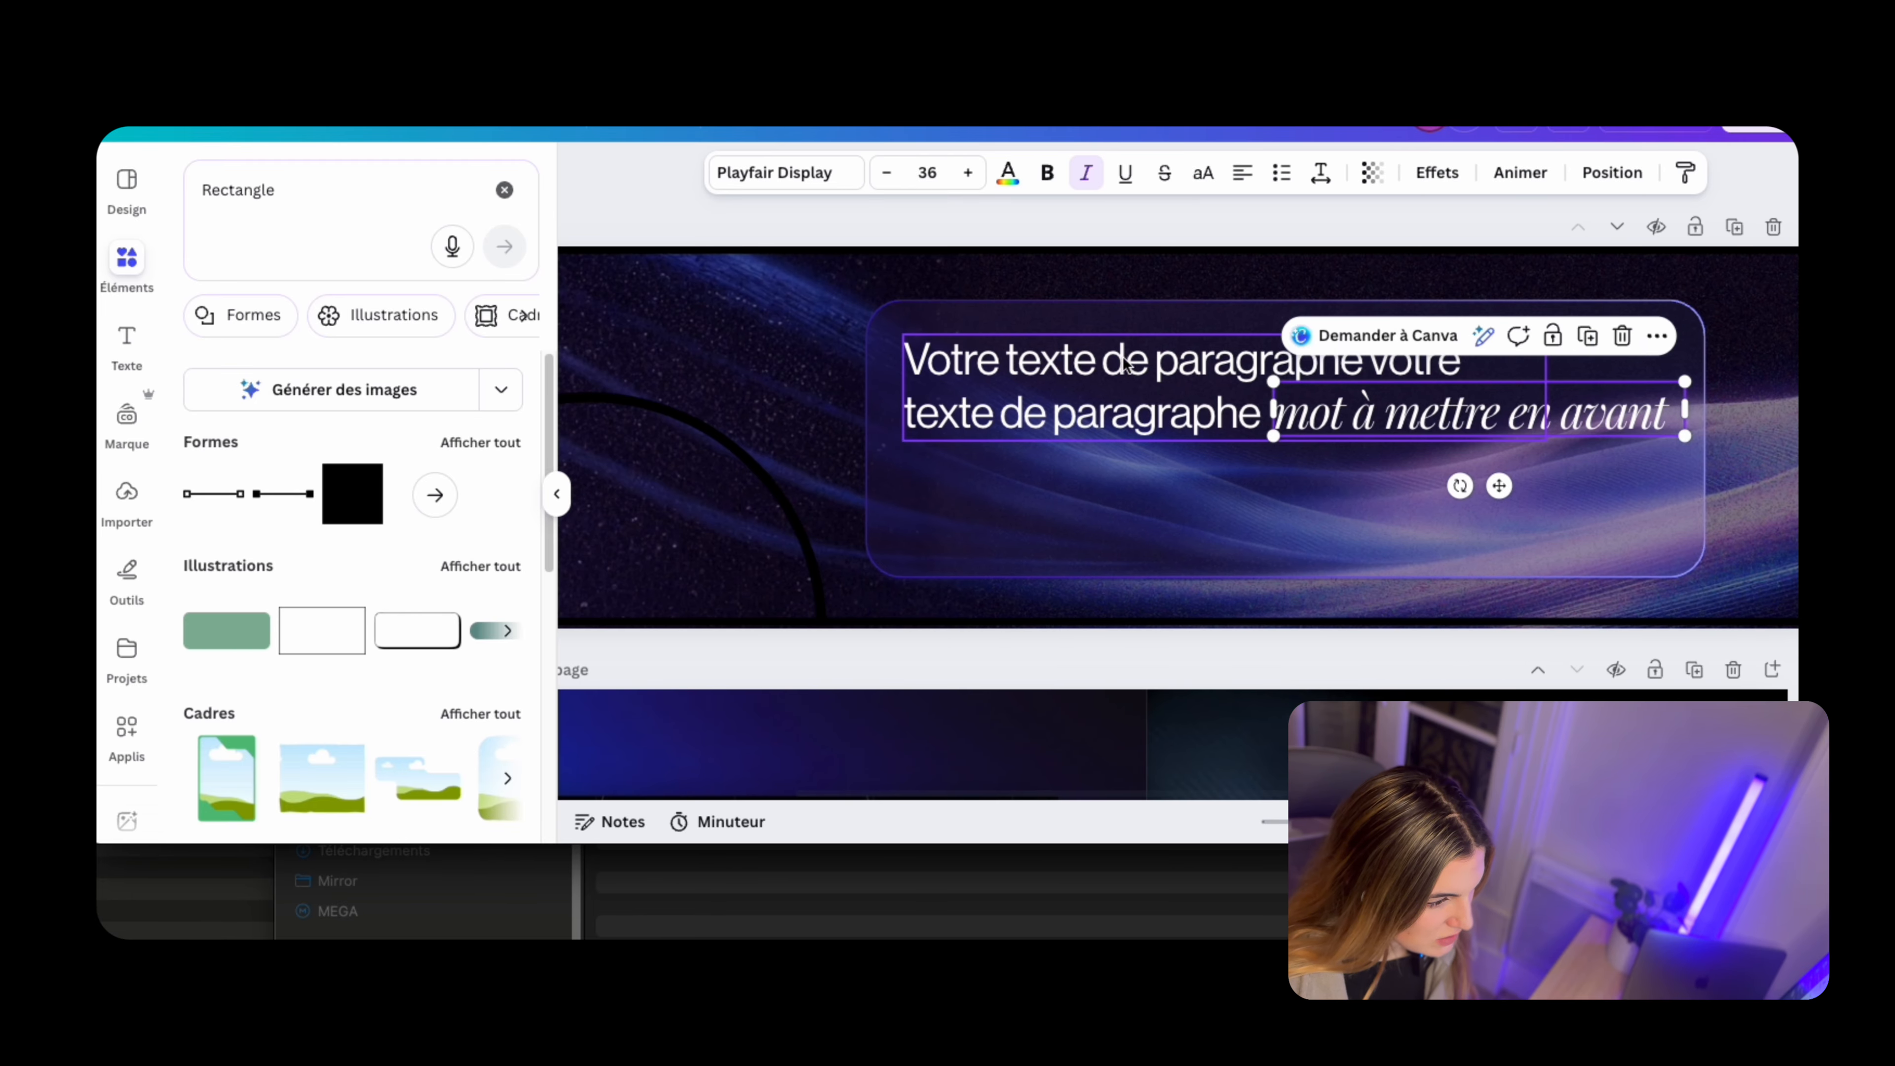
pyautogui.click(1116, 374)
pyautogui.scroll(3, 1112, 431)
pyautogui.click(1439, 404)
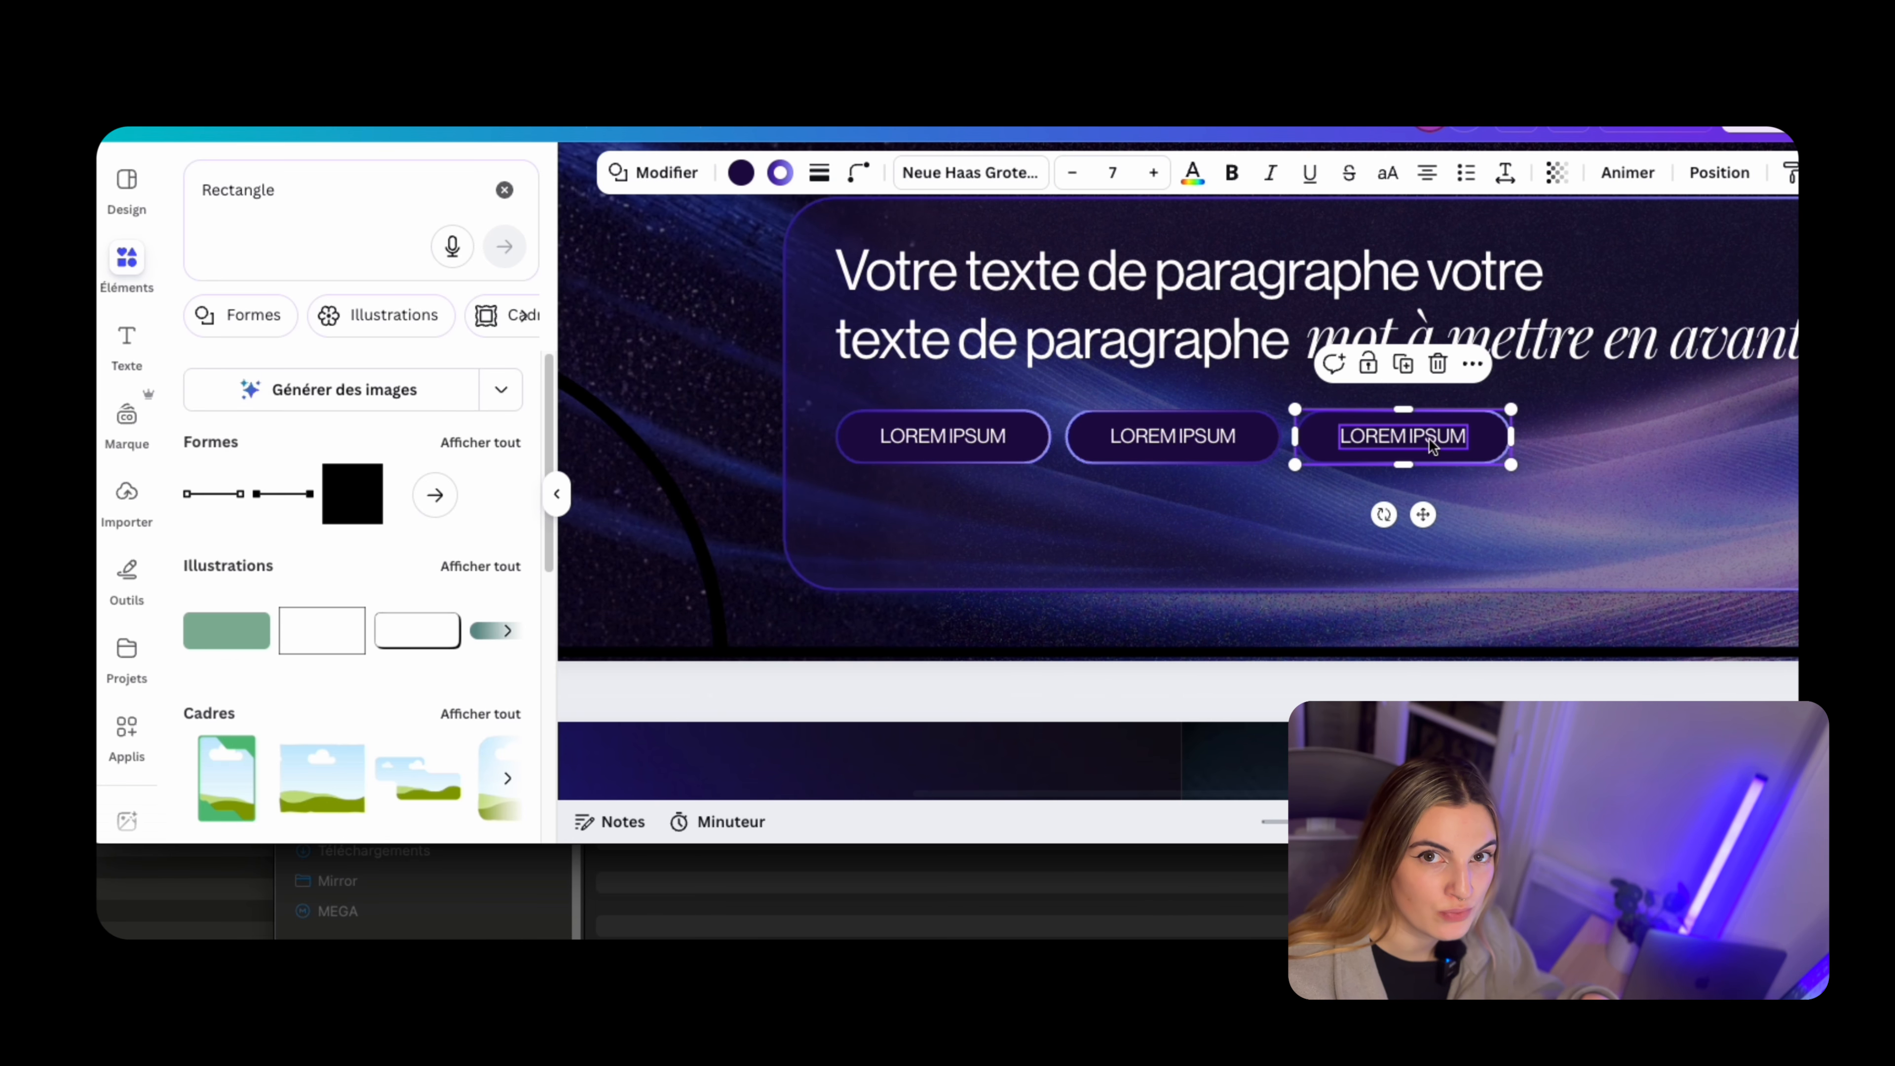
# Align the Lorem Ipsum label with its pill button below the banner heading
pyautogui.rightClick(1433, 446)
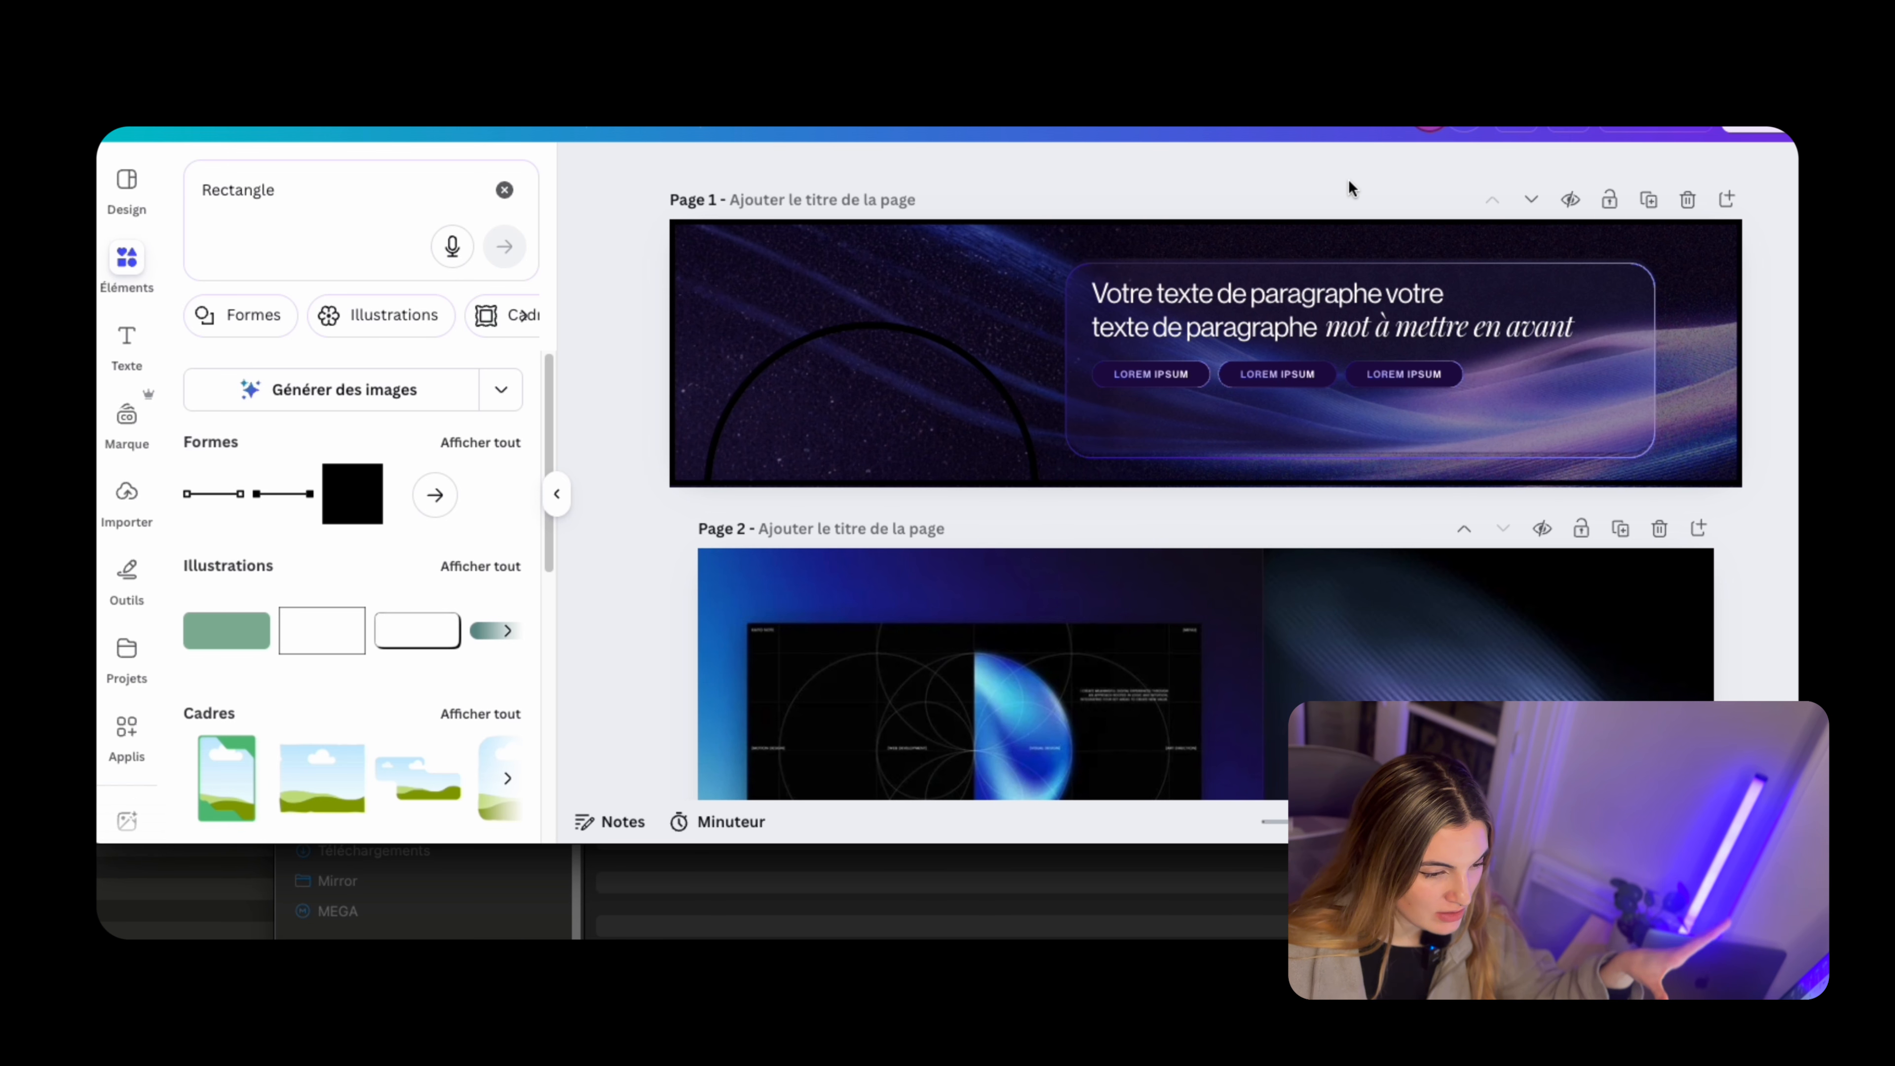
pyautogui.click(1589, 307)
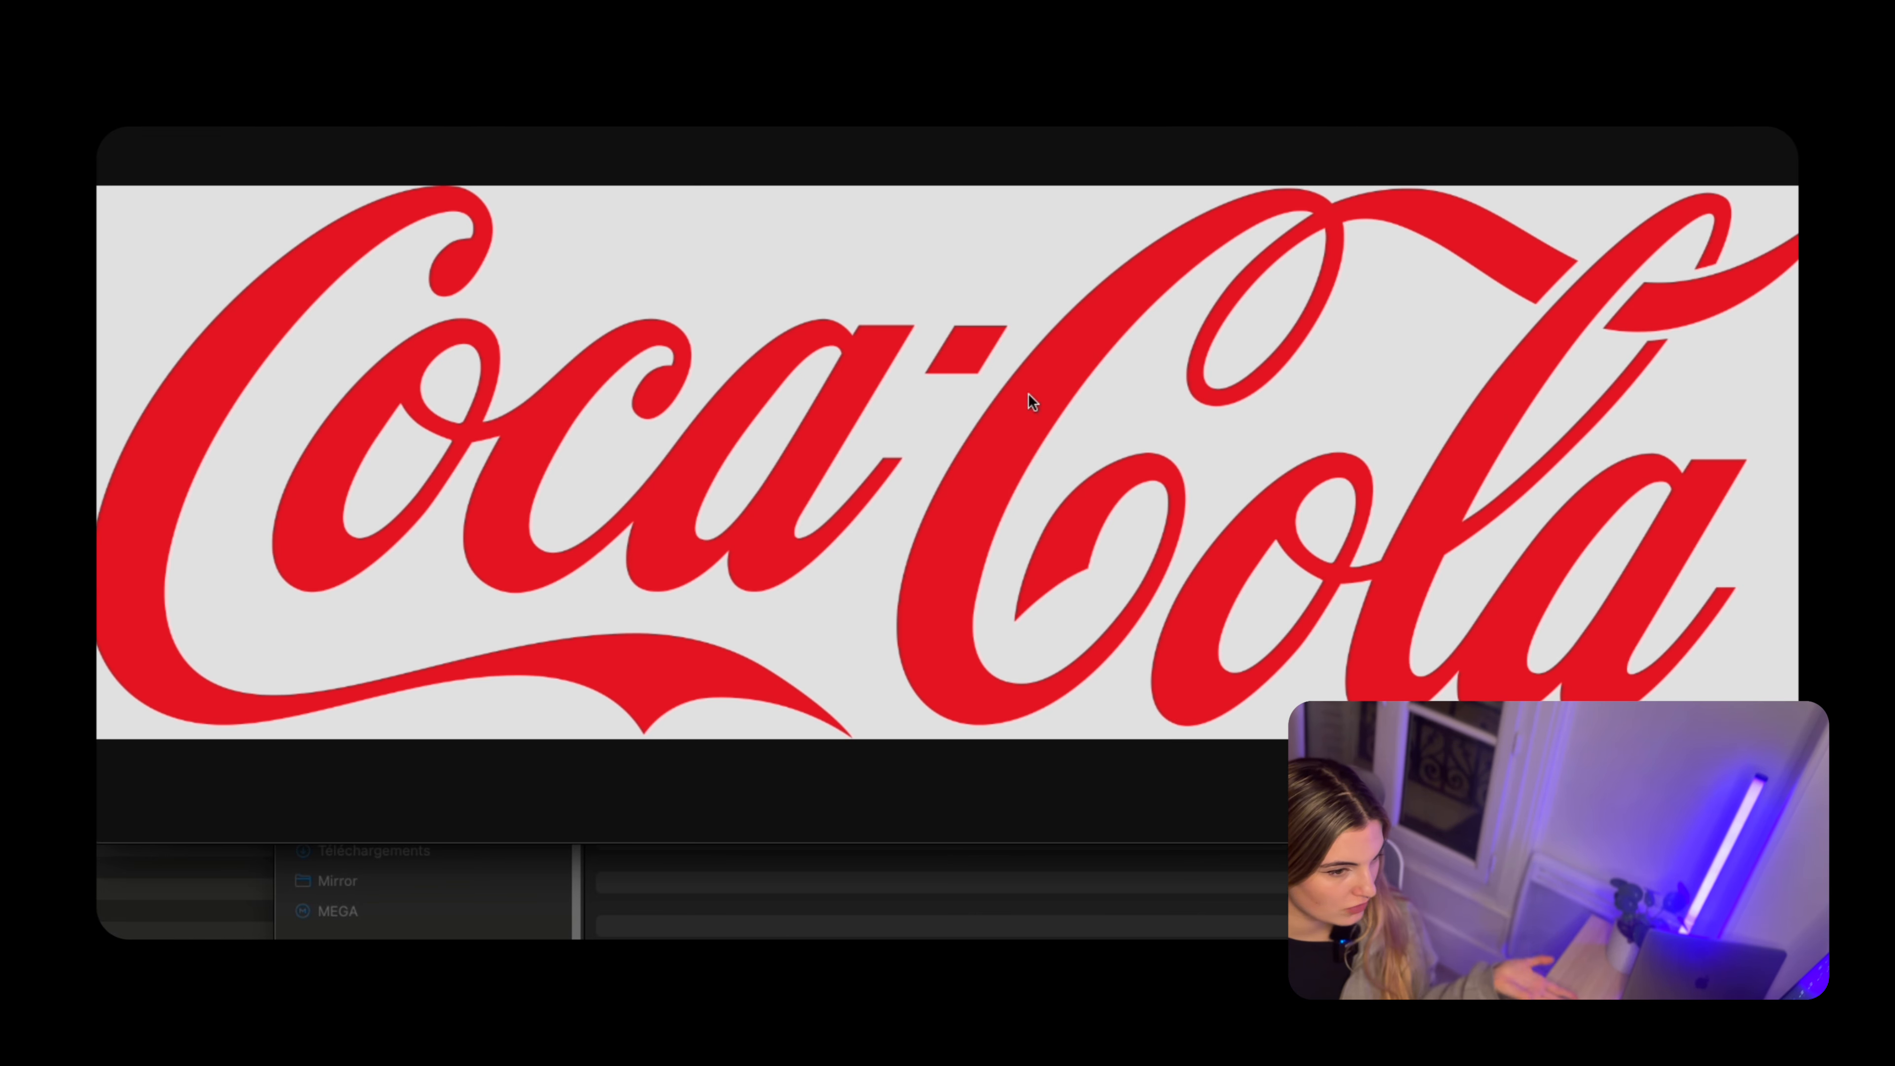
# Save the Coca-Cola logo image to the Bureau folder under the name cocacola
pyautogui.rightClick(1028, 393)
pyautogui.click(1212, 437)
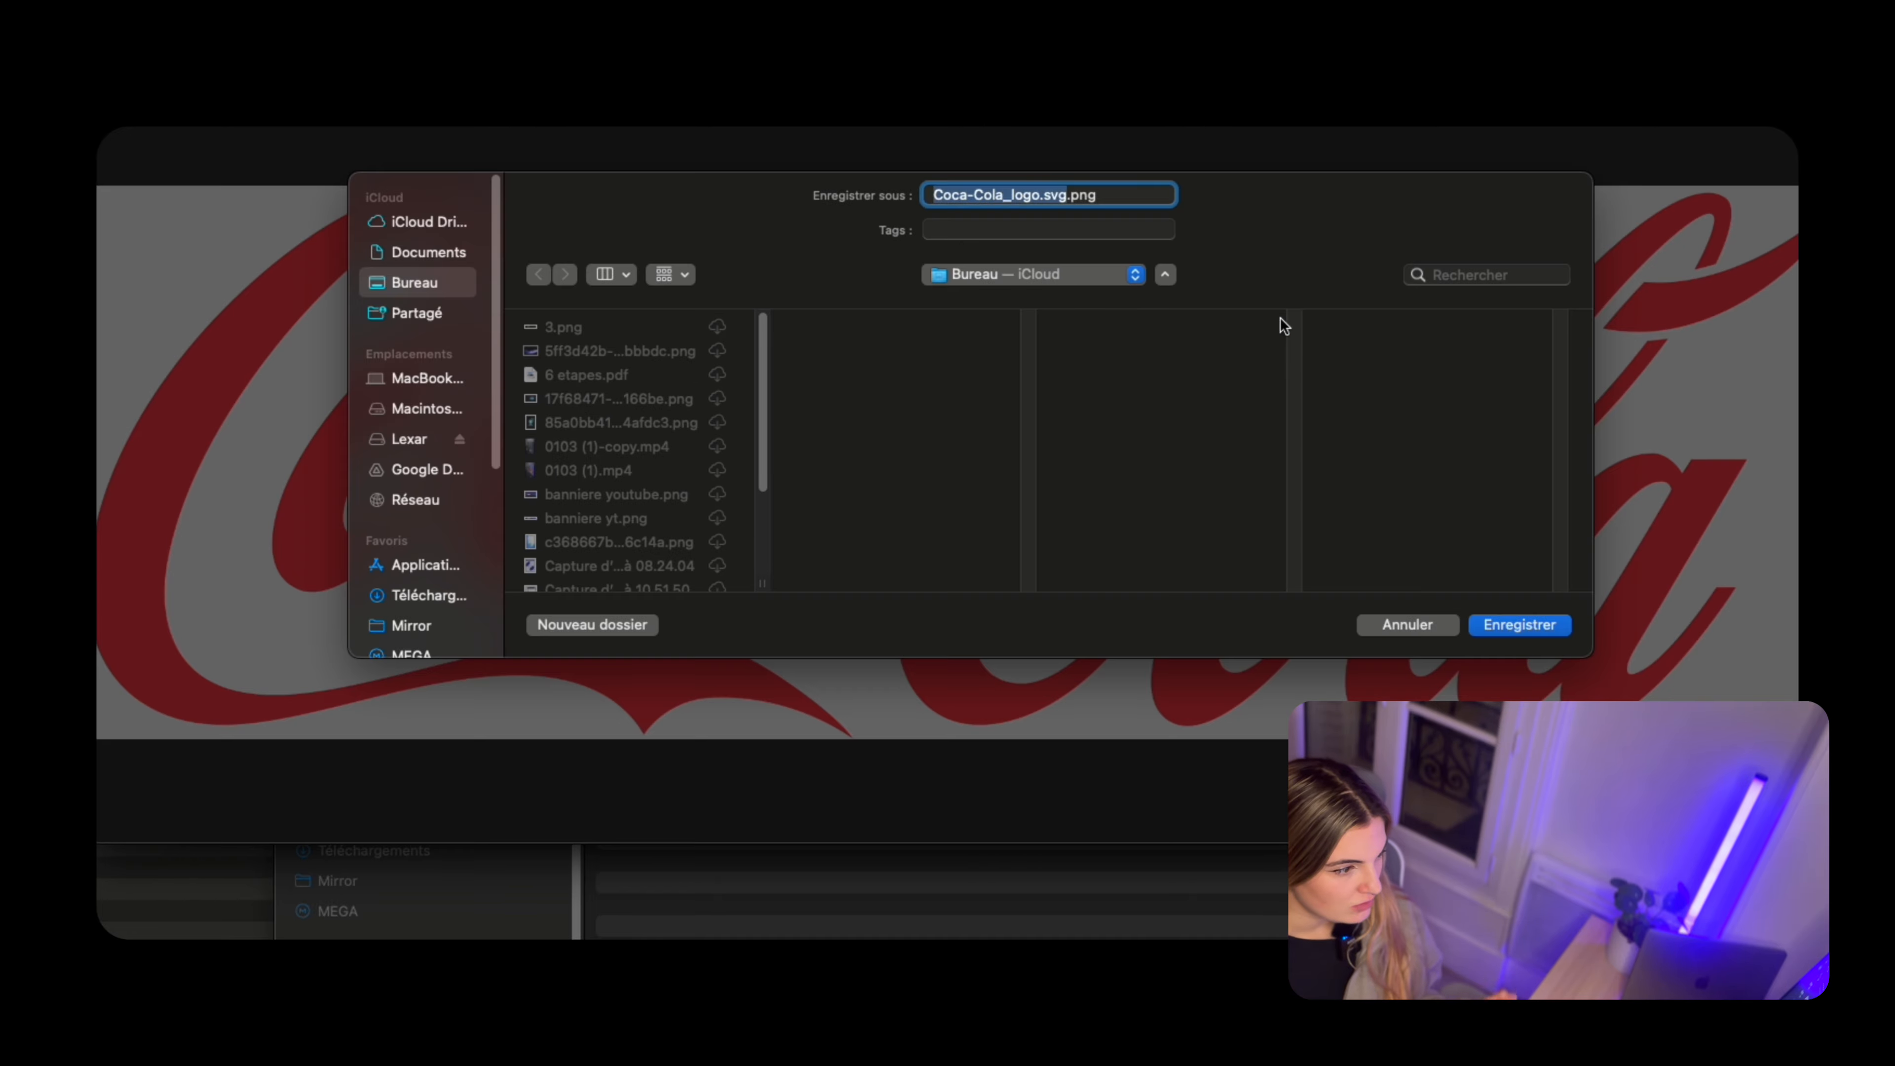
pyautogui.write('cocacola')
pyautogui.press('Return')
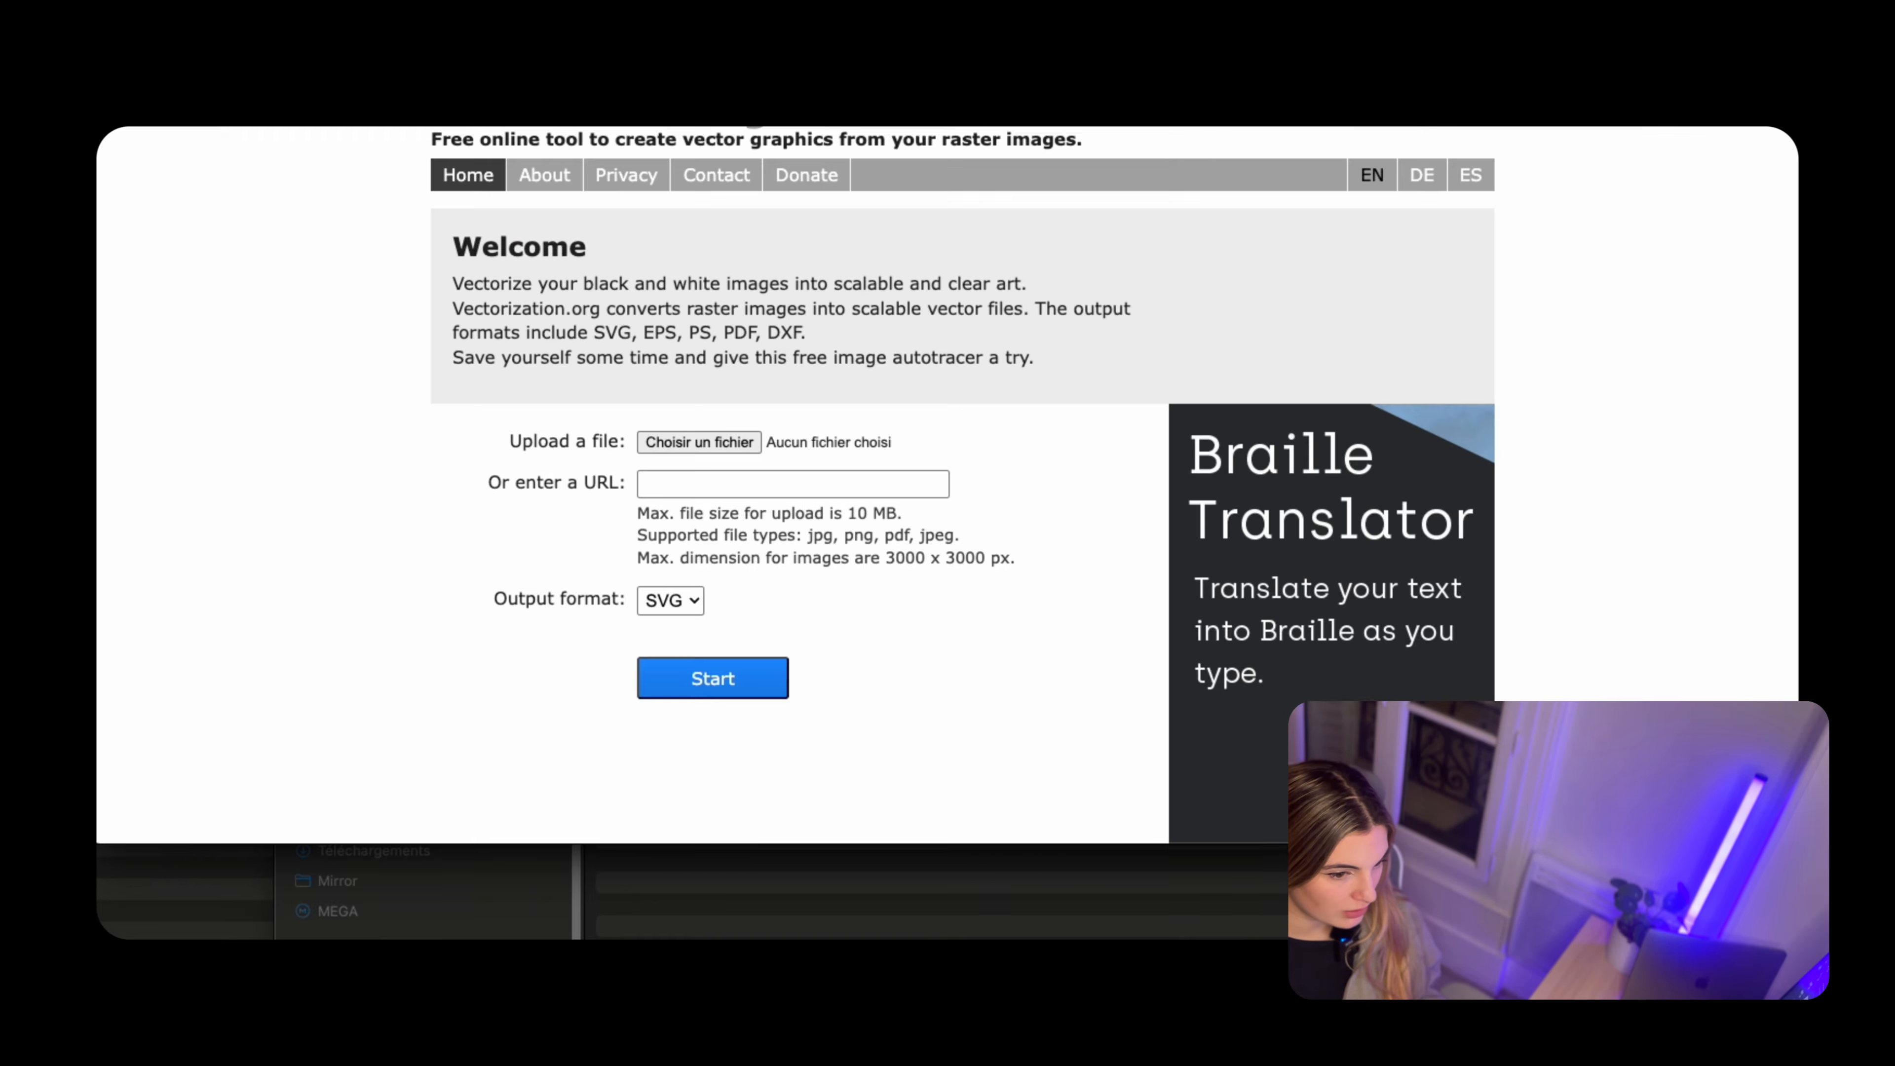
# Upload coca.png to the vectorization site and convert it to SVG
pyautogui.click(721, 441)
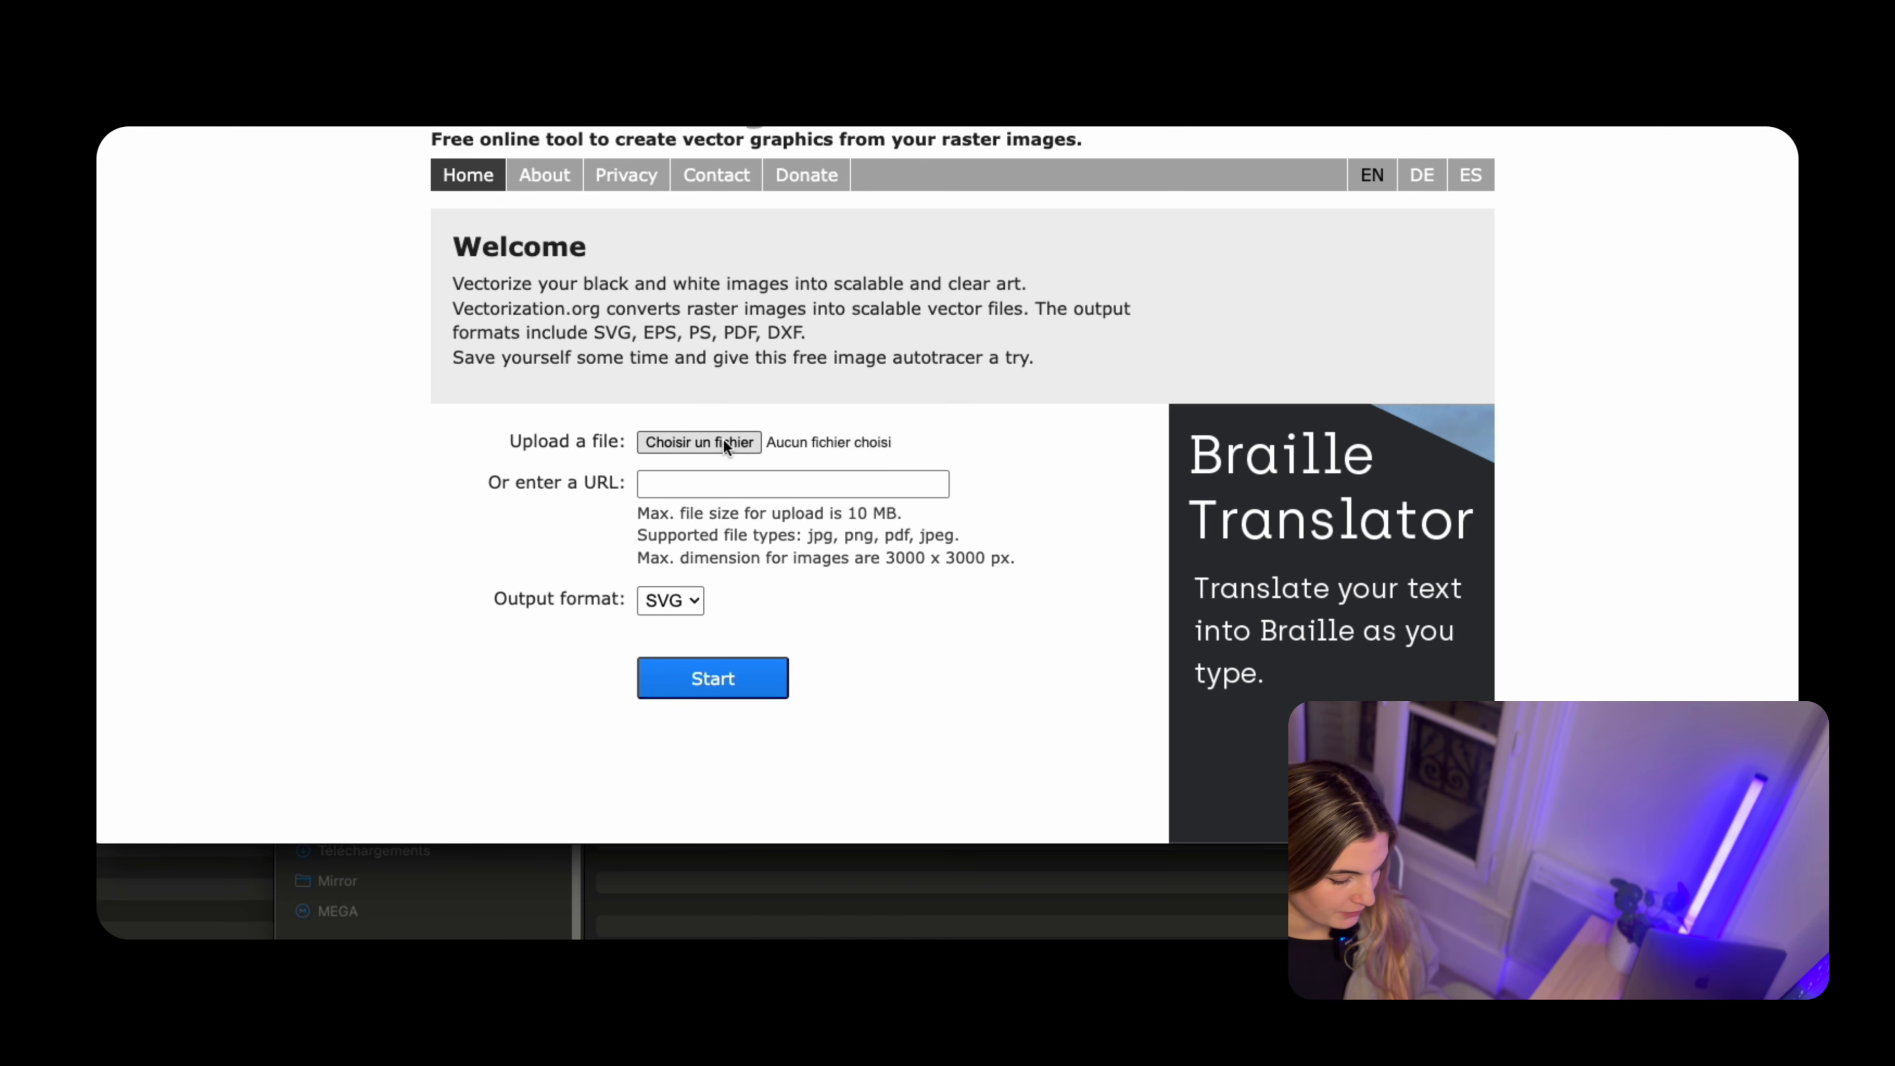
pyautogui.click(429, 210)
pyautogui.doubleClick(427, 210)
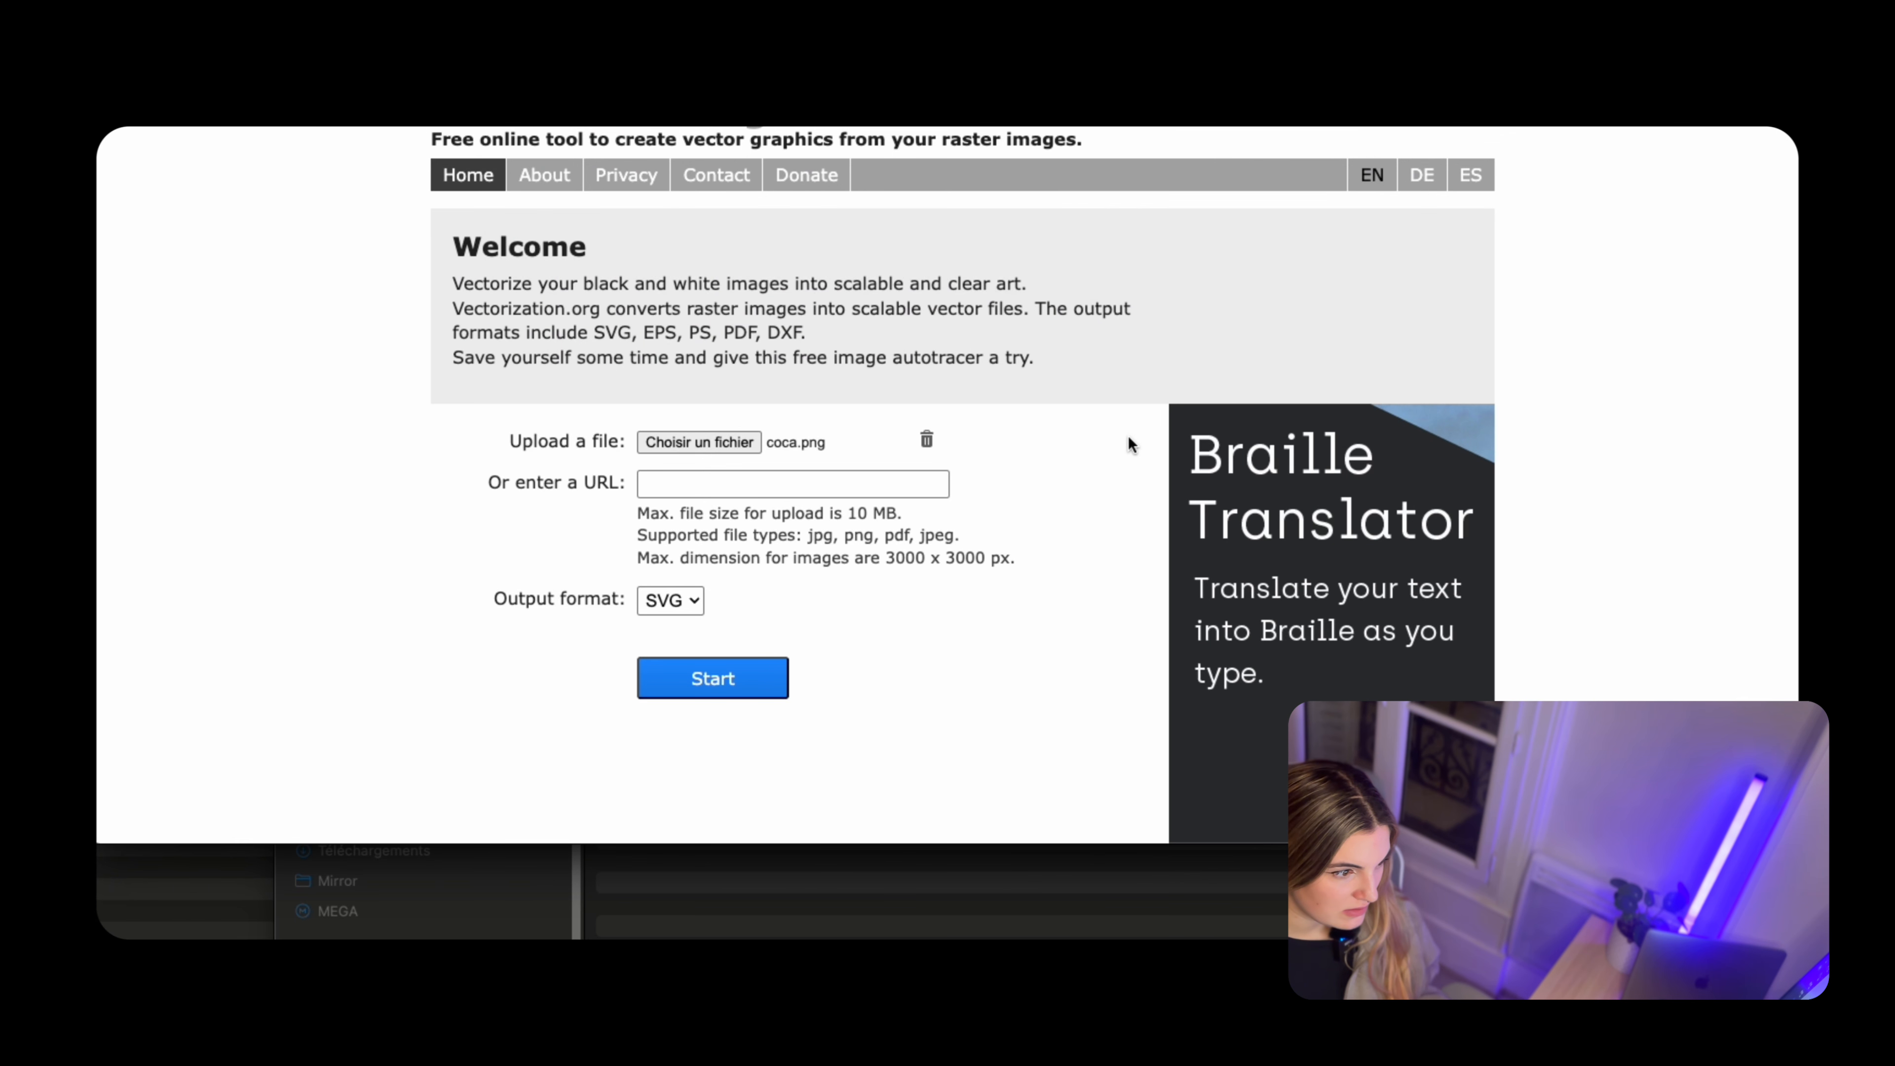
pyautogui.click(675, 603)
pyautogui.click(679, 608)
pyautogui.click(746, 675)
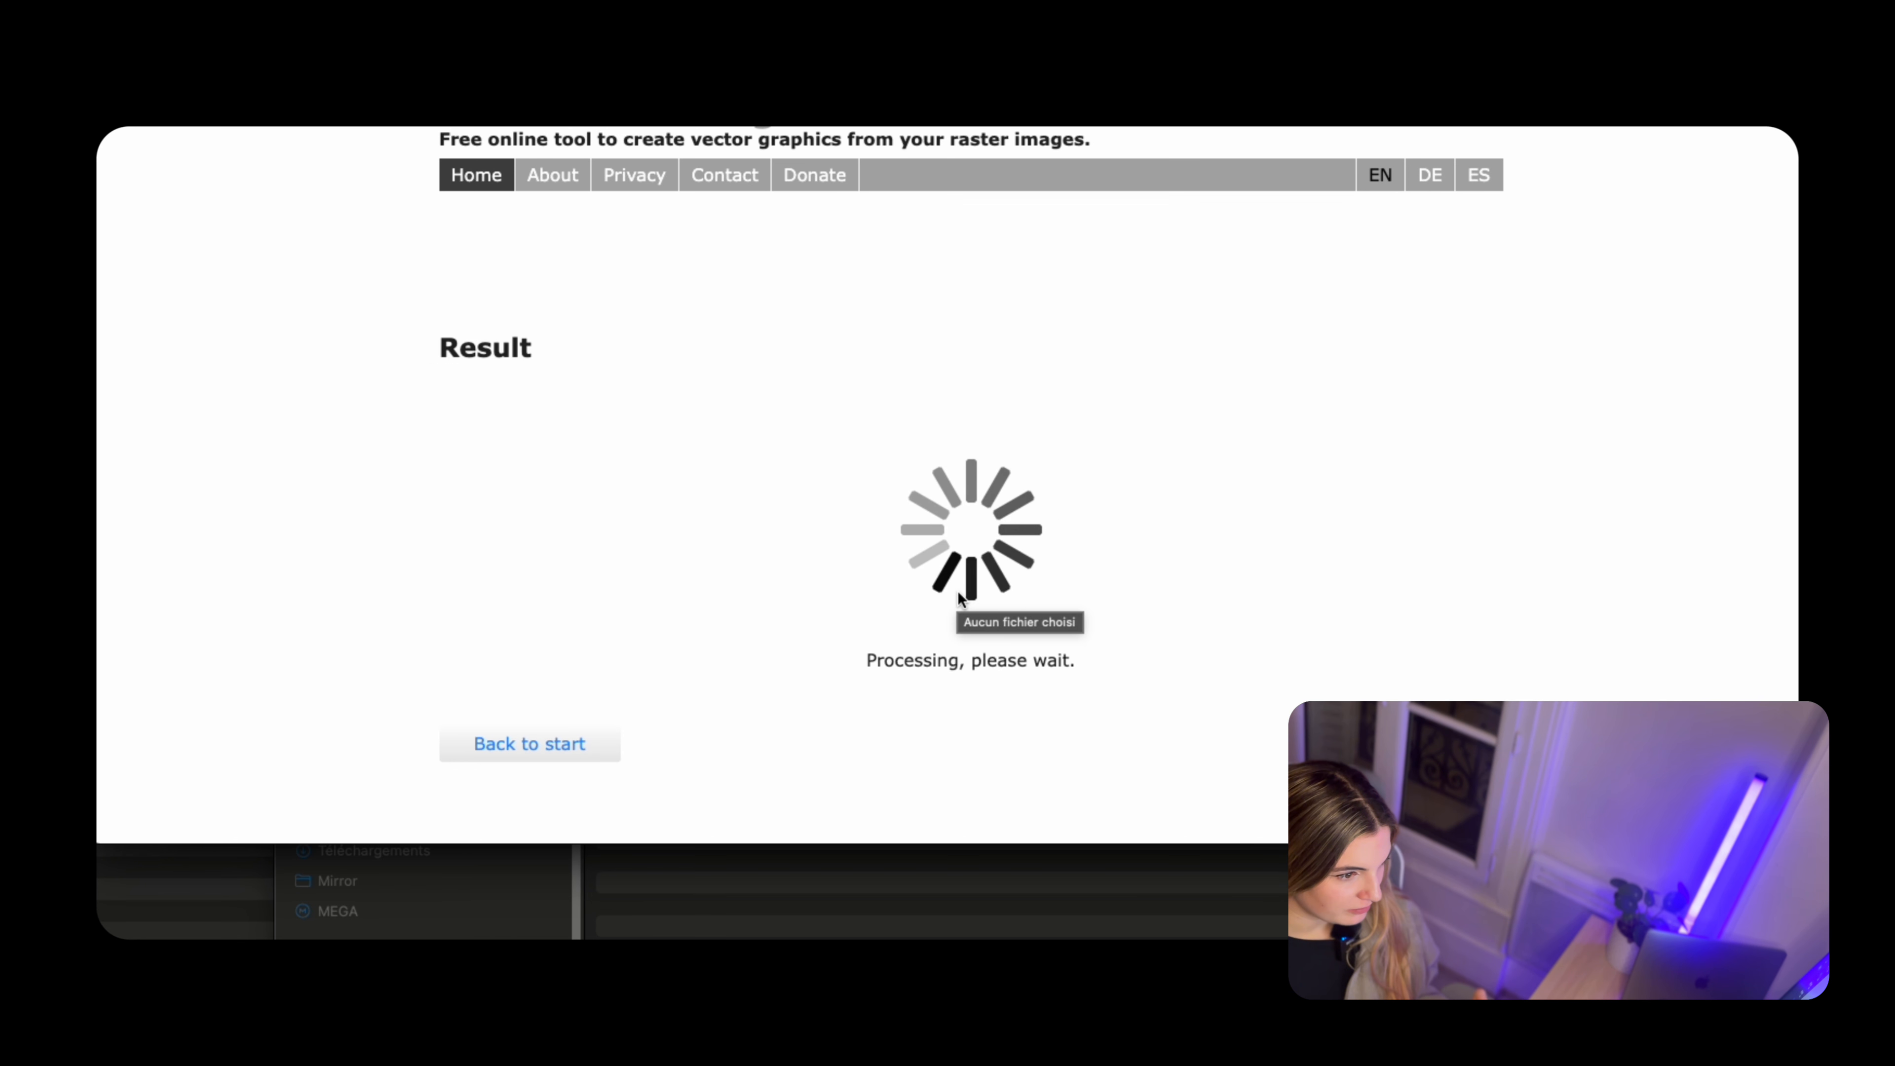
# Download the vectorized Coca-Cola logo as coca.svg from the conversion result
pyautogui.scroll(-3, 957, 591)
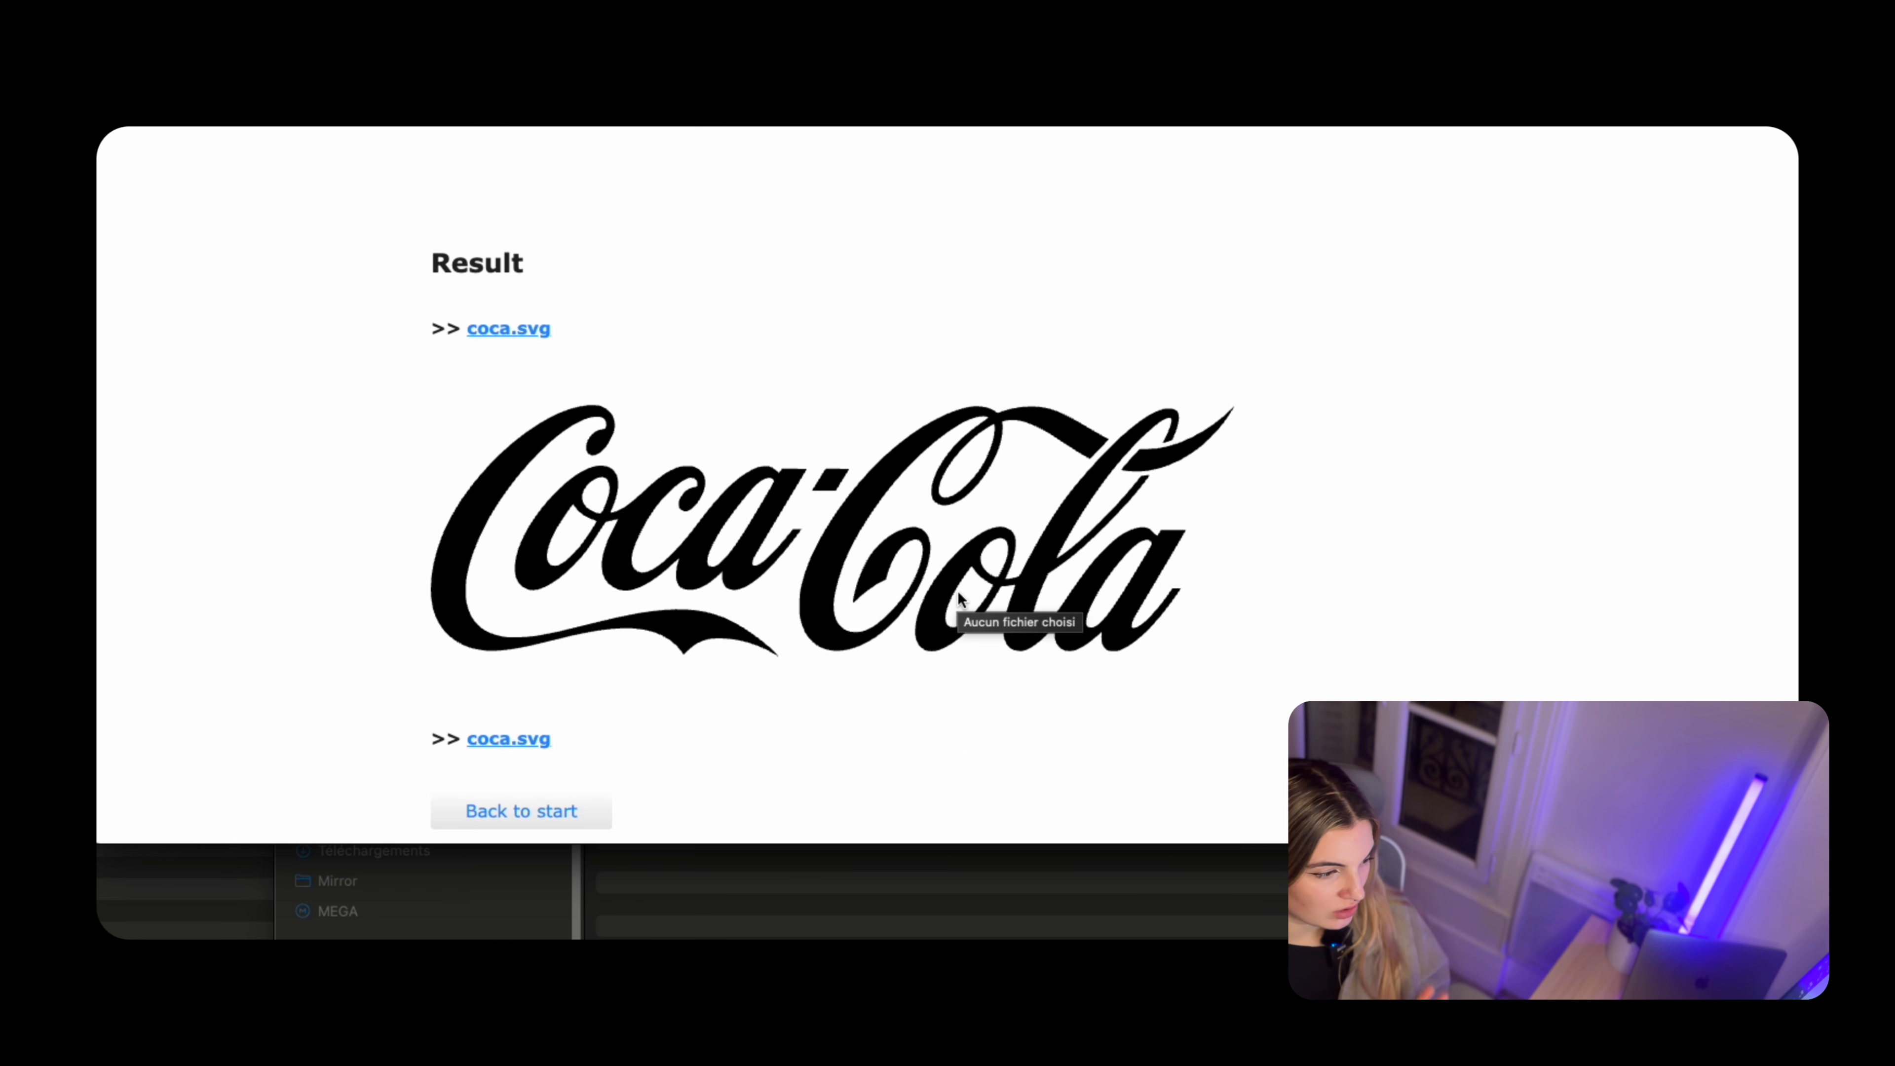
pyautogui.click(526, 703)
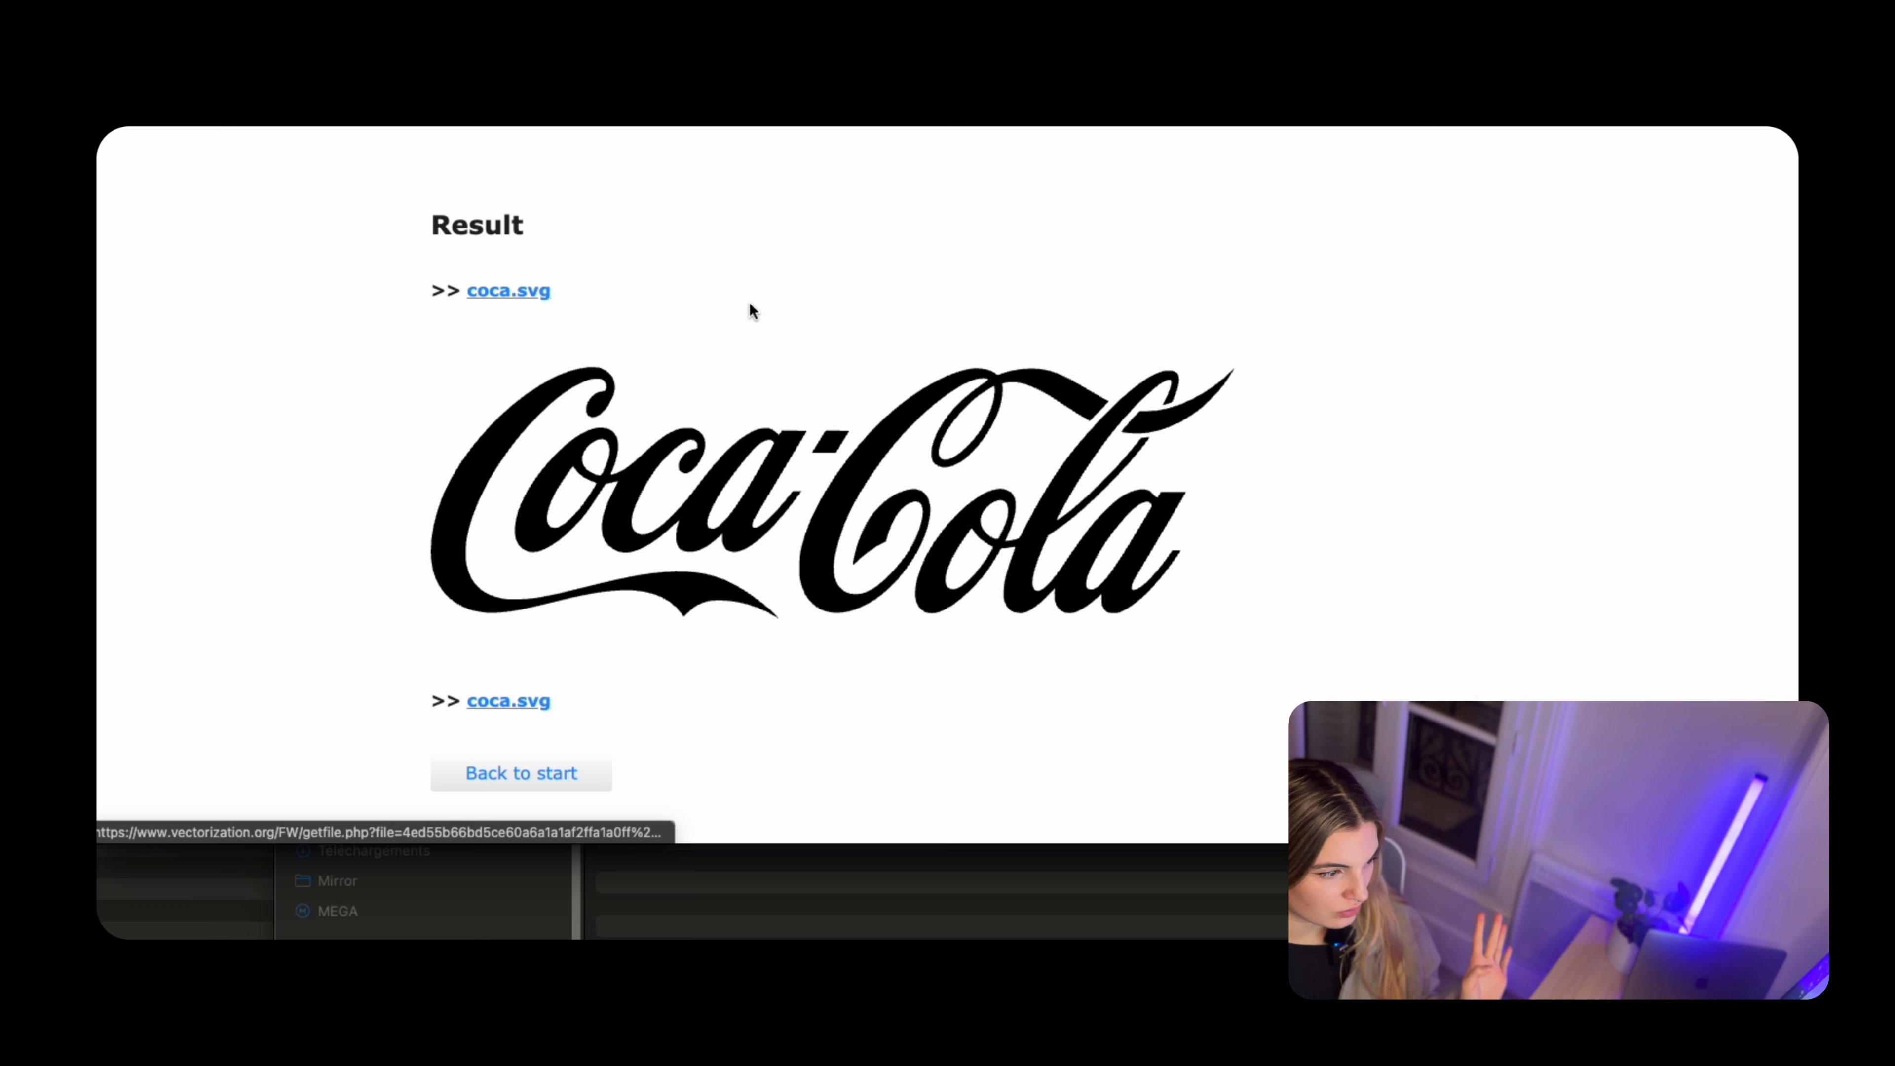
pyautogui.click(1514, 624)
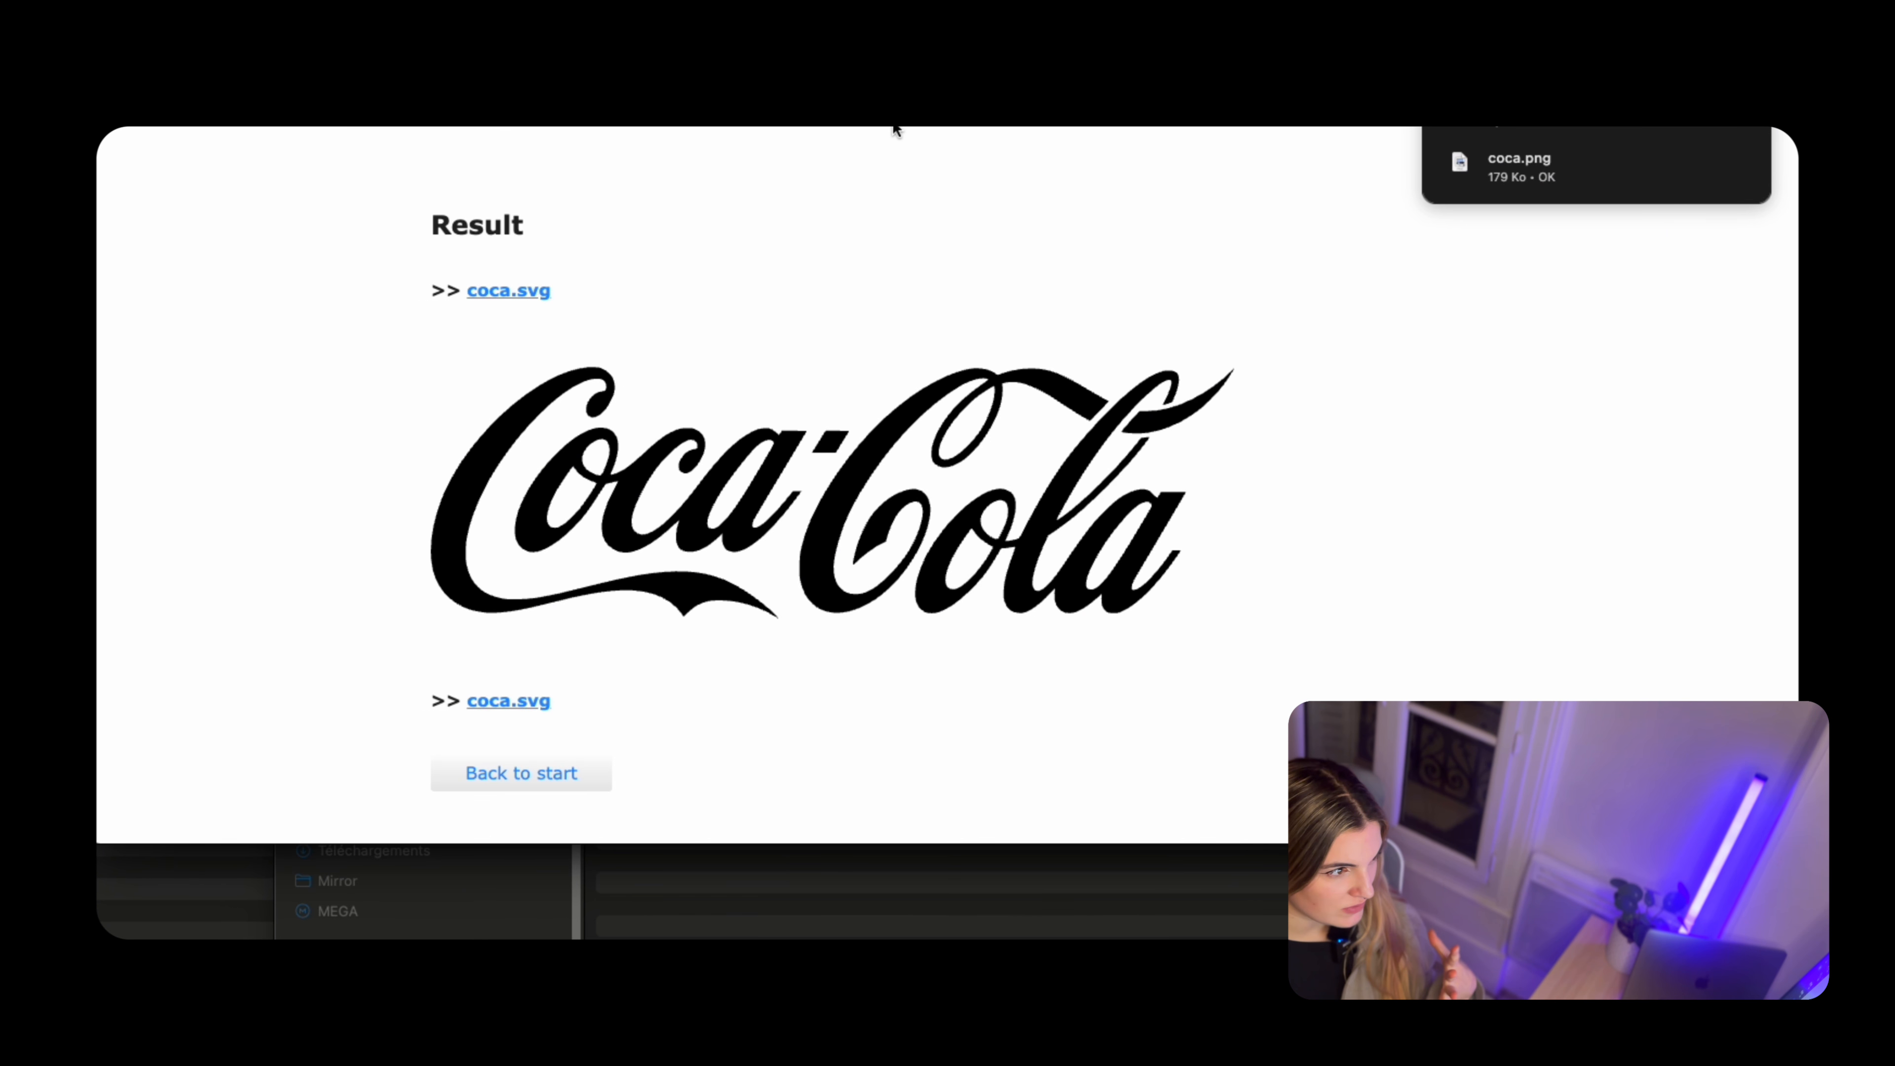
# Switch back to the Canva banner, add the vectorized Coca-Cola logo and shrink it beside the "+130 clients" text
pyautogui.hotkey('ctrl', 'shift', 'Tab')
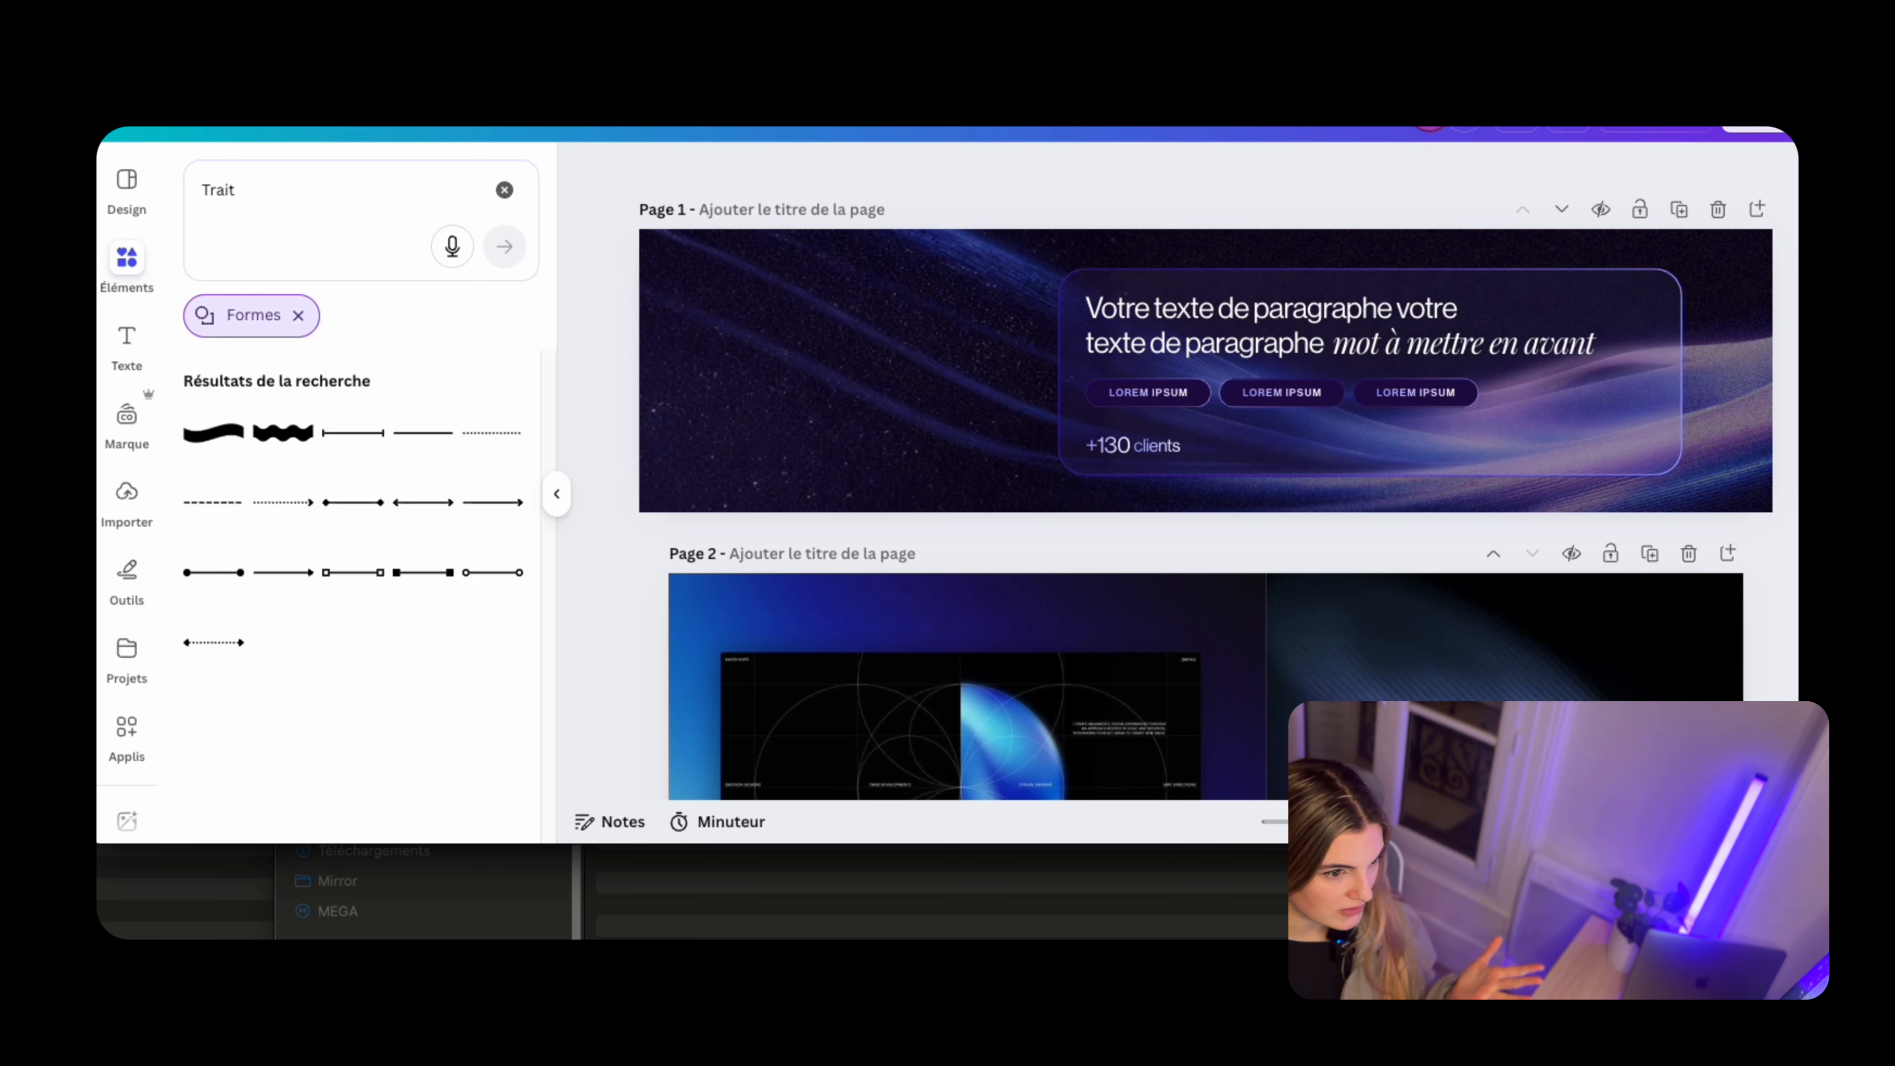
pyautogui.moveTo(1454, 169); pyautogui.dragTo(1023, 405)
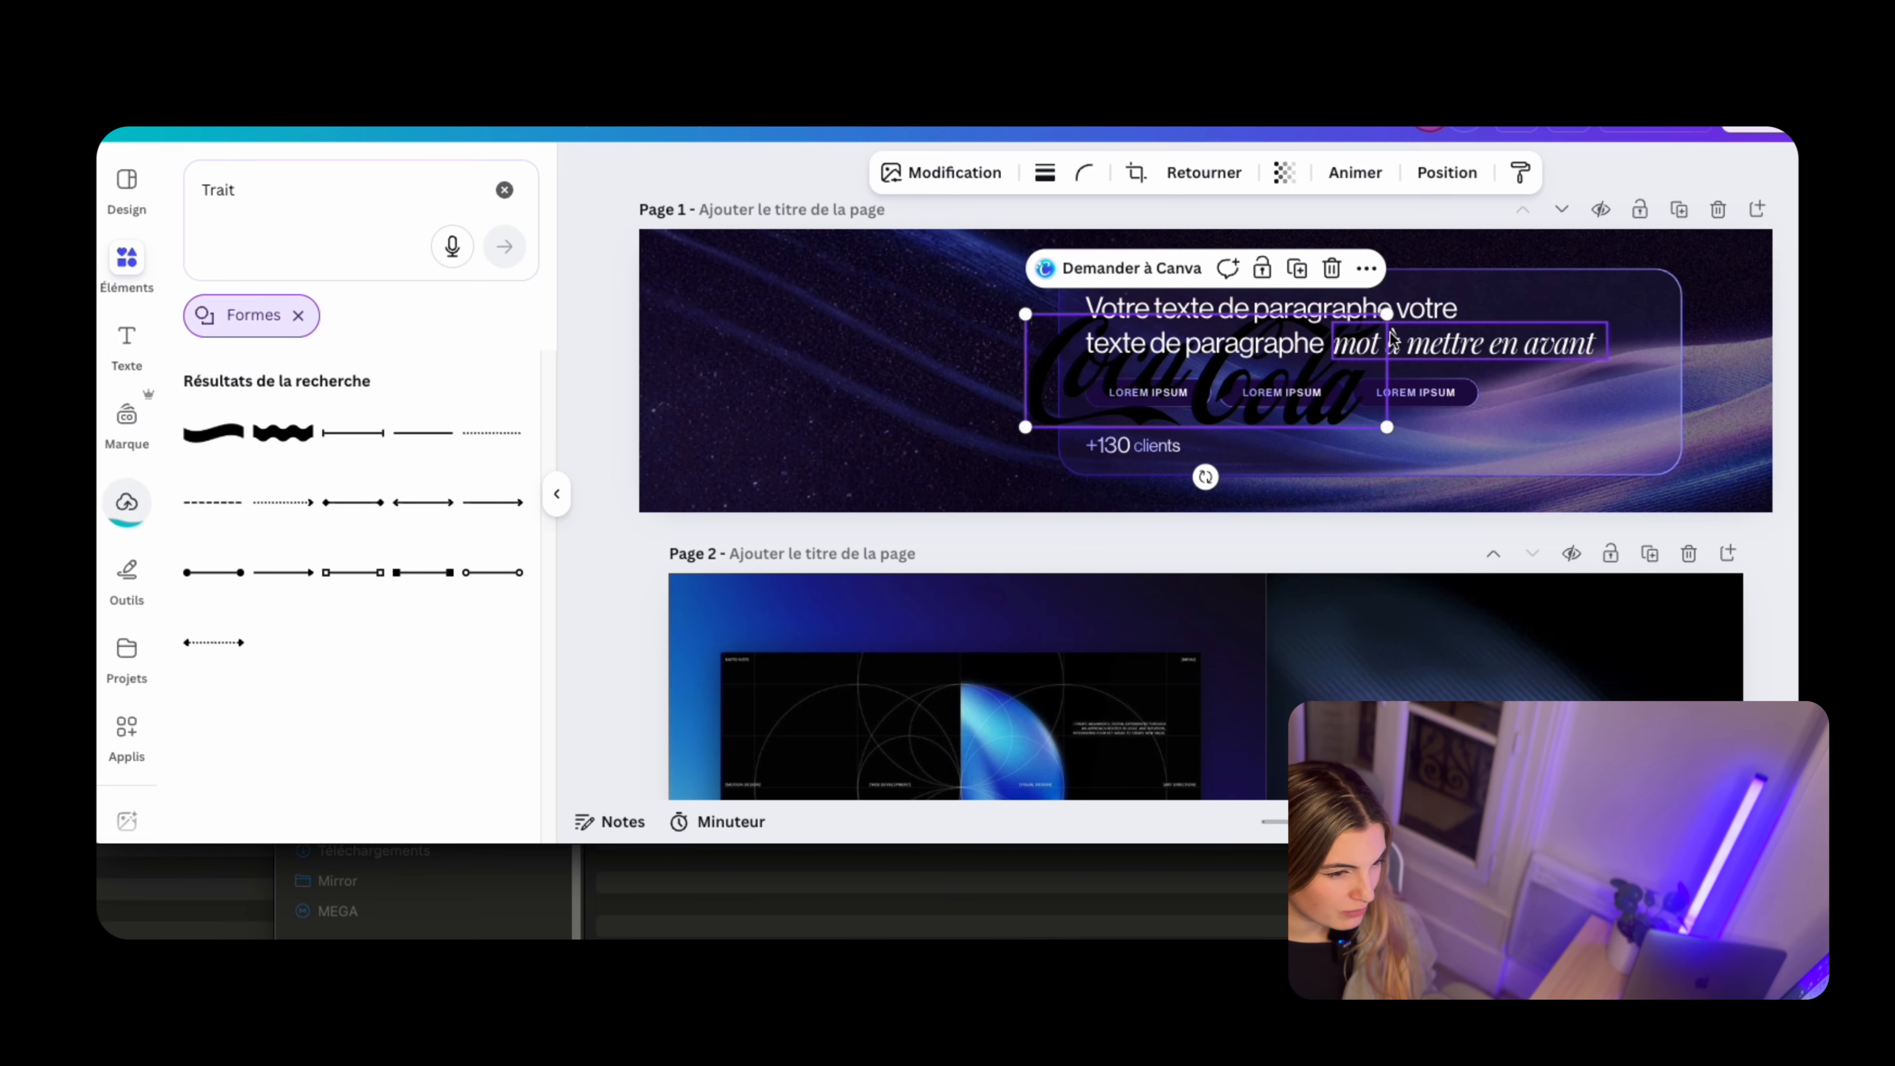
pyautogui.moveTo(1386, 314); pyautogui.dragTo(1290, 460)
pyautogui.scroll(3, 1110, 407)
pyautogui.scroll(3, 1343, 478)
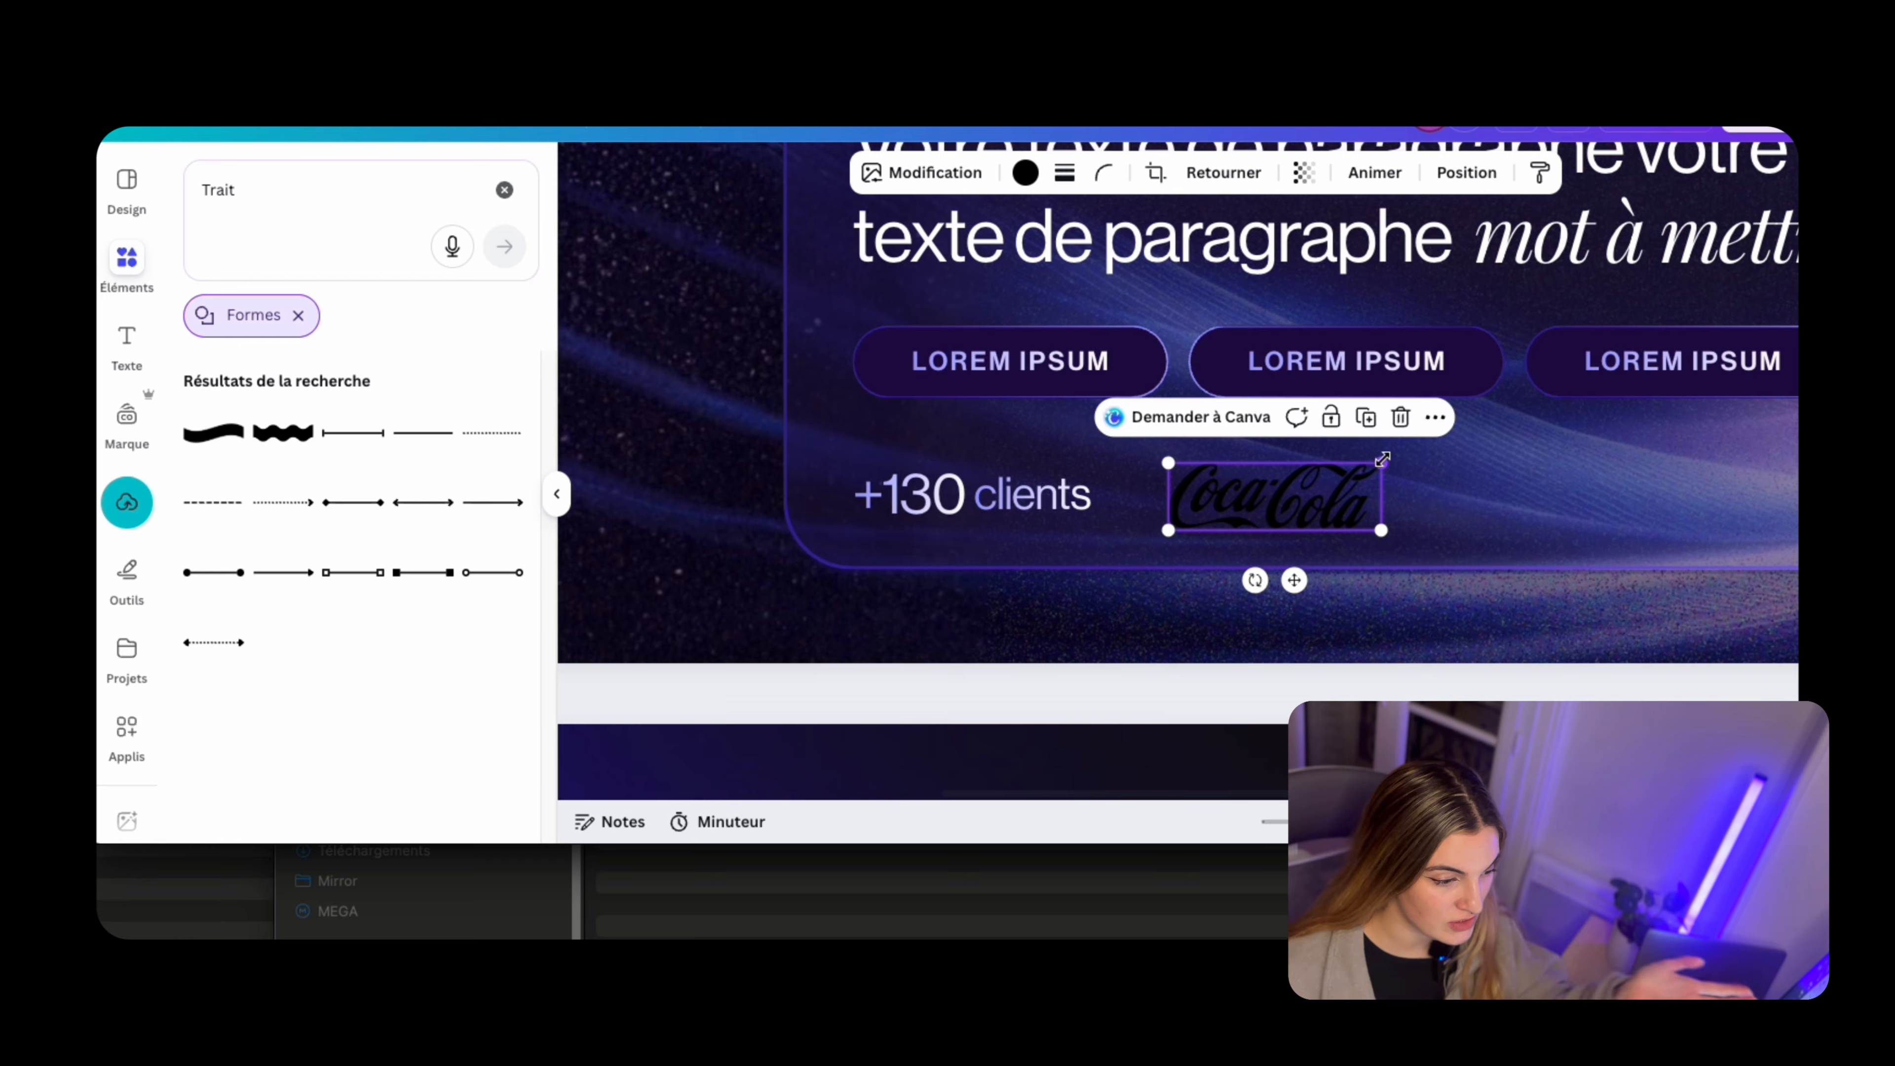
pyautogui.click(1350, 492)
pyautogui.scroll(-3, 1302, 431)
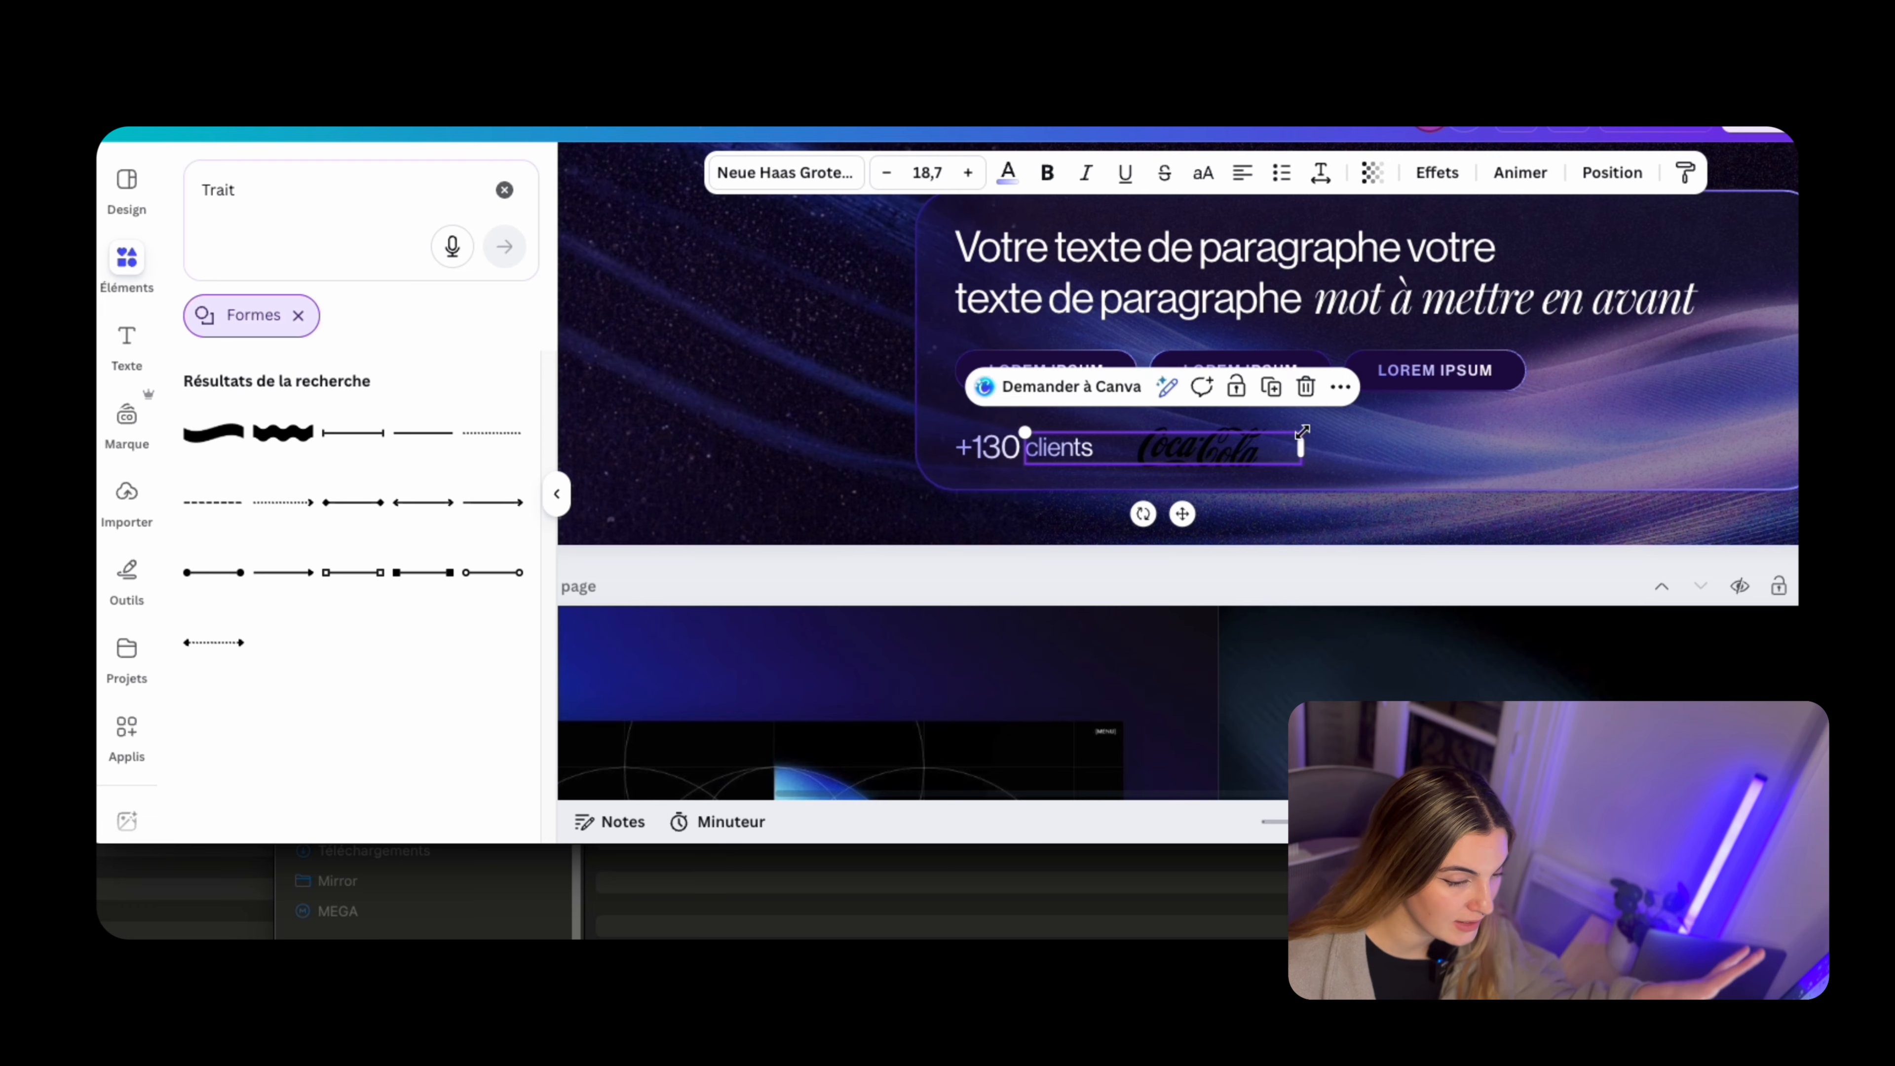
# Recolour the Coca-Cola logo on the banner white
pyautogui.click(1341, 388)
pyautogui.click(1223, 444)
pyautogui.click(1224, 451)
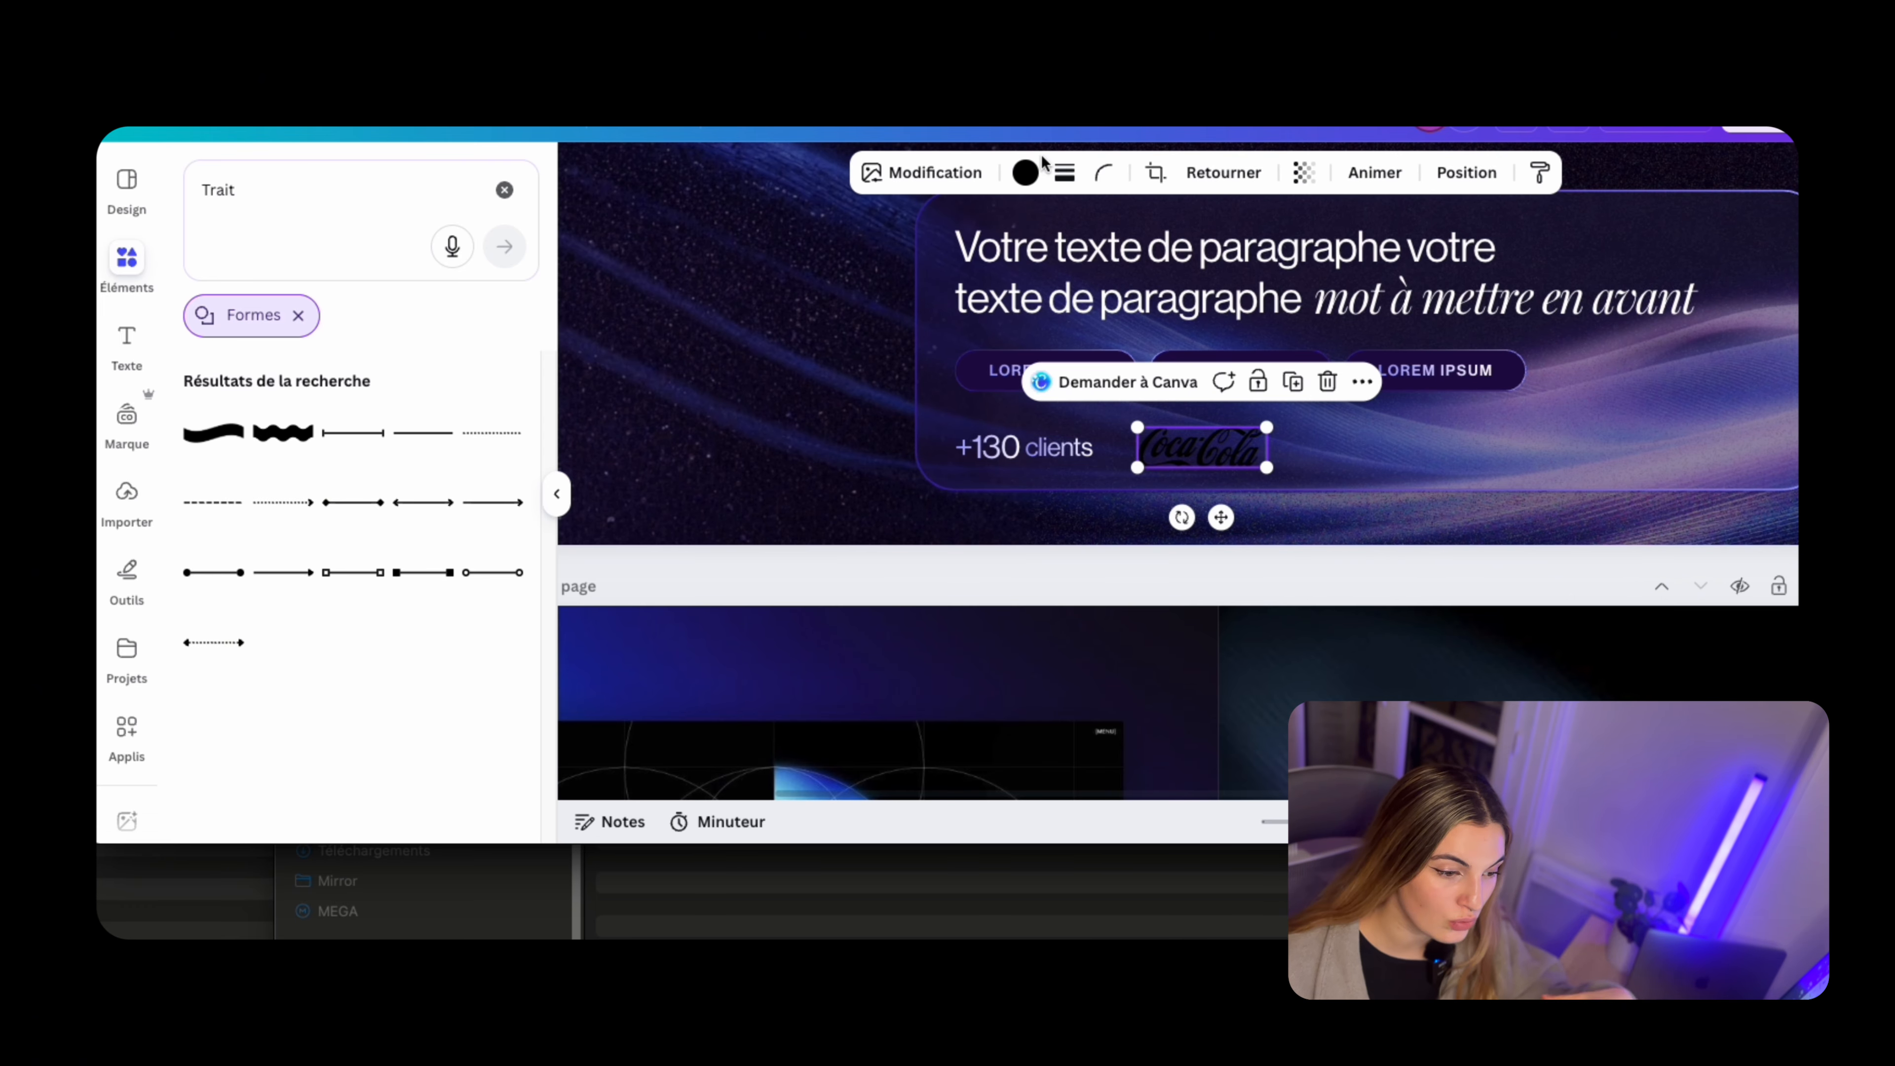
pyautogui.click(1021, 179)
pyautogui.click(409, 335)
pyautogui.click(1299, 512)
# Narrow the "clients" text box so it no longer overlaps the Coca-Cola logo
pyautogui.scroll(3, 1276, 445)
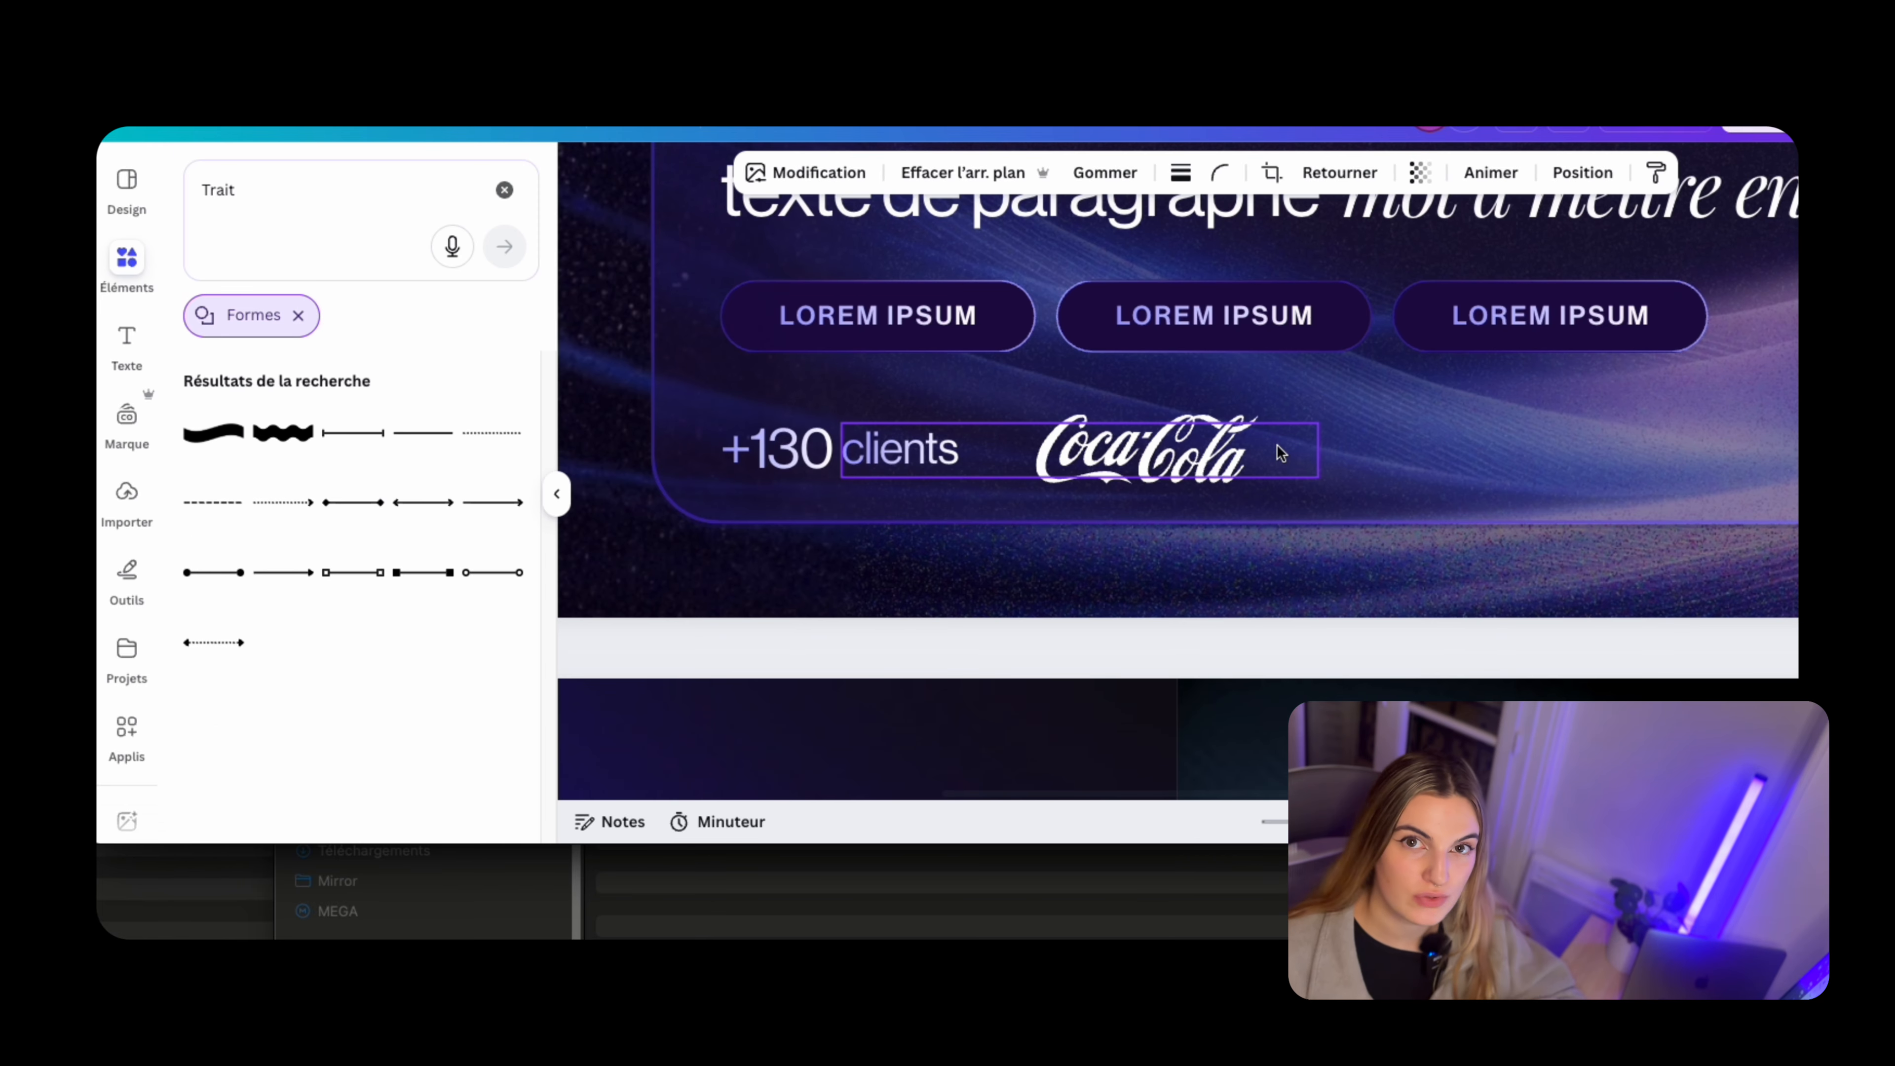
pyautogui.click(1277, 448)
pyautogui.moveTo(1332, 448); pyautogui.dragTo(1015, 438)
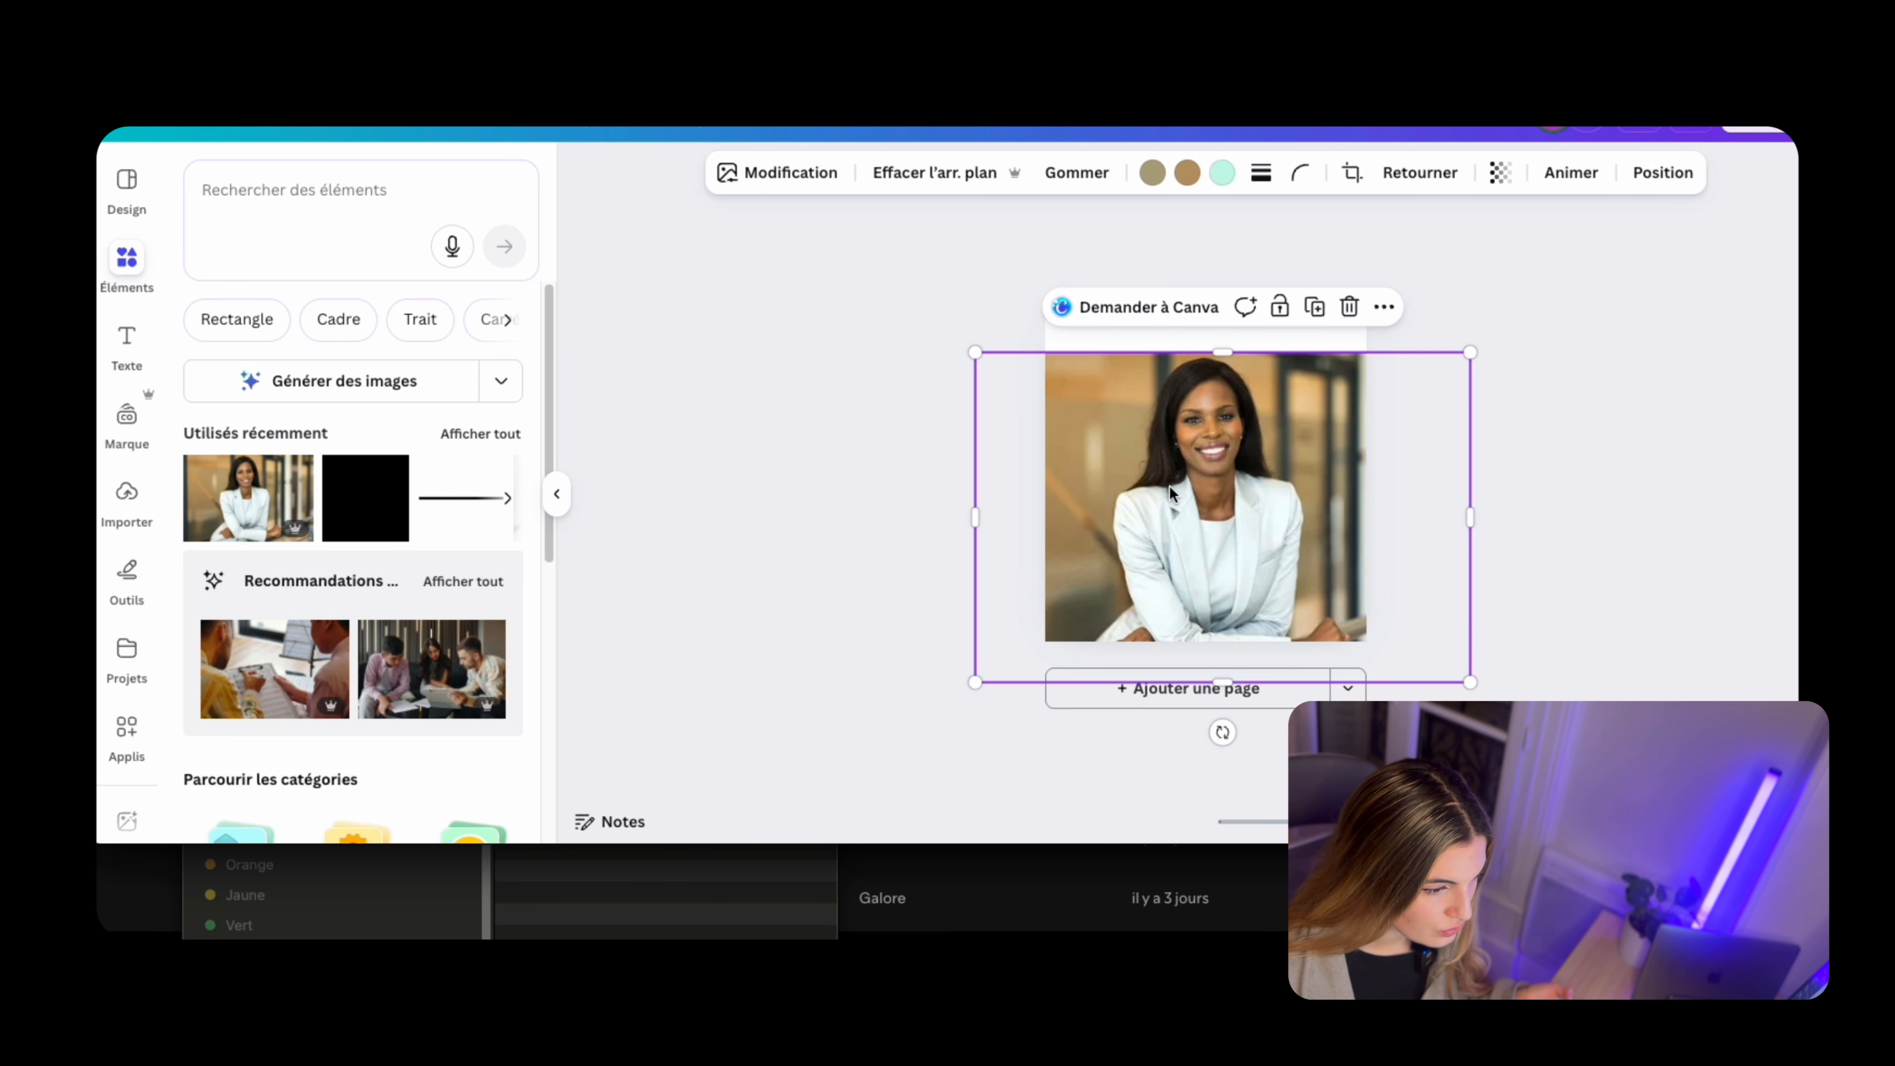
# Remove the background of the portrait photo, enlarge the cut-out and centre it on the square page
pyautogui.click(925, 172)
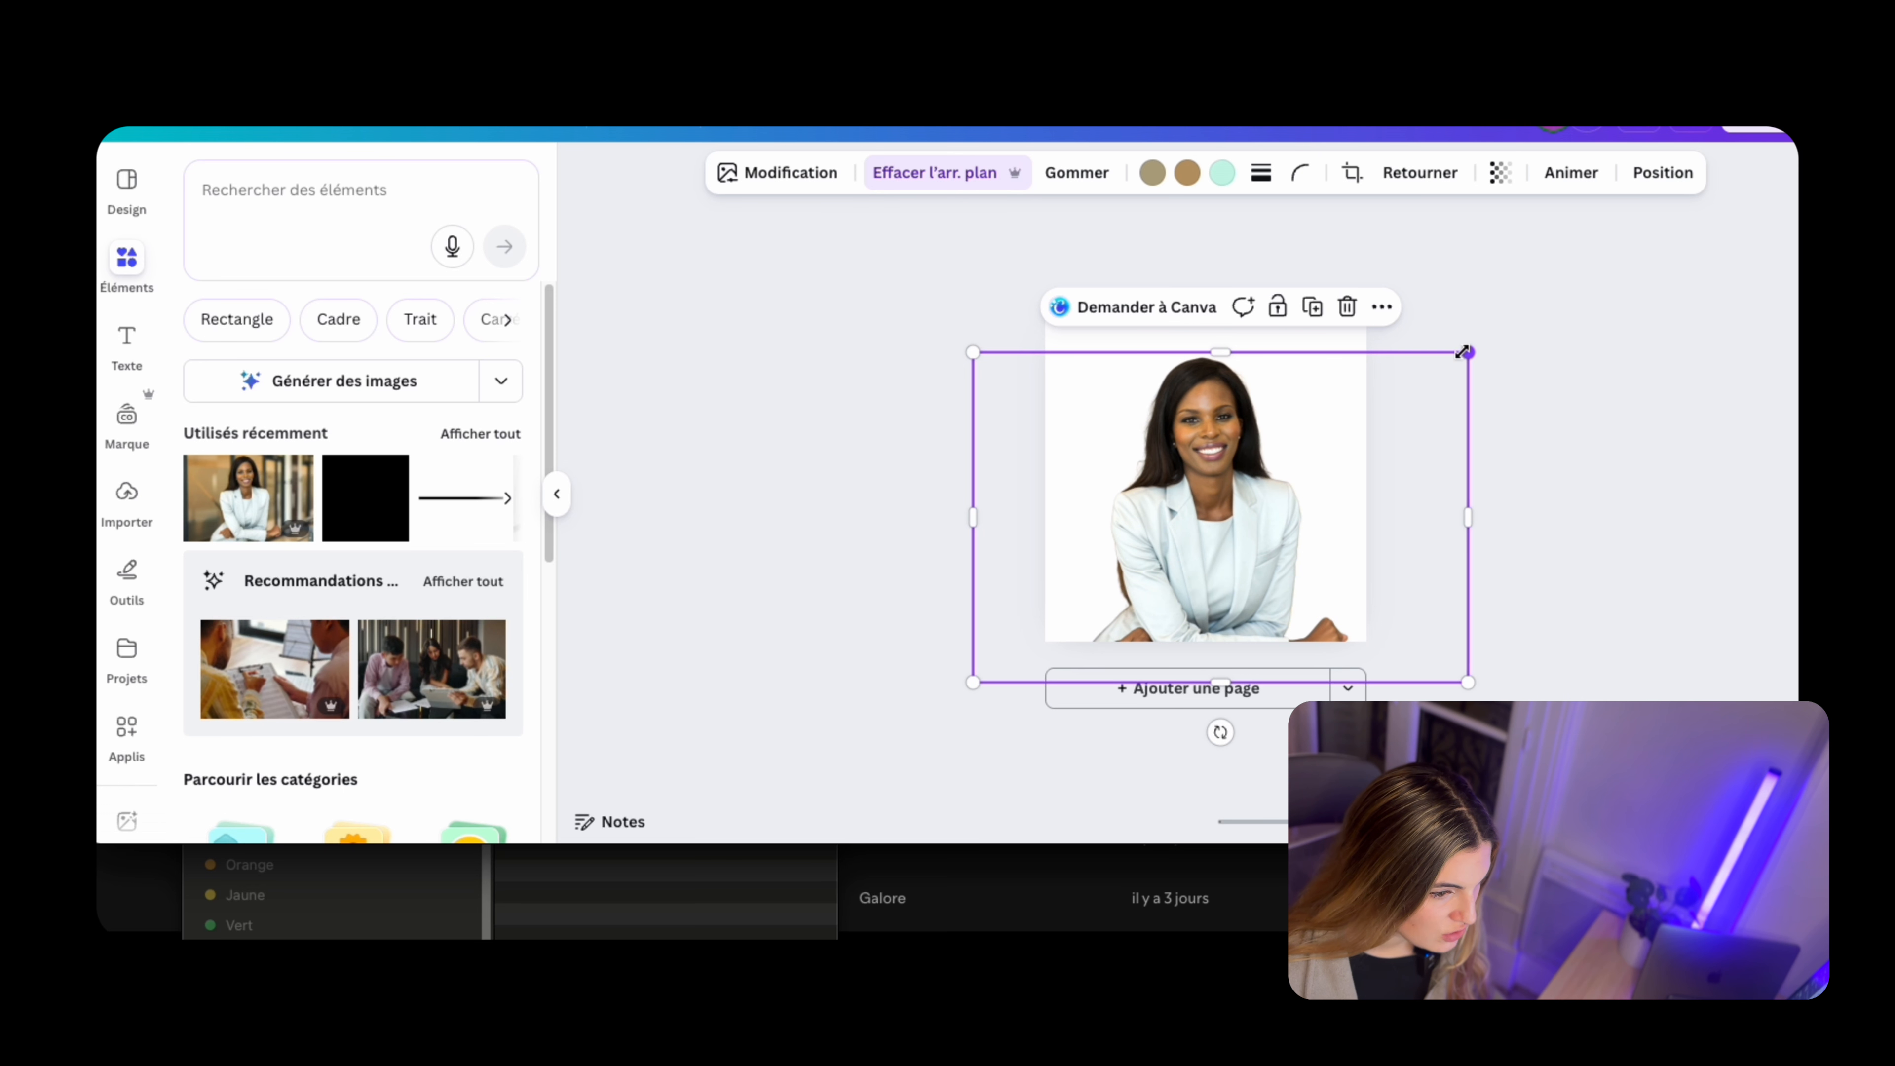
pyautogui.click(1550, 274)
pyautogui.click(1453, 364)
pyautogui.moveTo(1460, 355); pyautogui.dragTo(1523, 331)
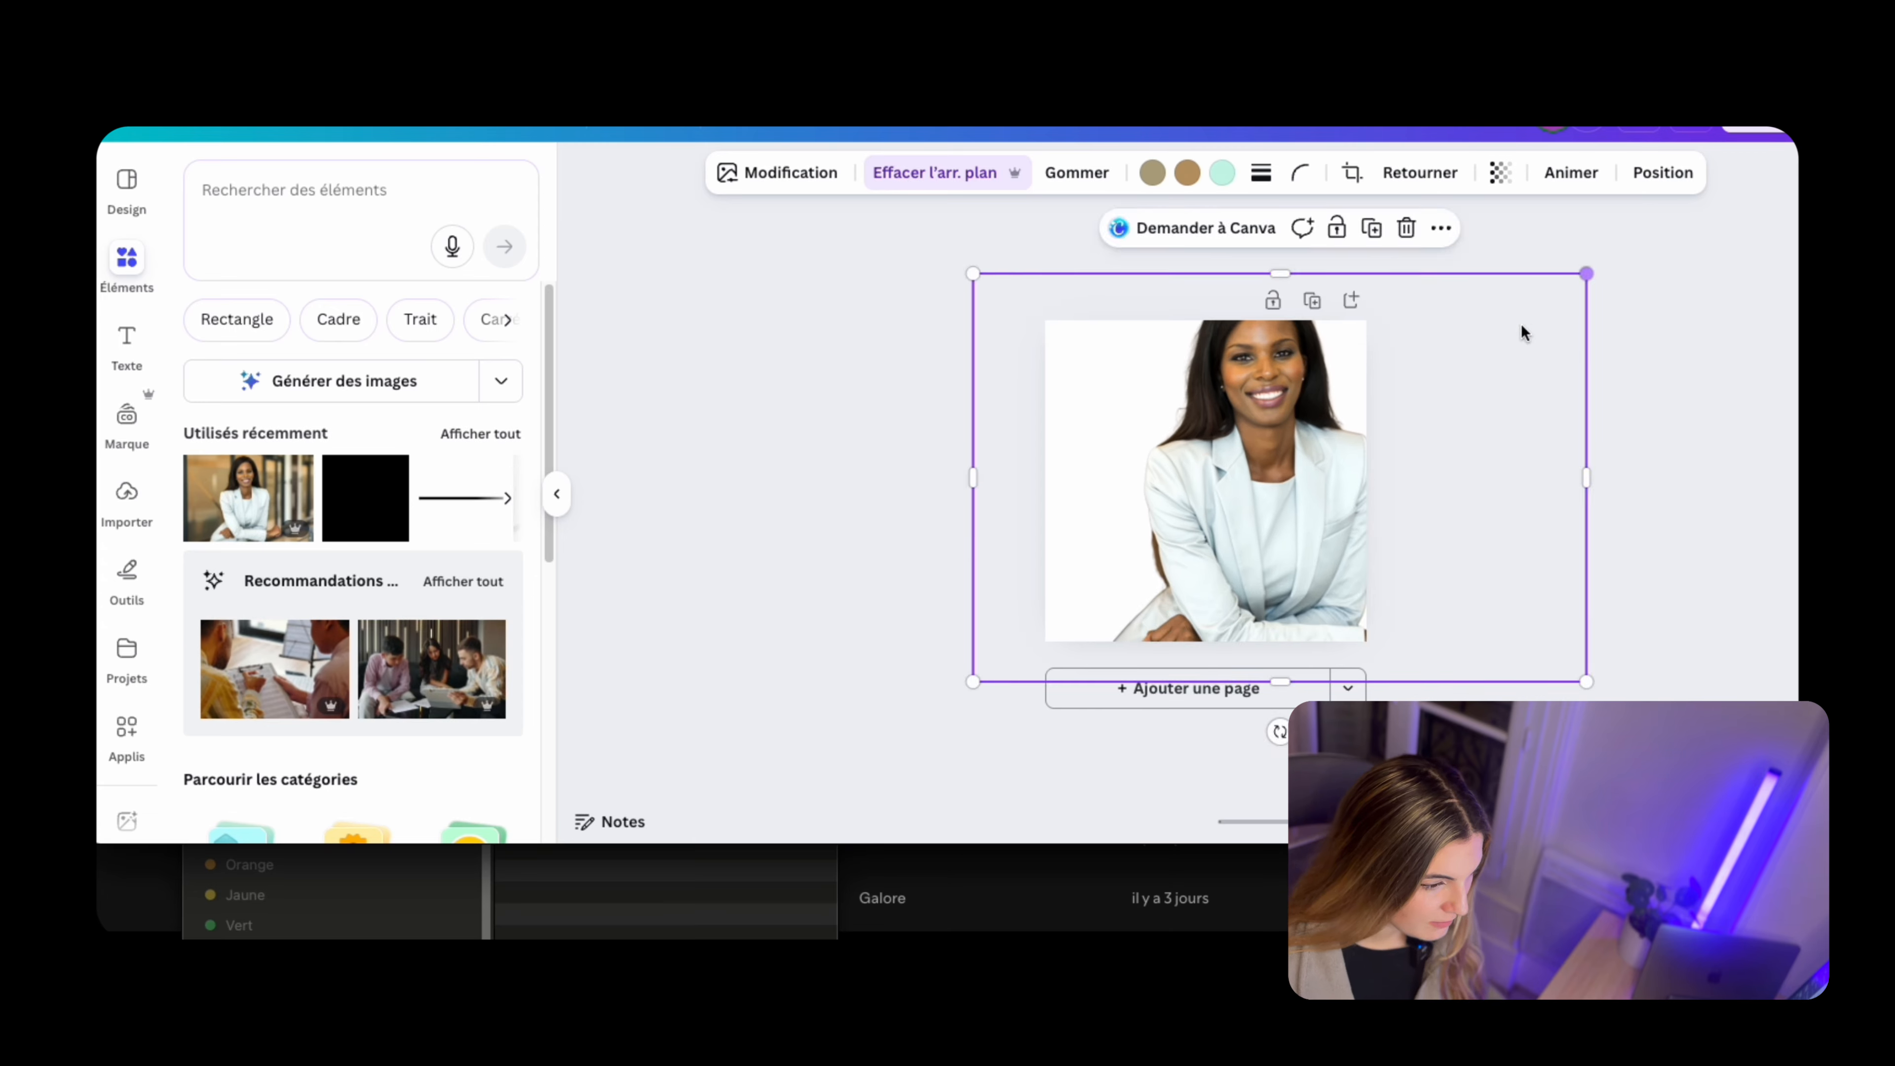
pyautogui.moveTo(1416, 377); pyautogui.dragTo(1378, 440)
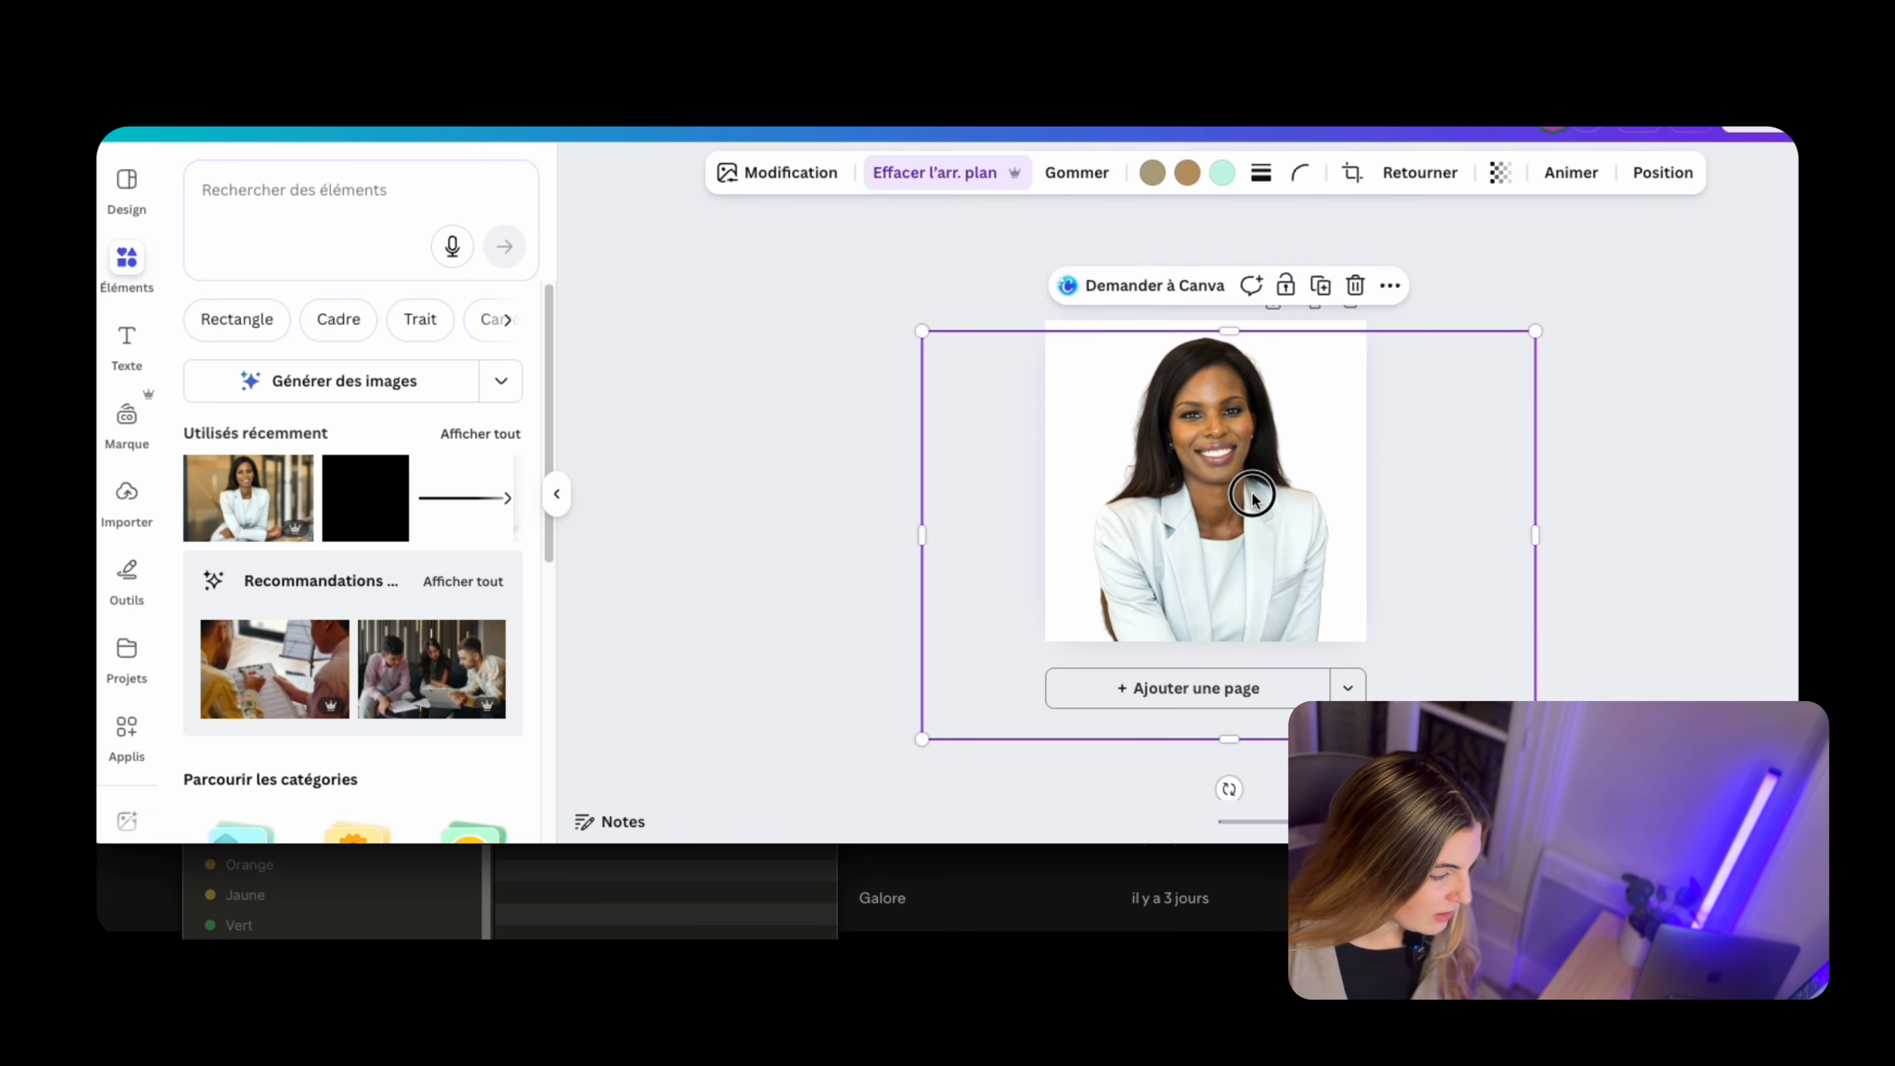
pyautogui.moveTo(1252, 493); pyautogui.dragTo(1258, 491)
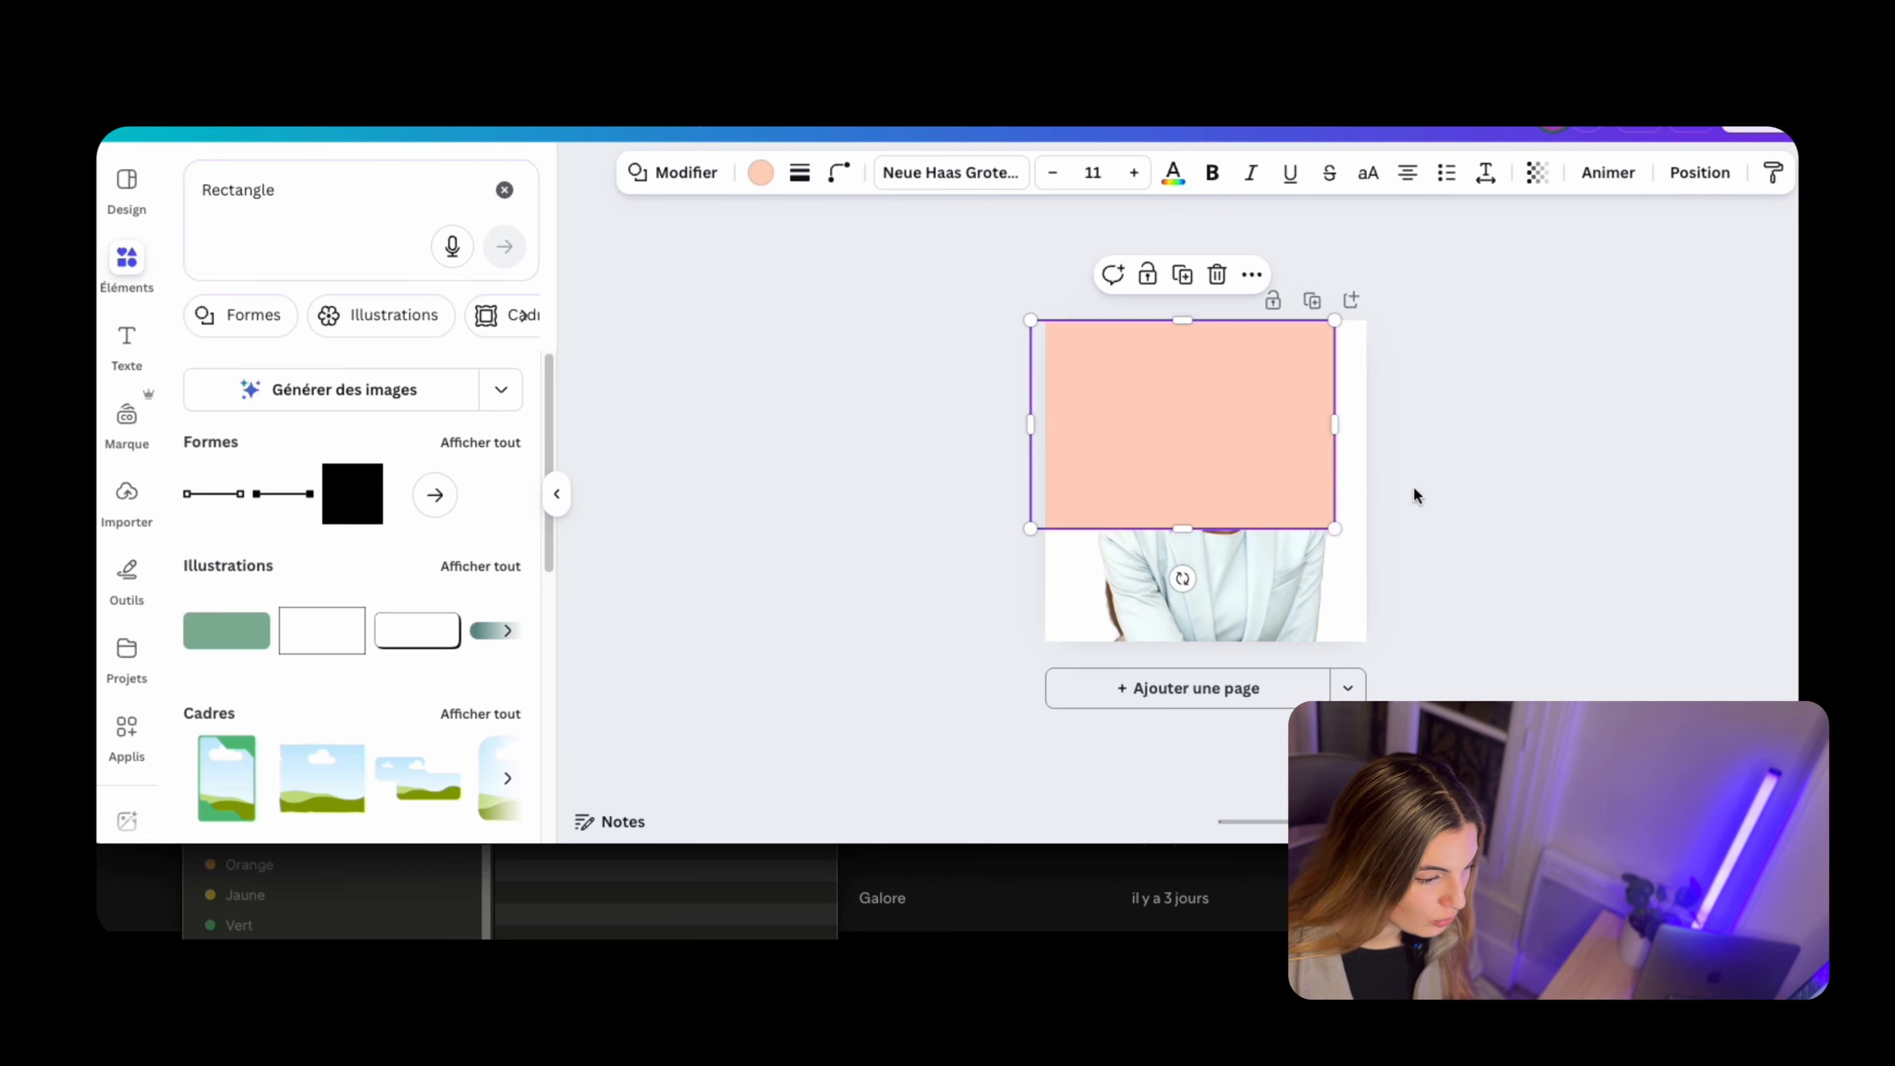
# Fill the rectangle behind the portrait with a radial purple gradient whose second colour is #35078B
pyautogui.moveTo(1262, 332); pyautogui.dragTo(1261, 319)
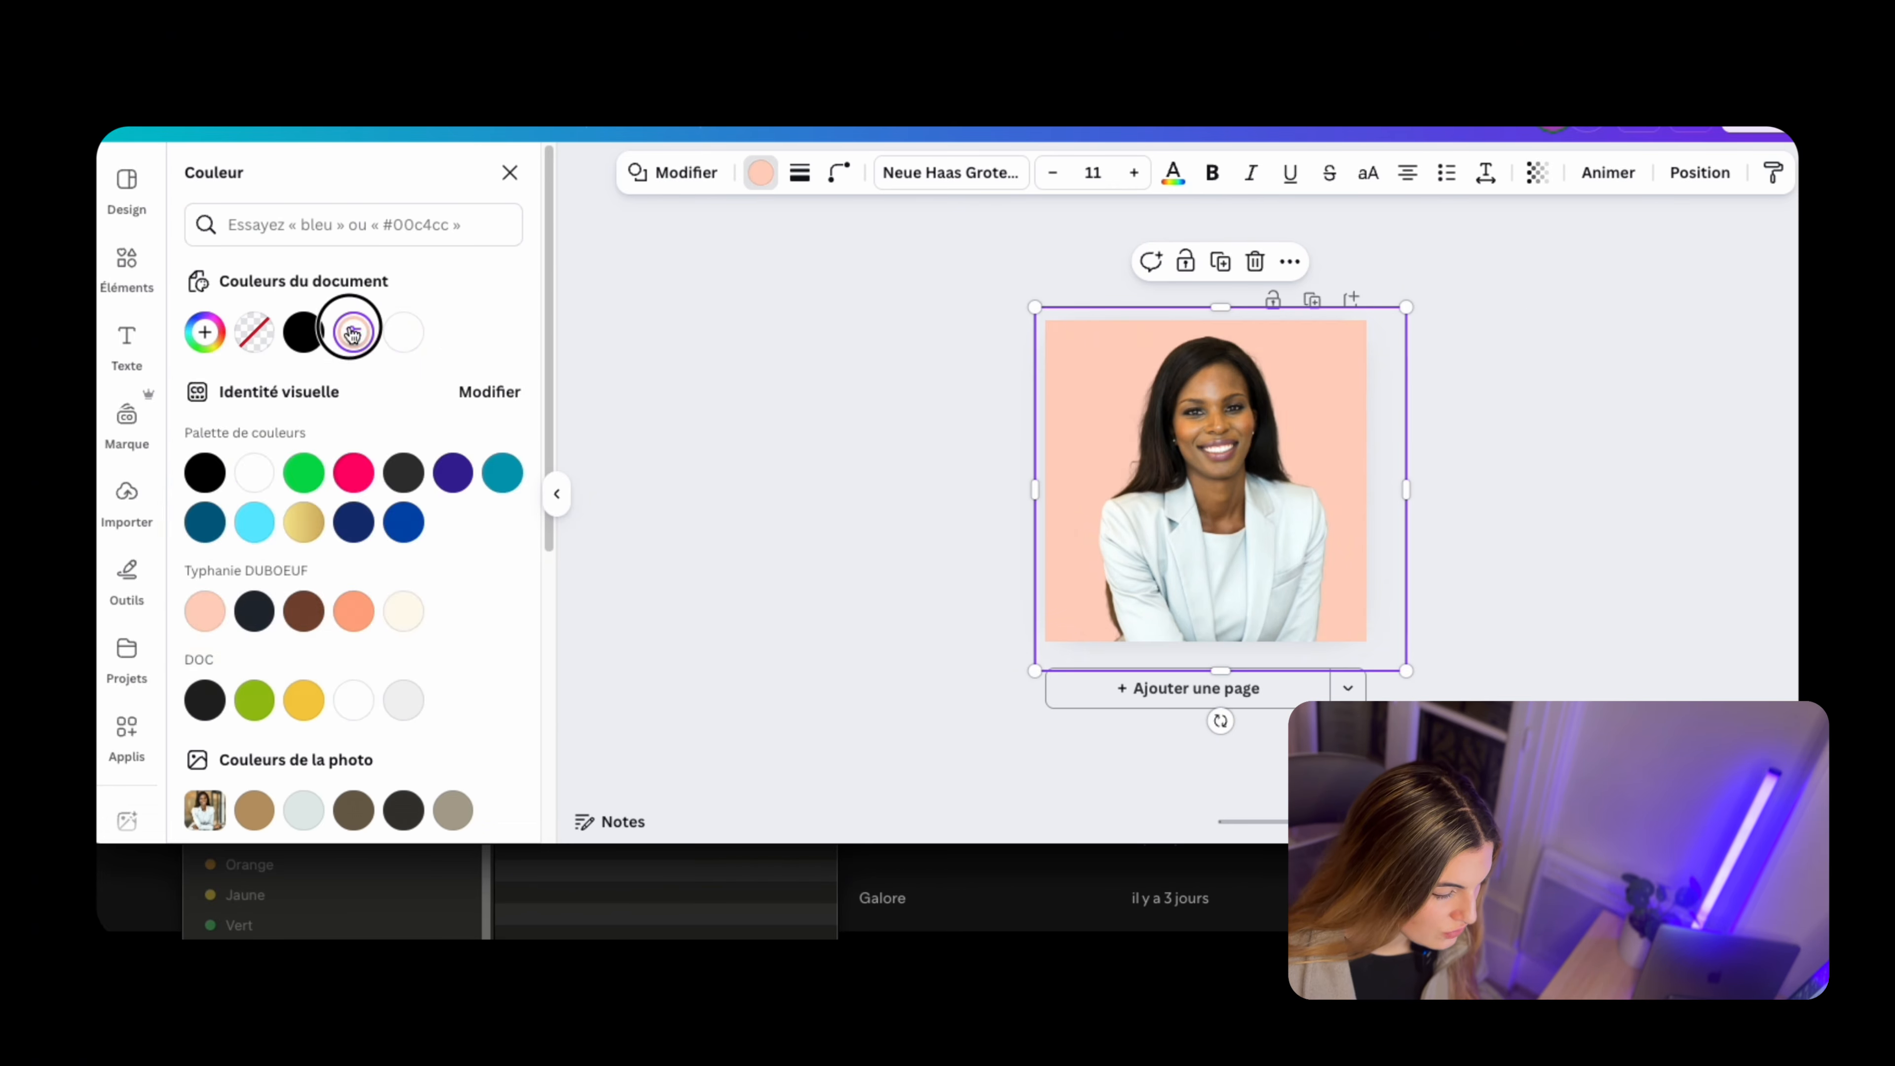
pyautogui.click(436, 391)
pyautogui.click(223, 489)
pyautogui.moveTo(246, 680); pyautogui.dragTo(456, 690)
pyautogui.moveTo(428, 614); pyautogui.dragTo(403, 541)
pyautogui.moveTo(451, 683); pyautogui.dragTo(439, 684)
pyautogui.moveTo(364, 543); pyautogui.dragTo(553, 593)
pyautogui.click(277, 480)
pyautogui.click(487, 681)
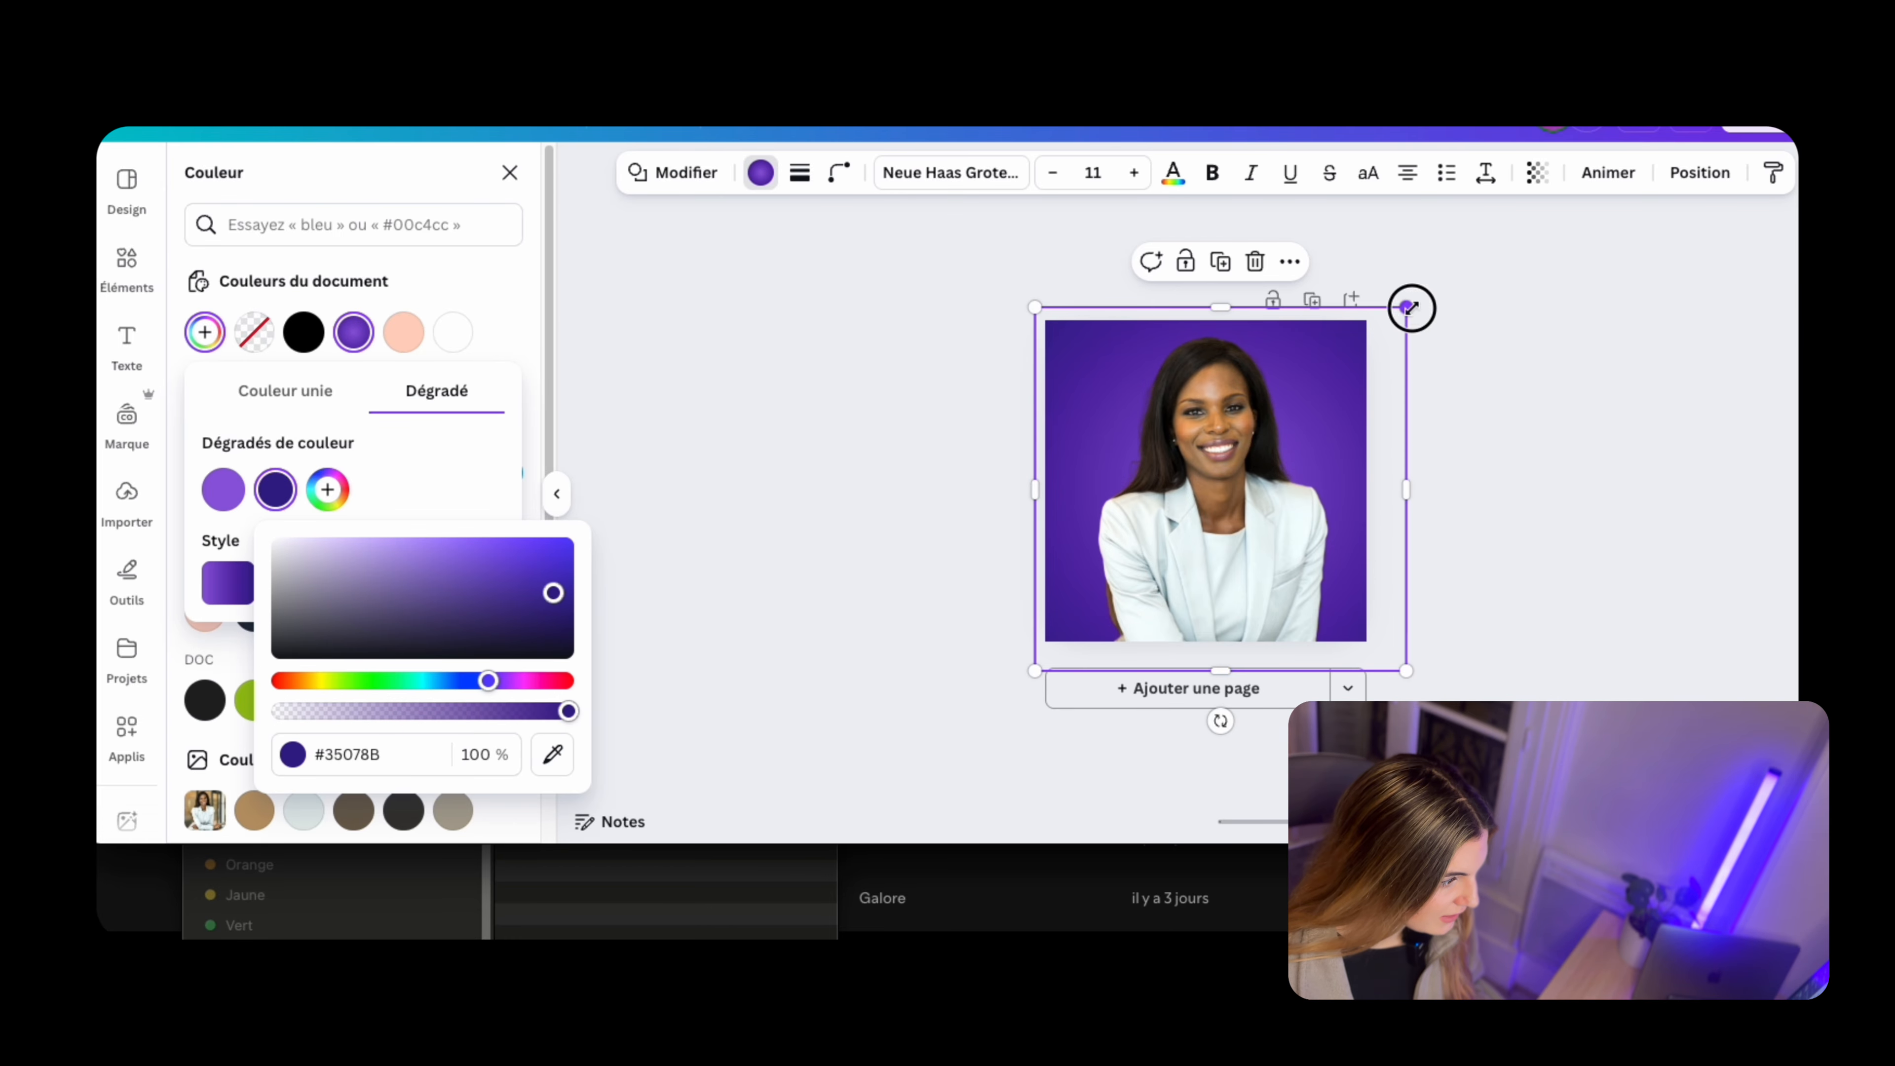
# Enlarge and reposition the gradient shape behind the portrait and lighten its first colour to about #CEACFF
pyautogui.moveTo(1411, 307); pyautogui.dragTo(1418, 298)
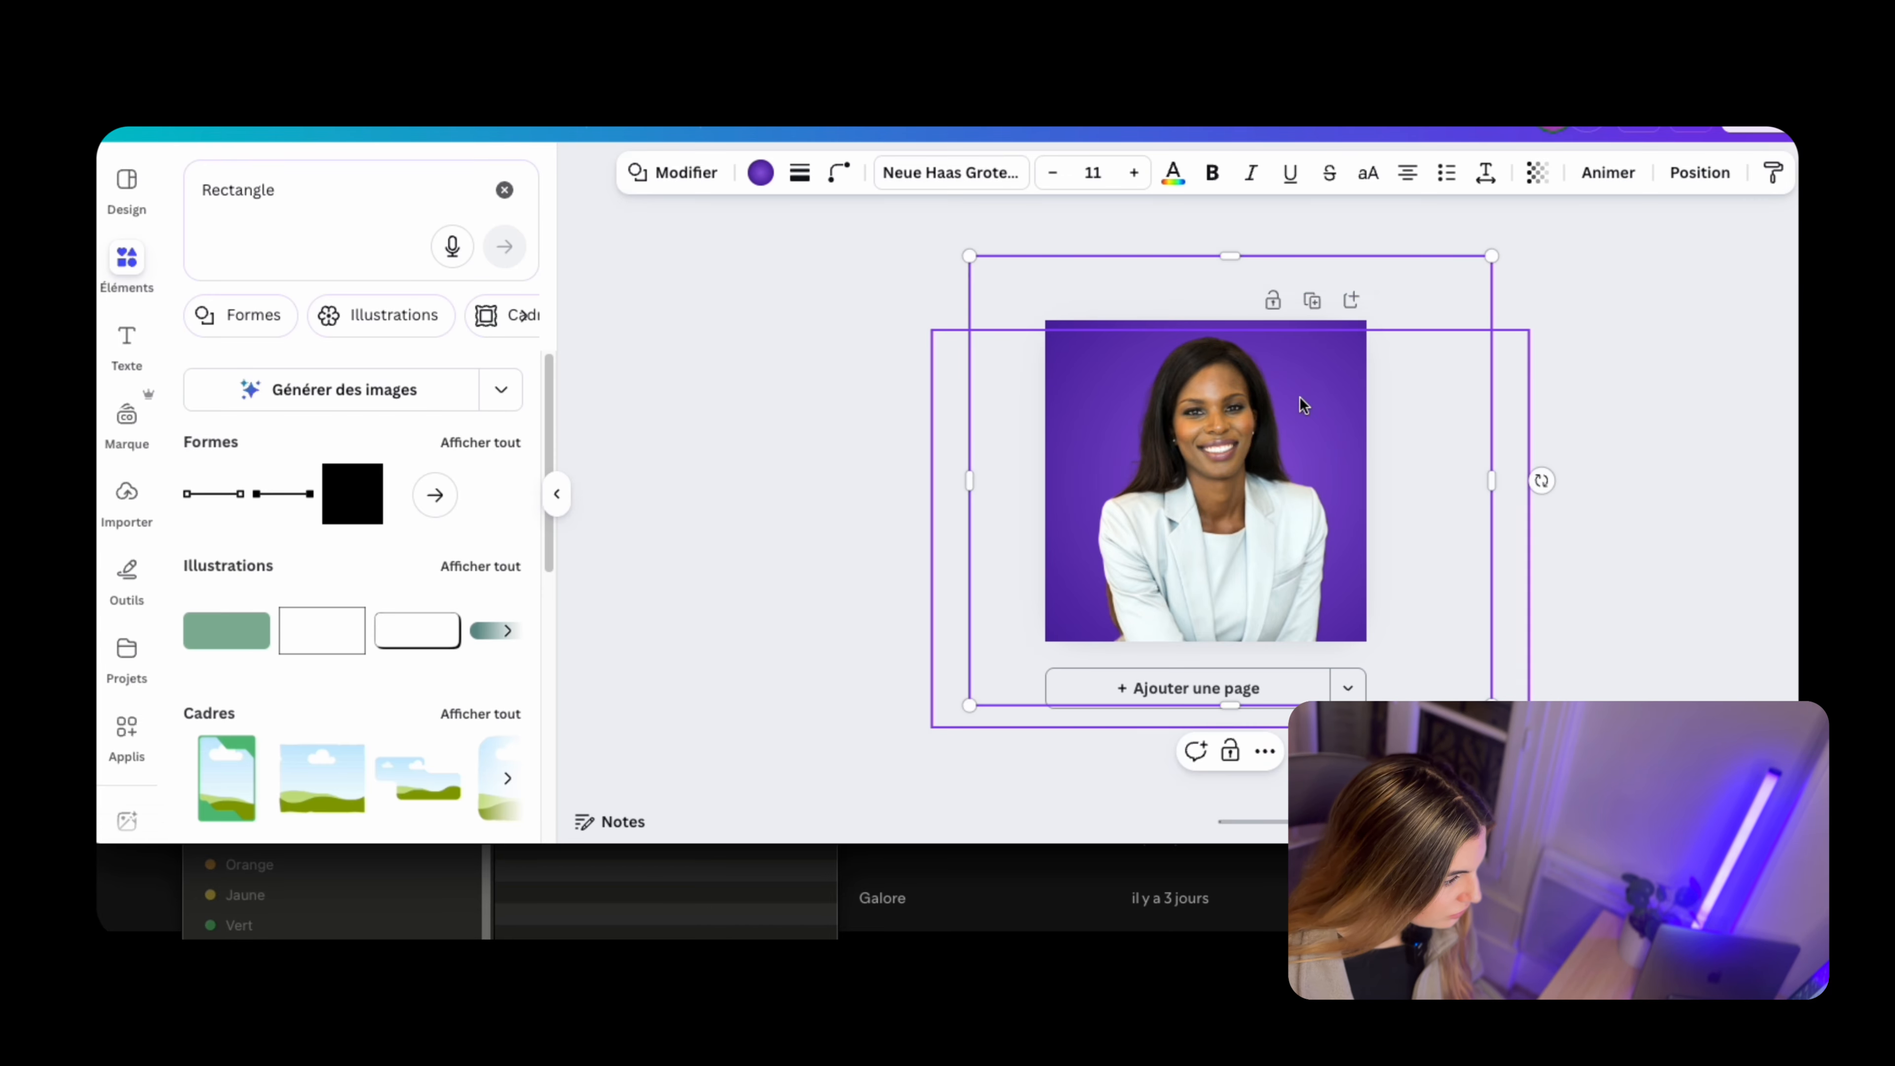
pyautogui.click(761, 172)
pyautogui.click(402, 326)
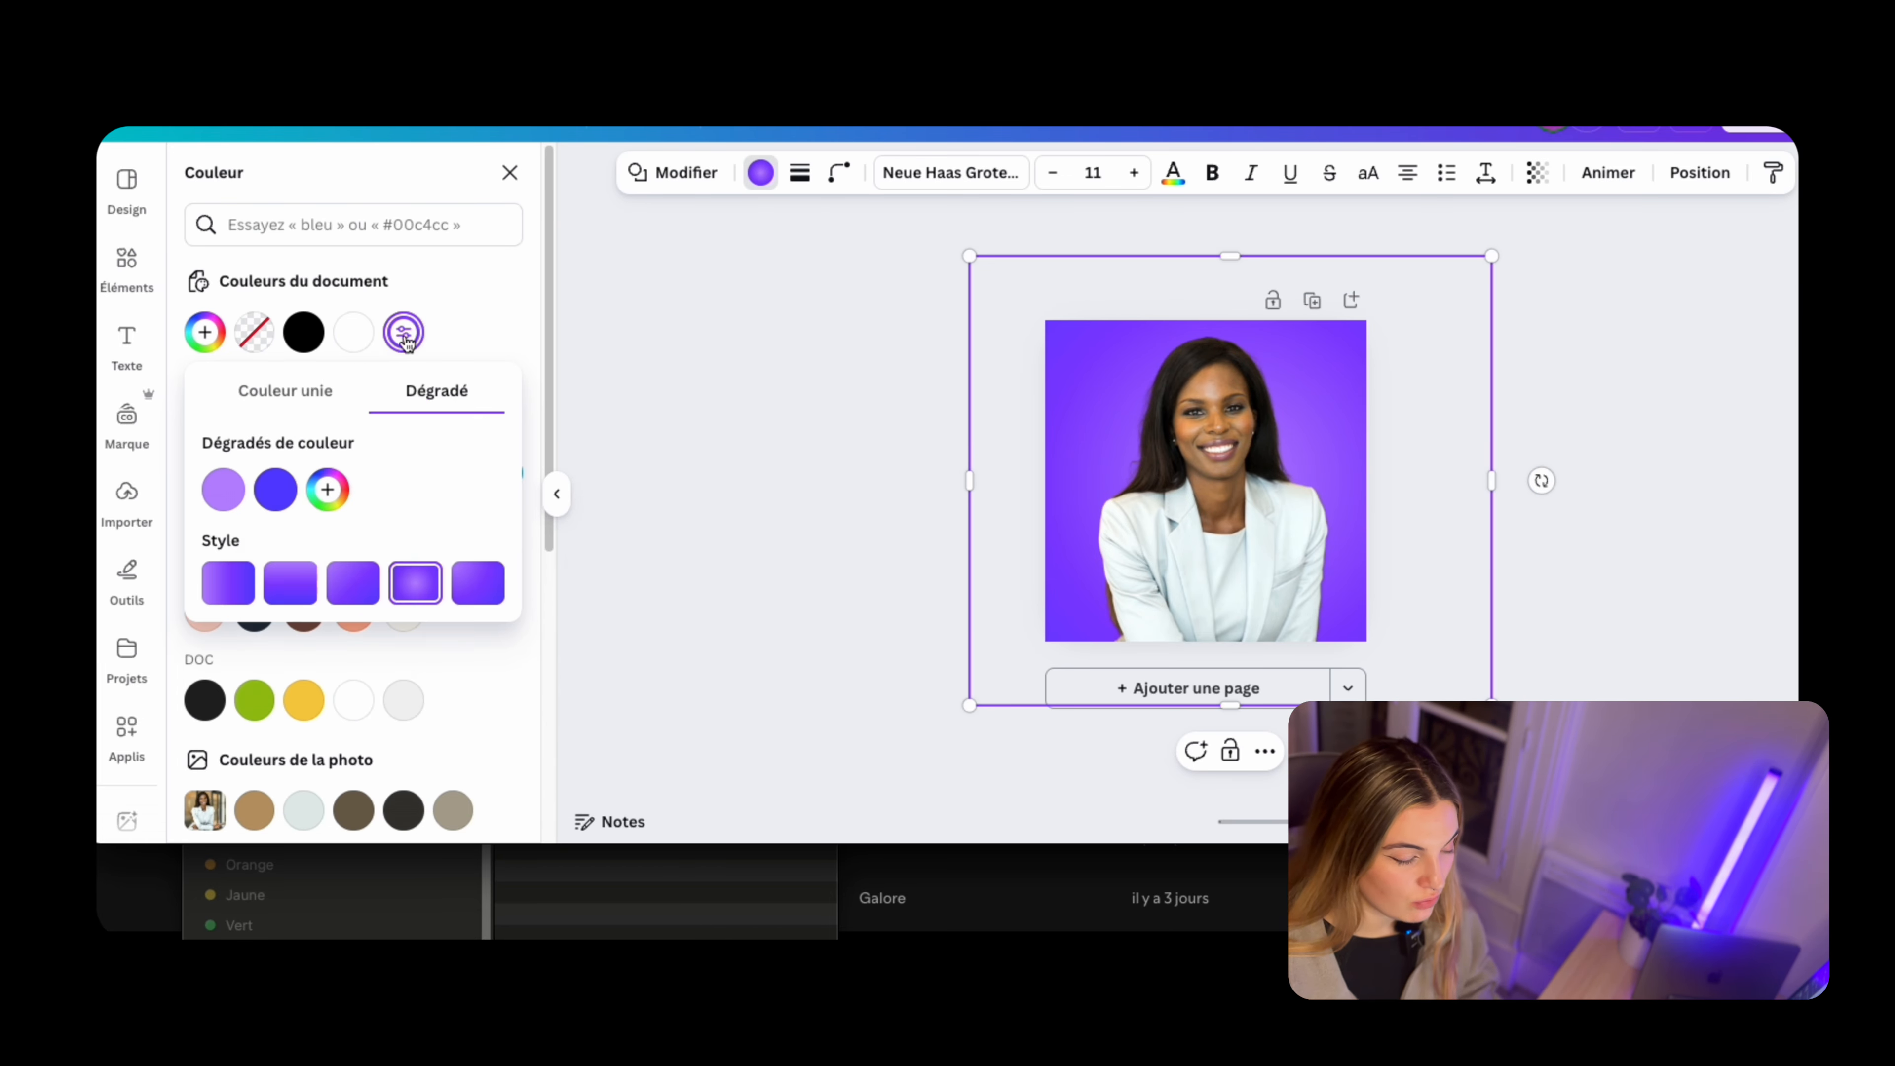
pyautogui.click(403, 330)
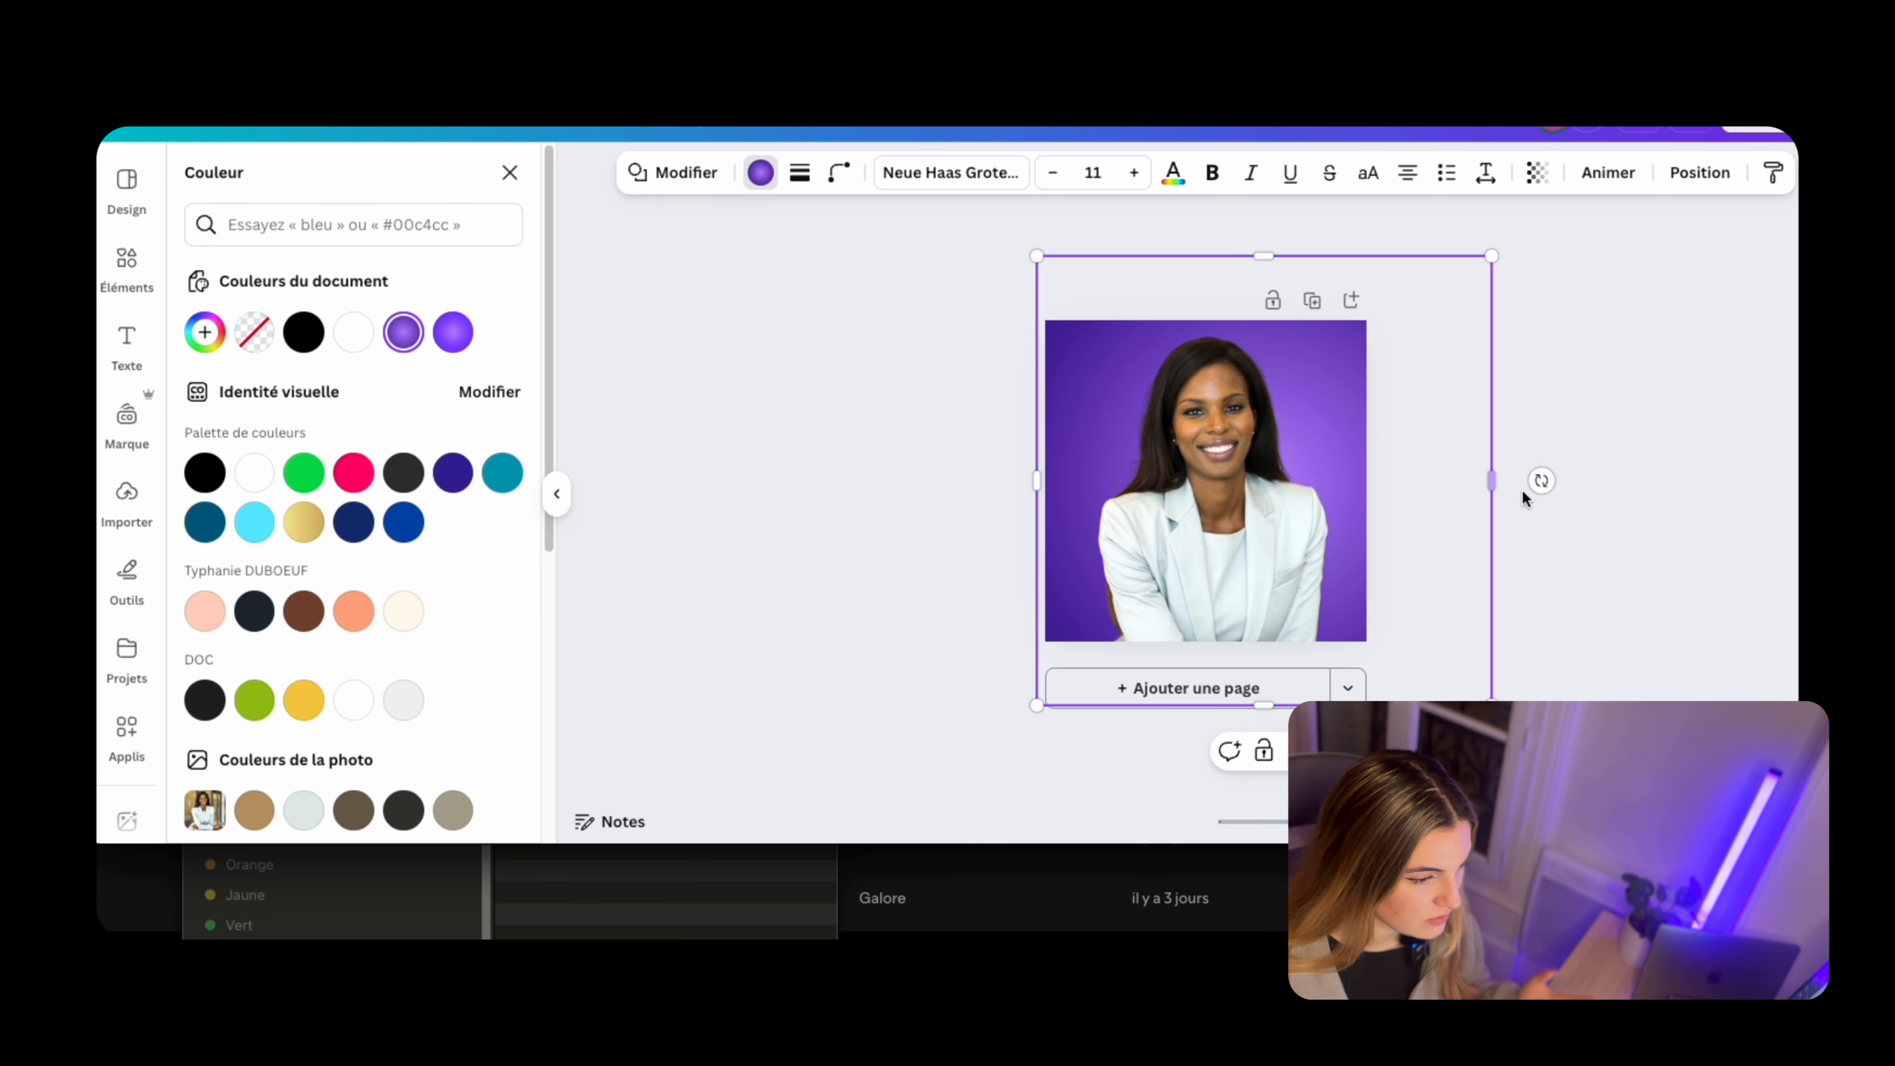
pyautogui.moveTo(1209, 262); pyautogui.dragTo(1205, 301)
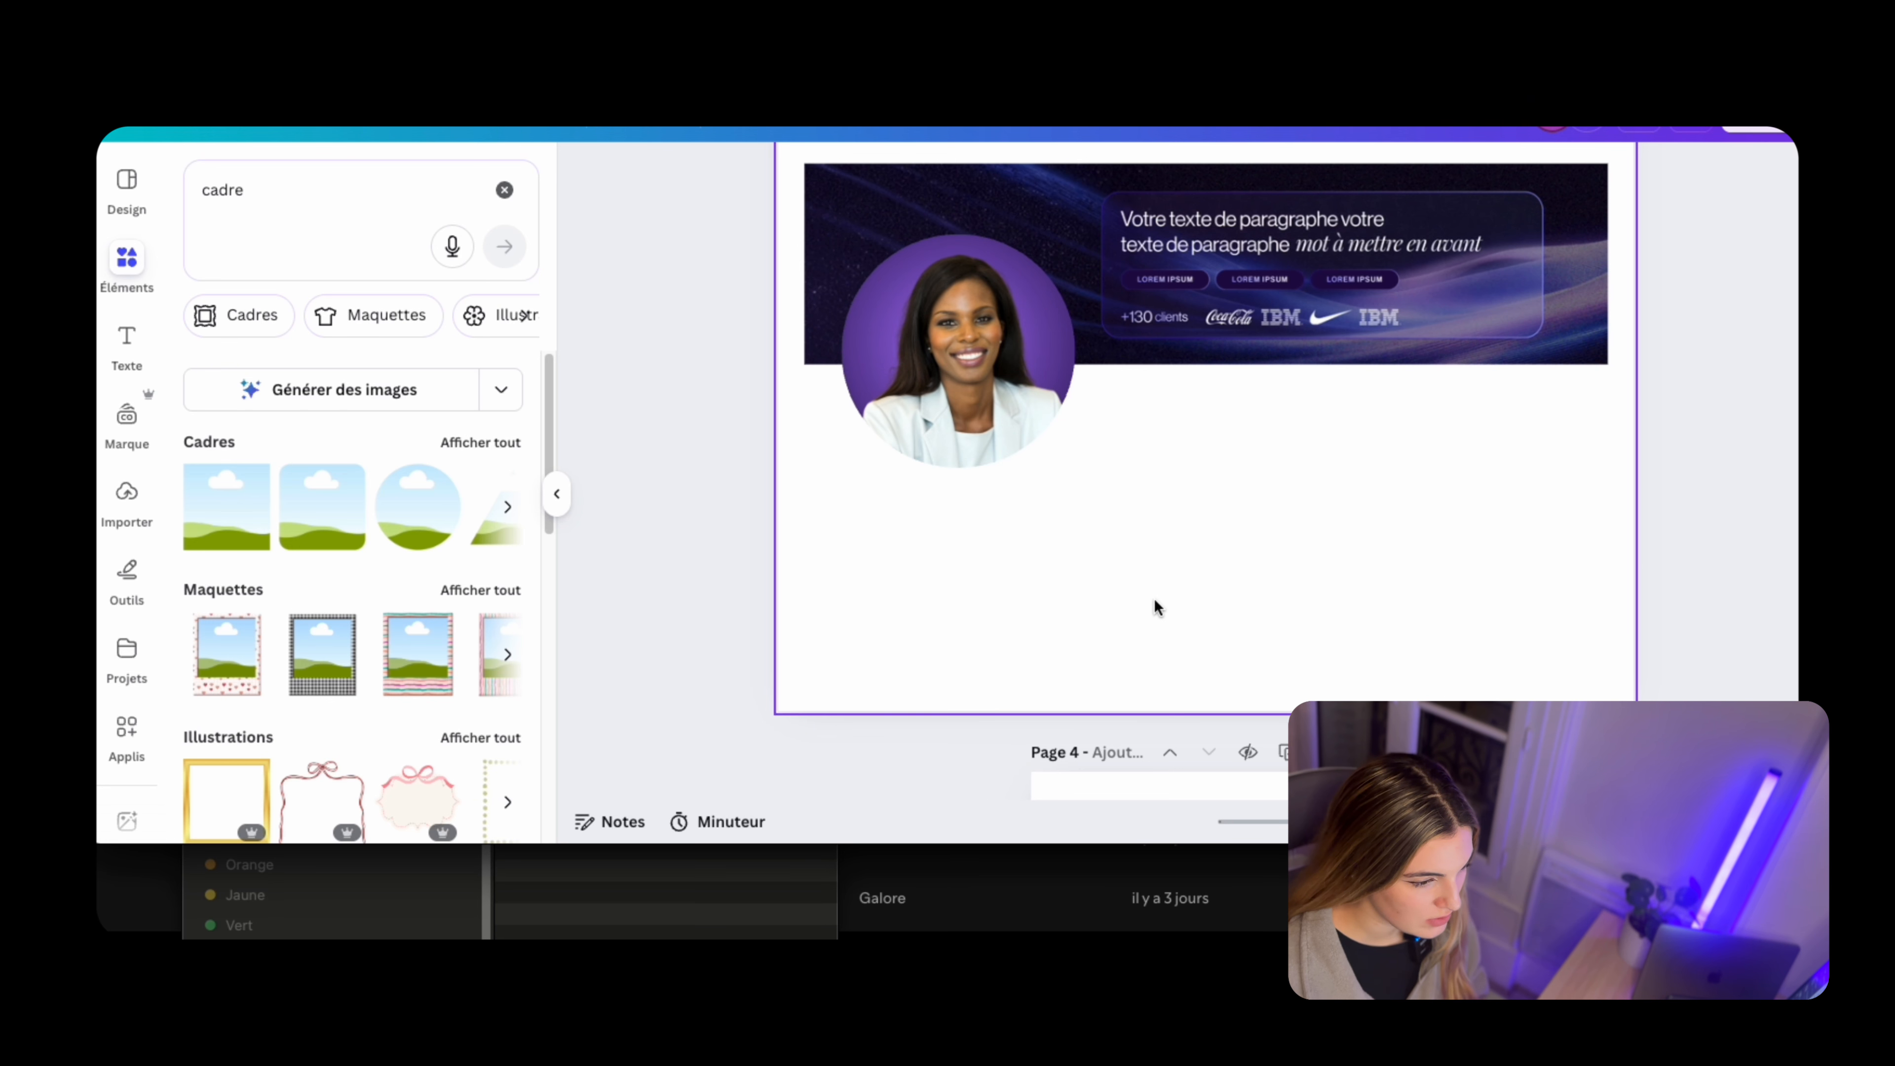
pyautogui.scroll(1, 1251, 434)
pyautogui.scroll(3, 1253, 434)
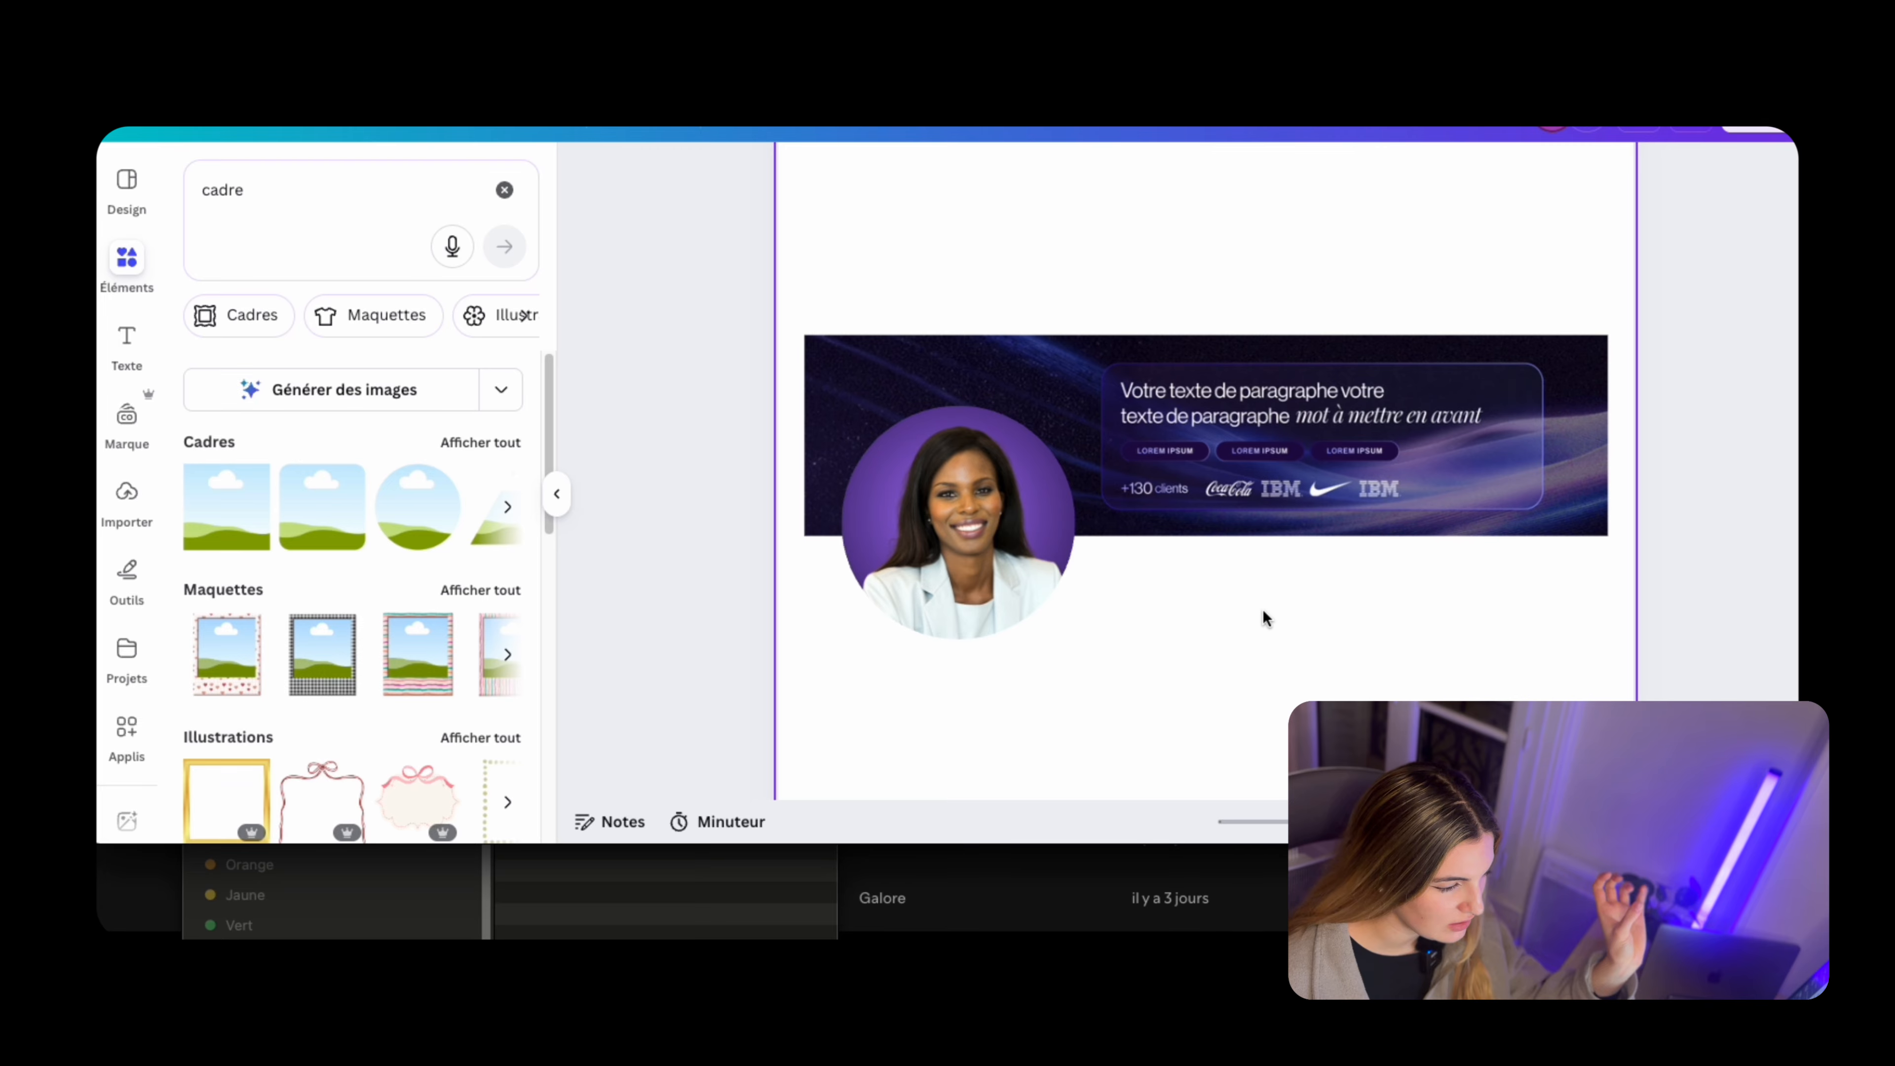
pyautogui.scroll(-5, 1263, 613)
pyautogui.scroll(3, 1262, 618)
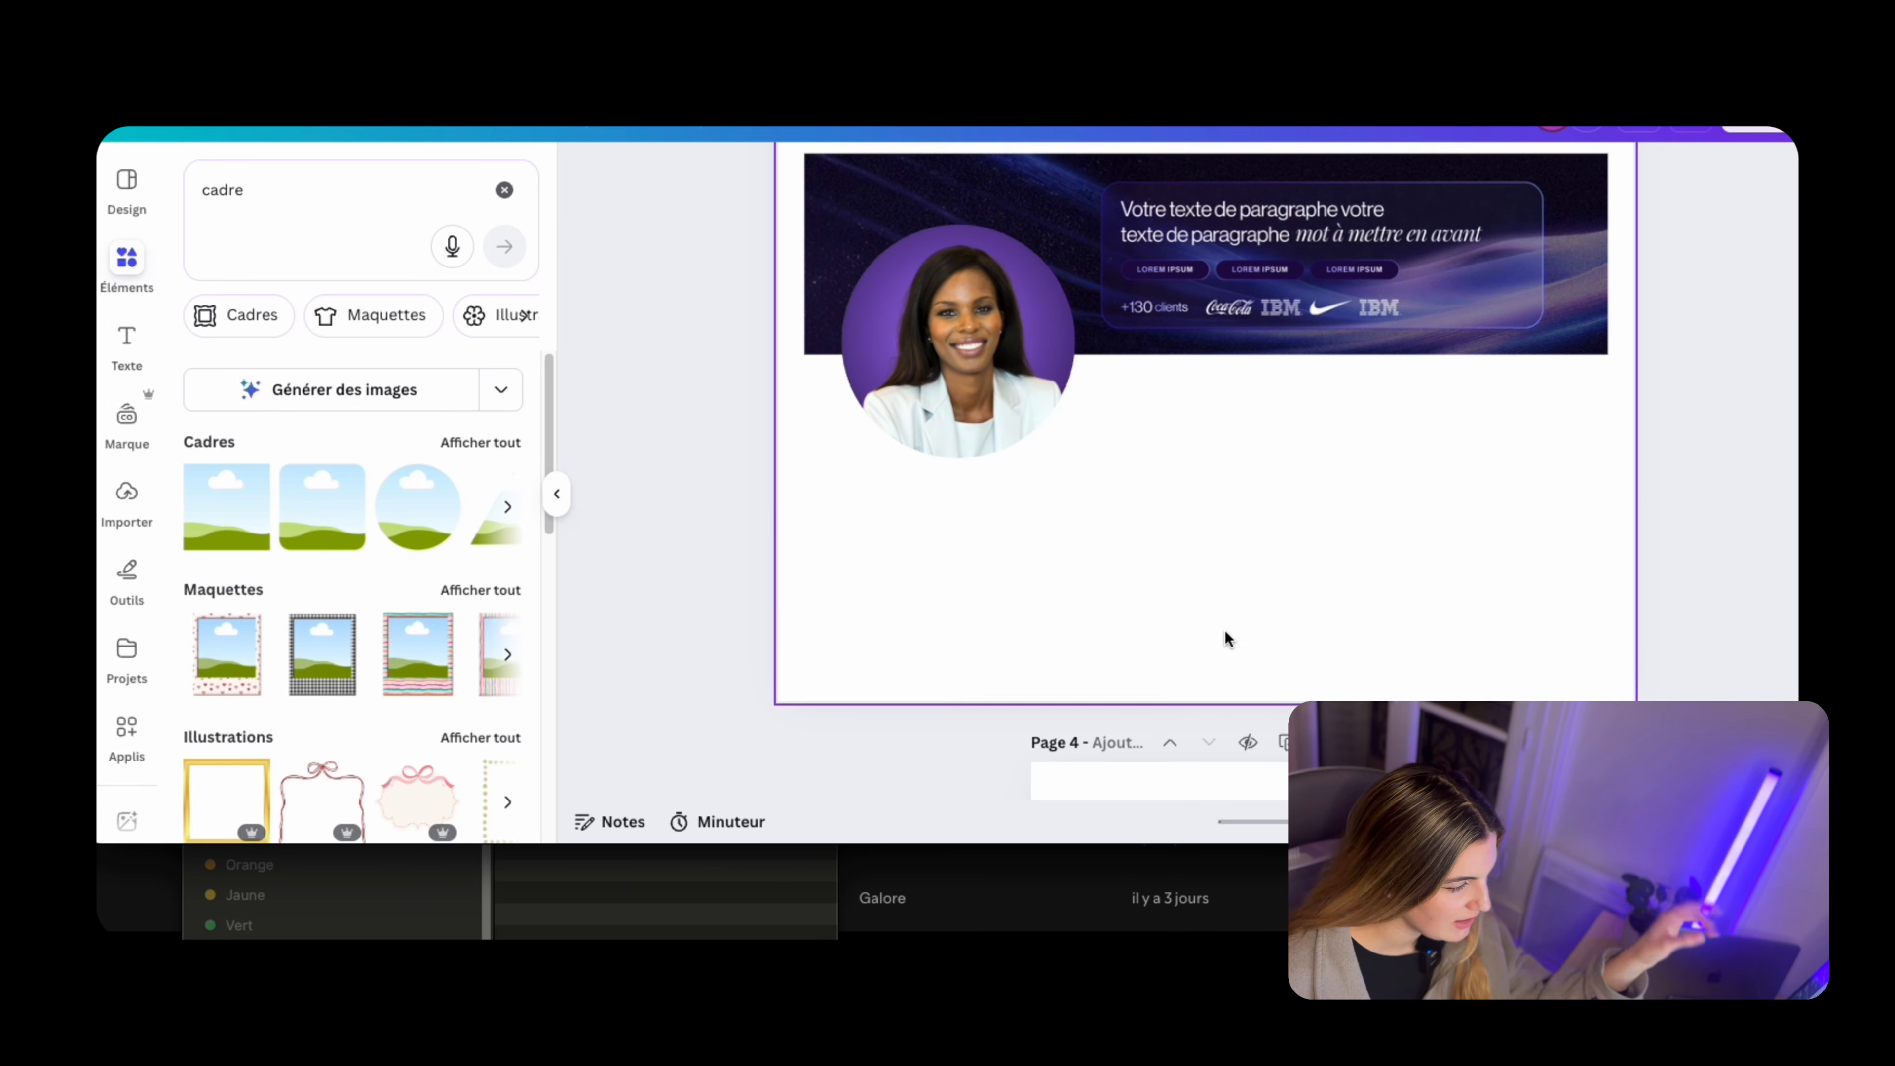
# Fit the banner's starry background and frosted panel to the blank page 4
pyautogui.scroll(-3, 1206, 522)
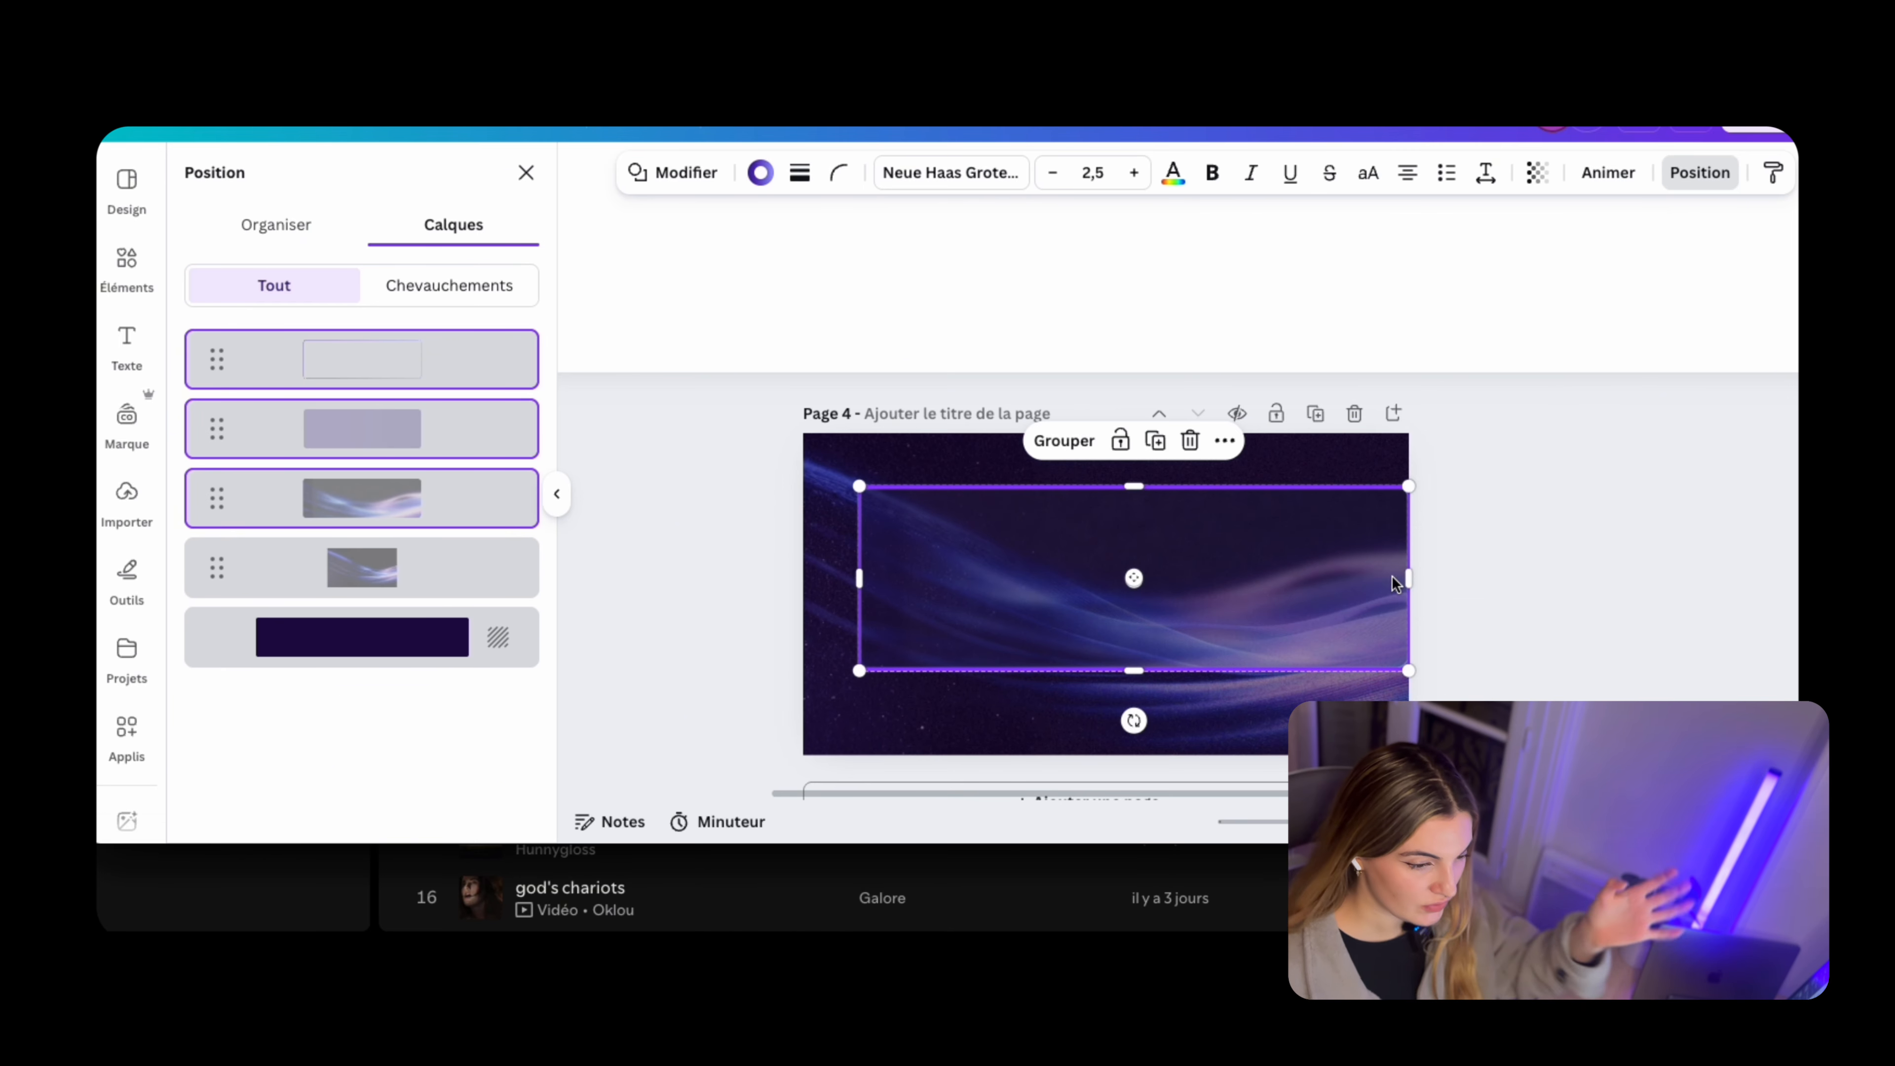
pyautogui.moveTo(1388, 582); pyautogui.dragTo(1310, 613)
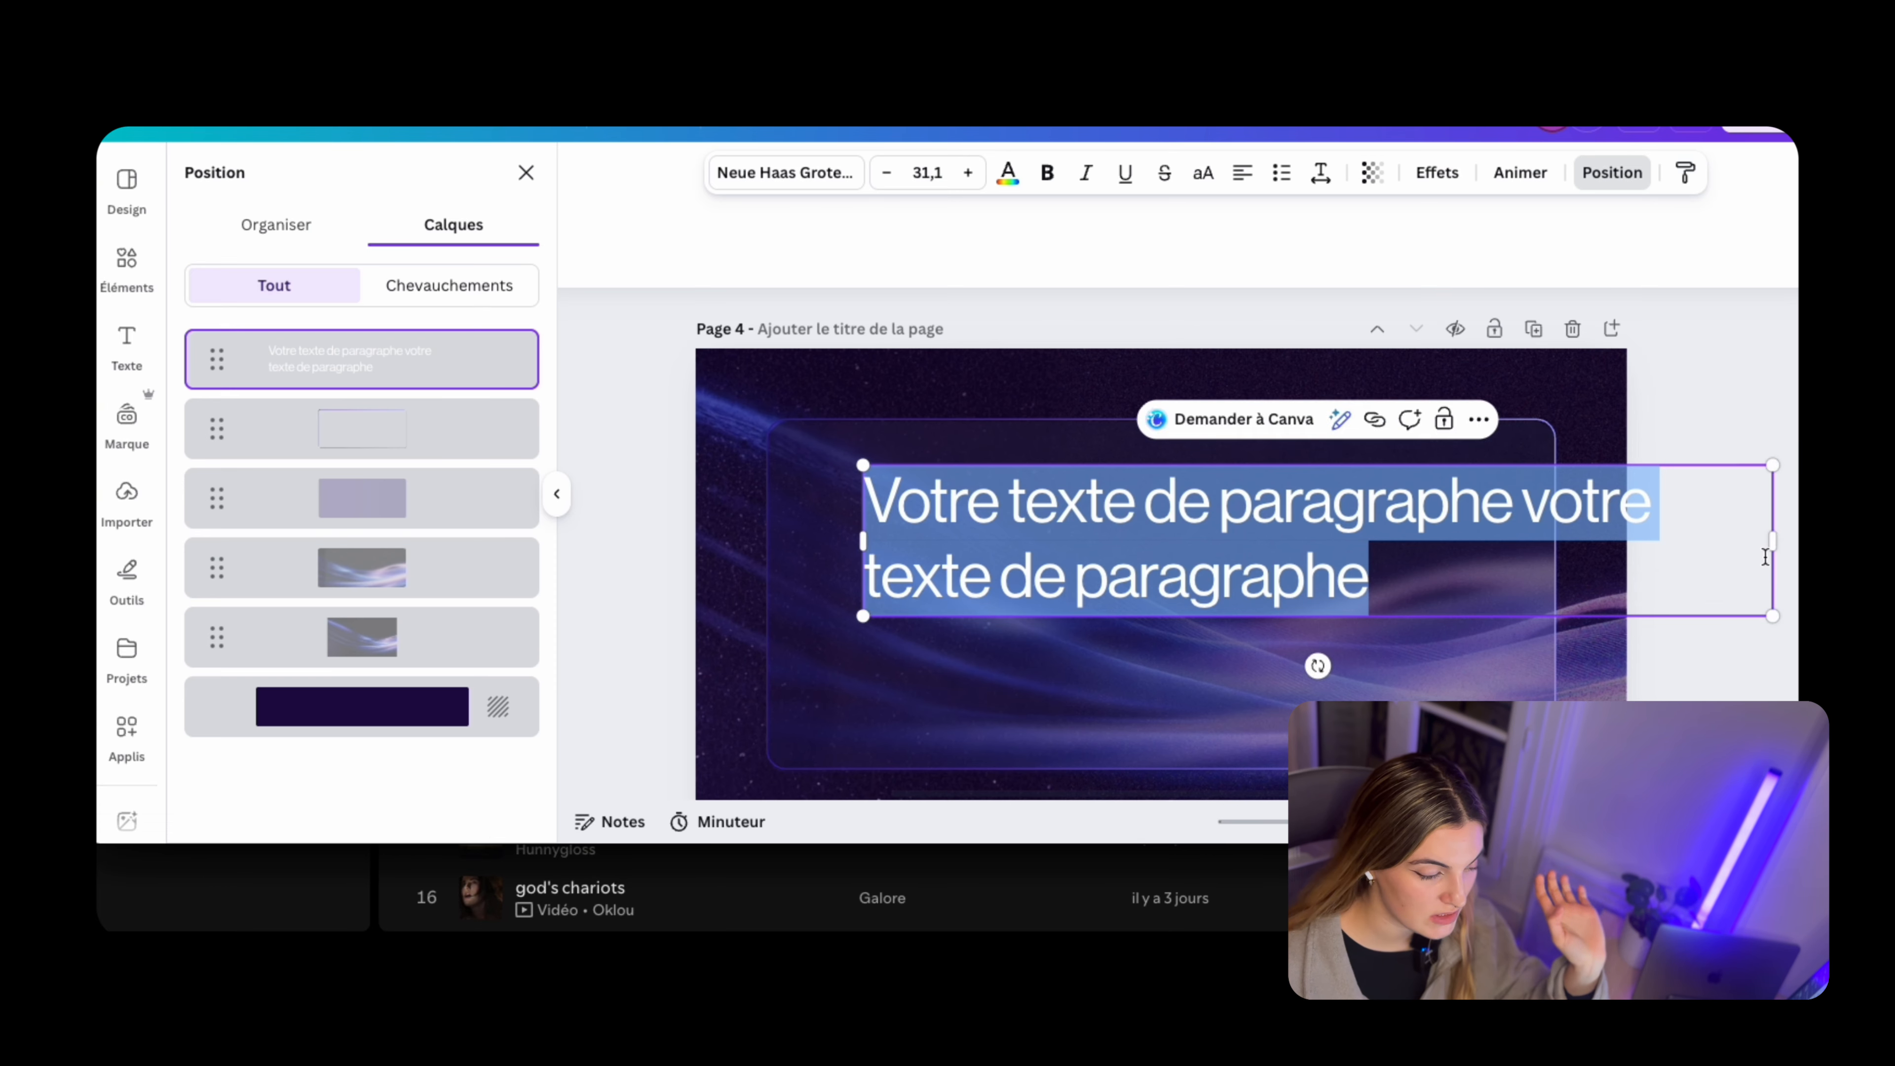
pyautogui.moveTo(1768, 542); pyautogui.dragTo(1631, 522)
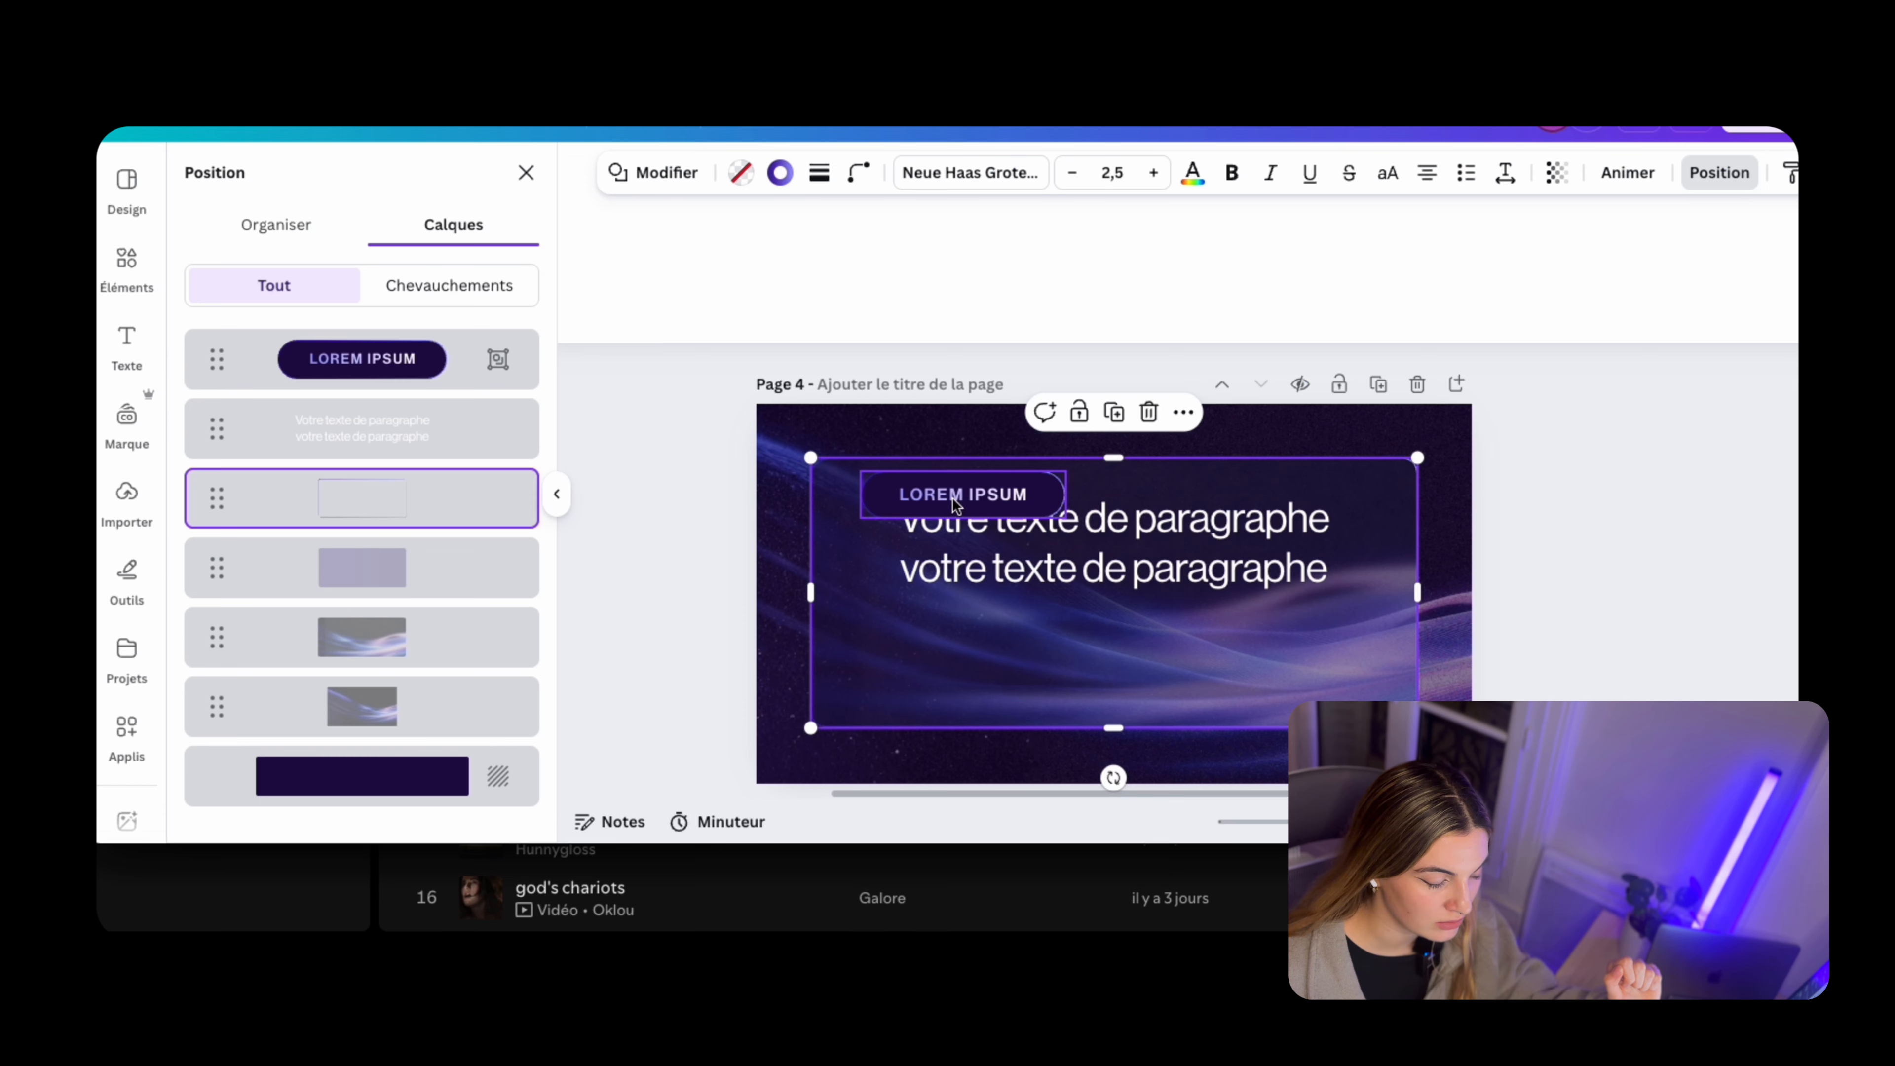
# Move the Lorem Ipsum pill below the paragraph text on page 4, enlarge and centre it, and ungroup it
pyautogui.click(951, 497)
pyautogui.doubleClick(970, 494)
pyautogui.click(1063, 444)
pyautogui.doubleClick(1020, 491)
pyautogui.click(1074, 466)
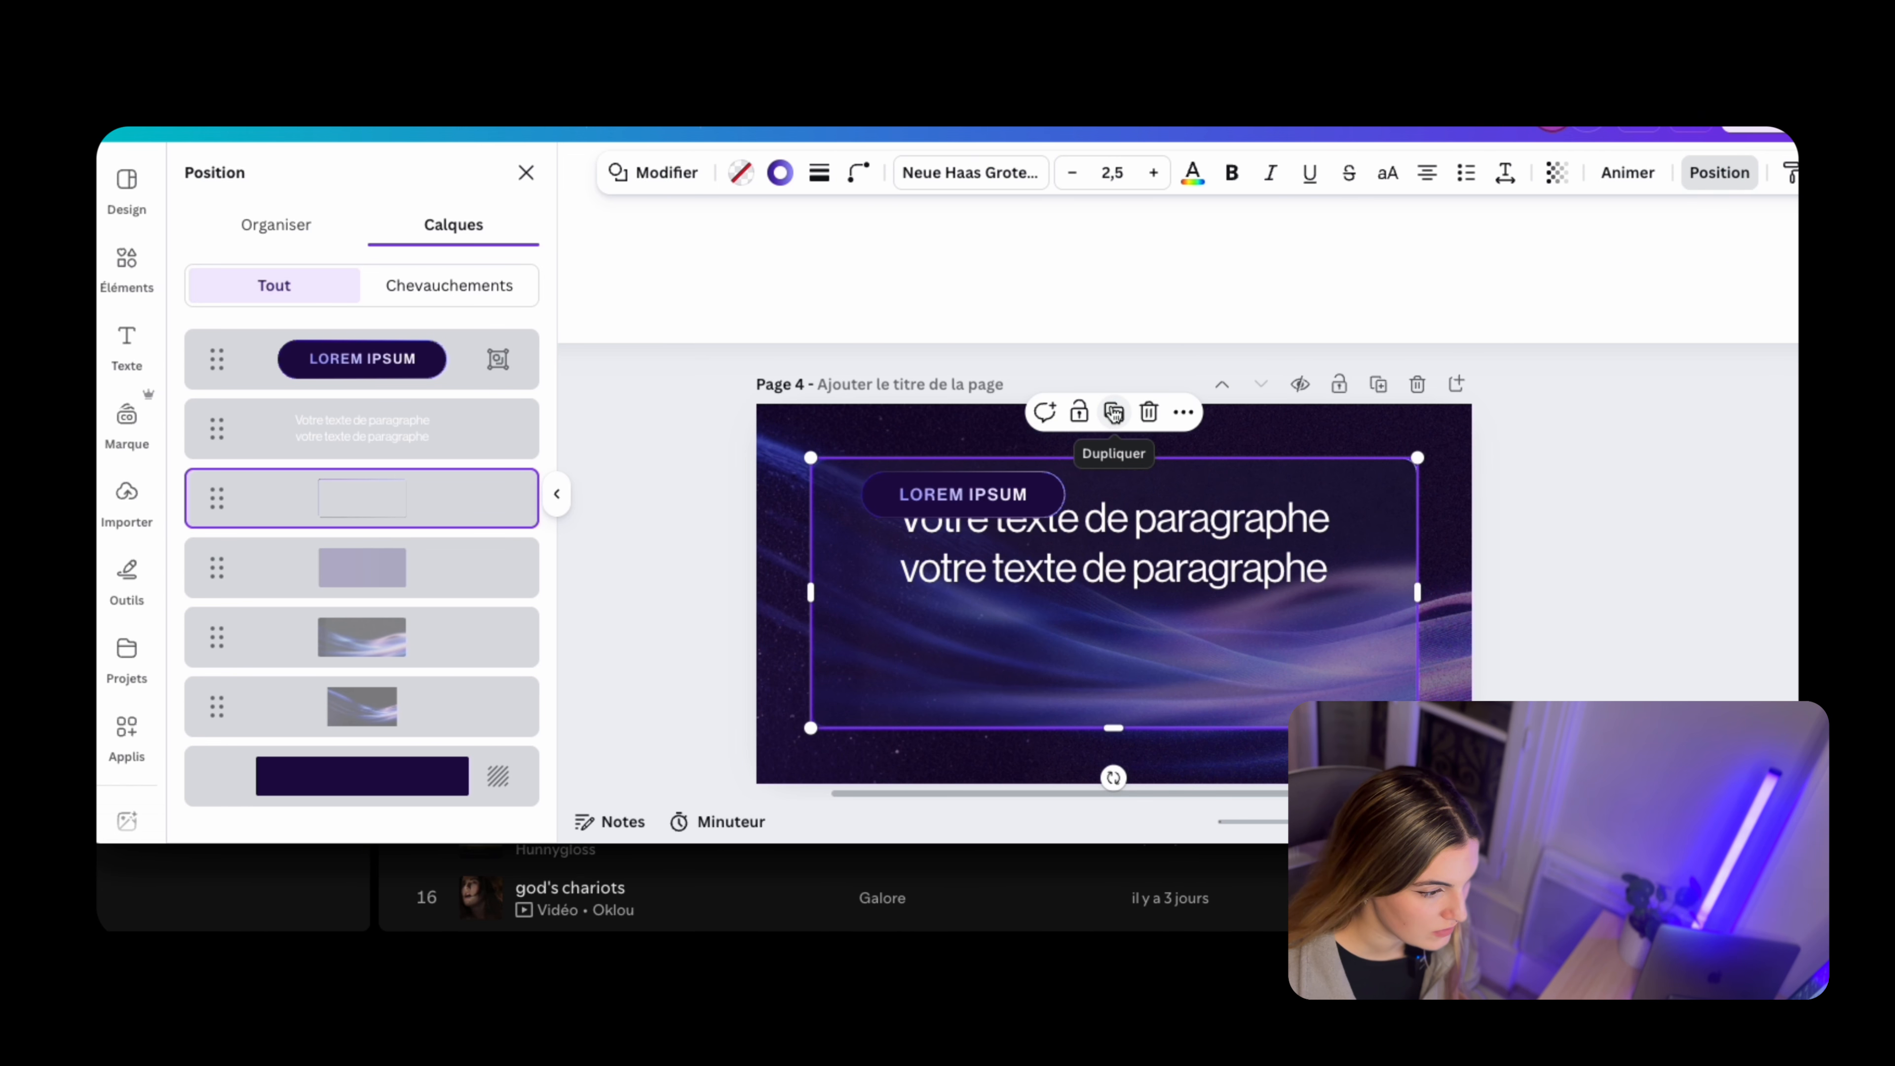
pyautogui.click(1100, 526)
pyautogui.moveTo(934, 493); pyautogui.dragTo(1062, 631)
pyautogui.moveTo(1194, 609); pyautogui.dragTo(1269, 598)
pyautogui.moveTo(1196, 609); pyautogui.dragTo(1181, 637)
pyautogui.click(1256, 639)
pyautogui.click(1197, 639)
pyautogui.click(1032, 571)
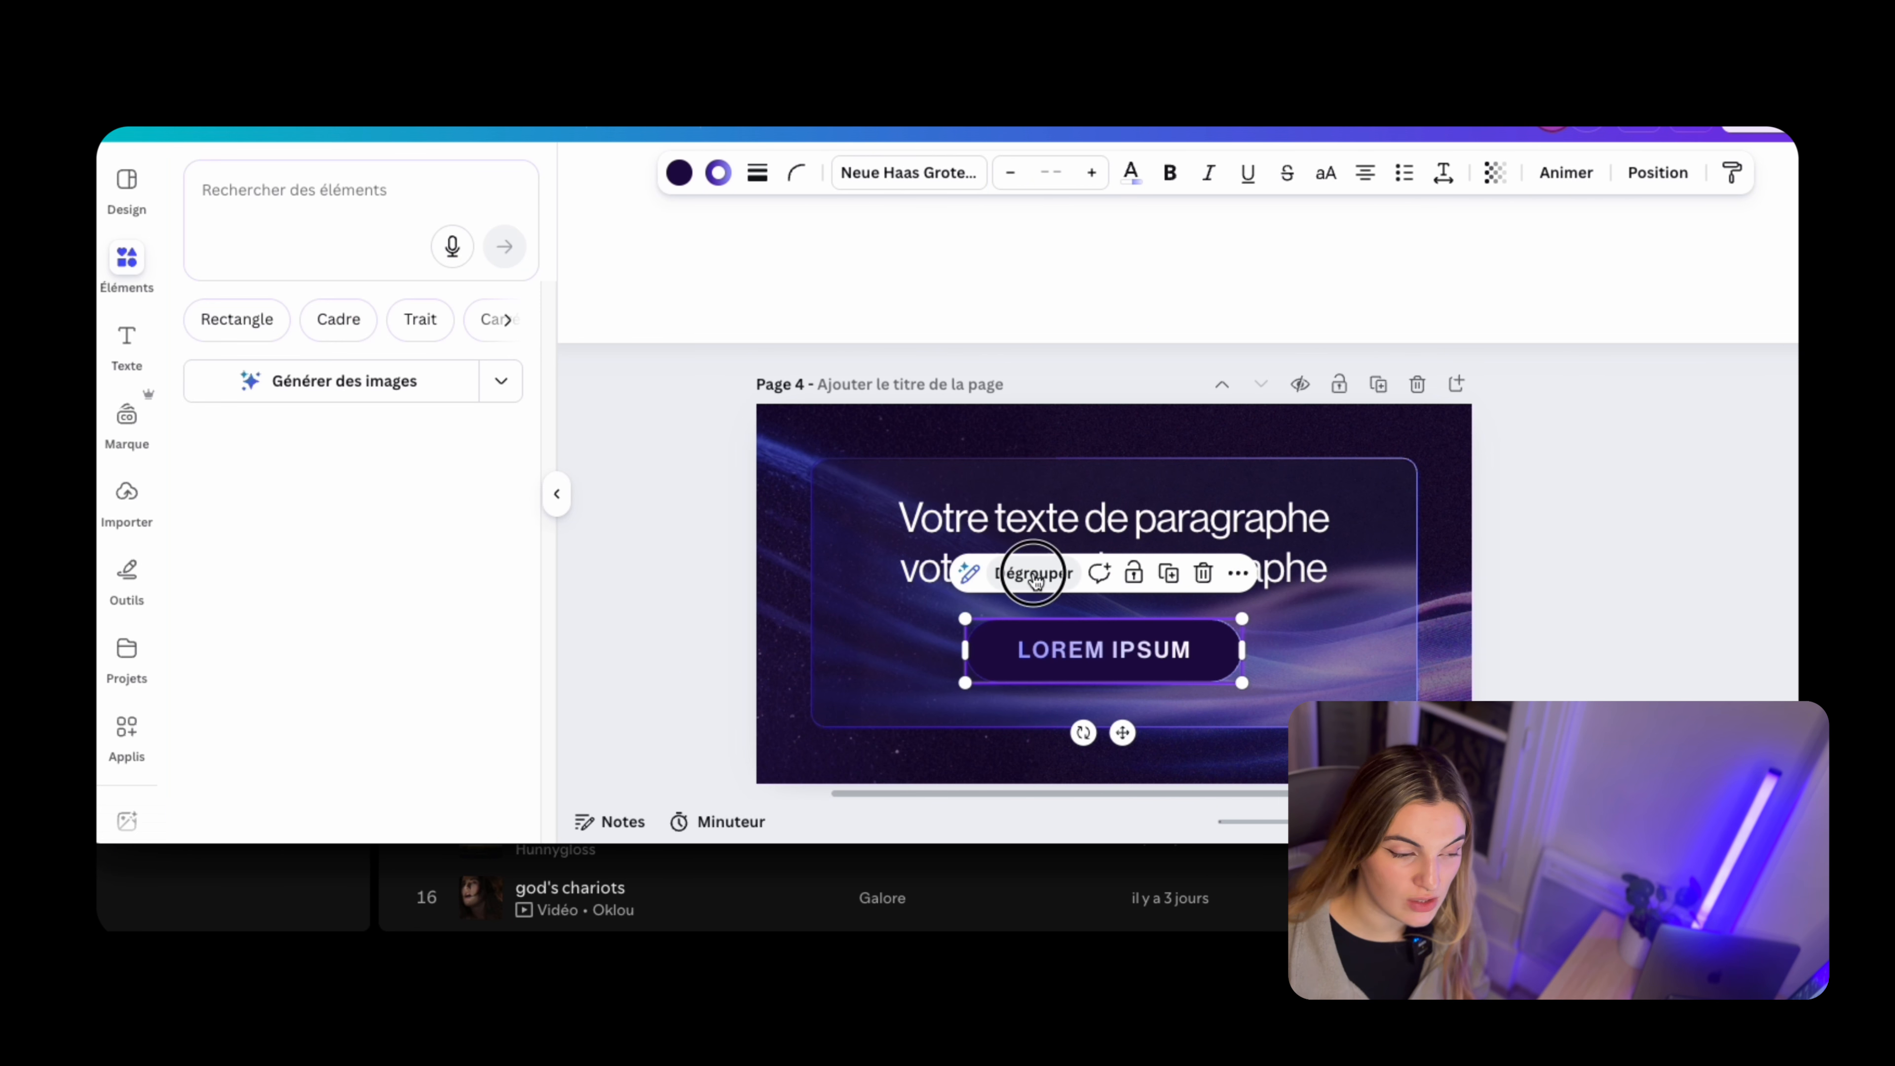
# Fill the page 4 pill with a radial gradient of #390099 and #9a9bff
pyautogui.click(1227, 652)
pyautogui.click(740, 172)
pyautogui.click(255, 382)
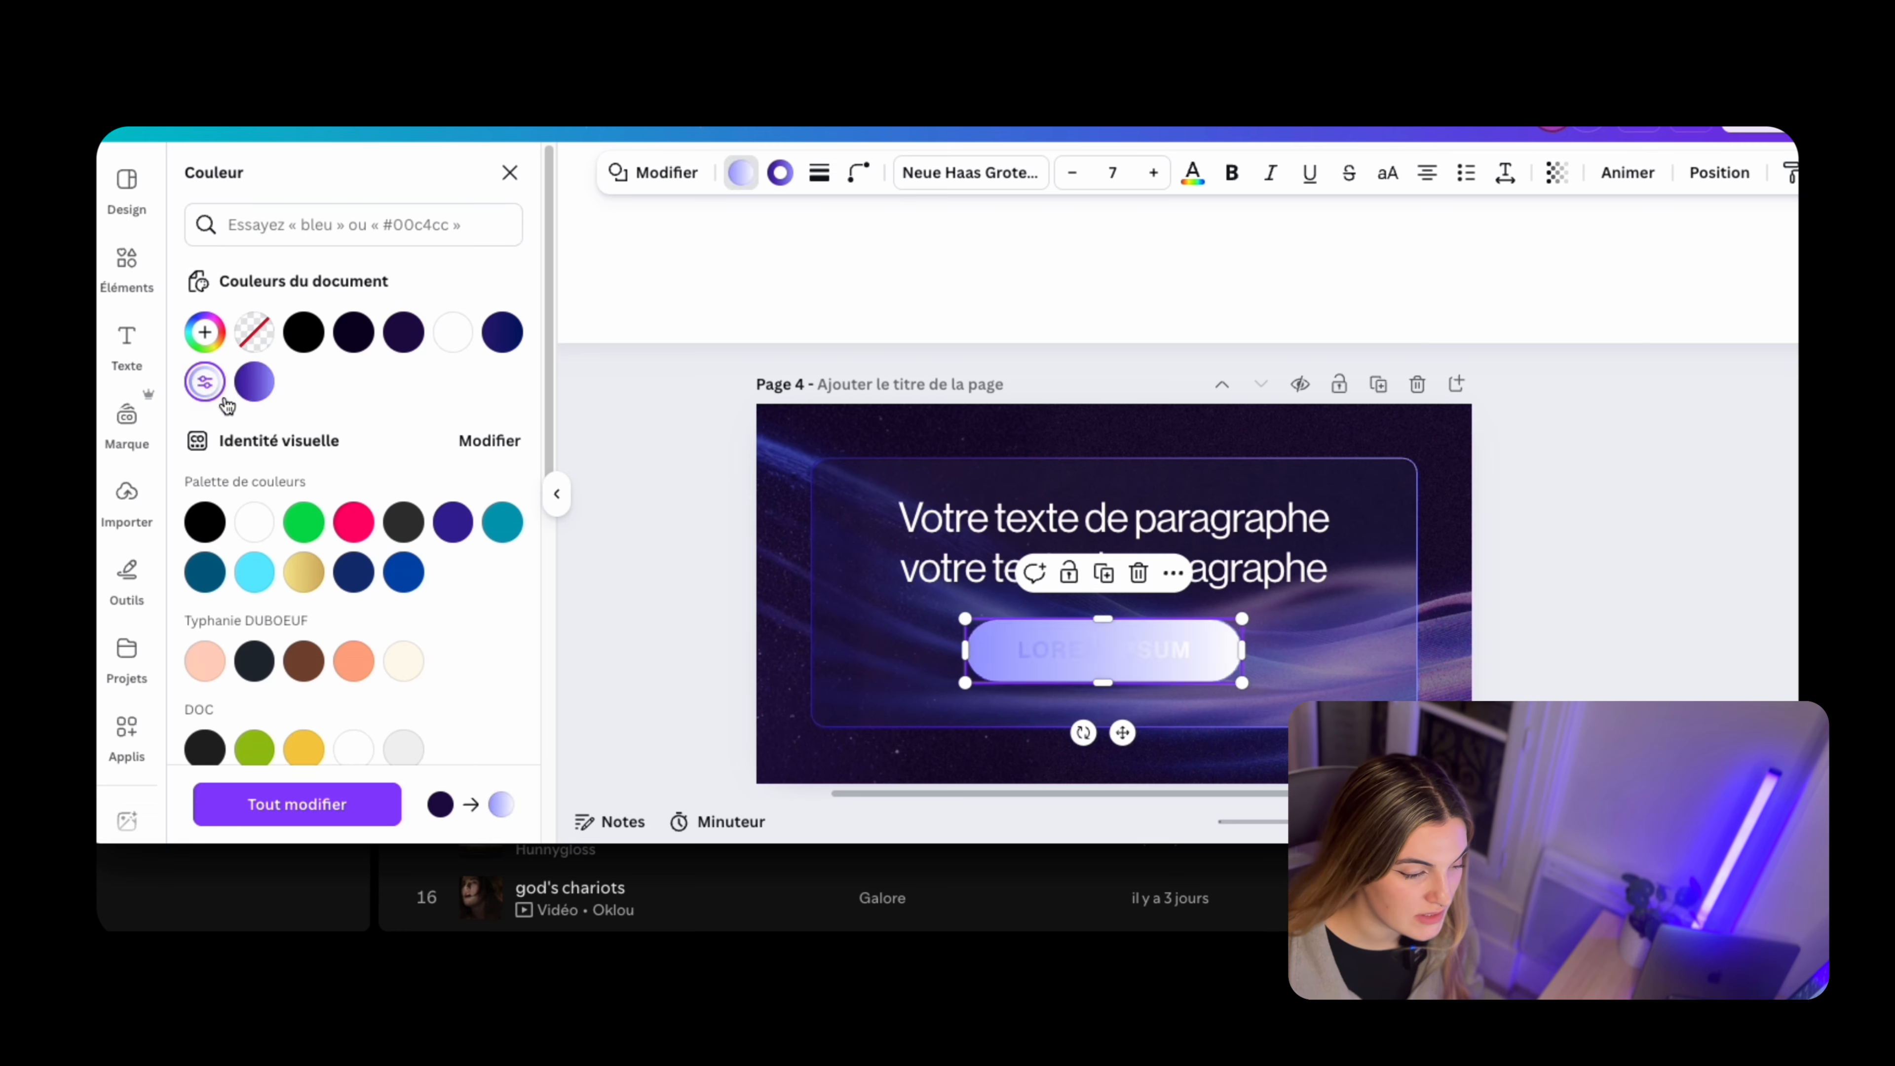
pyautogui.click(250, 381)
pyautogui.click(415, 582)
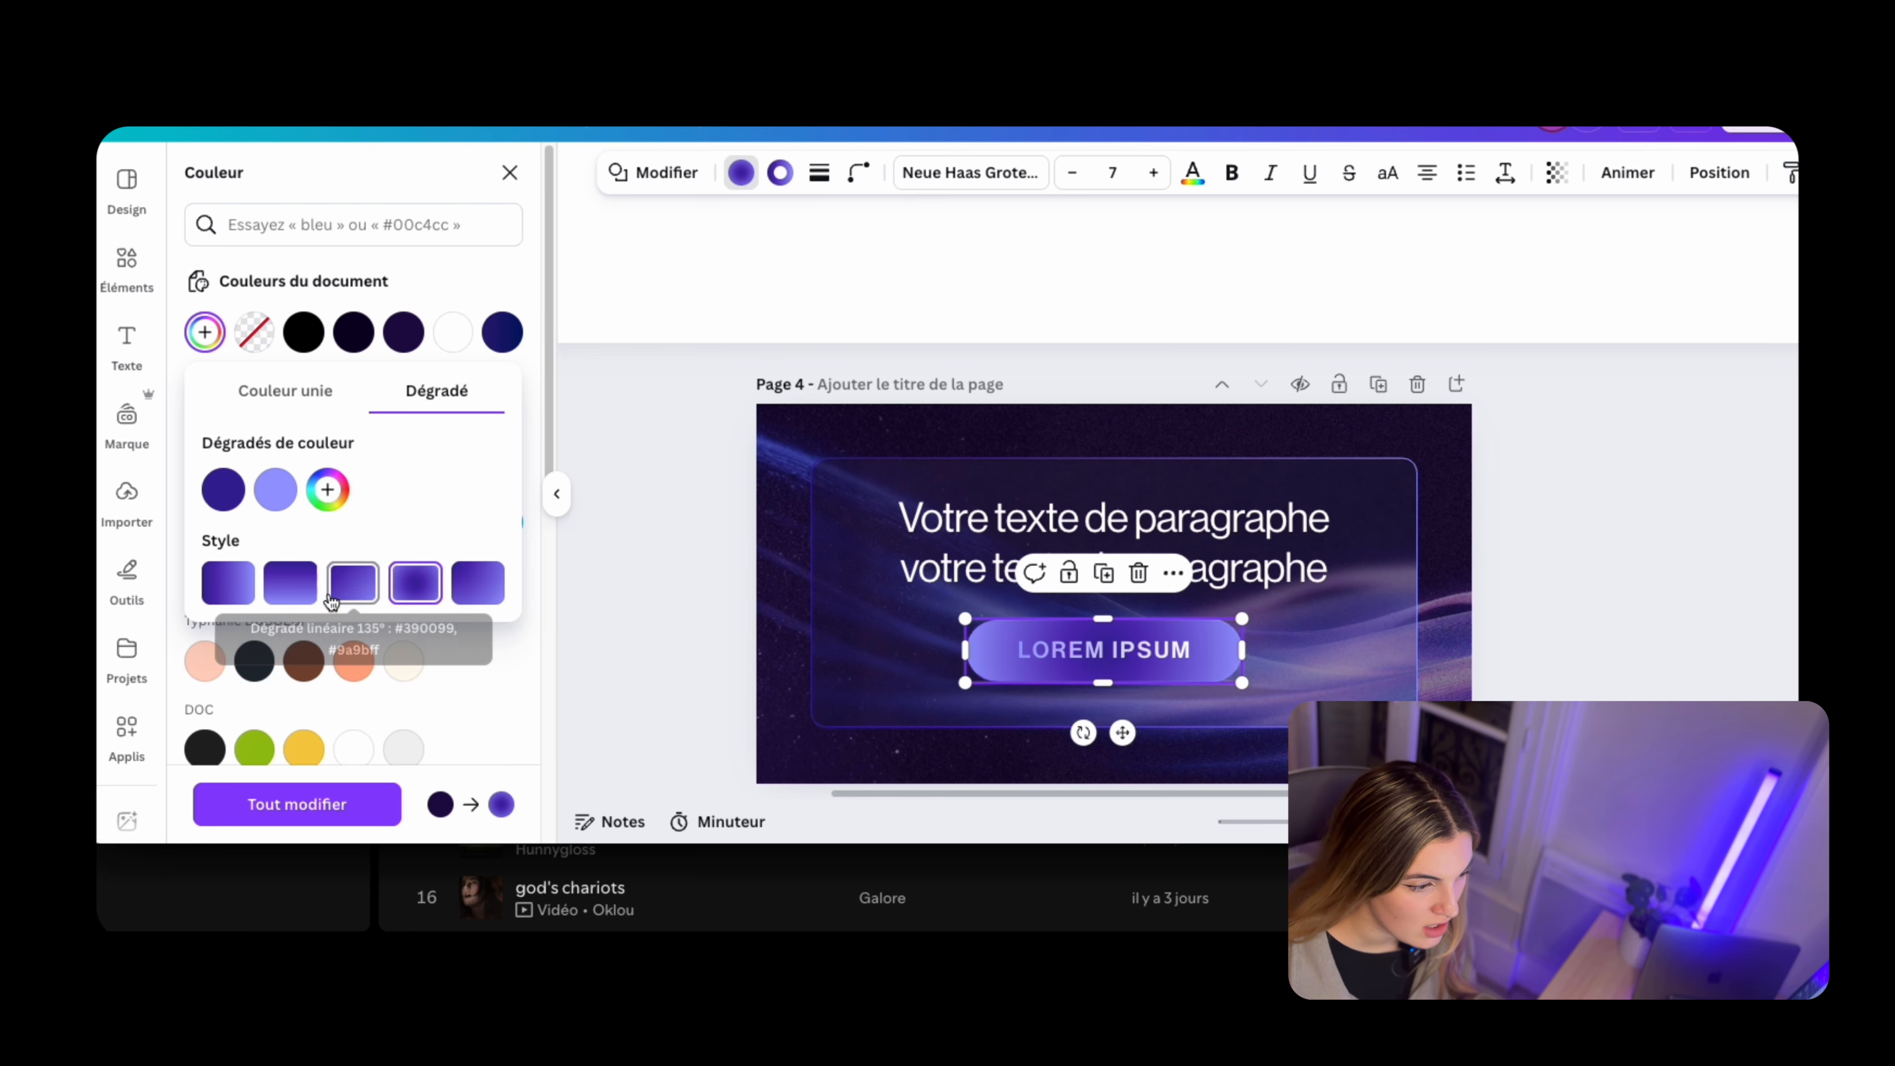
# Swap the pill's gradient colours so the light one is in the centre, and set the outer colour to #7028EB
pyautogui.moveTo(297, 493); pyautogui.dragTo(223, 491)
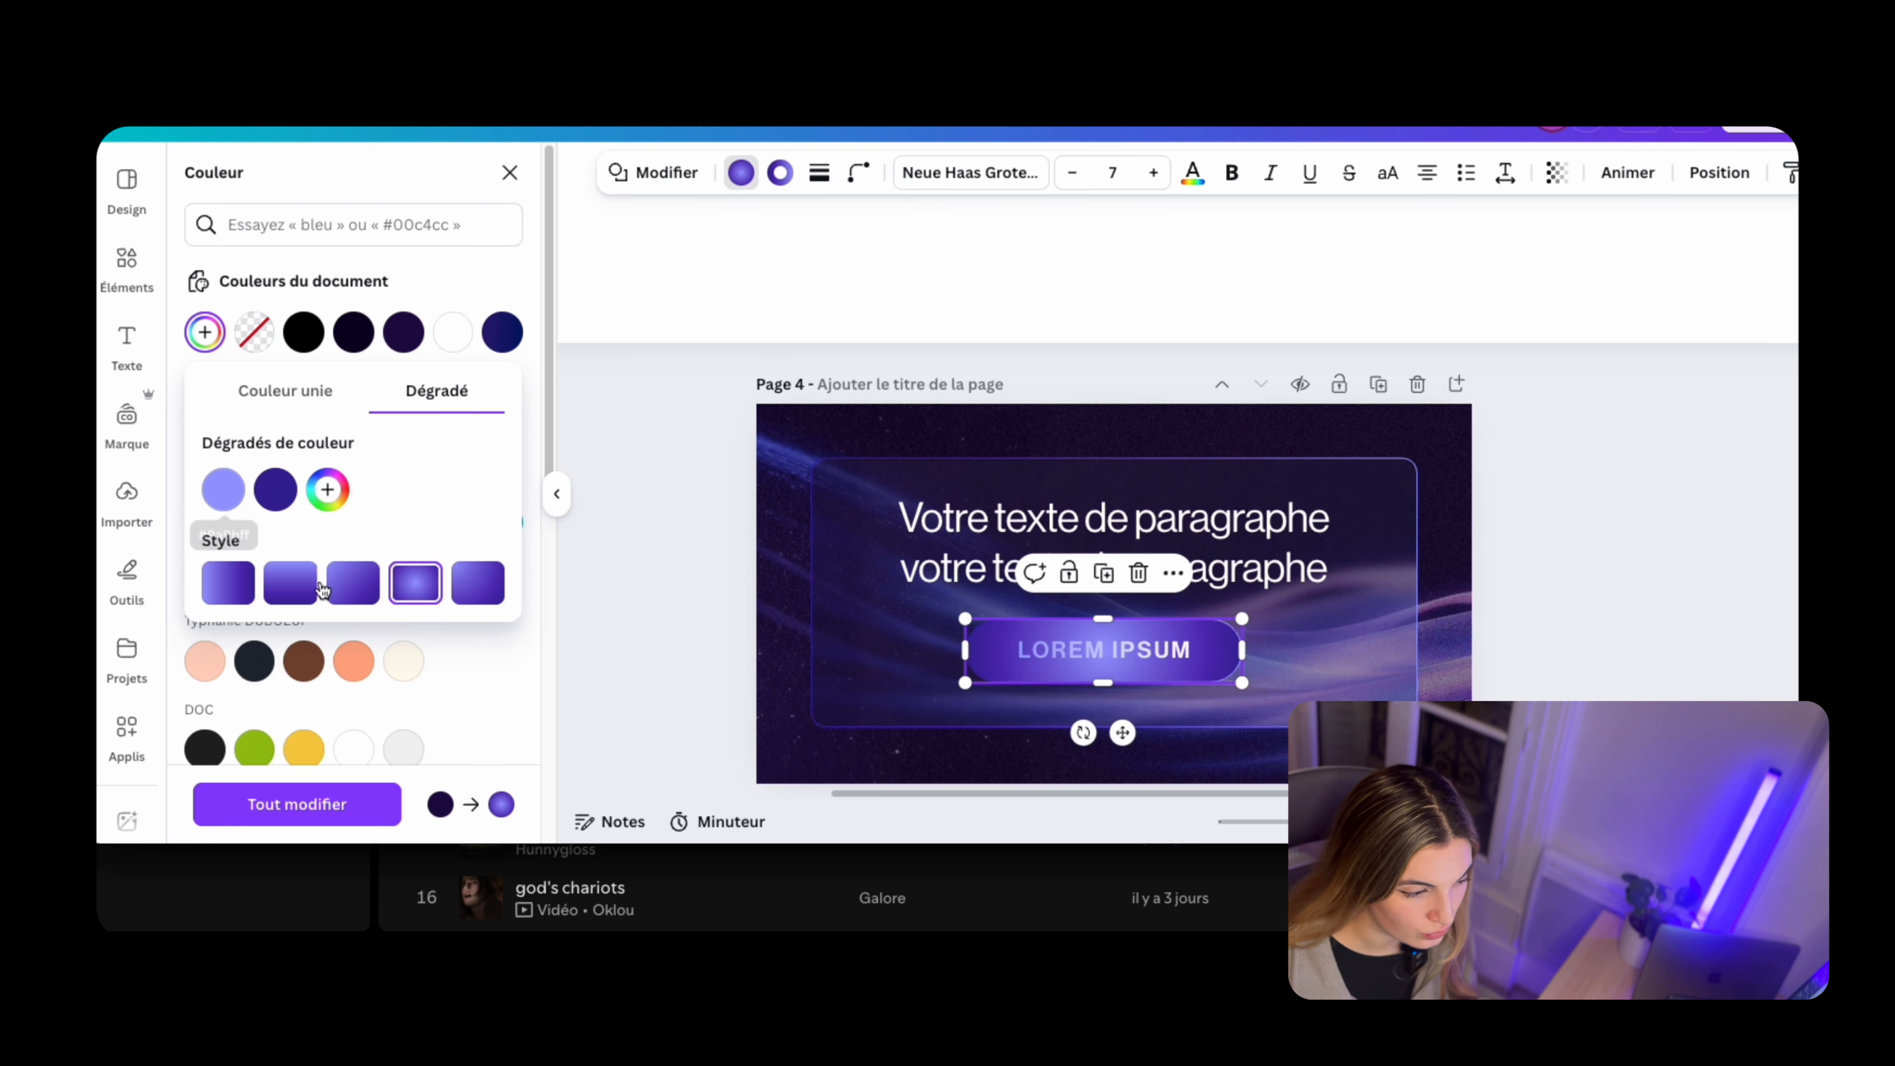
pyautogui.click(275, 489)
pyautogui.moveTo(558, 554); pyautogui.dragTo(520, 550)
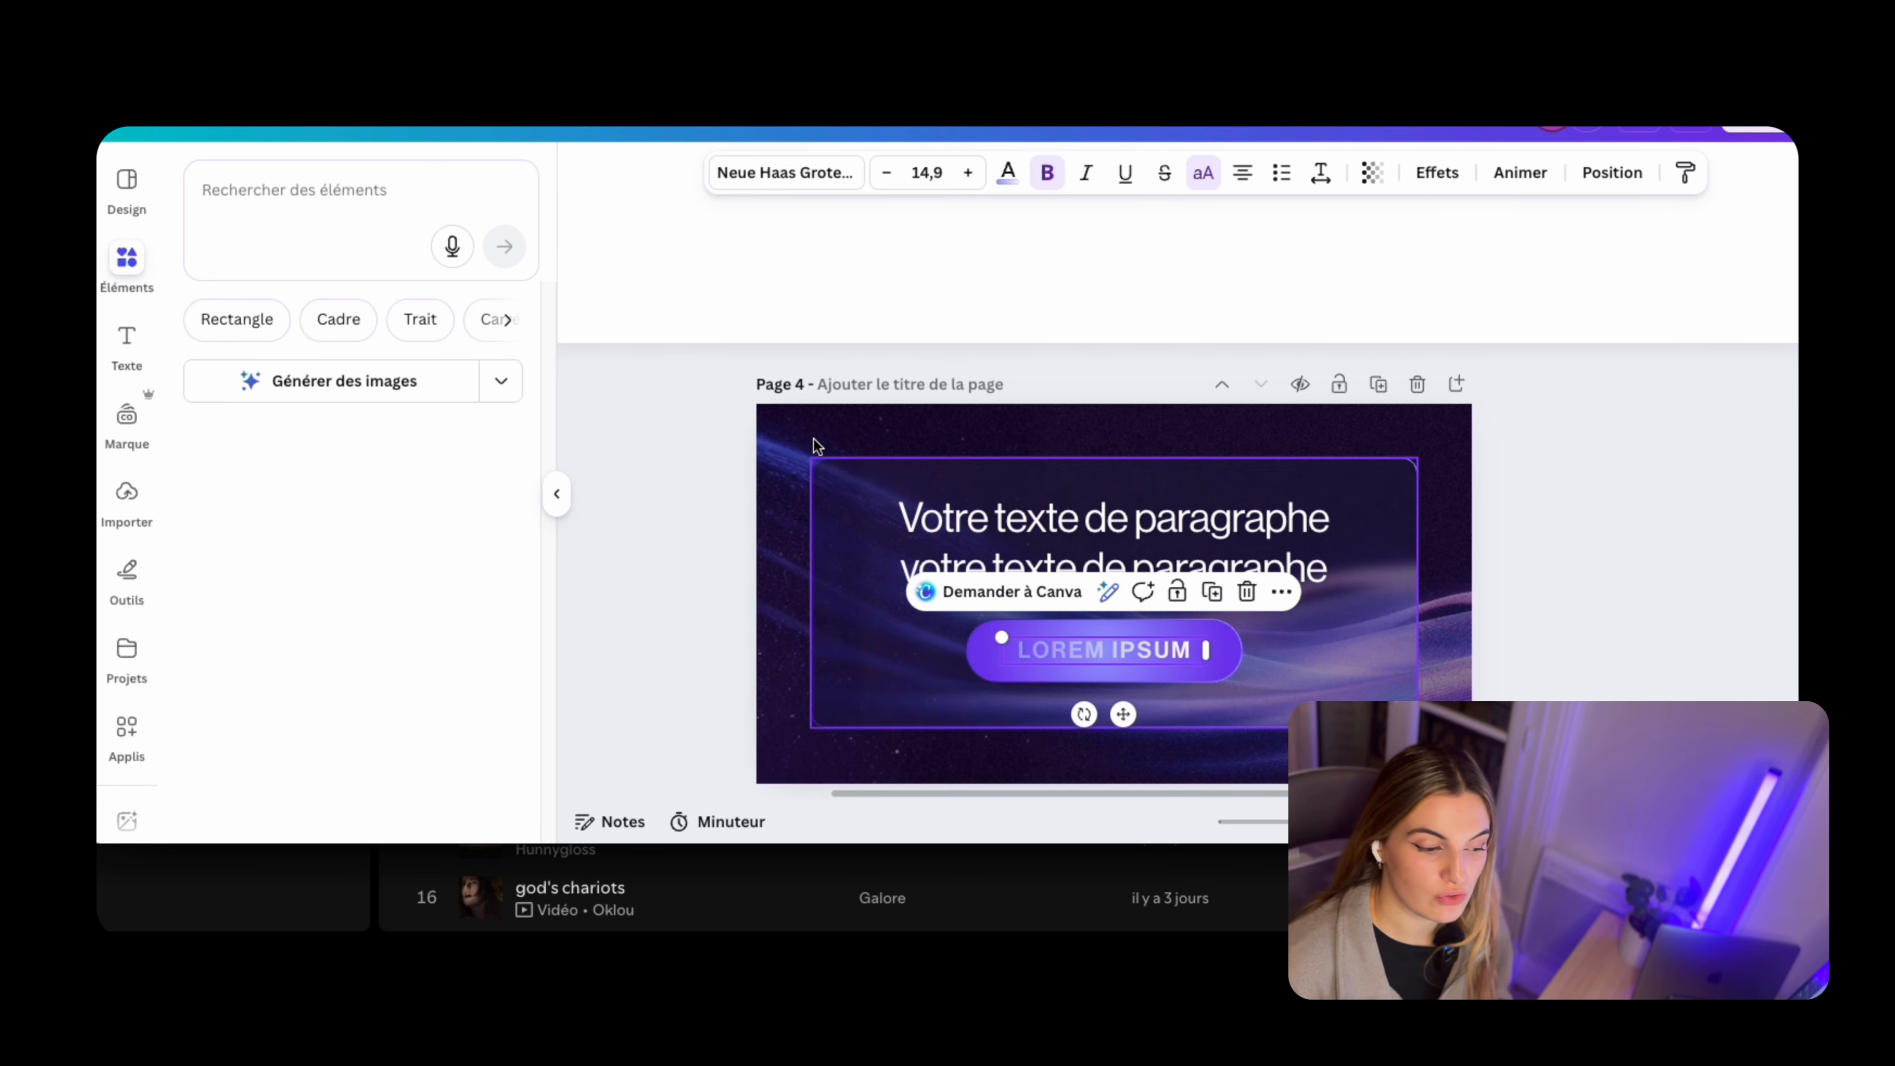
# Change the Lorem Ipsum label on the page 4 pill to white
pyautogui.click(1007, 172)
pyautogui.click(403, 330)
pyautogui.scroll(-3, 1367, 669)
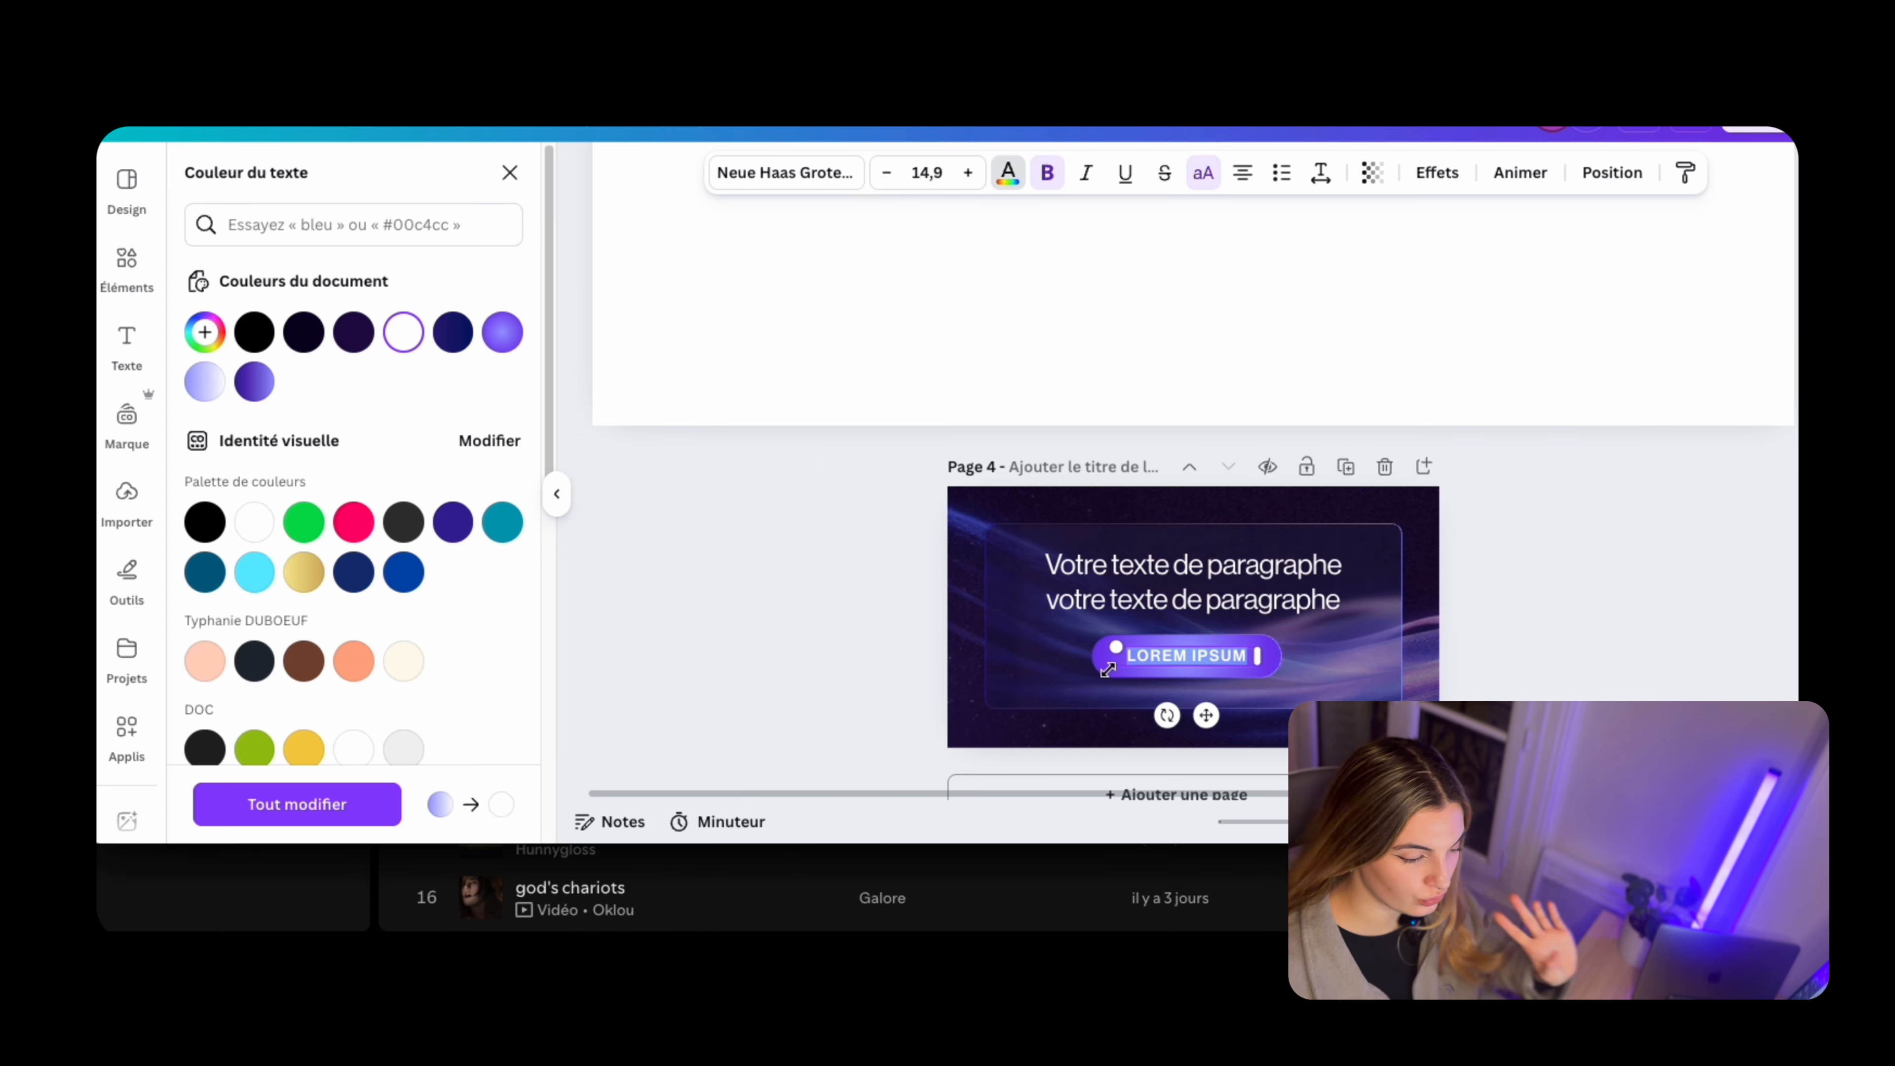
pyautogui.click(1503, 642)
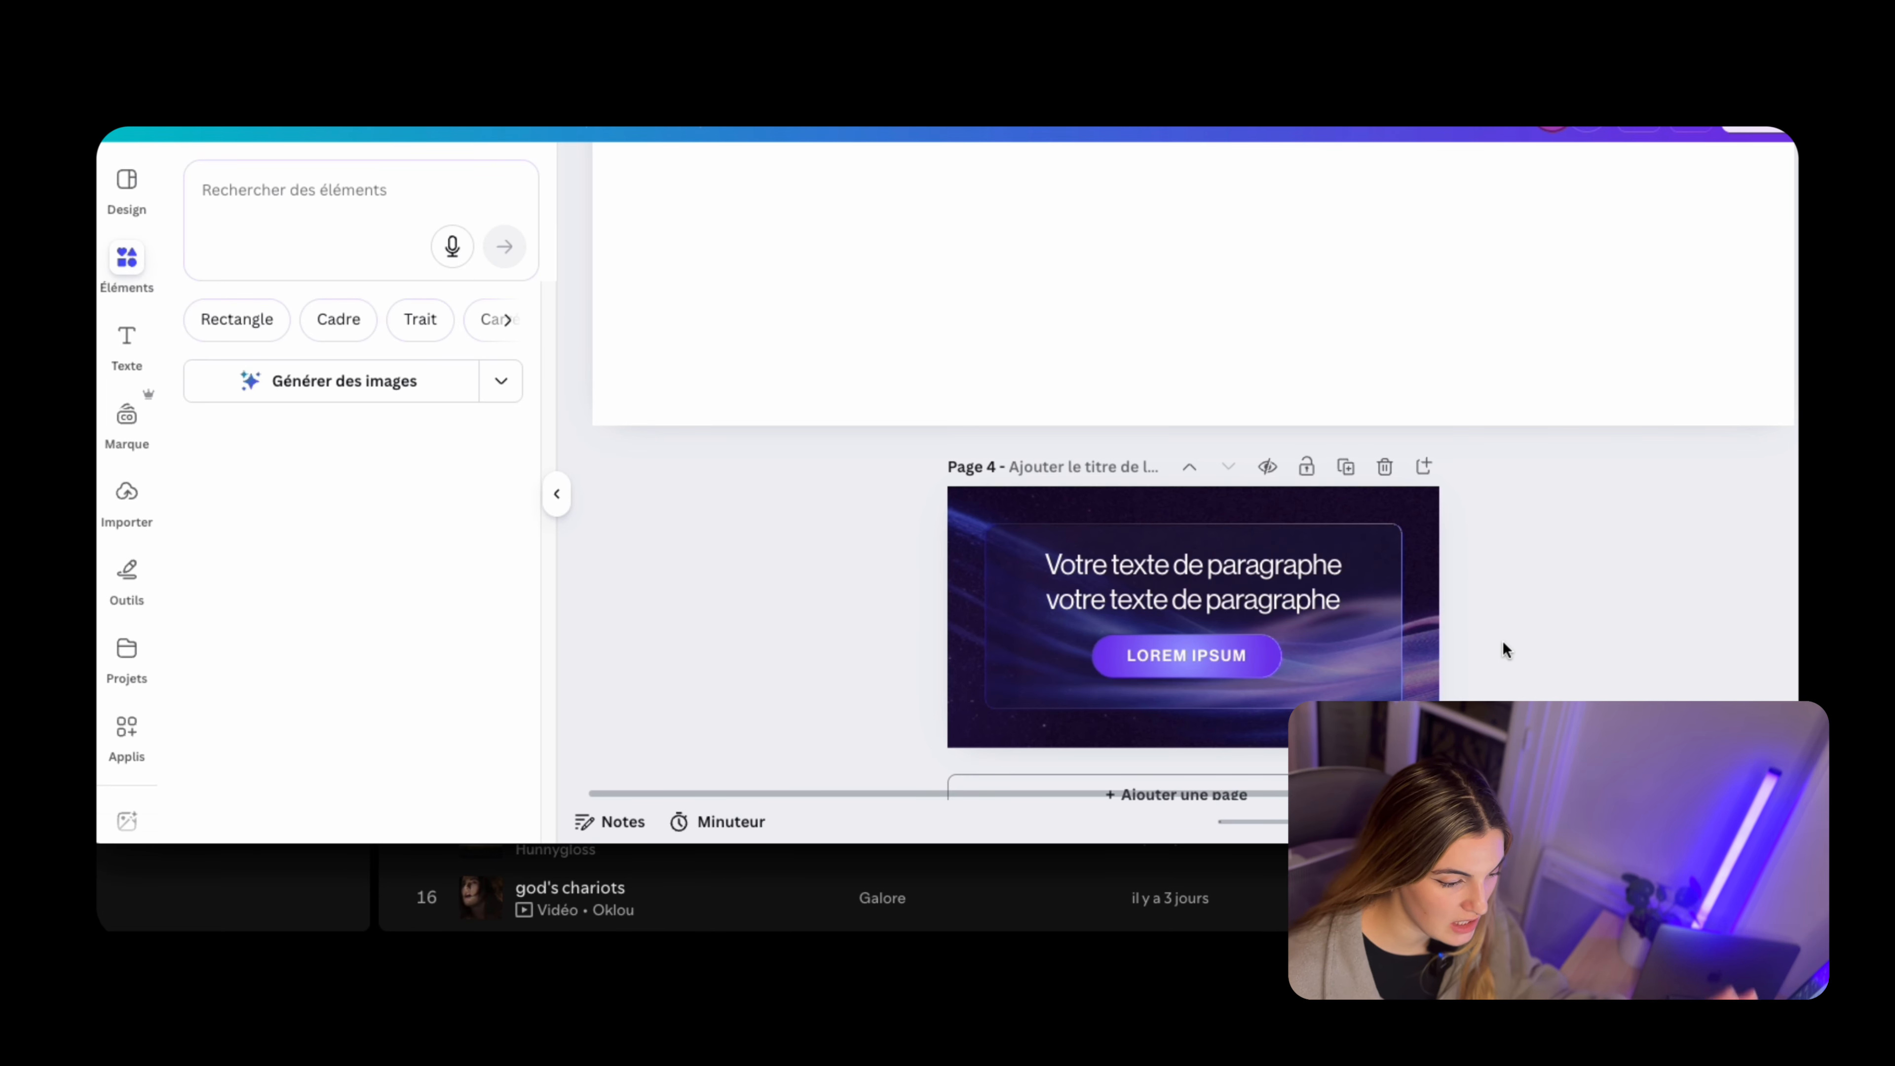